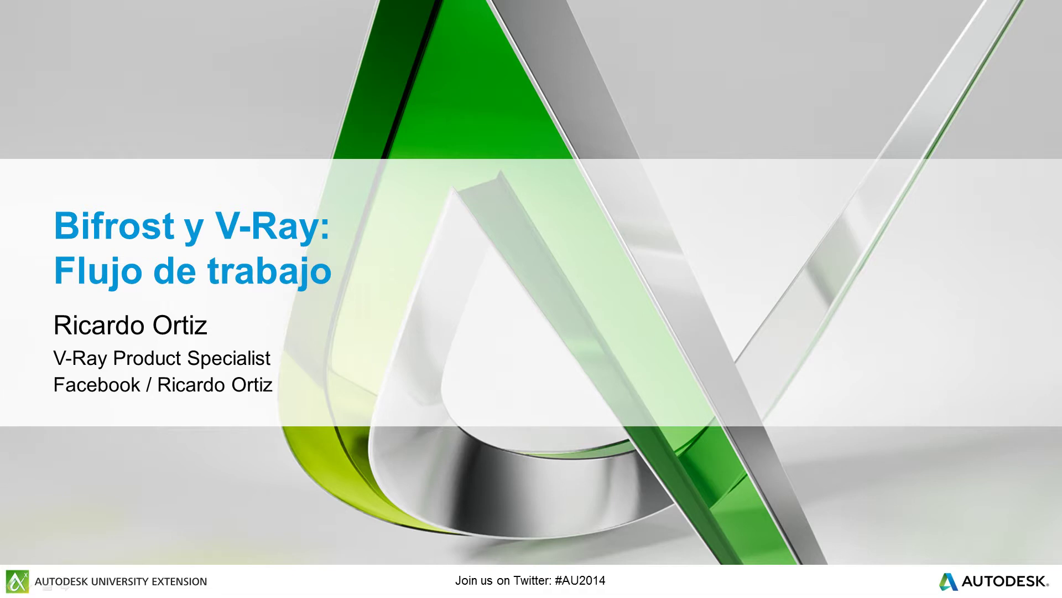
# Advance the slideshow past Class summary and Key learning objectives to the Bifrost / Alembic slide.
pyautogui.click(276, 355)
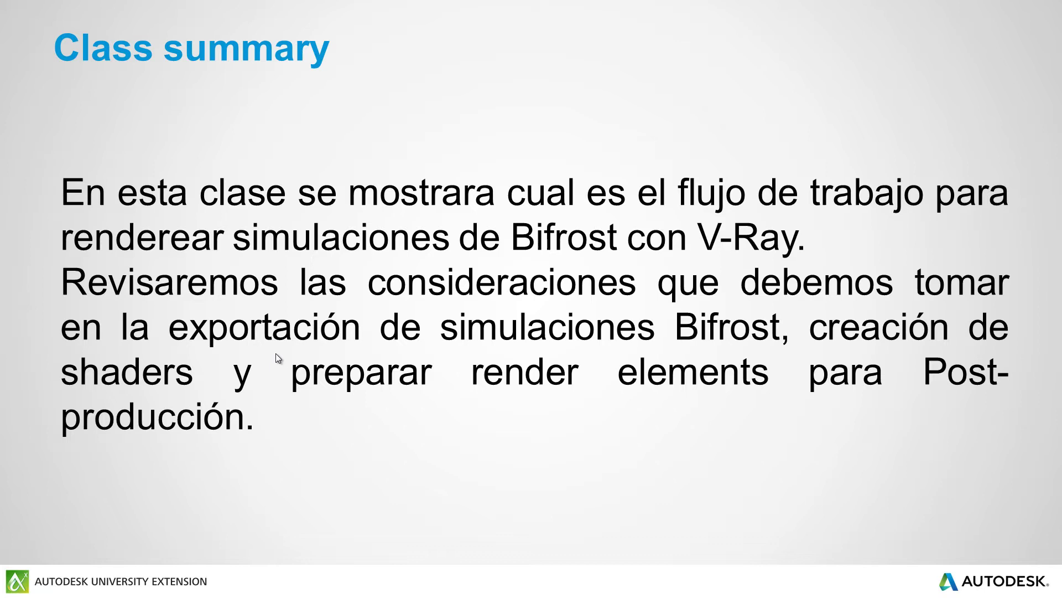
pyautogui.press('Right')
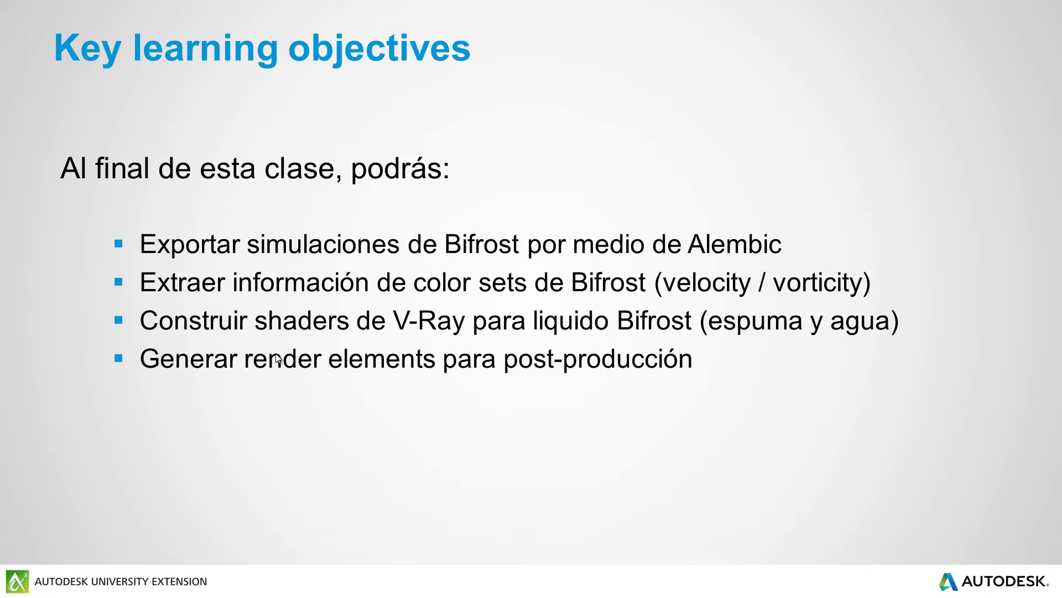
pyautogui.press('Right')
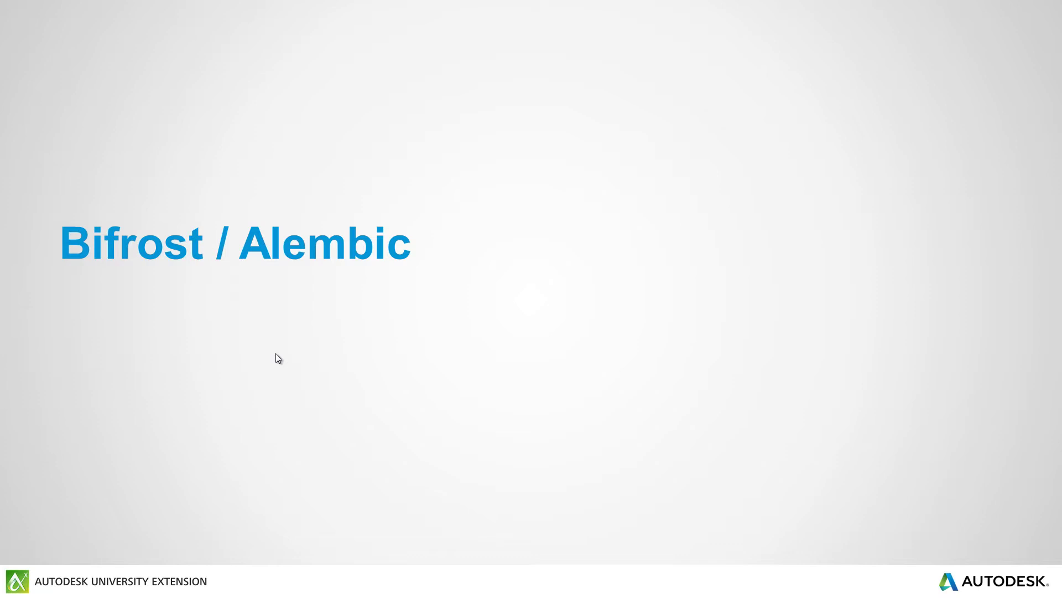
# Show the Color sets export and Velocity/Vorticity comparison slides, then switch to Maya.
pyautogui.press('Right')
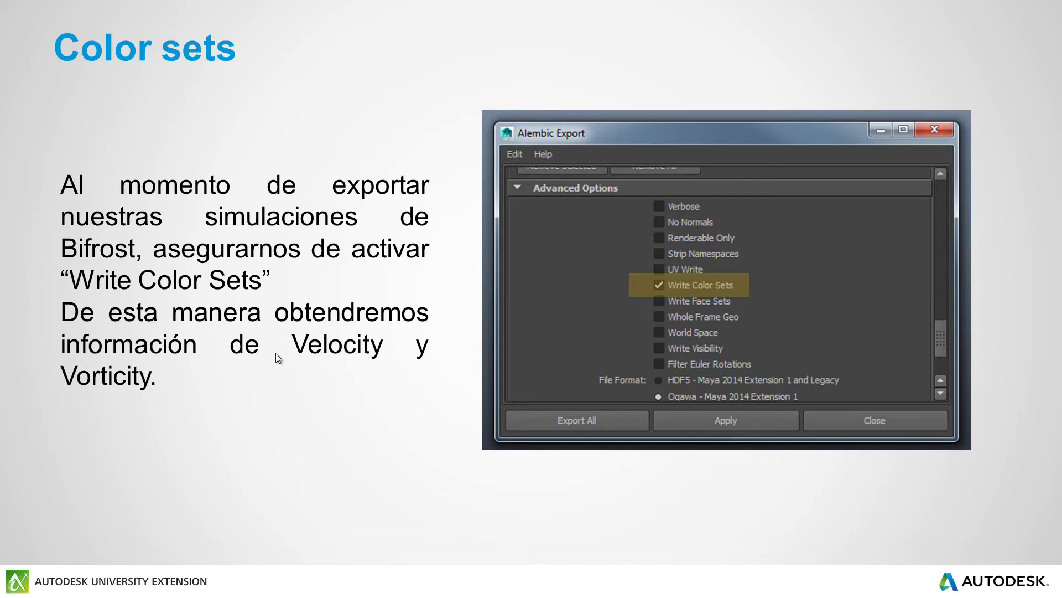
pyautogui.press('Right')
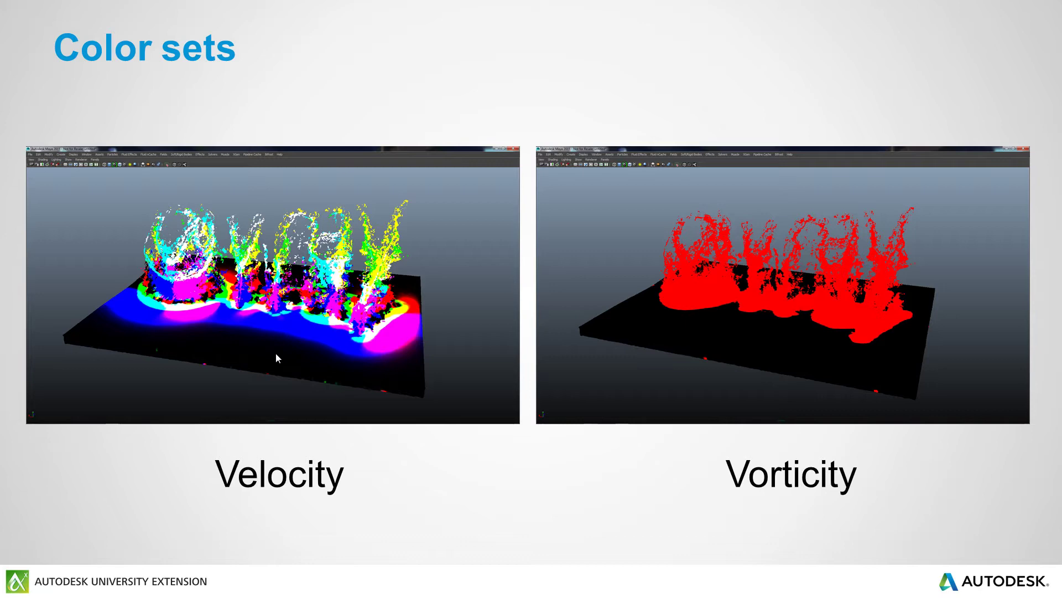
pyautogui.hotkey('alt', 'Tab')
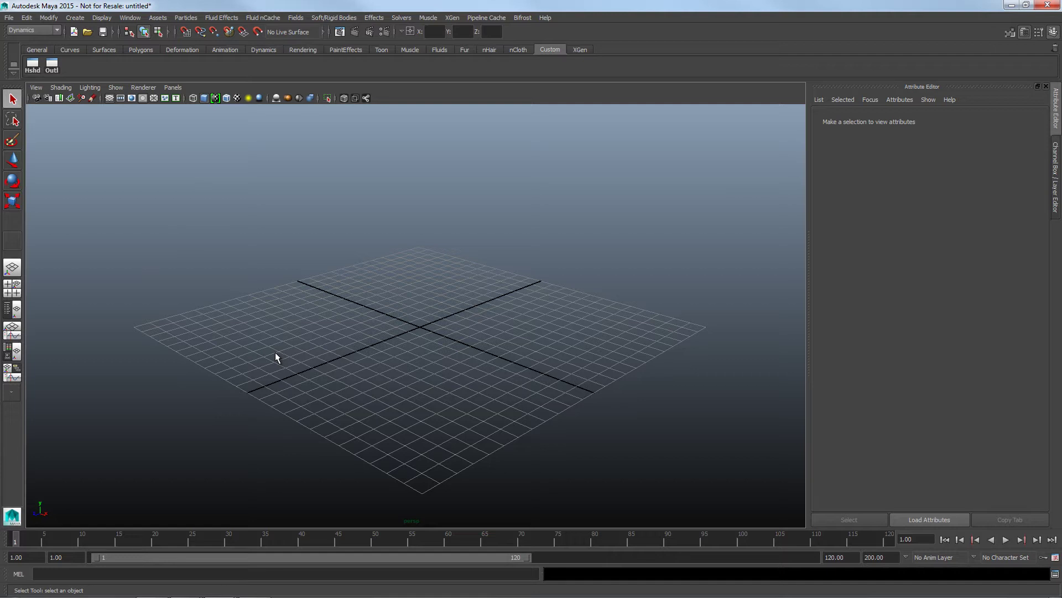
# Tick Write Color Sets in the Export All to Alembic options, then close that window.
pyautogui.click(487, 18)
pyautogui.moveTo(499, 33)
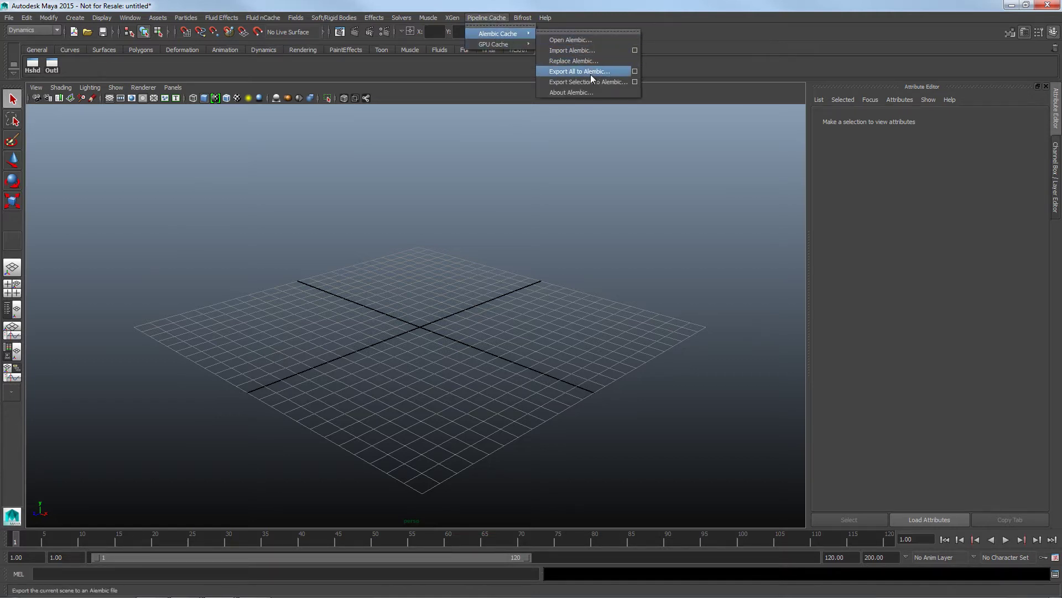
pyautogui.click(635, 71)
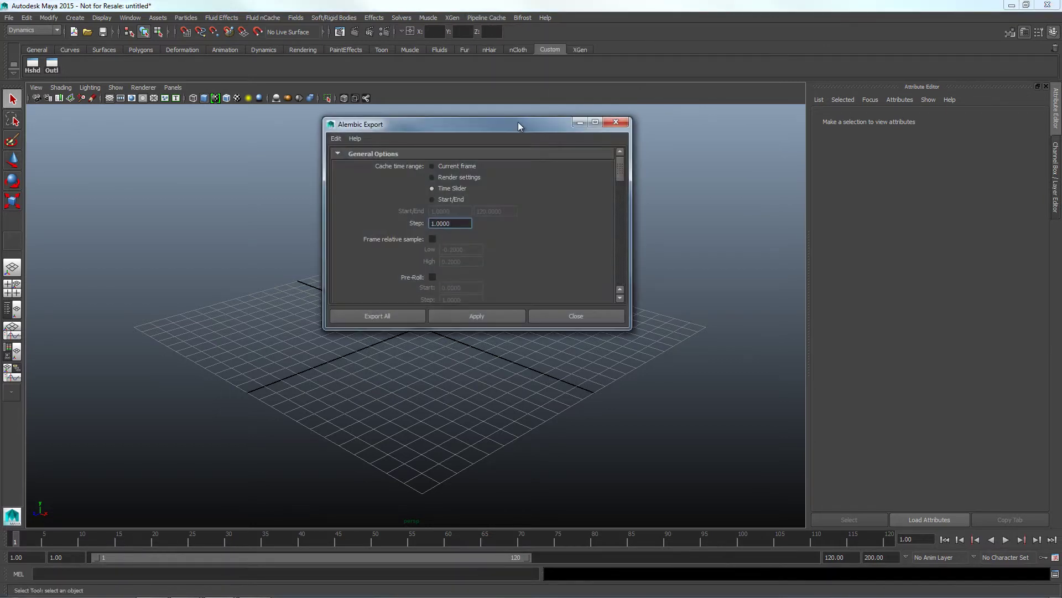
pyautogui.moveTo(549, 132); pyautogui.dragTo(528, 151)
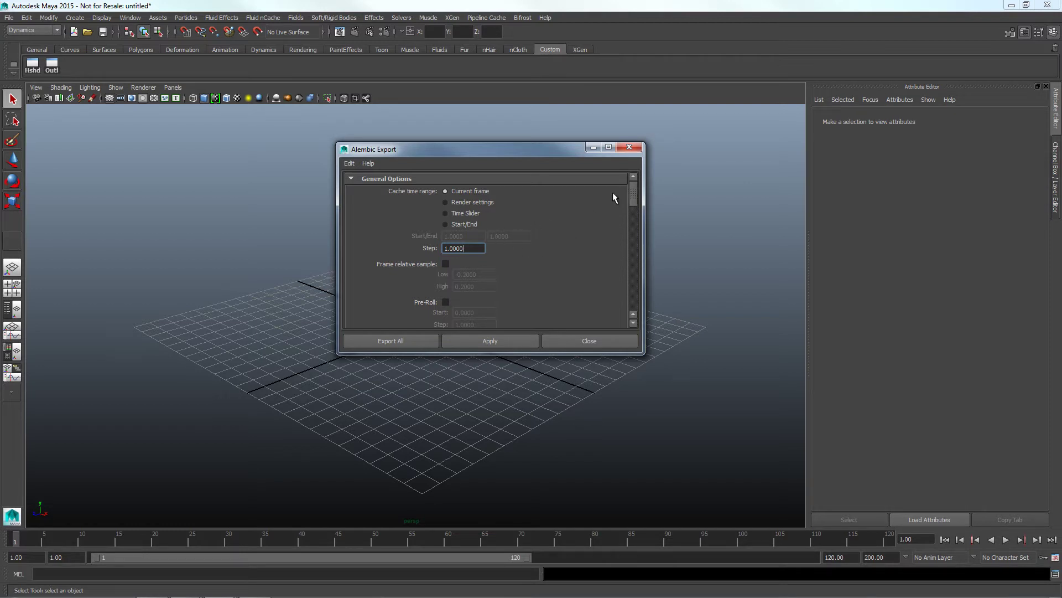
pyautogui.moveTo(636, 191); pyautogui.dragTo(639, 282)
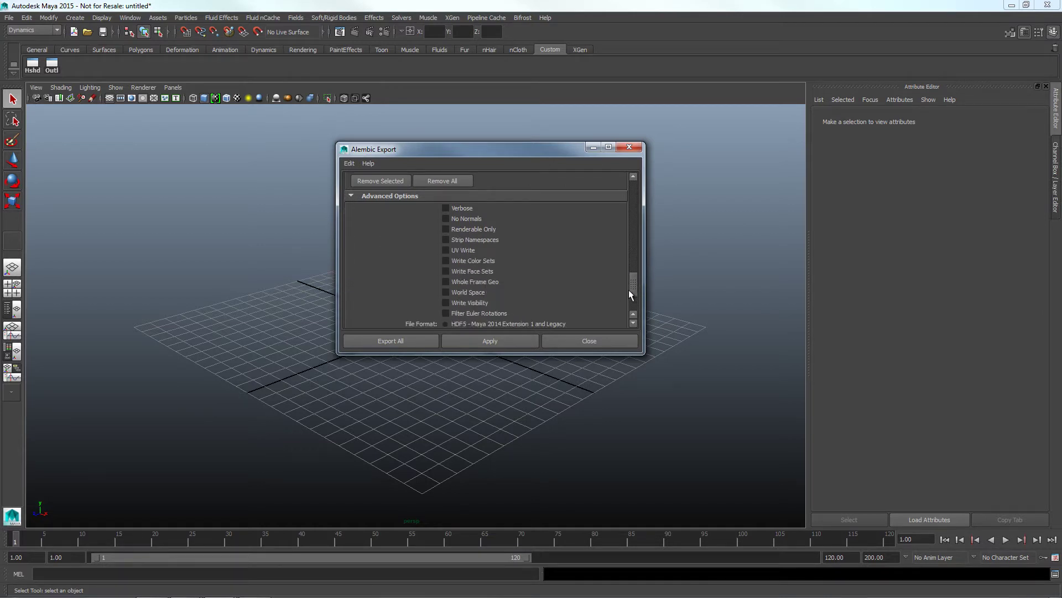
pyautogui.scroll(-1, 633, 288)
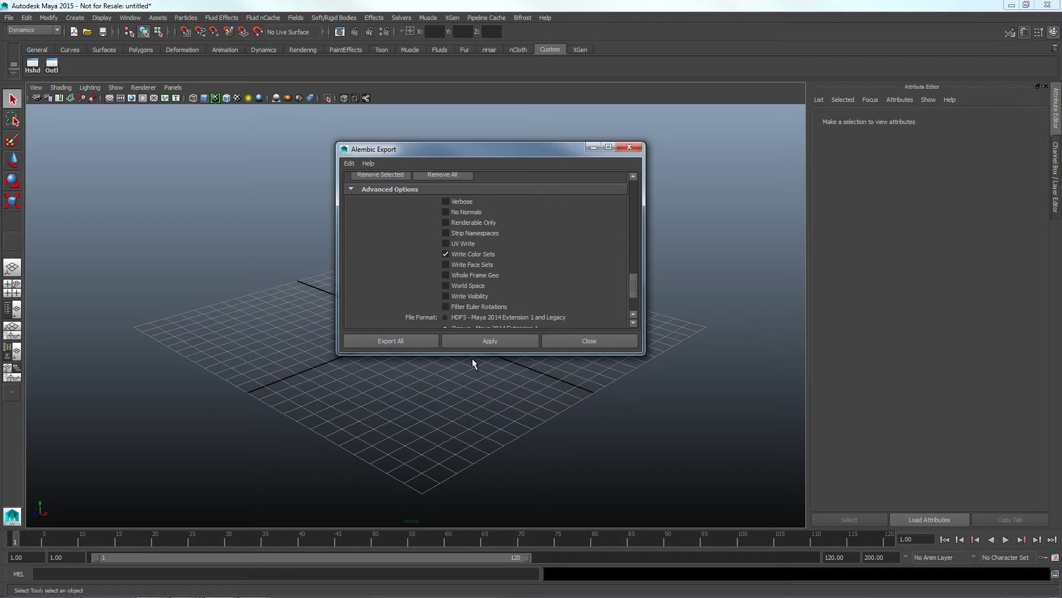
pyautogui.moveTo(491, 147); pyautogui.dragTo(502, 142)
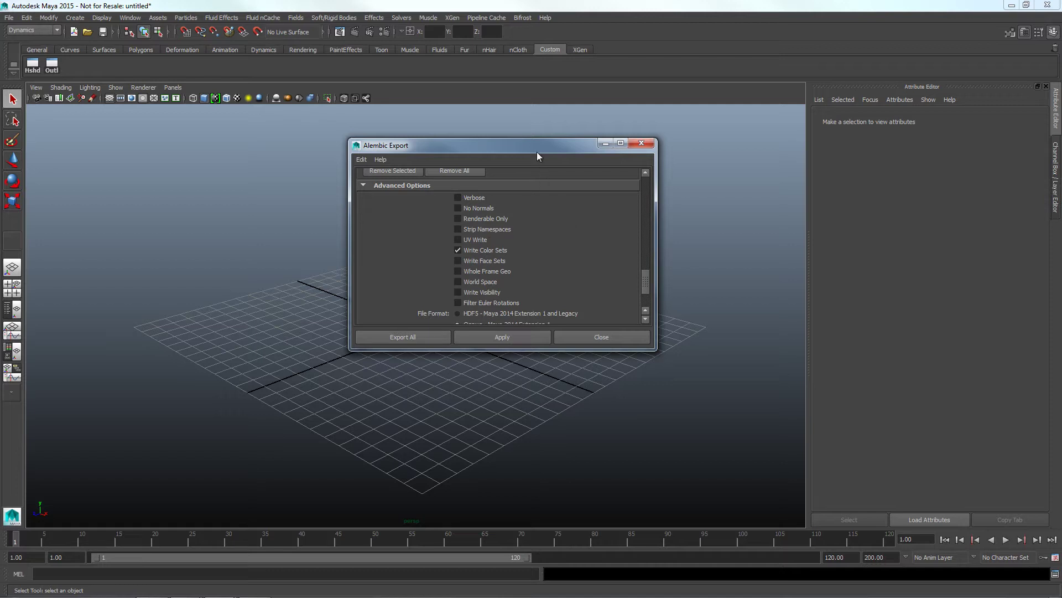
pyautogui.moveTo(537, 151); pyautogui.dragTo(560, 140)
pyautogui.click(665, 131)
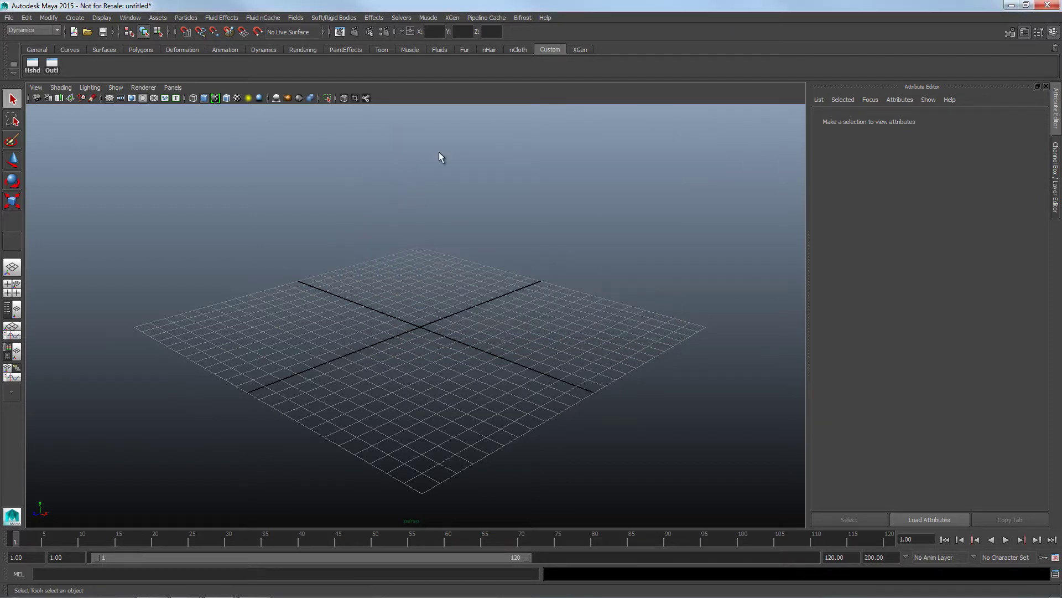
# Import Bifrost_Scene01.abc from Bifrost Assets\cache\alembic as an Alembic cache.
pyautogui.click(484, 17)
pyautogui.moveTo(499, 33)
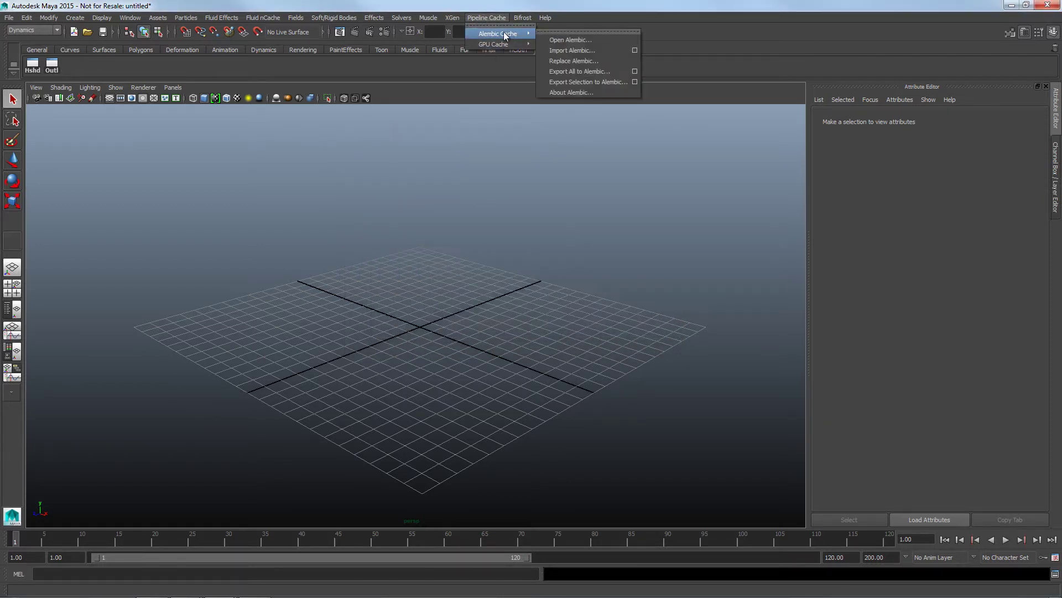
pyautogui.click(635, 51)
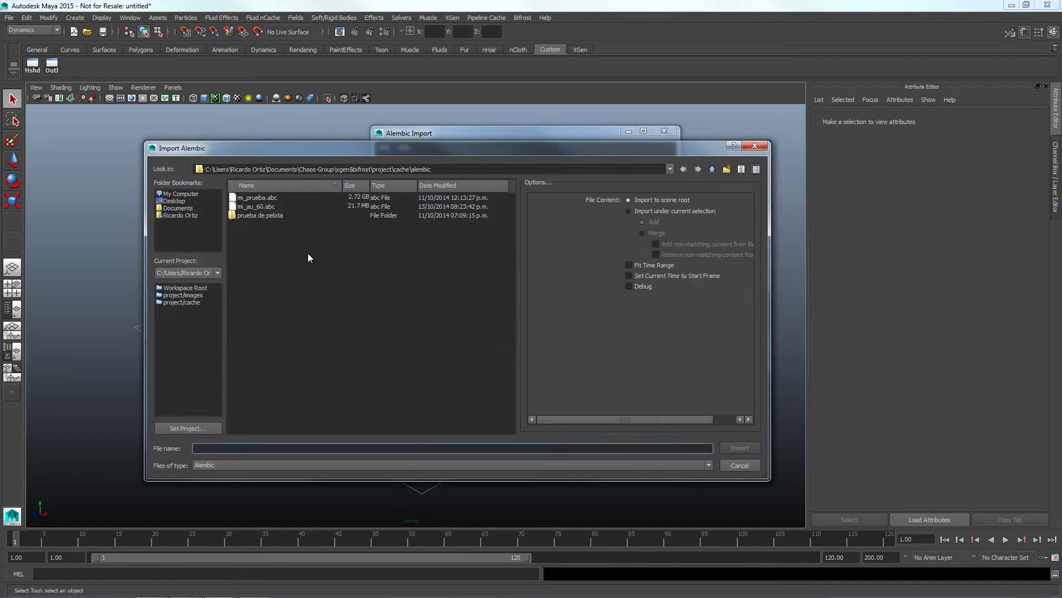
pyautogui.click(713, 169)
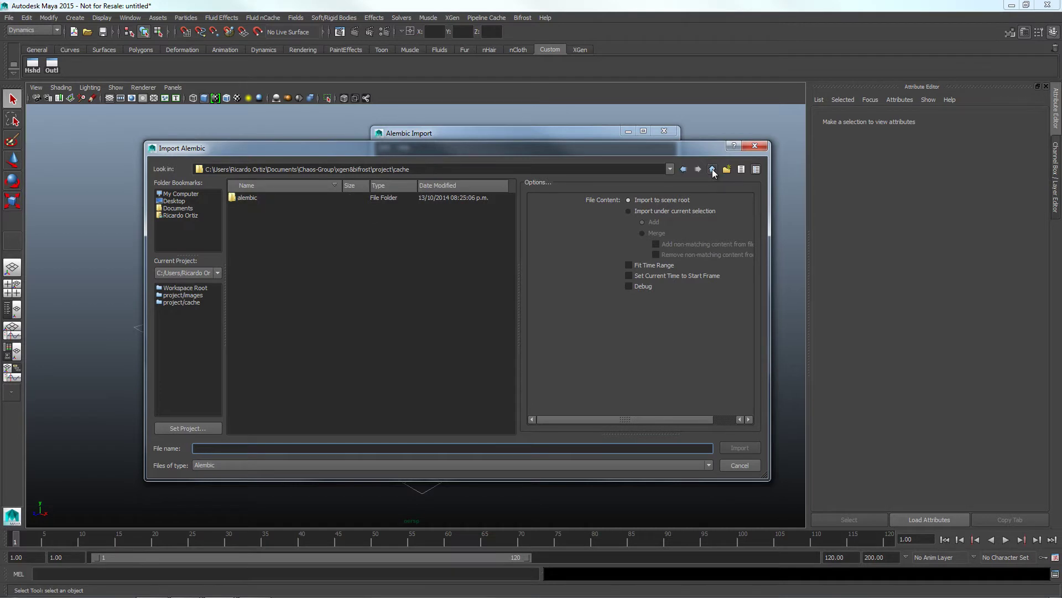
pyautogui.click(713, 168)
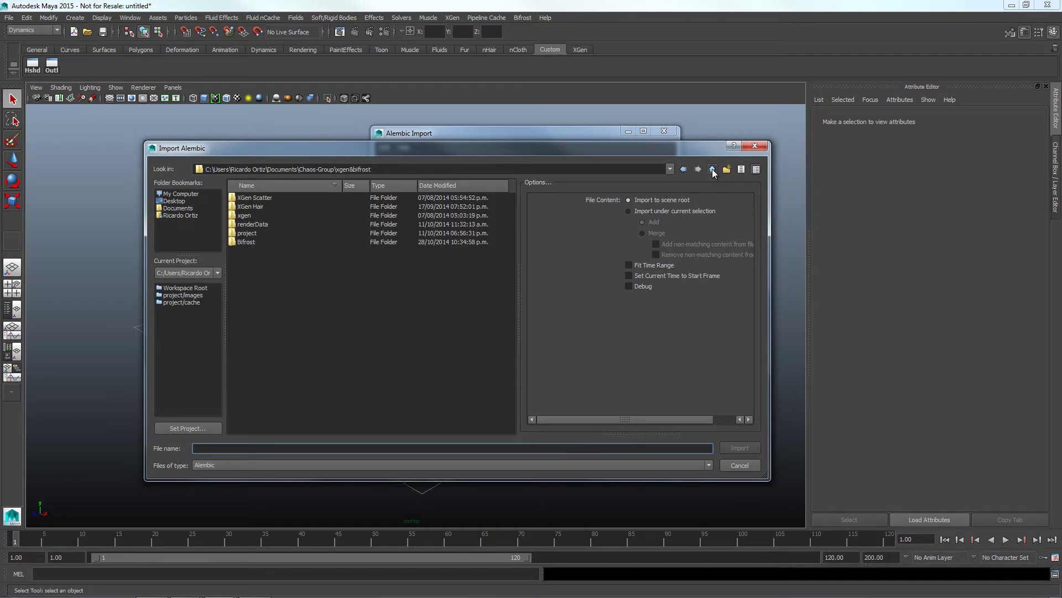
pyautogui.doubleClick(239, 243)
pyautogui.doubleClick(254, 207)
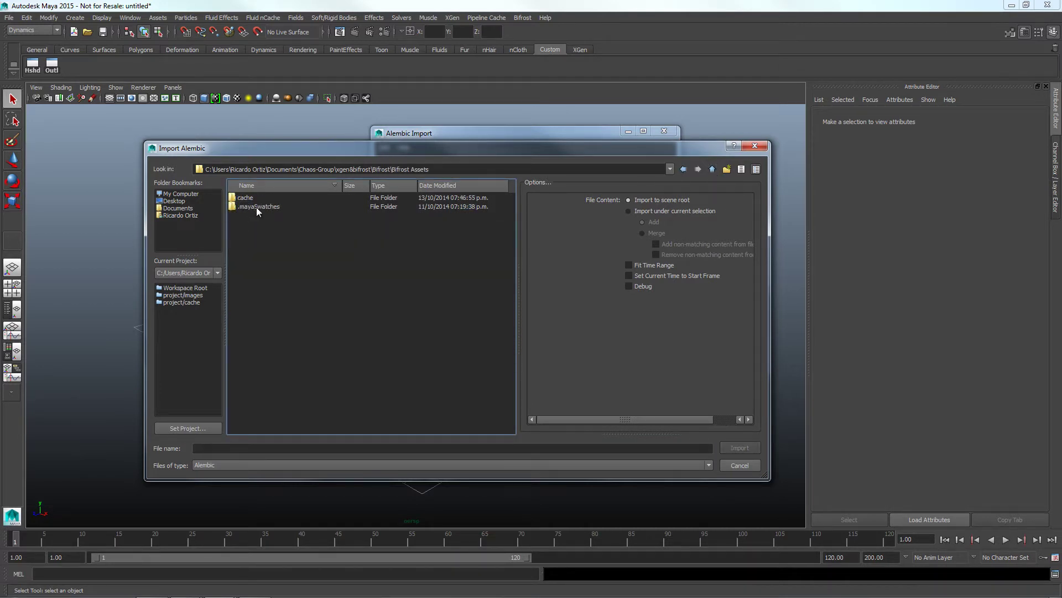
pyautogui.doubleClick(247, 198)
pyautogui.doubleClick(244, 208)
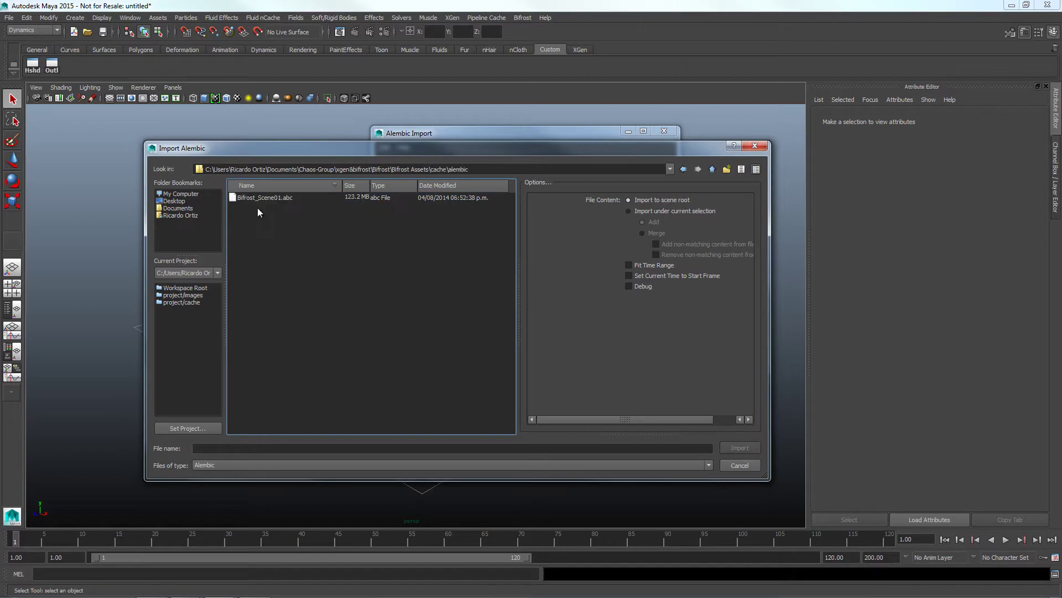
pyautogui.click(277, 199)
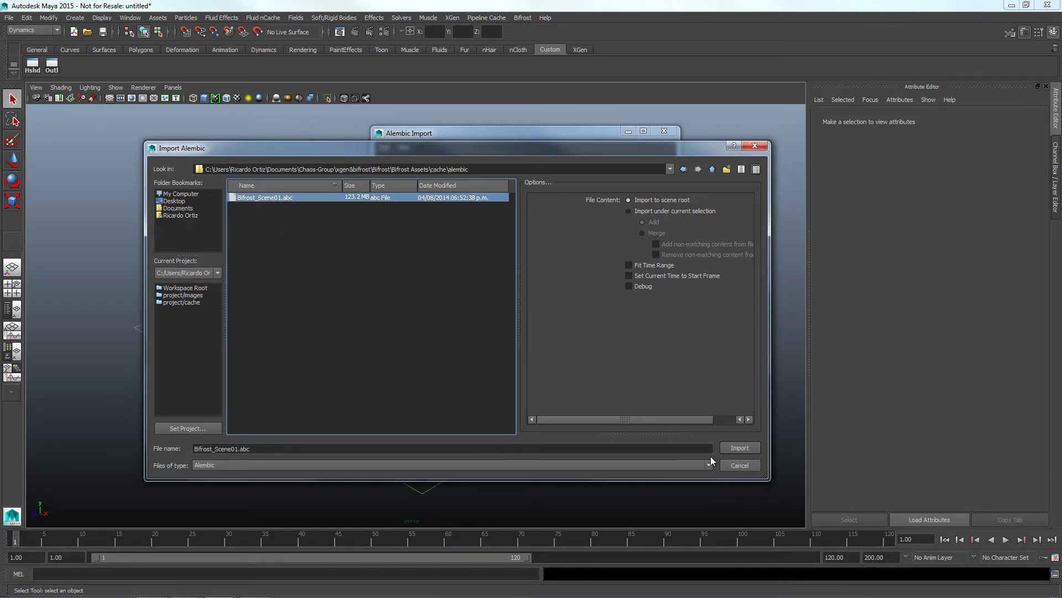
pyautogui.click(732, 446)
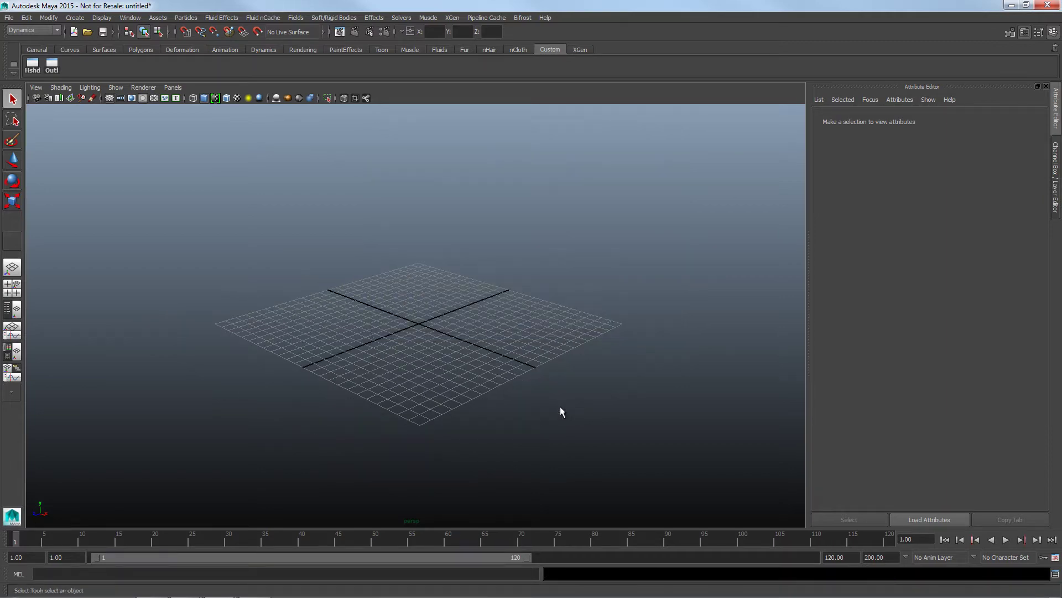
# Frame, orbit and zoom so the whole imported splash mesh is in view.
pyautogui.press('a')
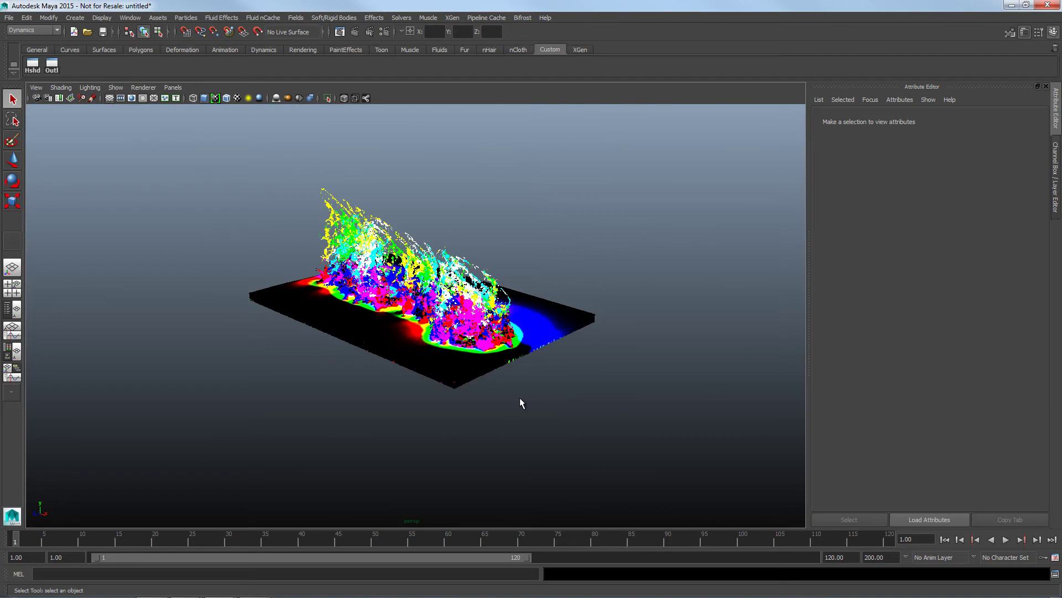
pyautogui.moveTo(520, 398)
pyautogui.keyDown('alt'); pyautogui.mouseDown()
pyautogui.moveTo(368, 407)
pyautogui.moveTo(280, 392)
pyautogui.moveTo(409, 369)
pyautogui.mouseUp(); pyautogui.keyUp('alt')
pyautogui.scroll(2, 409, 368)
pyautogui.scroll(2, 440, 385)
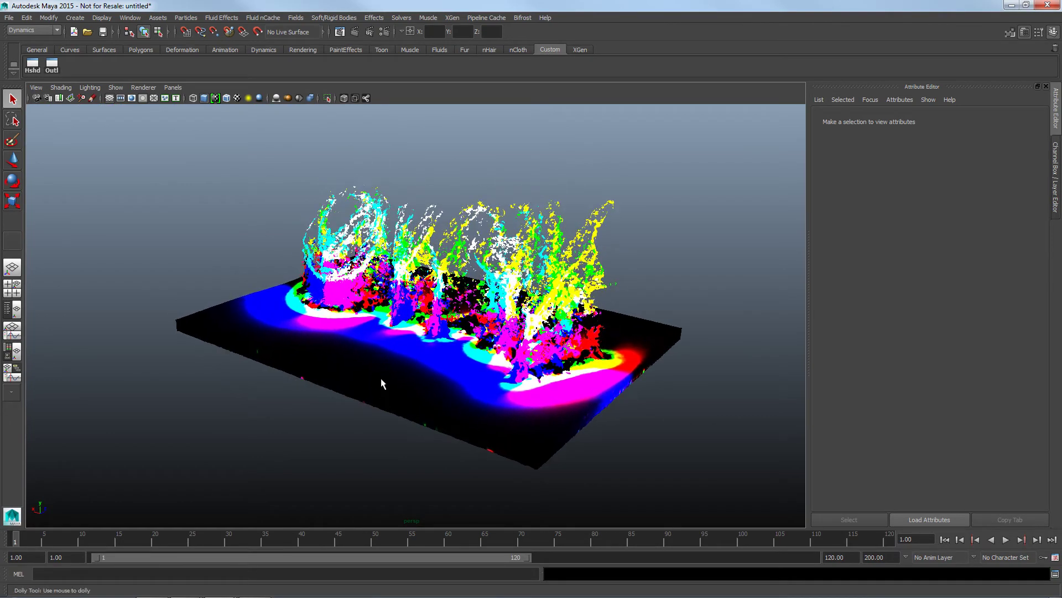
pyautogui.scroll(2, 379, 379)
pyautogui.scroll(2, 407, 375)
pyautogui.scroll(-1, 422, 381)
pyautogui.scroll(-1, 430, 367)
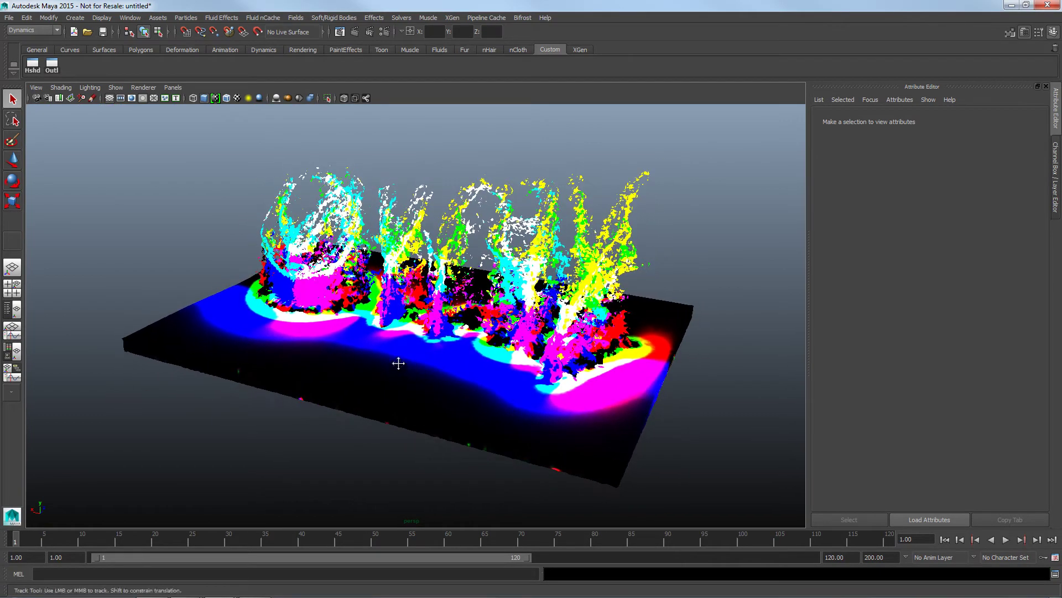
pyautogui.scroll(-1, 398, 360)
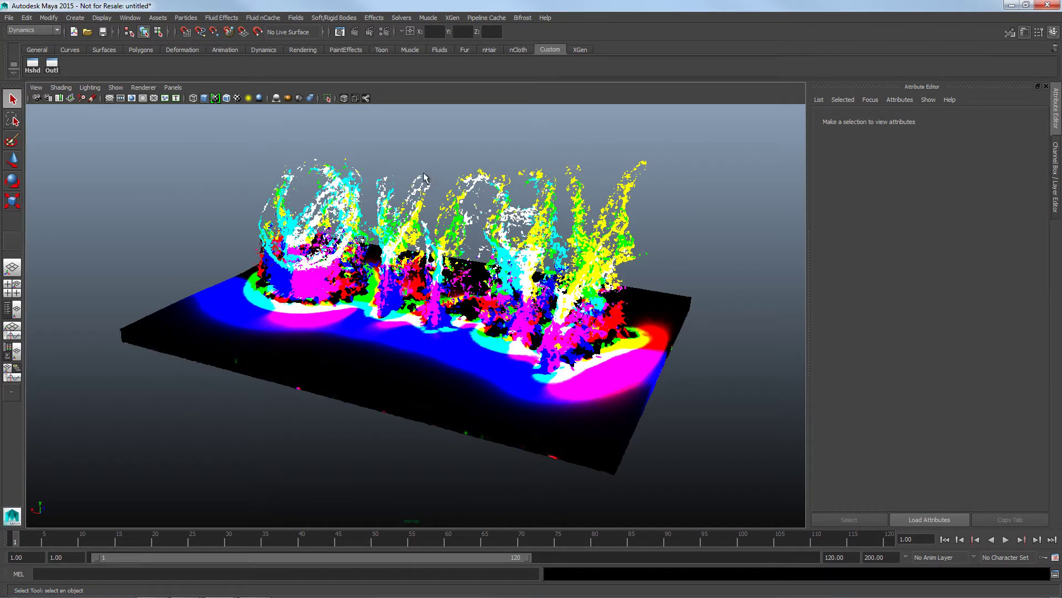
# Confirm Viewport 2.0 stays the viewport renderer.
pyautogui.click(142, 88)
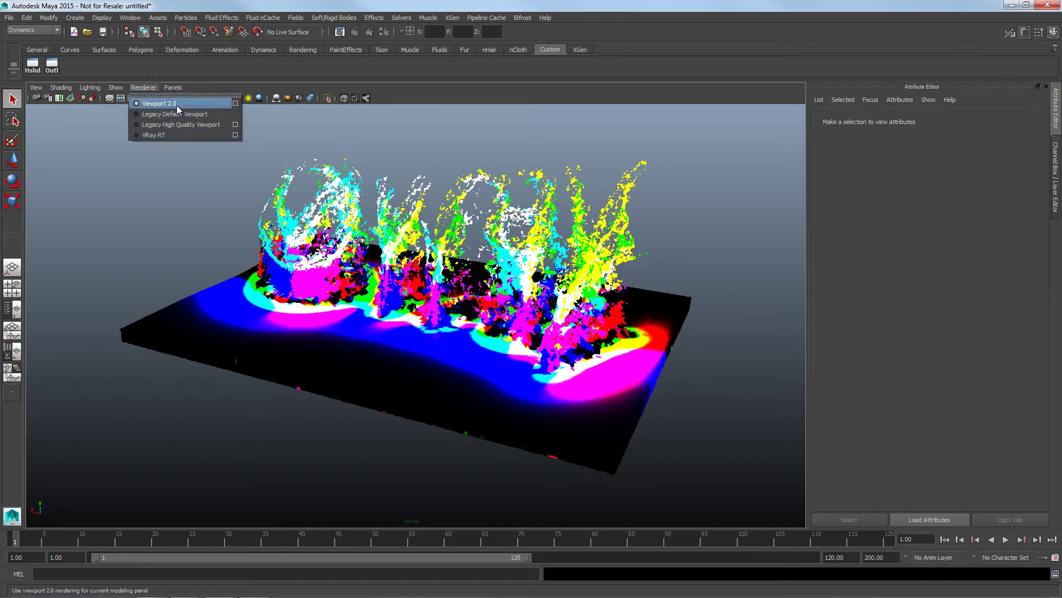
pyautogui.click(177, 105)
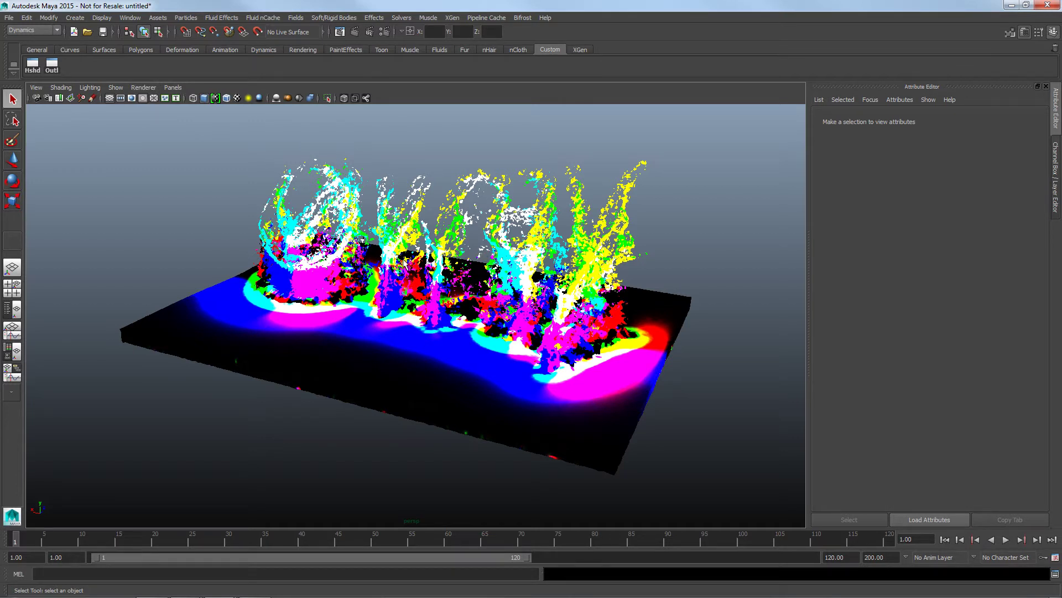
pyautogui.click(147, 88)
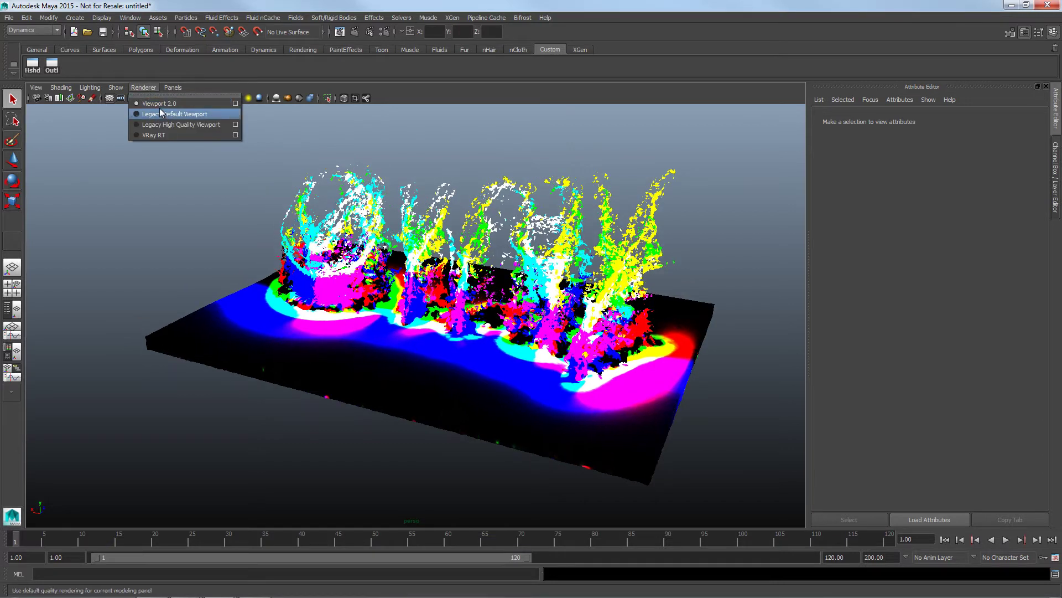
pyautogui.click(419, 258)
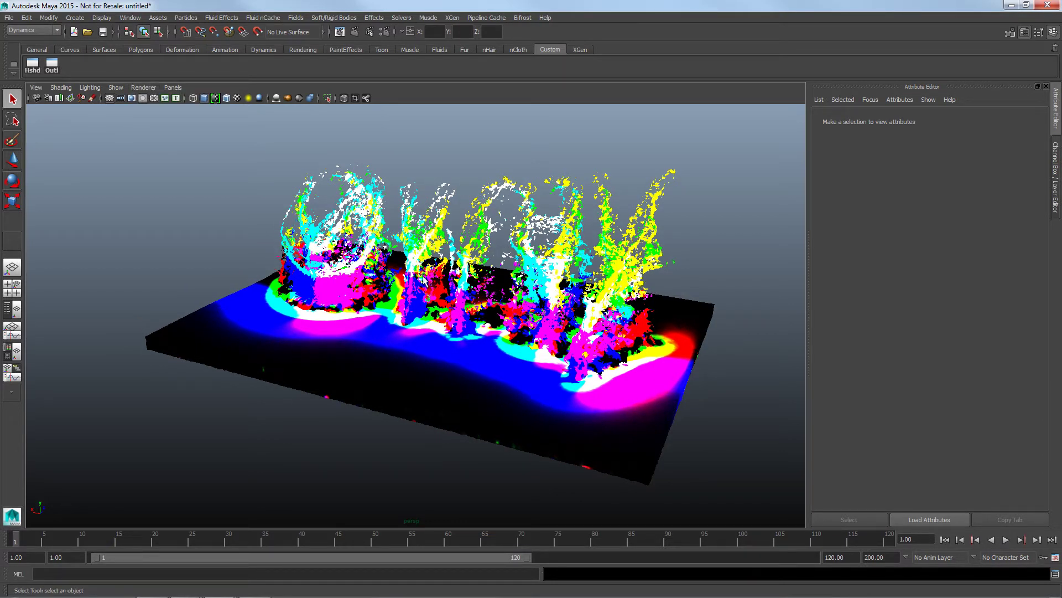
# Show the mesh with bifrostVorticity, then bifrostVelocity colour sets, and open Render Settings.
pyautogui.moveTo(424, 278); pyautogui.dragTo(429, 360, button='right')
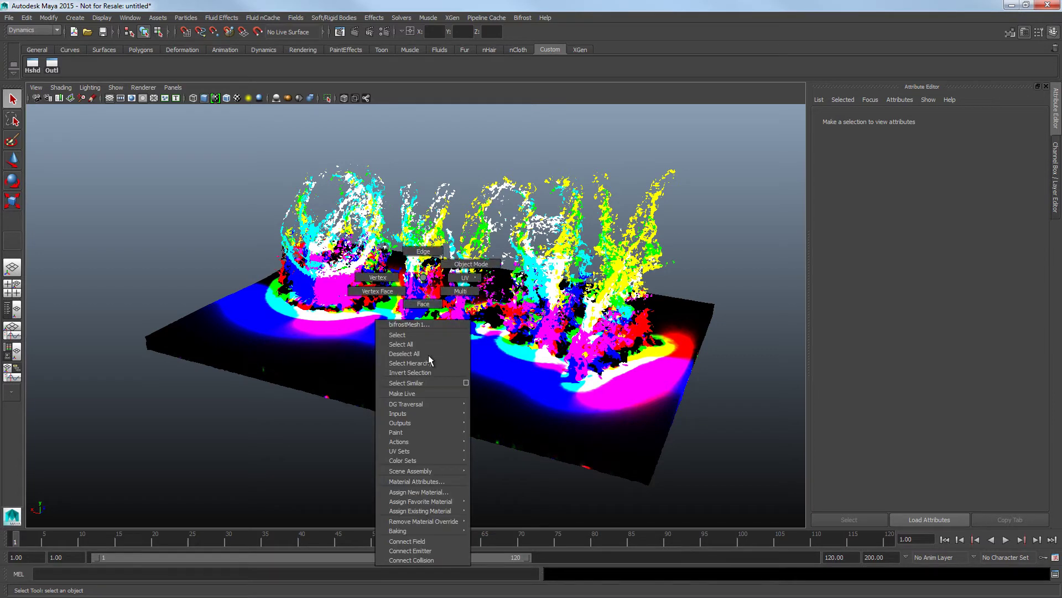
pyautogui.moveTo(403, 460)
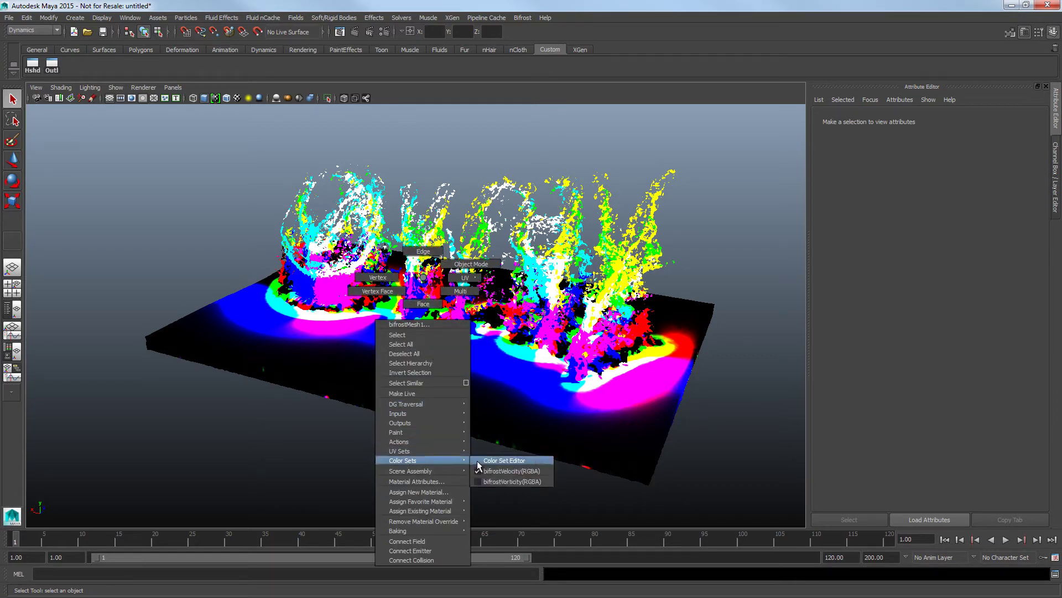
pyautogui.click(479, 481)
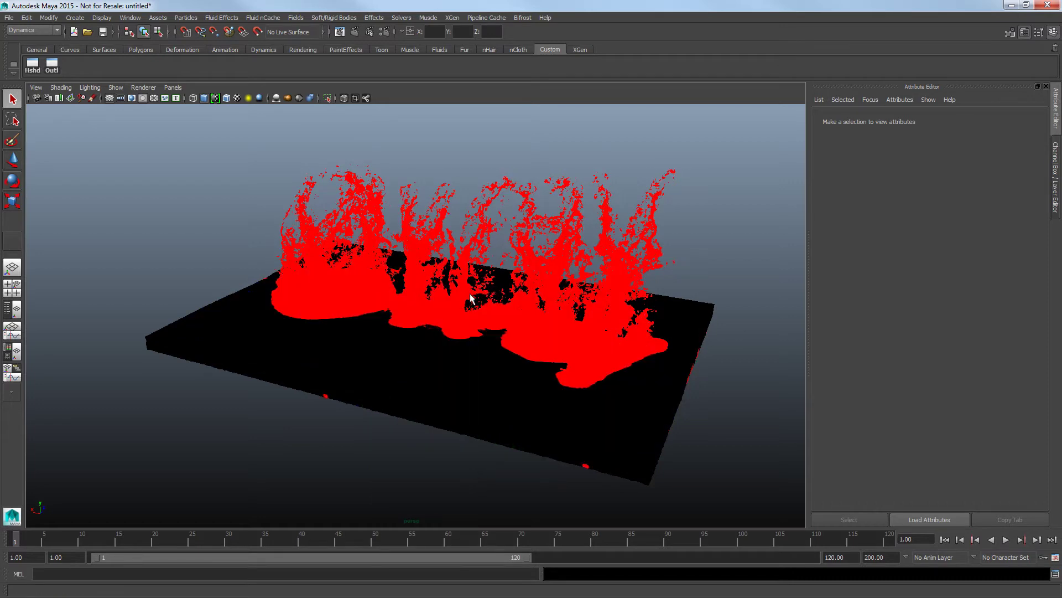
pyautogui.keyDown('alt'); pyautogui.moveTo(498, 298); pyautogui.dragTo(443, 277, button='middle'); pyautogui.keyUp('alt')
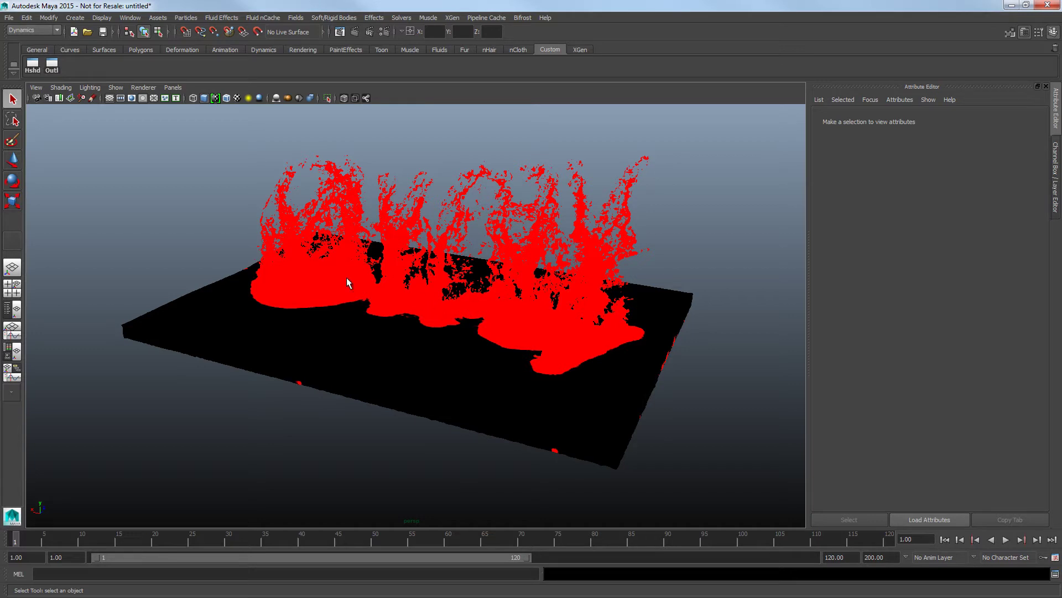
pyautogui.rightClick(416, 298)
pyautogui.moveTo(397, 482)
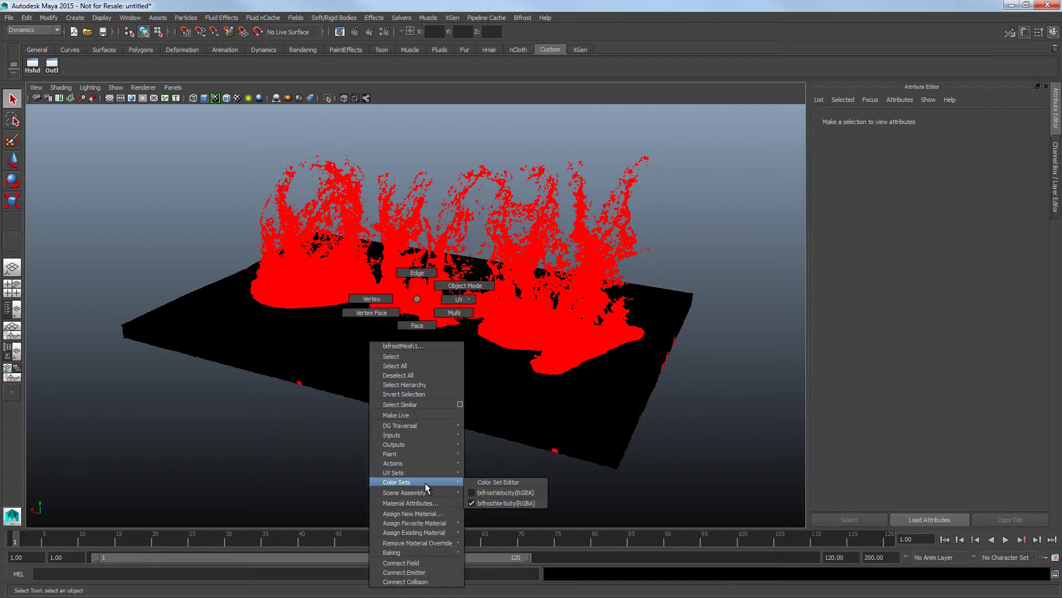
pyautogui.click(470, 493)
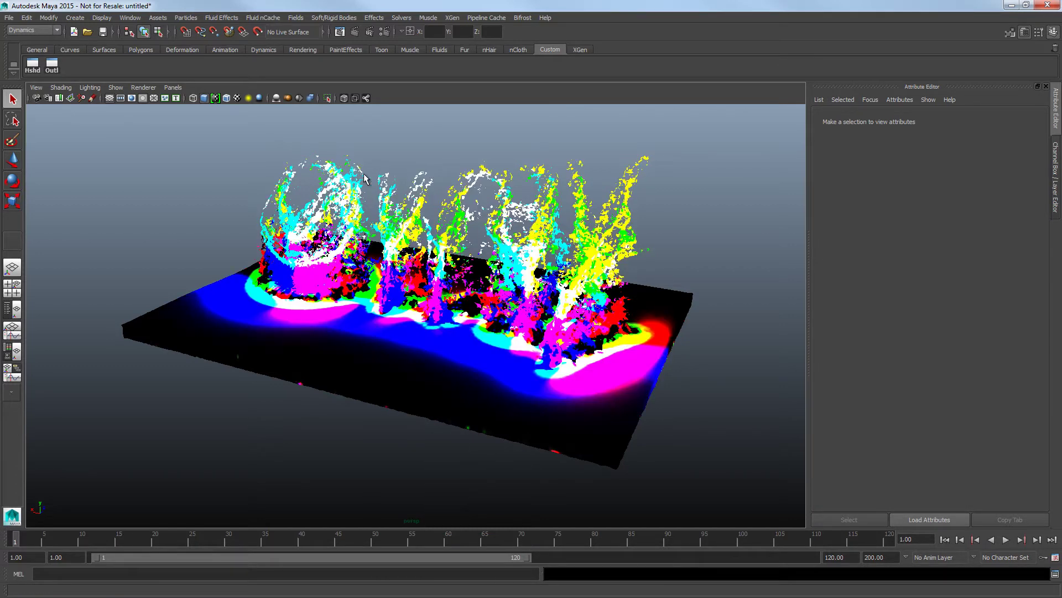
pyautogui.click(384, 32)
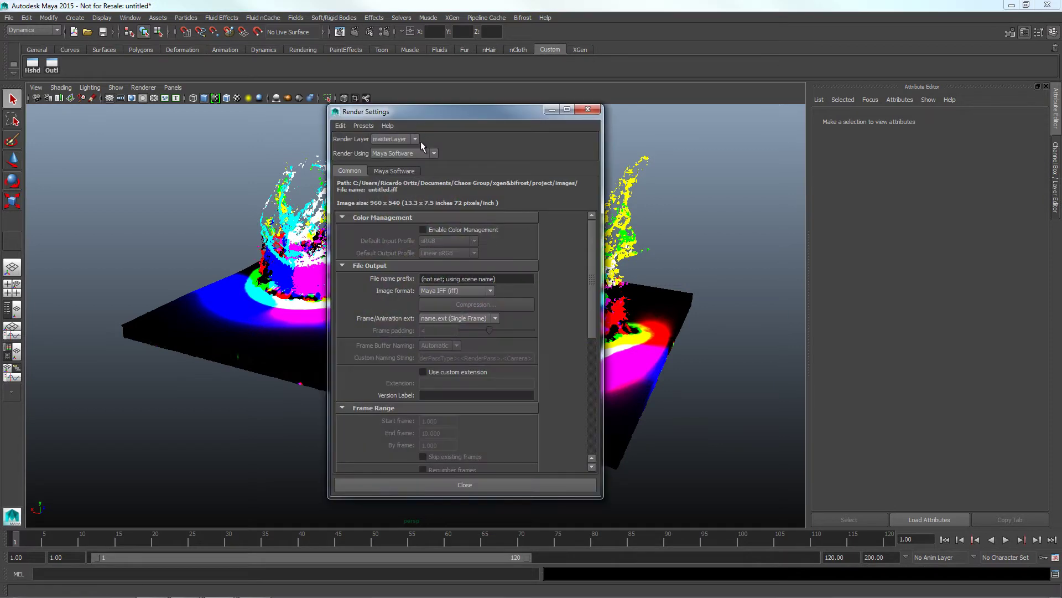
# Switch the renderer to V-Ray and review the image sampler and Color mapping settings.
pyautogui.click(421, 153)
pyautogui.click(390, 190)
pyautogui.click(399, 172)
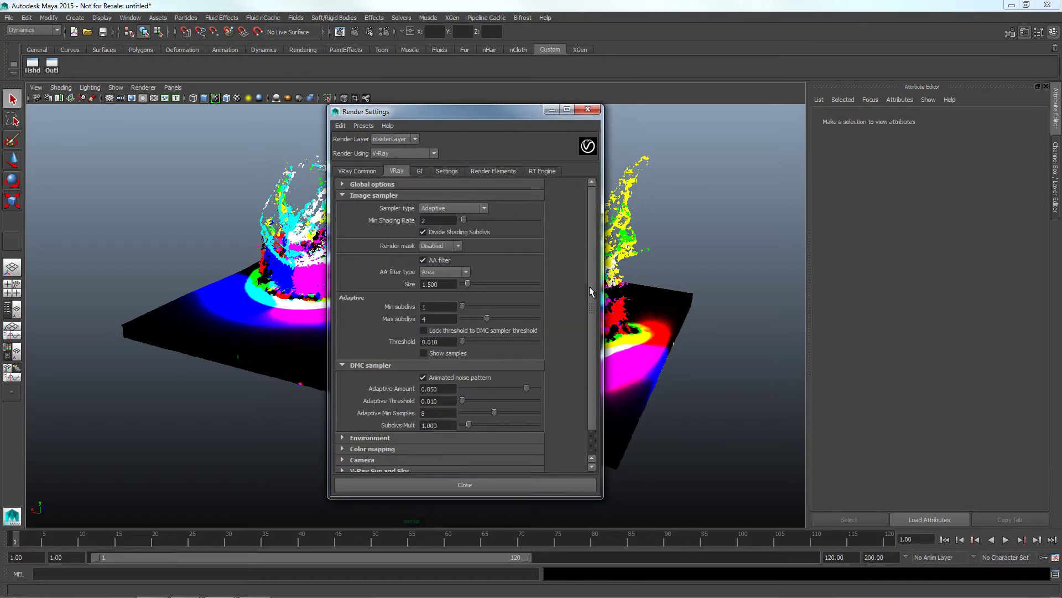
pyautogui.scroll(-3, 589, 287)
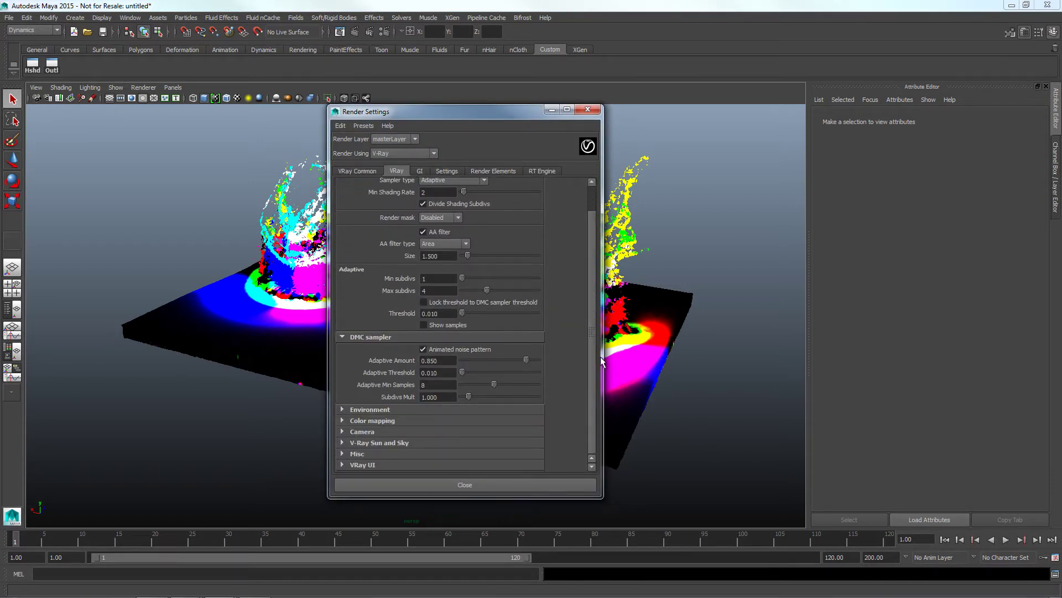
pyautogui.click(379, 421)
pyautogui.scroll(-3, 538, 425)
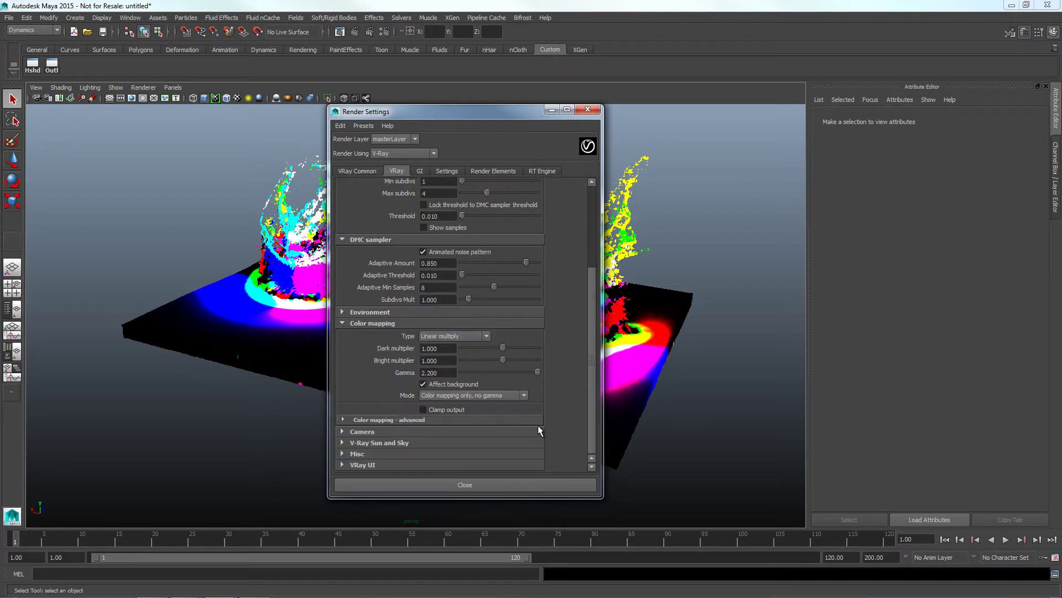
pyautogui.click(415, 419)
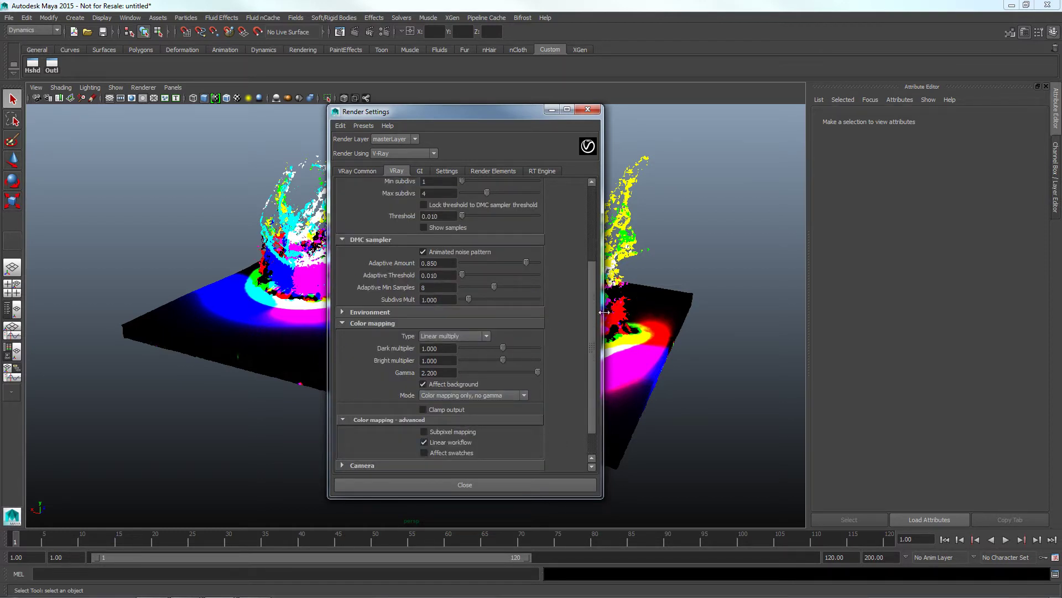
pyautogui.scroll(5, 592, 313)
# Set the output image width to 720 in VRay Common.
pyautogui.click(363, 170)
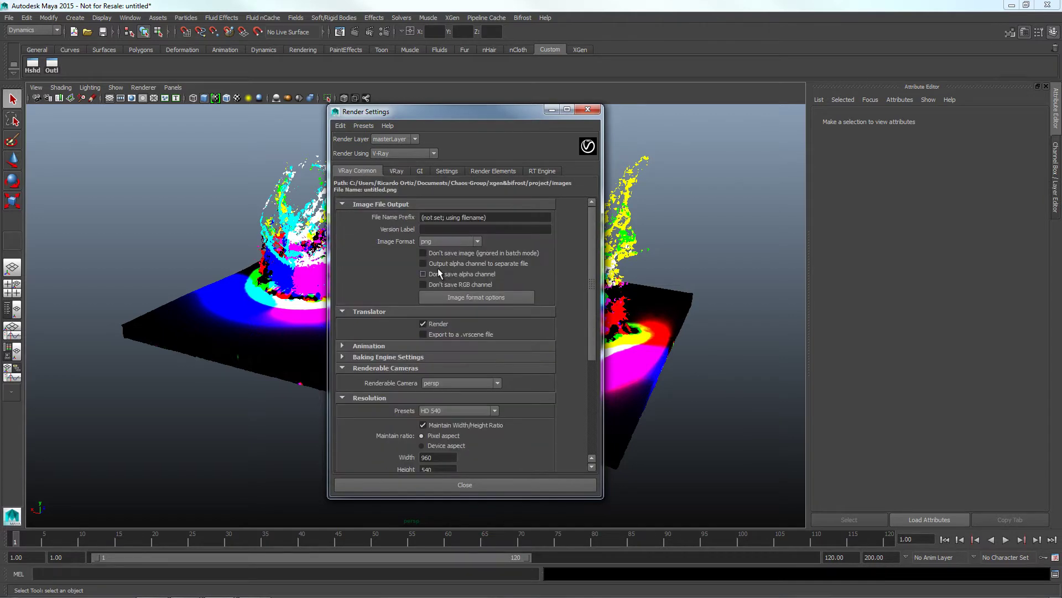
pyautogui.moveTo(590, 299); pyautogui.dragTo(592, 370)
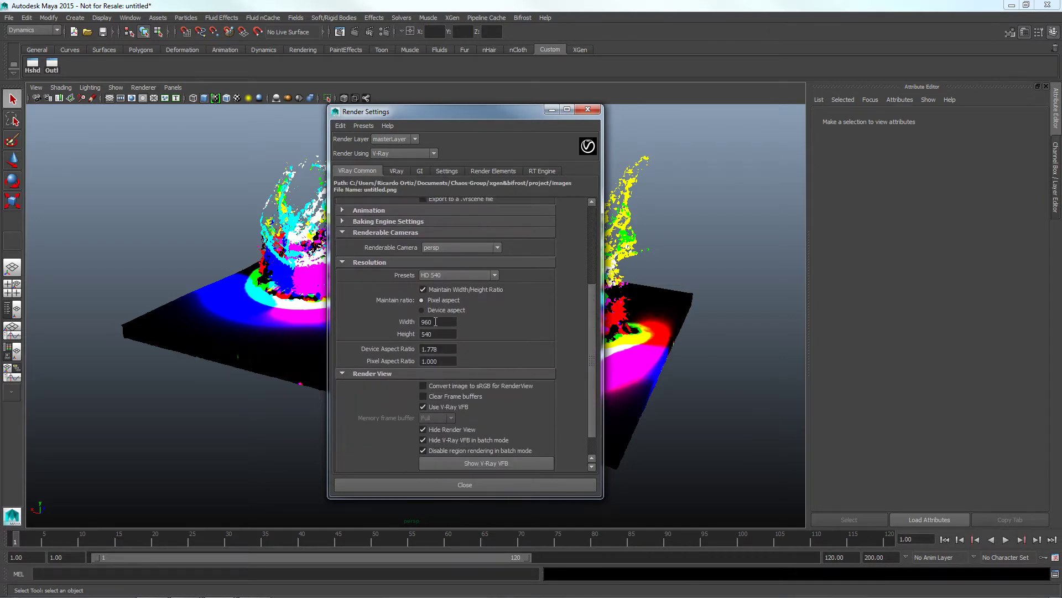
pyautogui.doubleClick(437, 321)
pyautogui.write('720')
pyautogui.press('Return')
# Enter 1 in the adaptive image sampler's Threshold field.
pyautogui.scroll(2, 588, 349)
pyautogui.scroll(2, 589, 332)
pyautogui.scroll(2, 589, 331)
pyautogui.scroll(1, 588, 330)
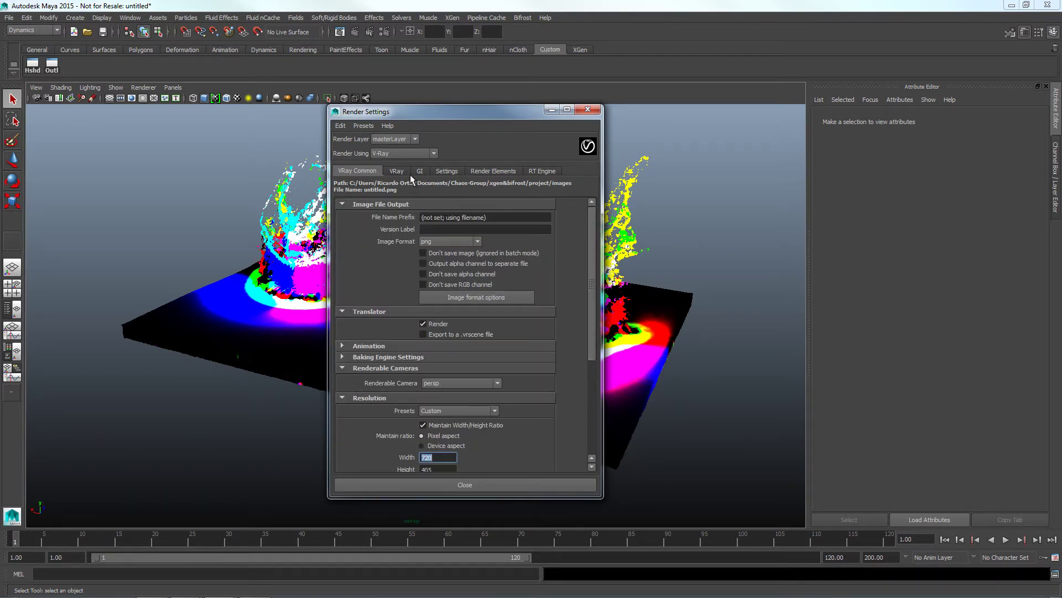
pyautogui.click(398, 171)
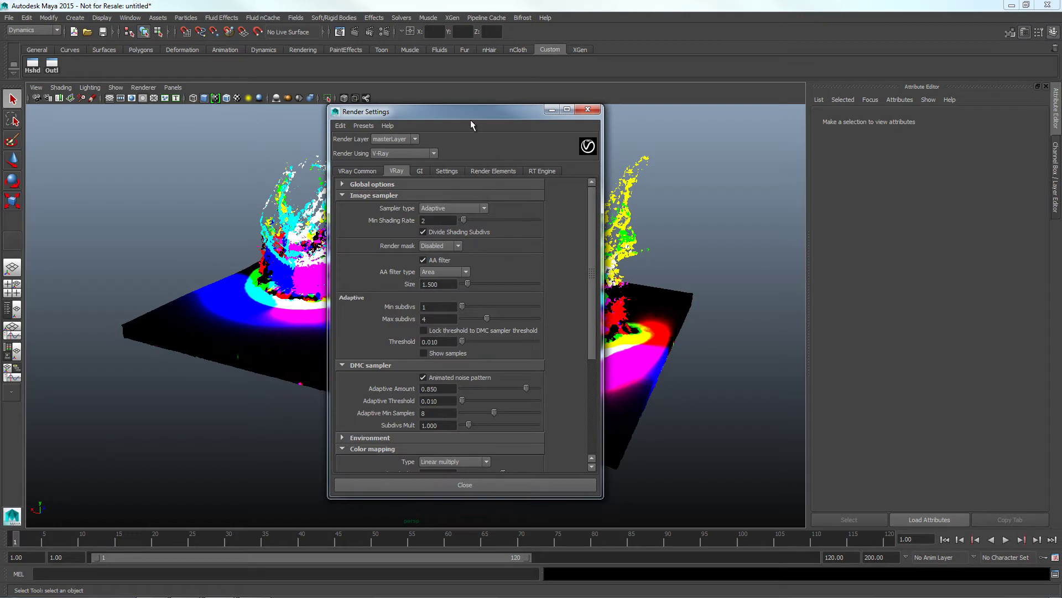
pyautogui.moveTo(471, 120); pyautogui.dragTo(517, 87)
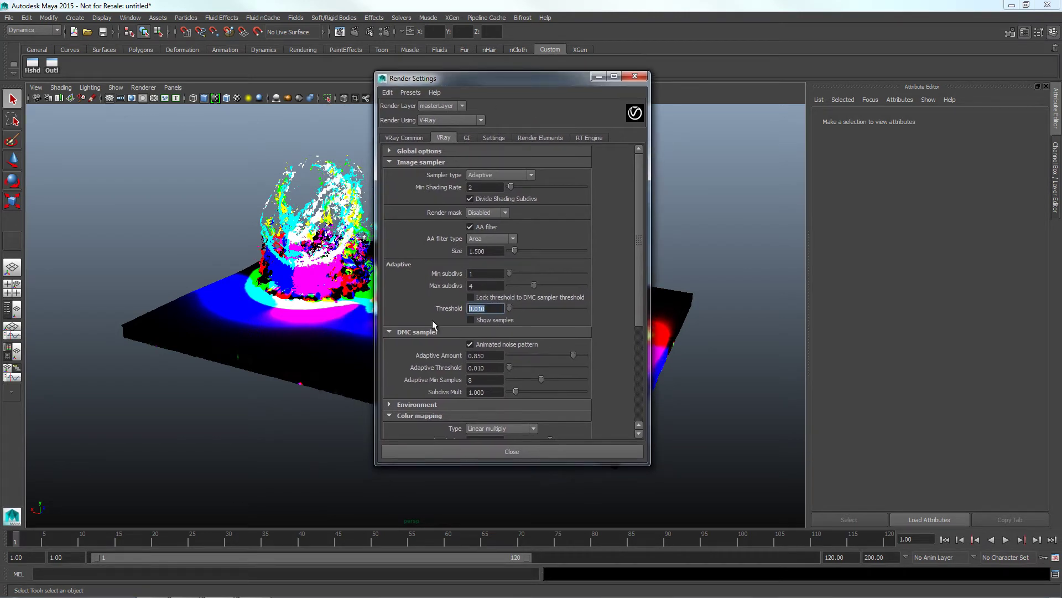
pyautogui.write('1')
pyautogui.press('Return')
# Set Default Geometry to Dynamic in the system settings and close Render Settings.
pyautogui.click(502, 136)
pyautogui.moveTo(495, 78); pyautogui.dragTo(632, 74)
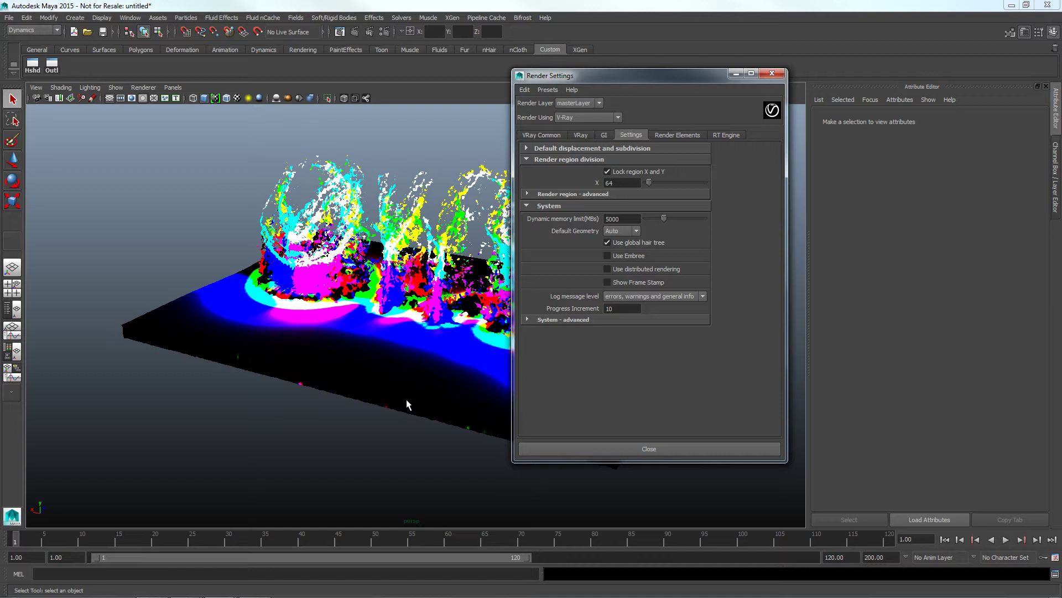
pyautogui.moveTo(649, 78); pyautogui.dragTo(630, 68)
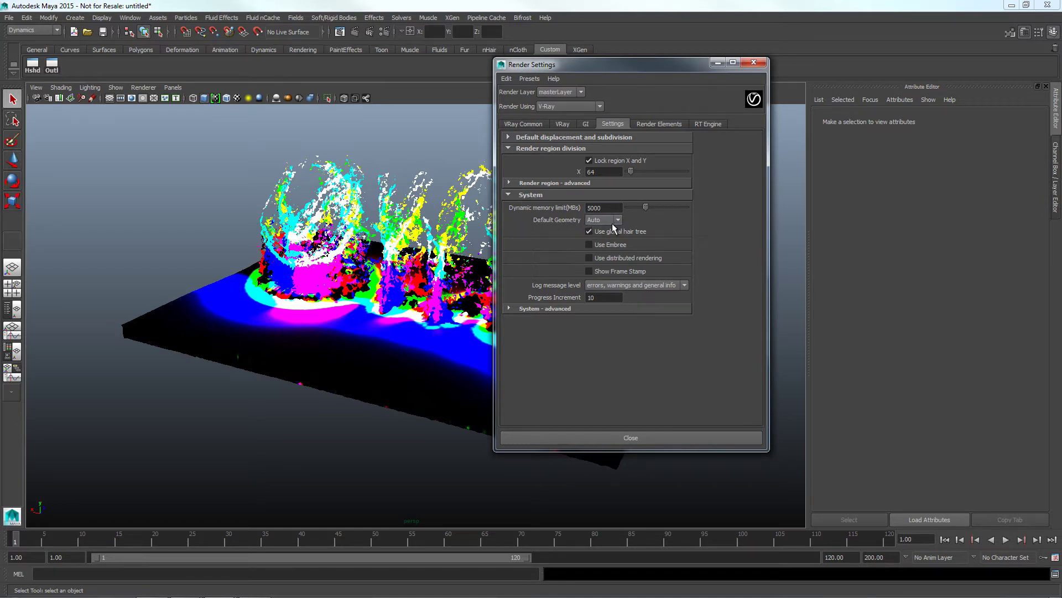
pyautogui.click(602, 237)
pyautogui.click(753, 62)
pyautogui.scroll(-1, 574, 277)
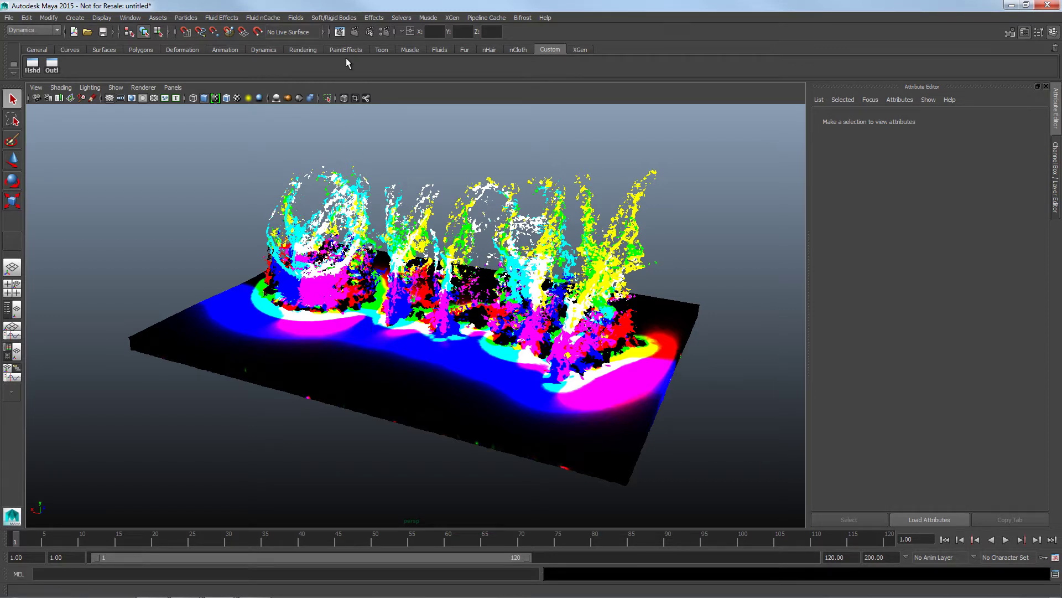
# Render the current frame with V-Ray, showing the grey splash in the frame buffer.
pyautogui.click(354, 31)
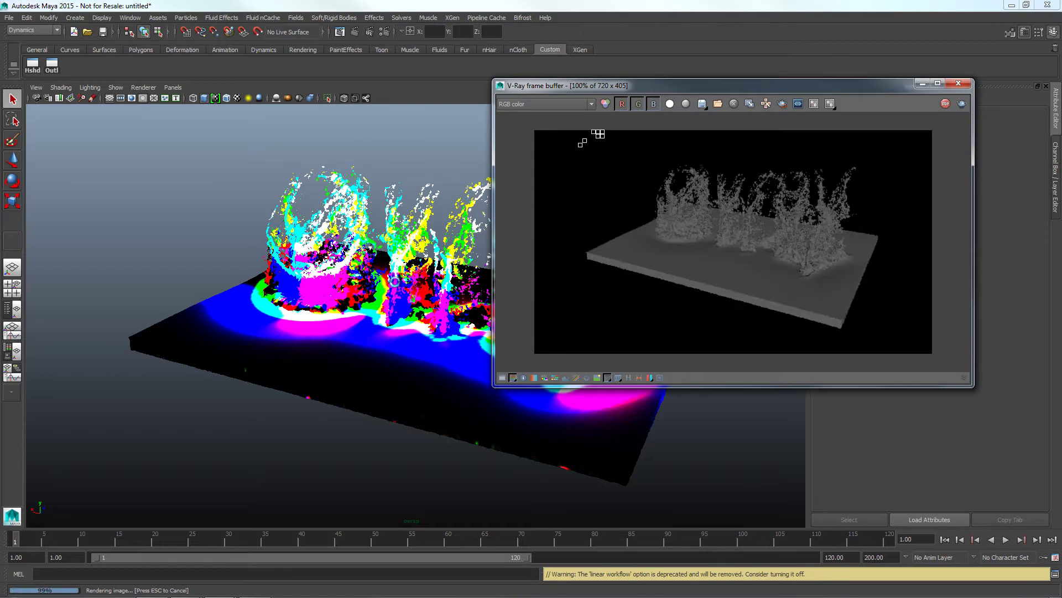
pyautogui.moveTo(777, 87); pyautogui.dragTo(763, 78)
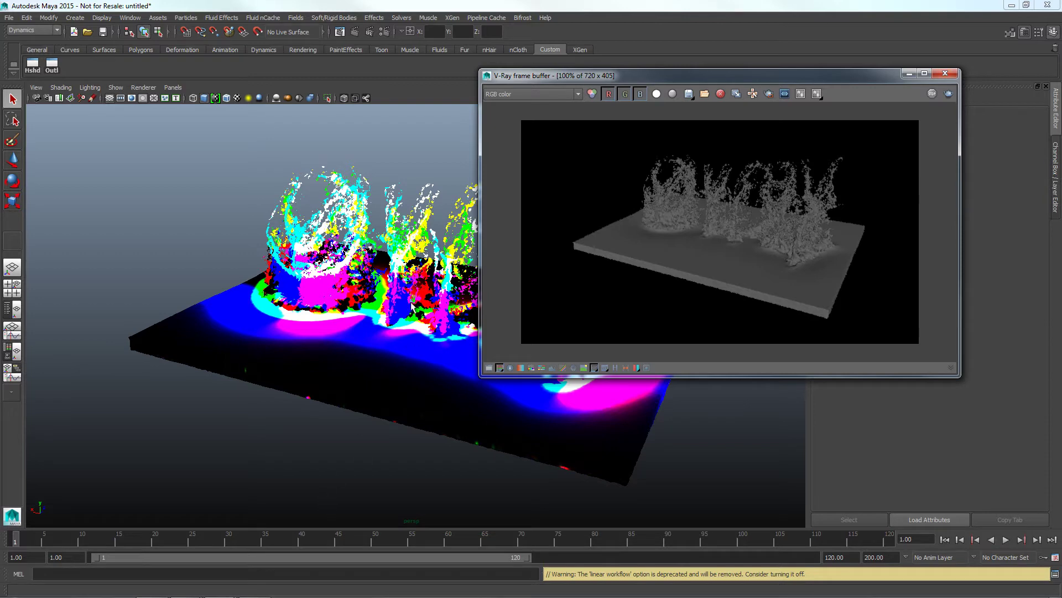
# In PowerPoint, advance through the Shaders / V-Ray slides to the node graph, then return to Maya.
pyautogui.hotkey('alt', 'Tab')
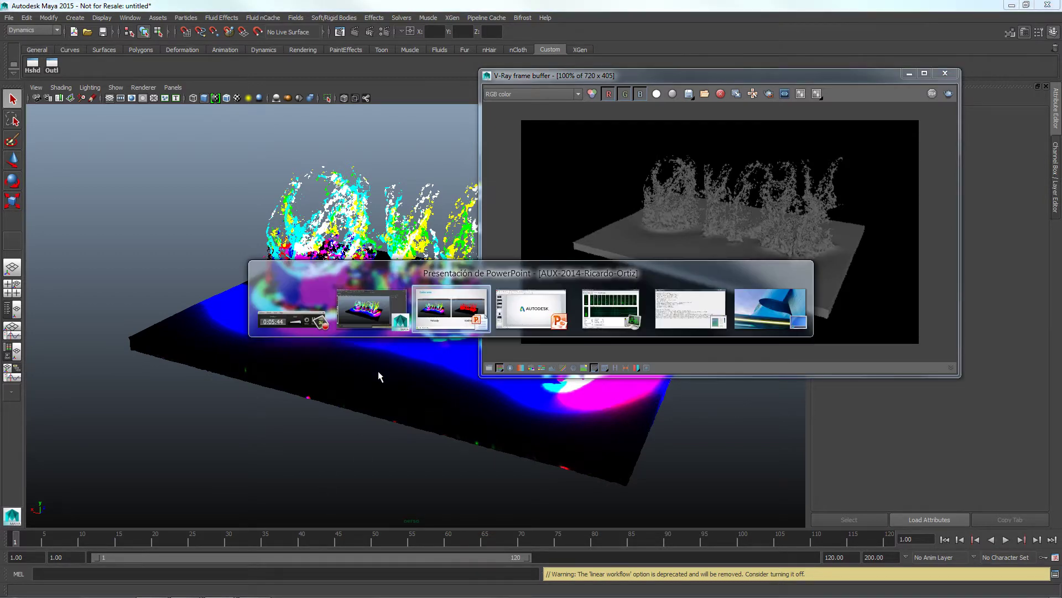
pyautogui.hotkey('alt', 'Tab')
pyautogui.hotkey('alt', 'Tab')
pyautogui.hotkey('alt', 'Tab')
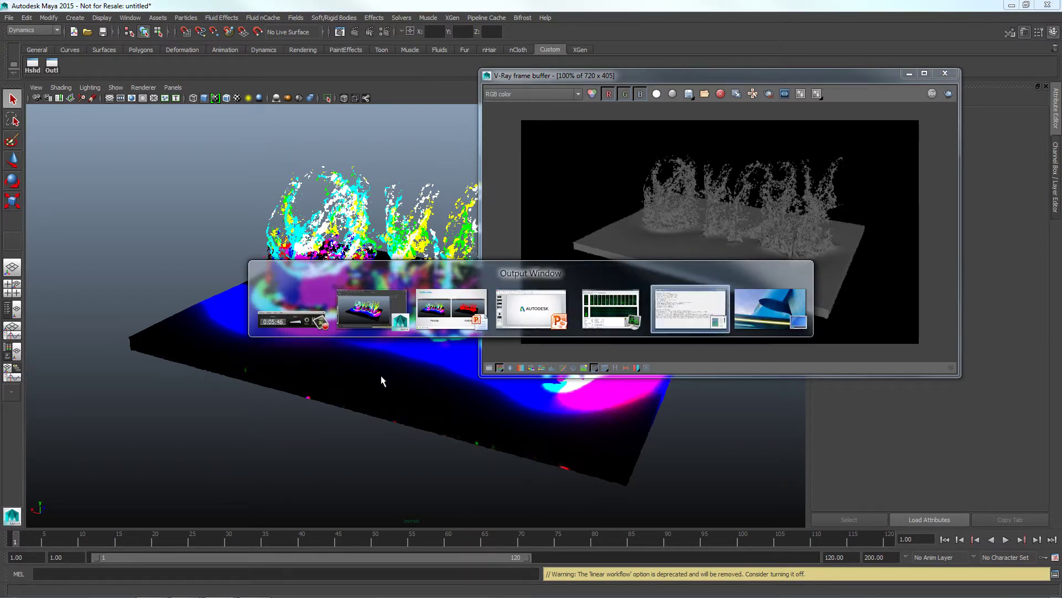
pyautogui.hotkey('alt', 'Tab')
pyautogui.hotkey('alt', 'Tab')
pyautogui.hotkey('alt', 'Tab')
pyautogui.hotkey('alt', 'Tab')
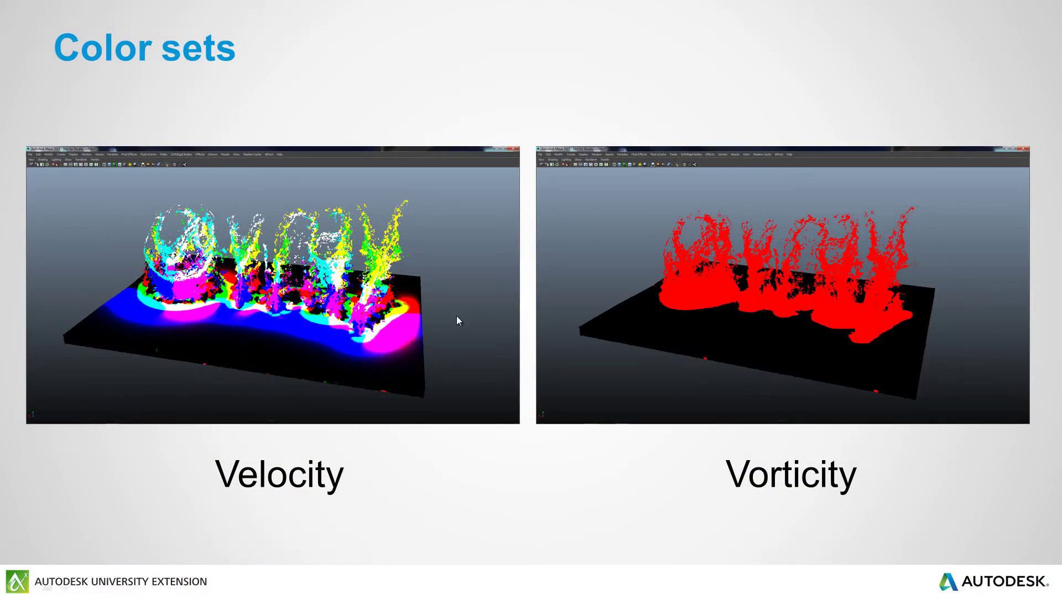
pyautogui.click(588, 302)
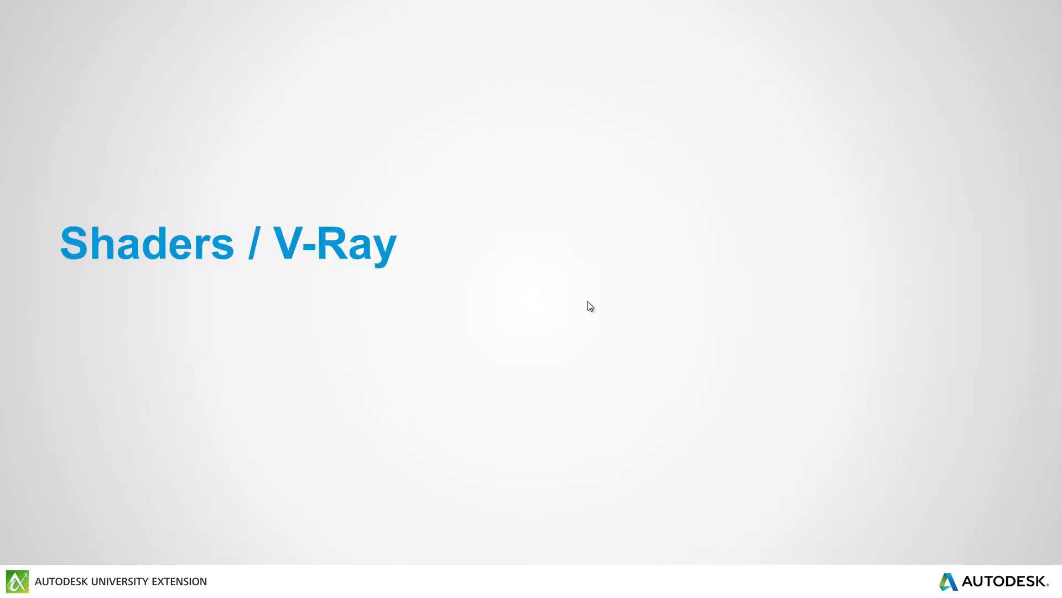
pyautogui.click(588, 302)
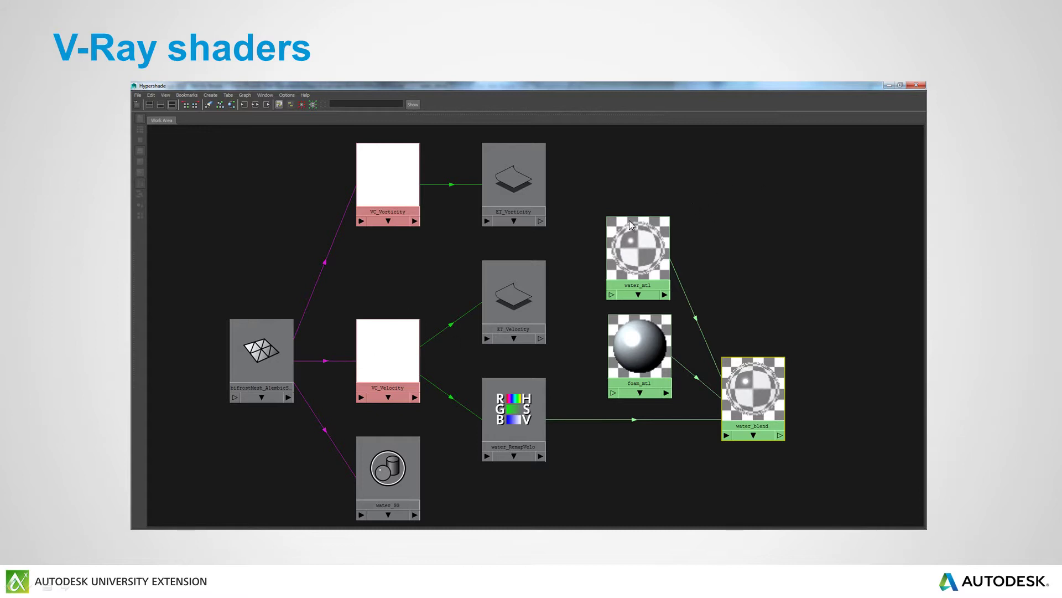
pyautogui.hotkey('alt', 'Tab')
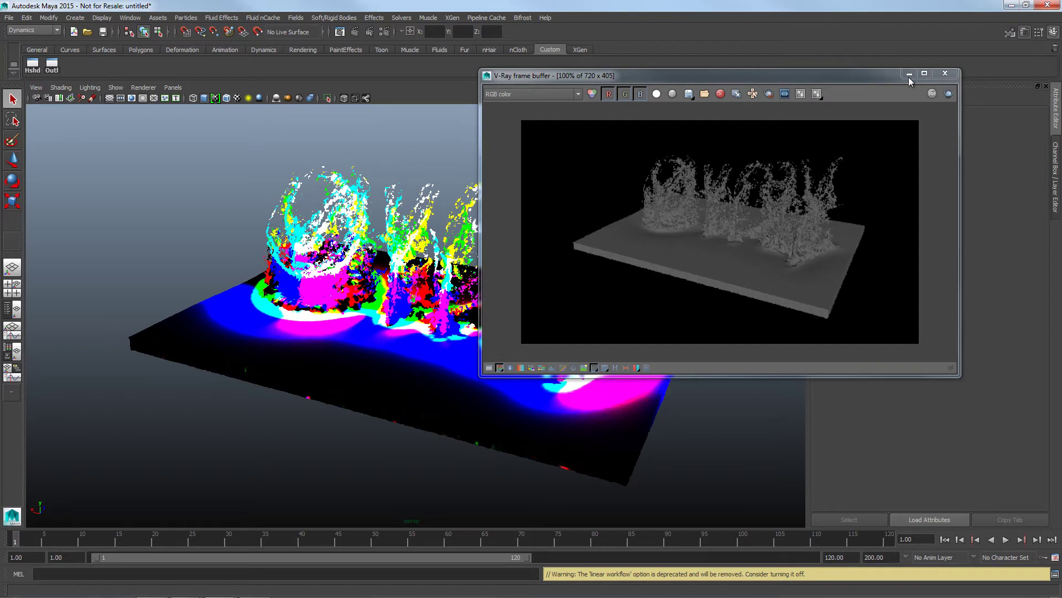
# Graph bifrostMeshShape1's shading network in Hypershade, remove bifrostMesh1, and maximize the window.
pyautogui.click(908, 74)
pyautogui.click(31, 67)
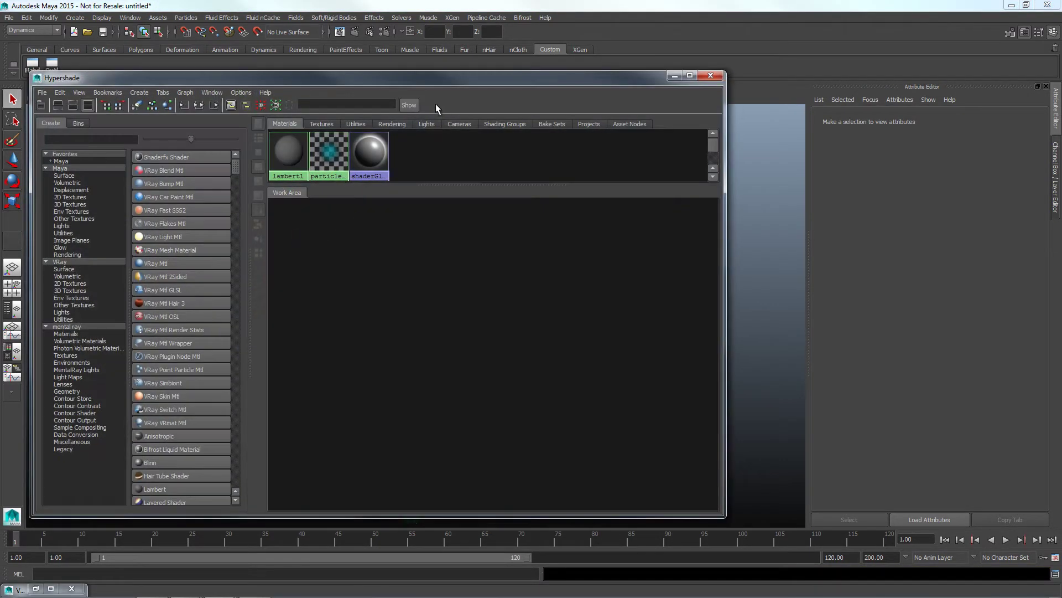
pyautogui.moveTo(430, 82); pyautogui.dragTo(361, 84)
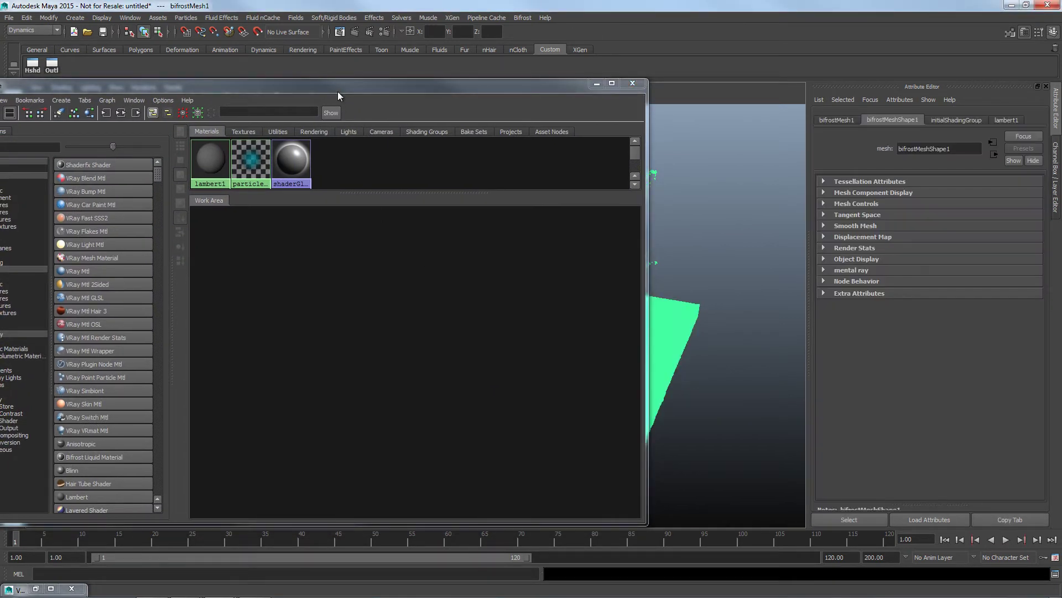
pyautogui.click(120, 112)
pyautogui.moveTo(377, 92); pyautogui.dragTo(477, 90)
pyautogui.click(306, 244)
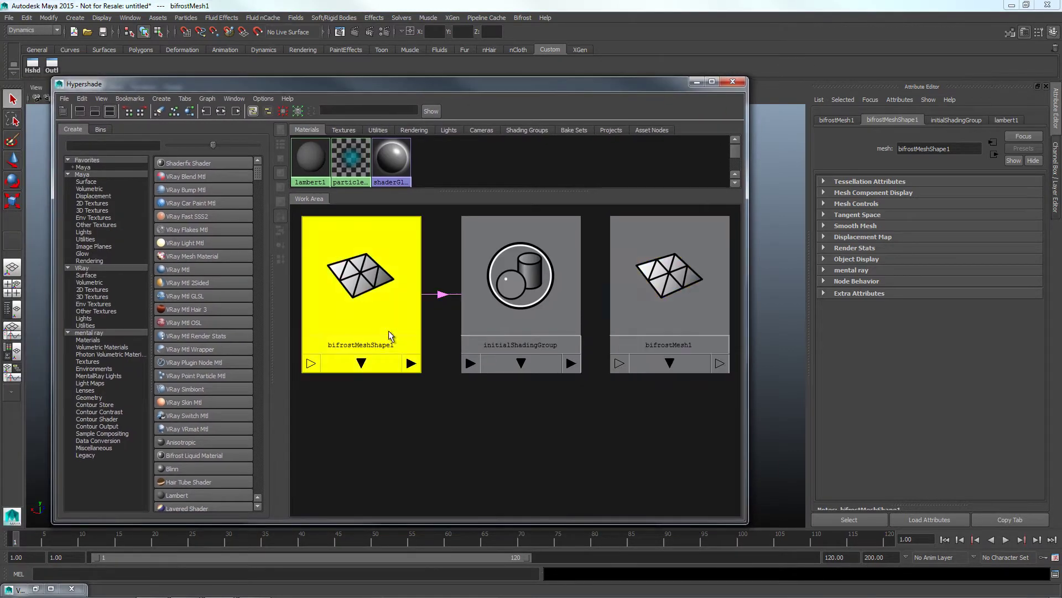
pyautogui.click(221, 110)
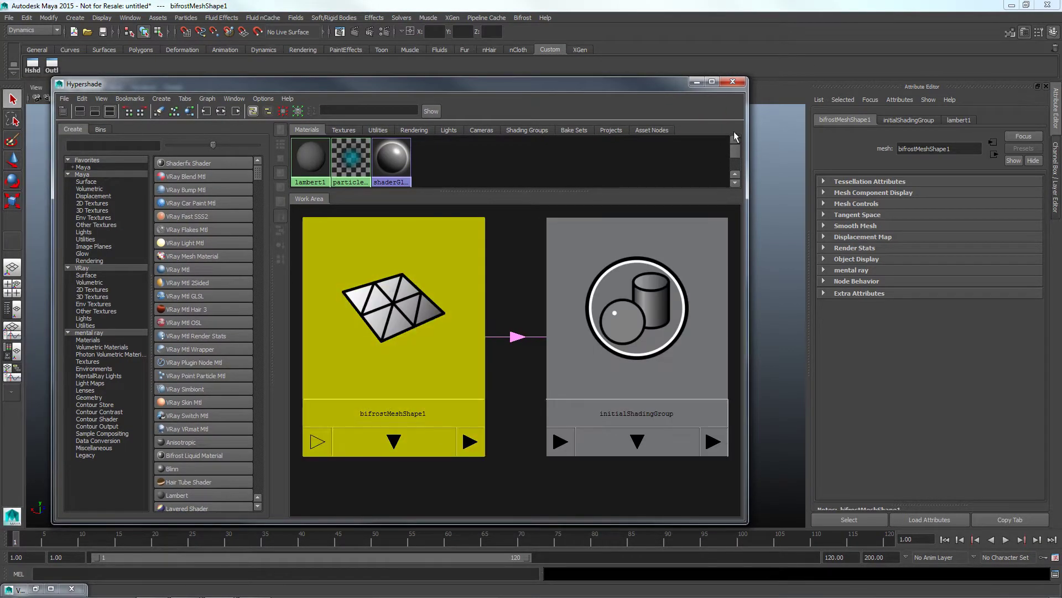
pyautogui.click(712, 82)
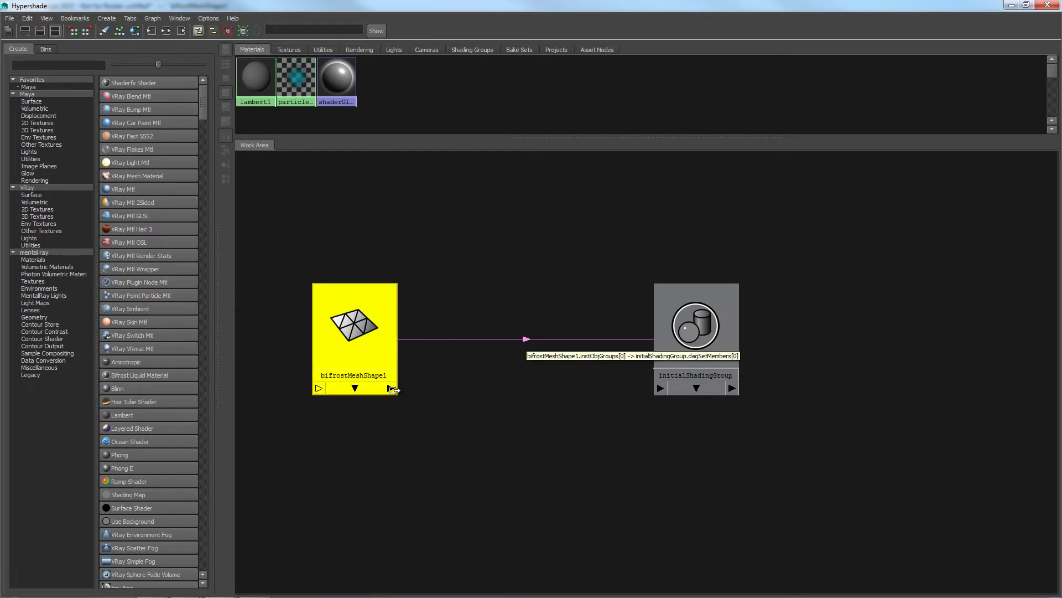
# Create a VRay Vertex Colors node from the 'VRay v' search and delete its place2dTexture.
pyautogui.click(30, 65)
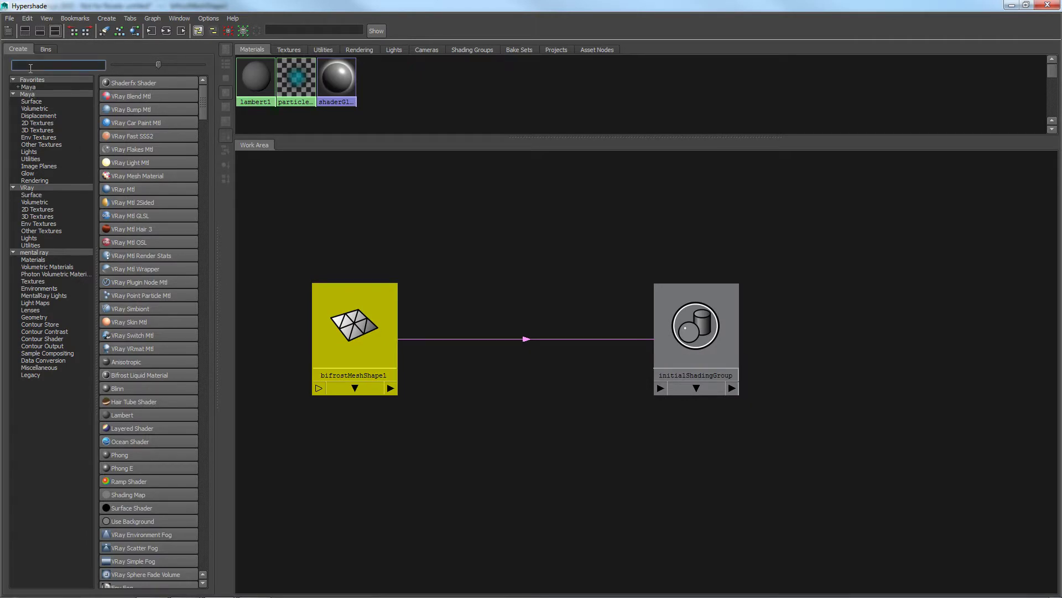
pyautogui.write('VRay ')
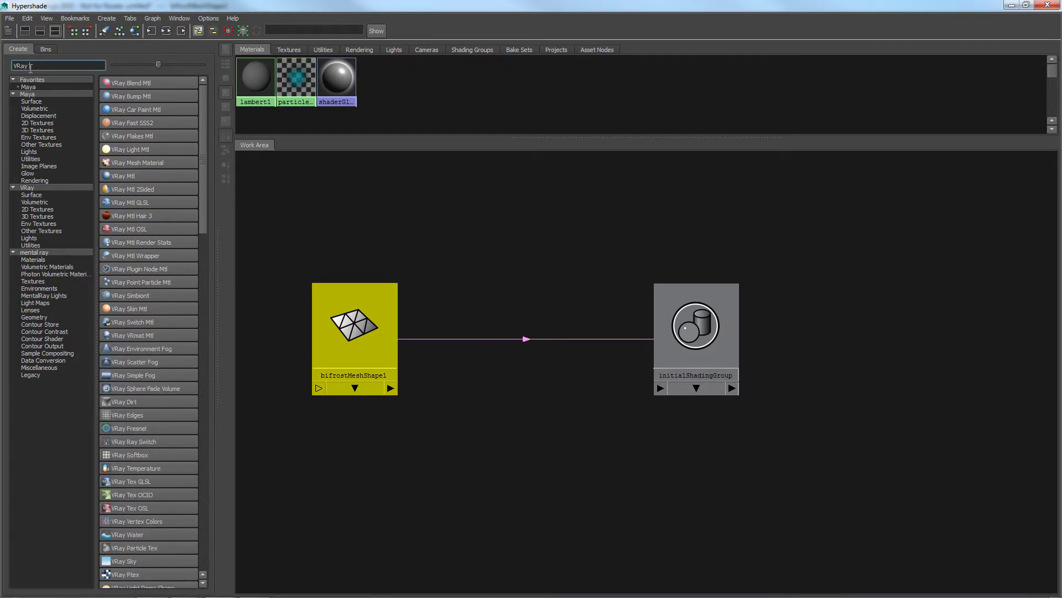
pyautogui.write('to')
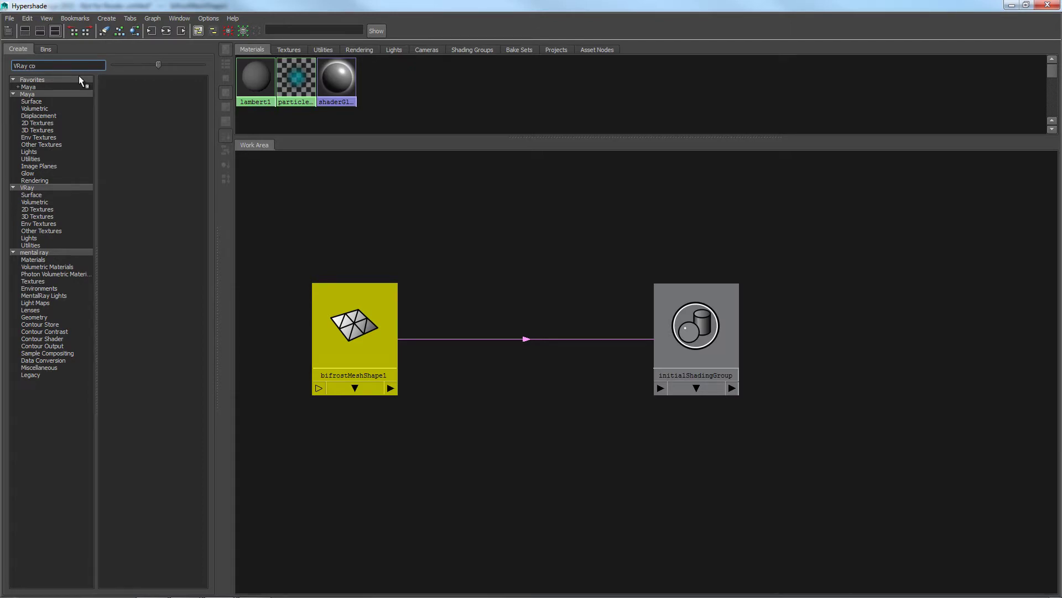
pyautogui.press('BackSpace')
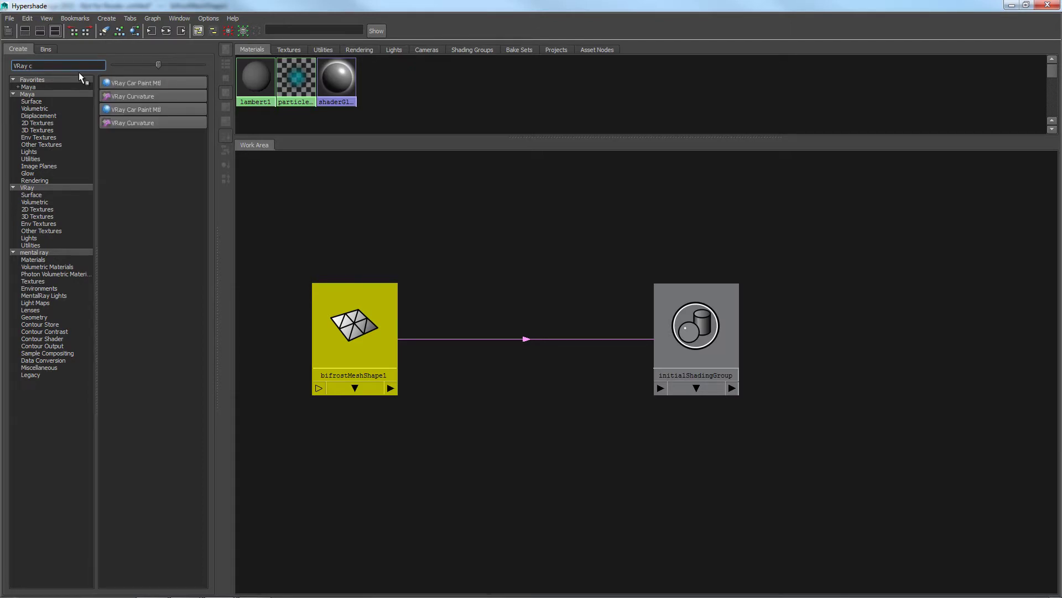
pyautogui.press('BackSpace')
pyautogui.write('v')
pyautogui.click(163, 97)
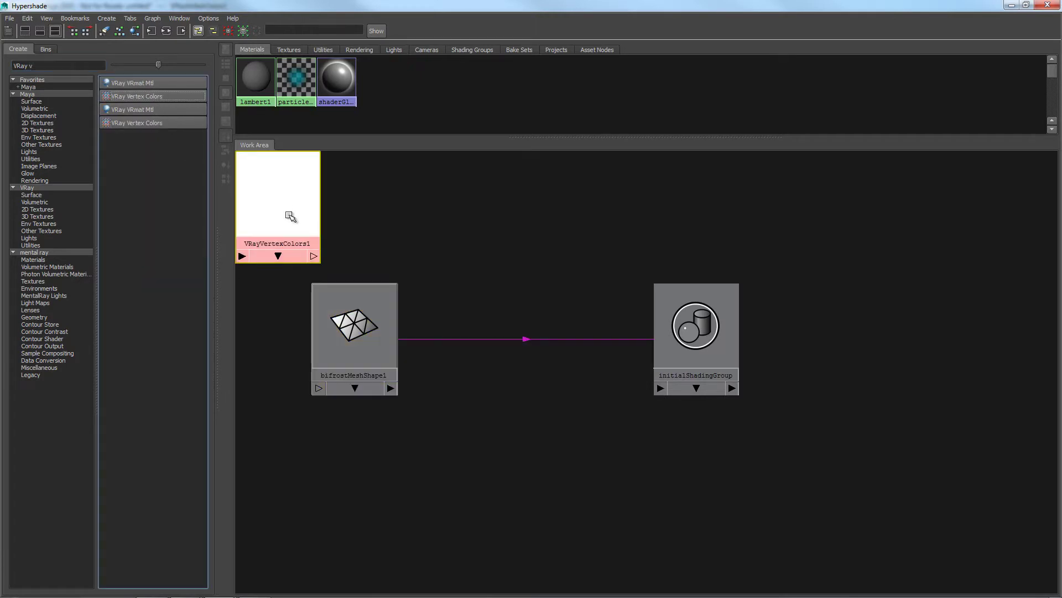
pyautogui.moveTo(284, 214); pyautogui.dragTo(396, 269)
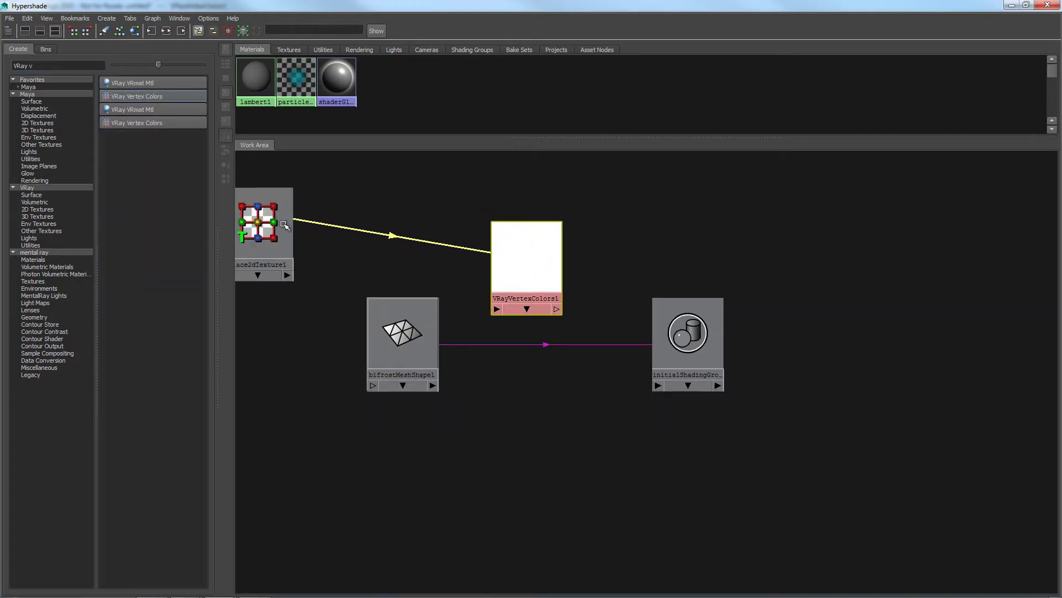
pyautogui.press('Delete')
pyautogui.moveTo(541, 260)
pyautogui.mouseDown()
pyautogui.moveTo(550, 232)
pyautogui.moveTo(538, 234)
pyautogui.mouseUp()
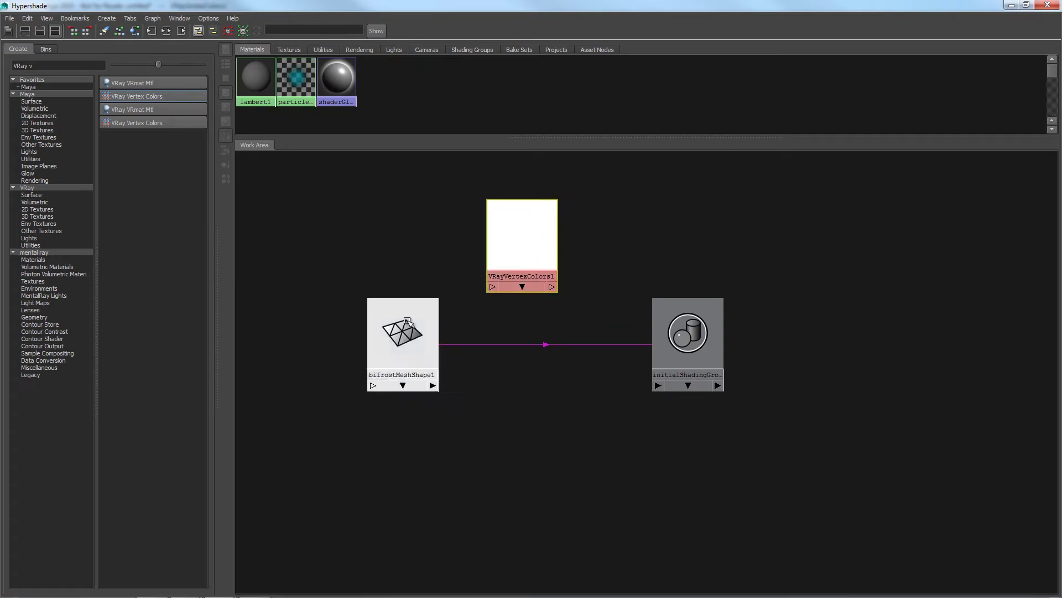
pyautogui.moveTo(400, 323); pyautogui.dragTo(361, 308)
pyautogui.moveTo(517, 243); pyautogui.dragTo(493, 246)
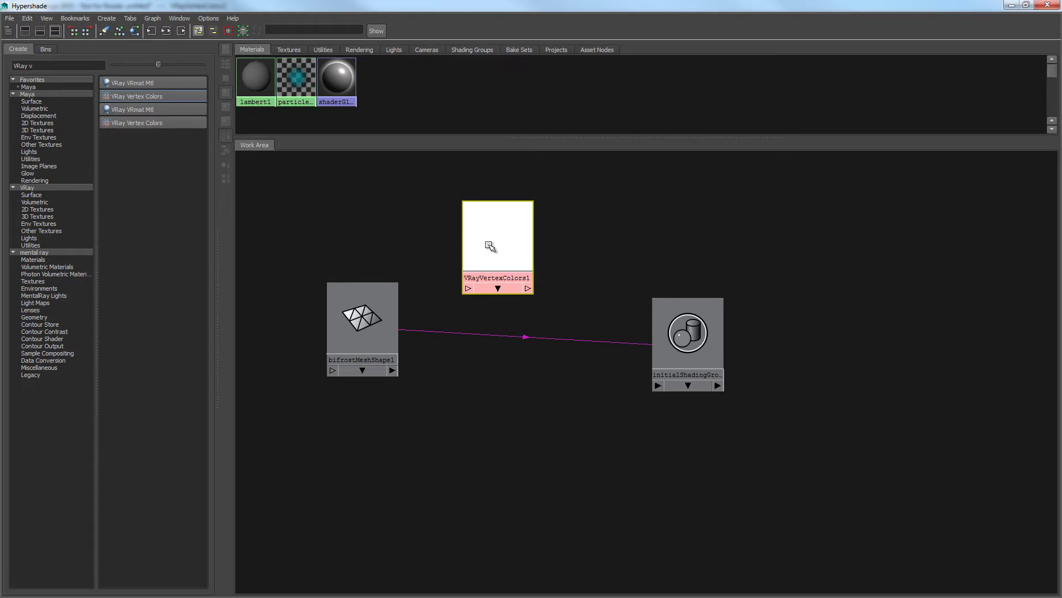
# Rename the vertex colors node to VC_velocity and tidy it beside bifrostMeshShape1.
pyautogui.moveTo(489, 245); pyautogui.dragTo(479, 323, button='right')
pyautogui.moveTo(490, 239); pyautogui.dragTo(477, 316, button='right')
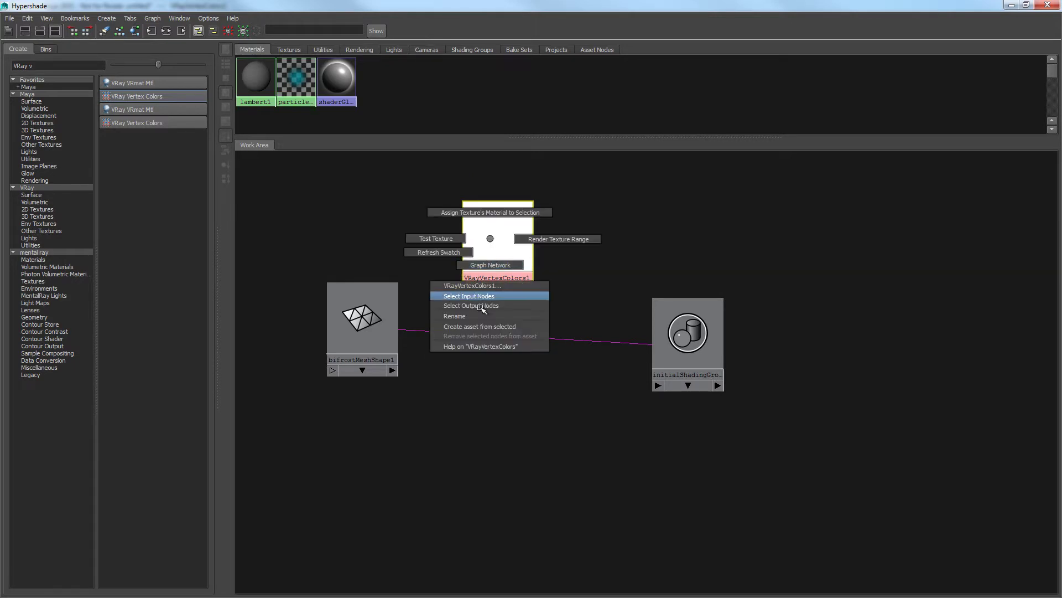
pyautogui.click(477, 316)
pyautogui.write('VC_velocity')
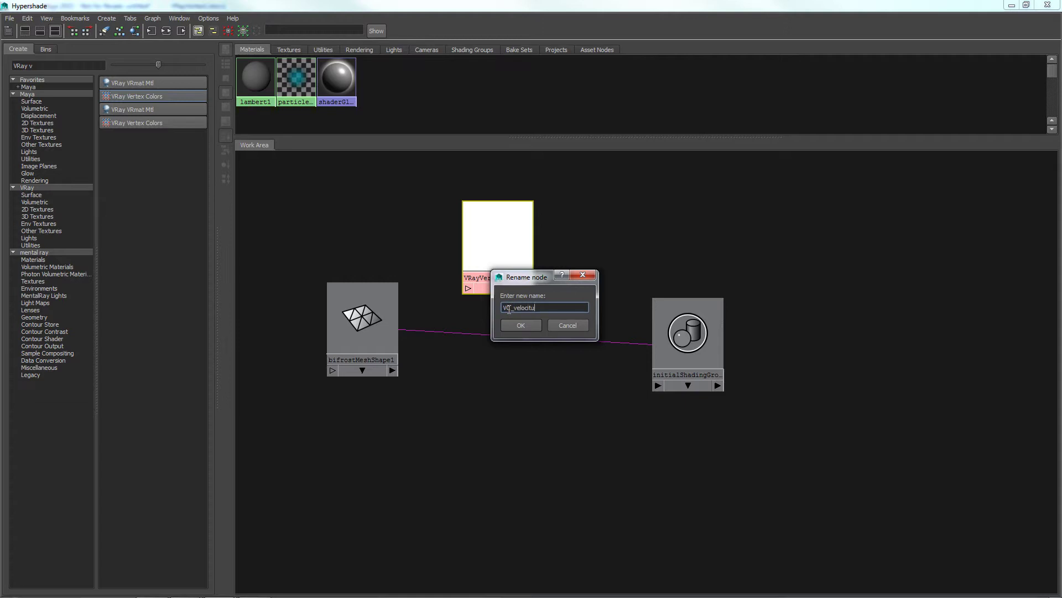
pyautogui.press('Return')
pyautogui.moveTo(506, 233); pyautogui.dragTo(521, 295)
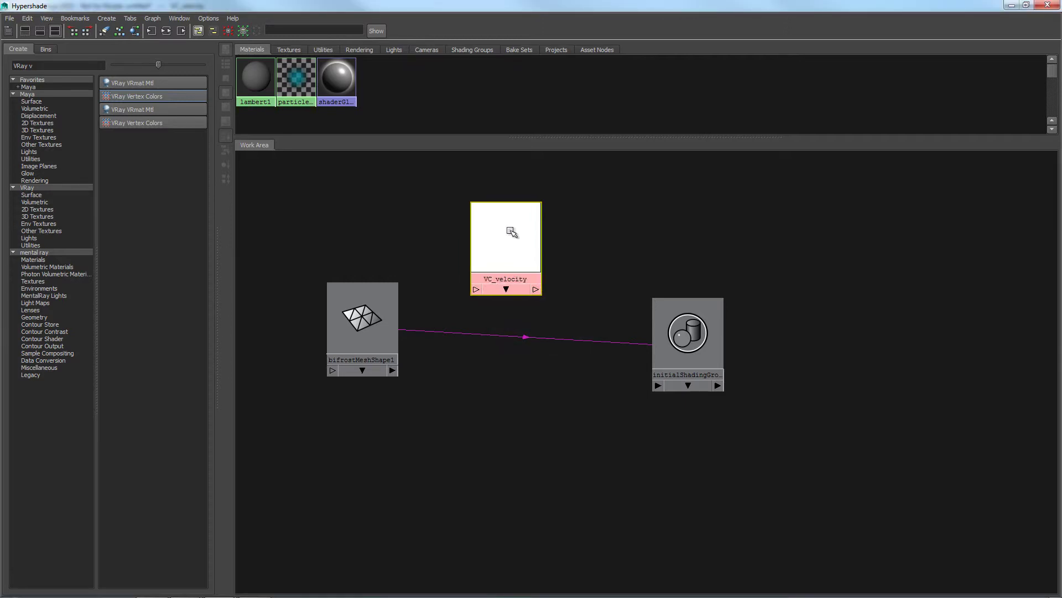
pyautogui.moveTo(347, 329); pyautogui.dragTo(393, 339)
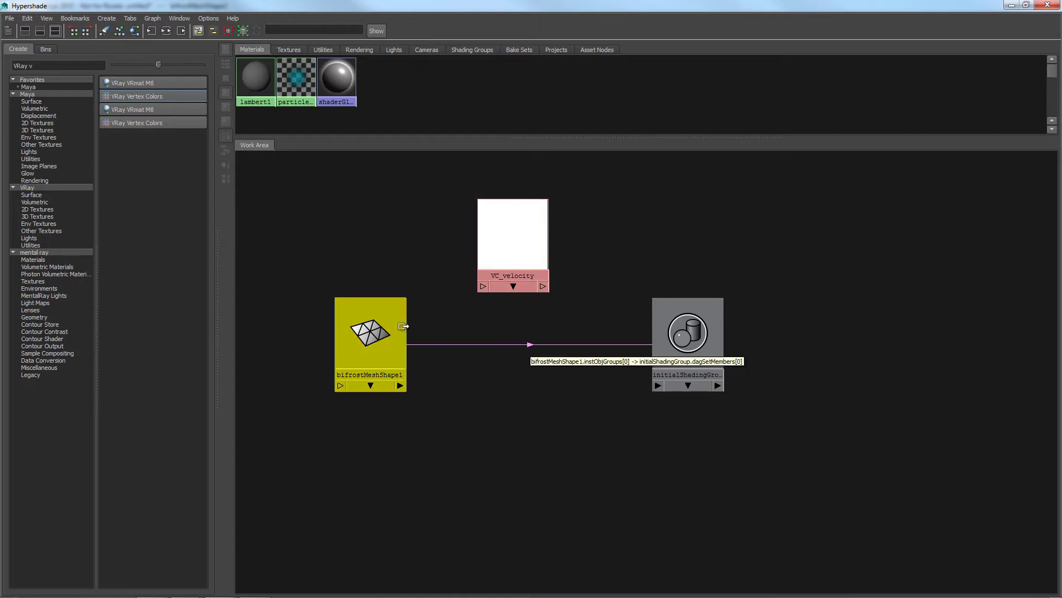
# Connect bifrostMeshShape1's colorSet[0].colorName to VC_velocity's colorSet in the Connection Editor.
pyautogui.click(390, 329)
pyautogui.moveTo(369, 341); pyautogui.dragTo(513, 246, button='middle')
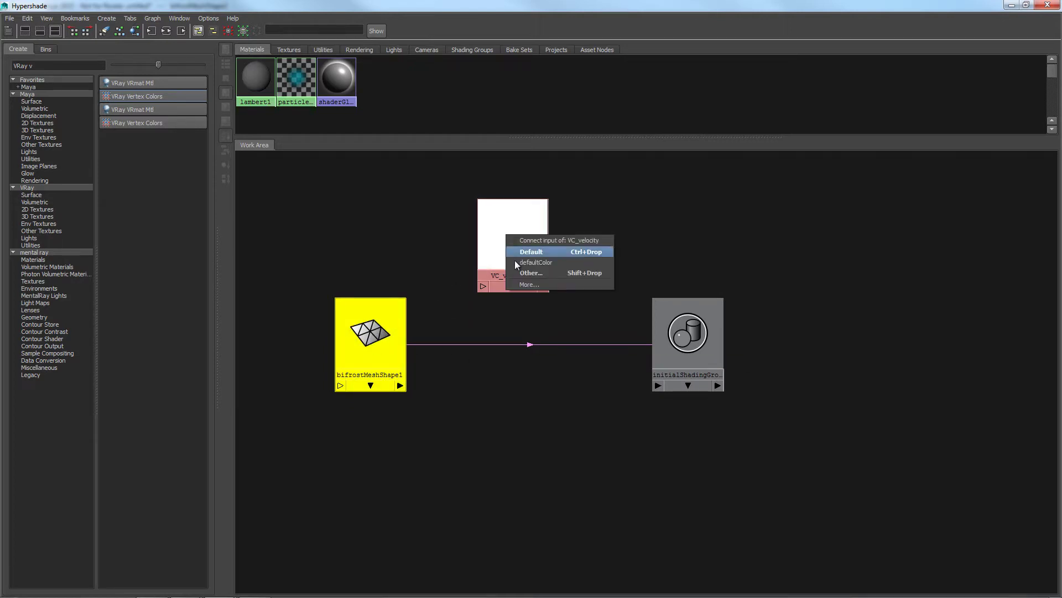
pyautogui.click(521, 270)
pyautogui.moveTo(829, 84); pyautogui.dragTo(706, 79)
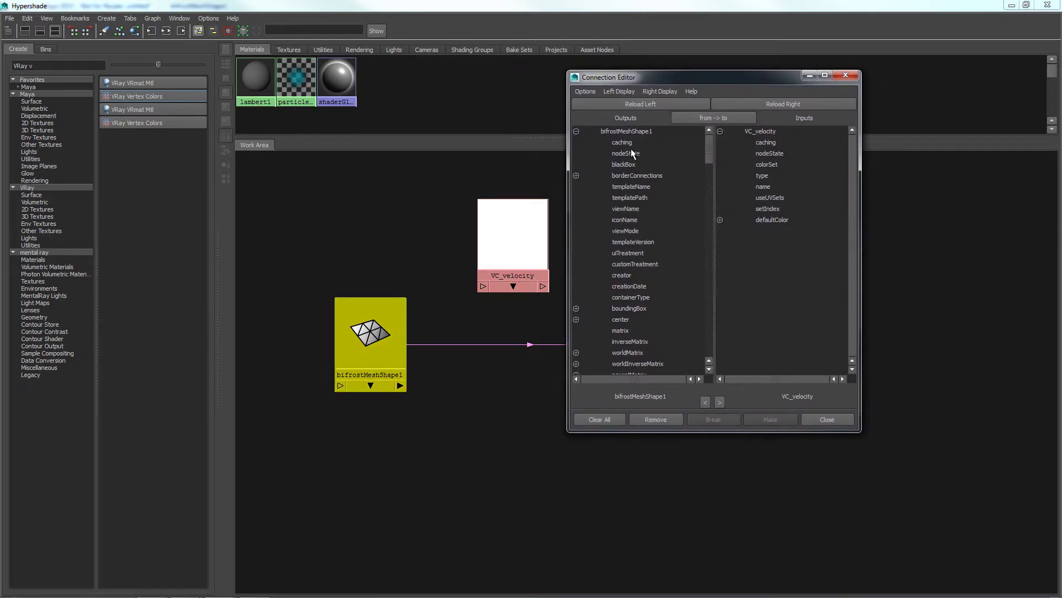
pyautogui.moveTo(710, 150); pyautogui.dragTo(702, 241)
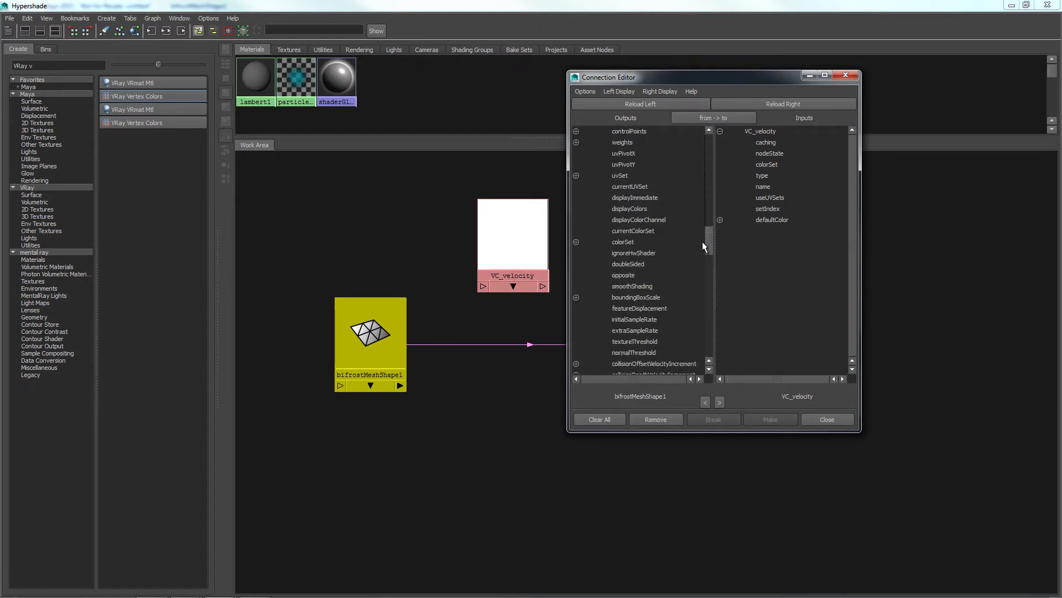
pyautogui.click(576, 241)
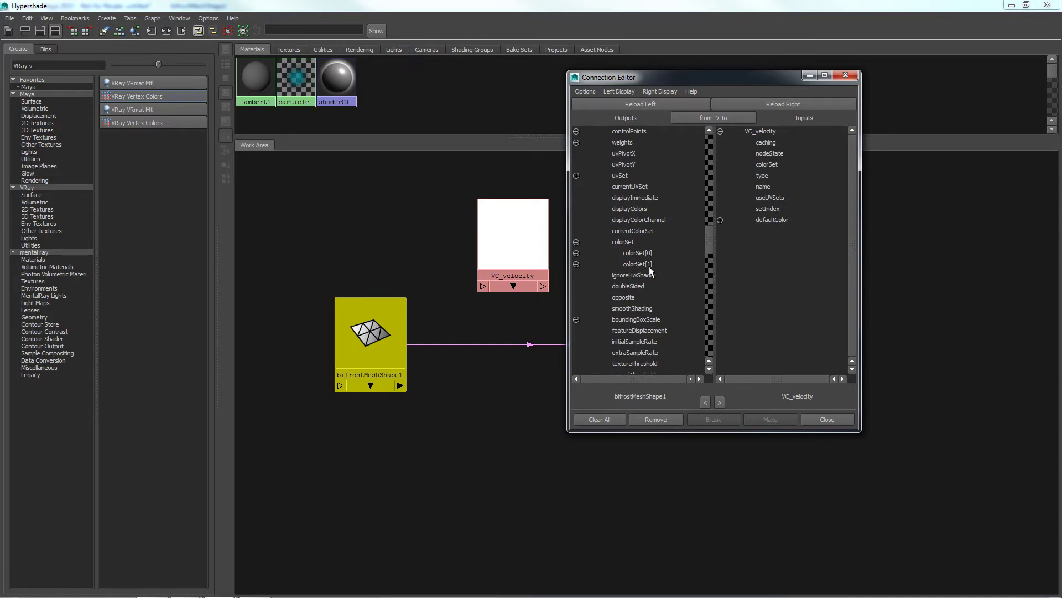
pyautogui.click(576, 252)
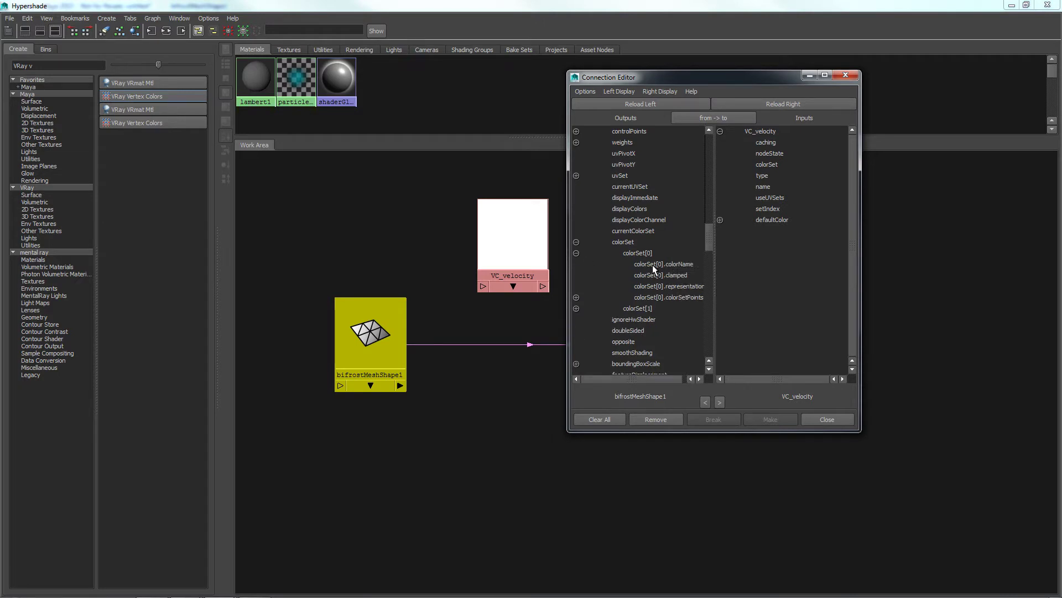
pyautogui.click(669, 264)
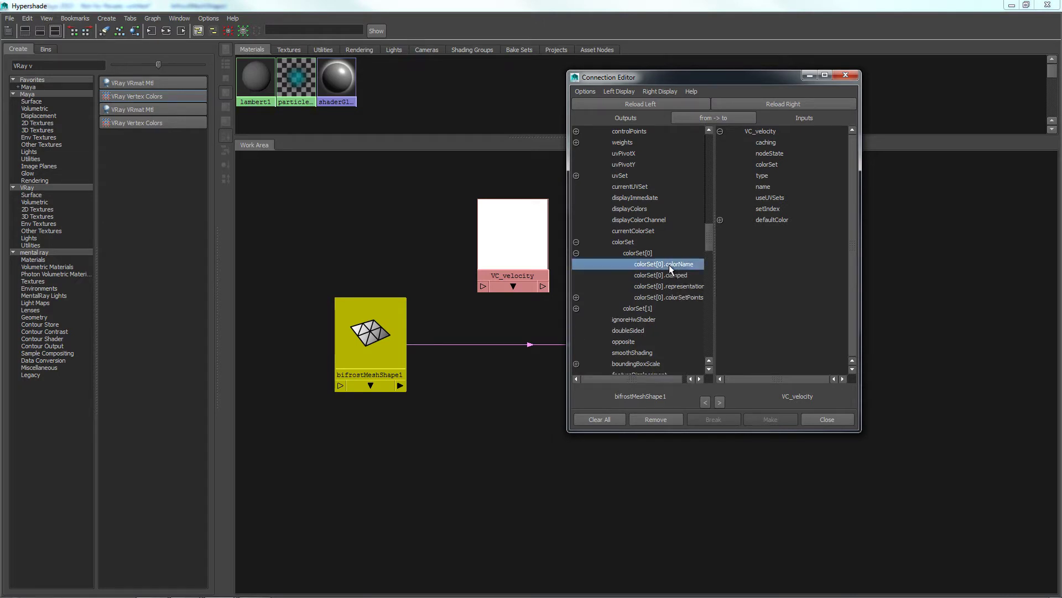
pyautogui.click(771, 165)
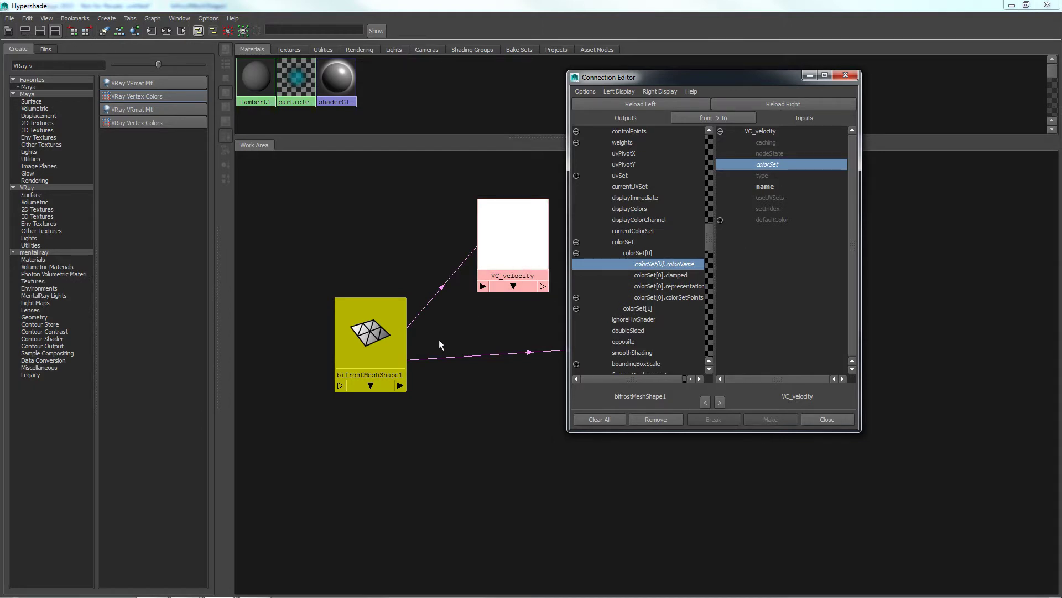
pyautogui.click(810, 75)
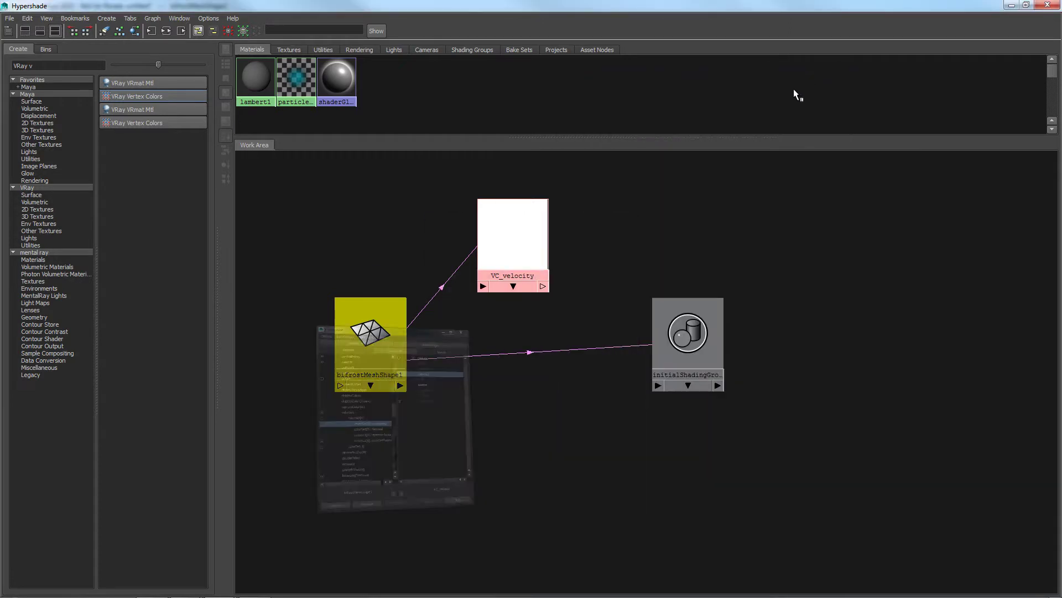
pyautogui.click(558, 337)
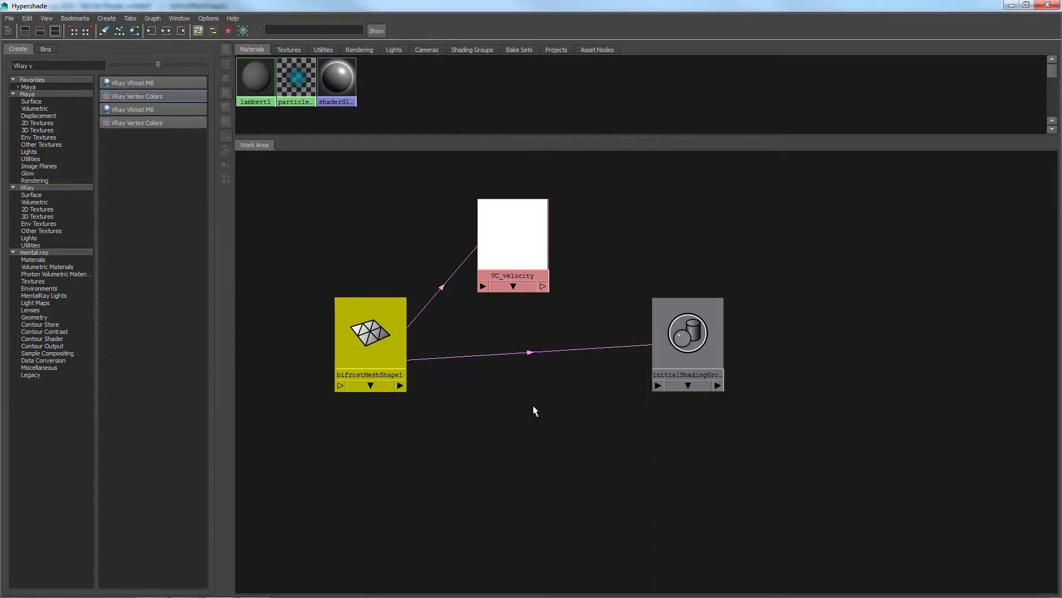
# Create a VRayMtl and drive its diffuseColor from VC_velocity.
pyautogui.click(42, 67)
pyautogui.press('BackSpace')
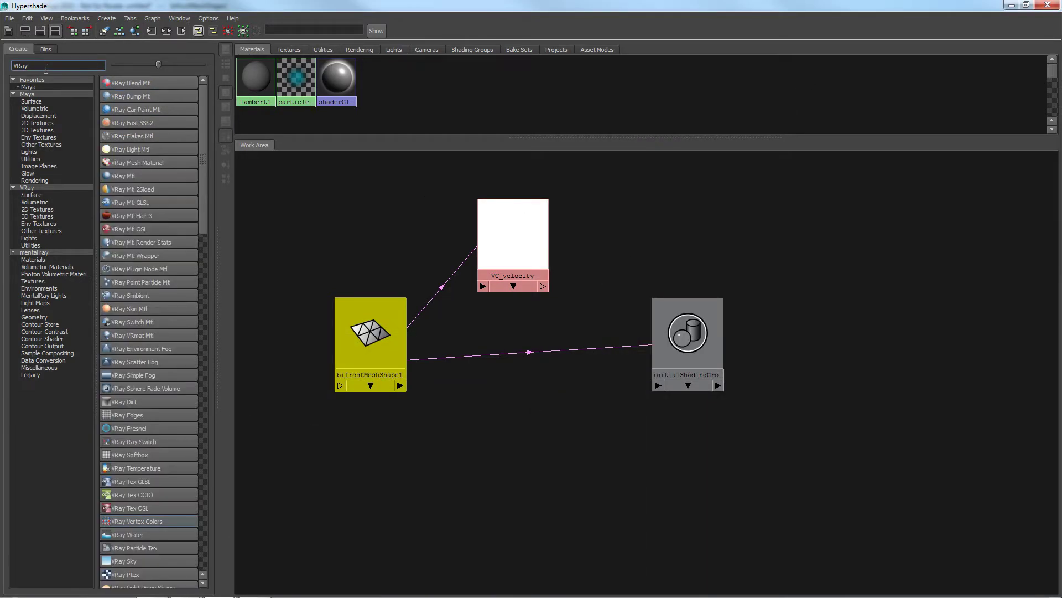
pyautogui.click(133, 175)
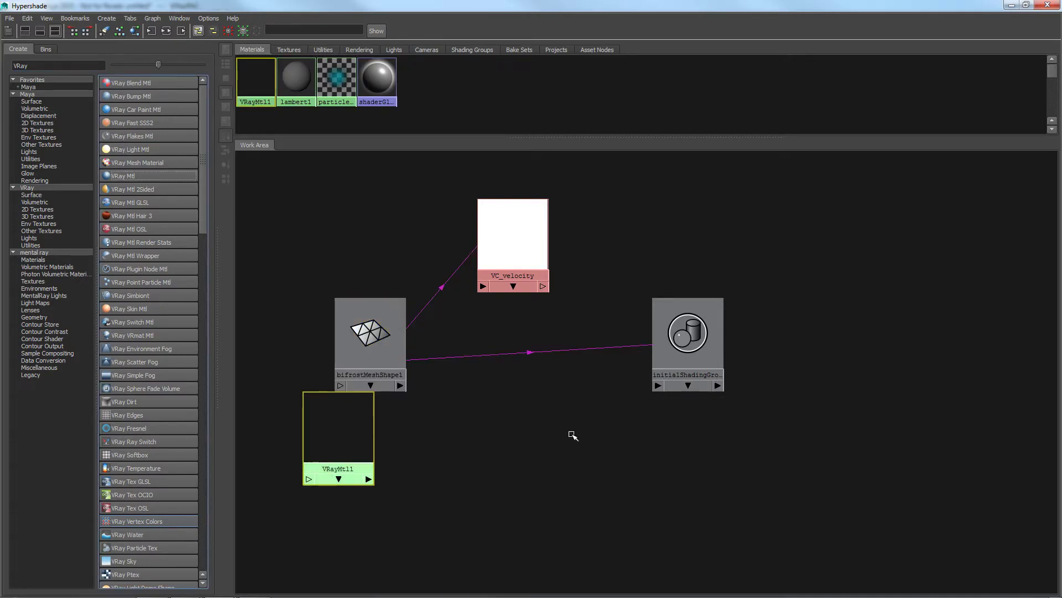
pyautogui.click(664, 221)
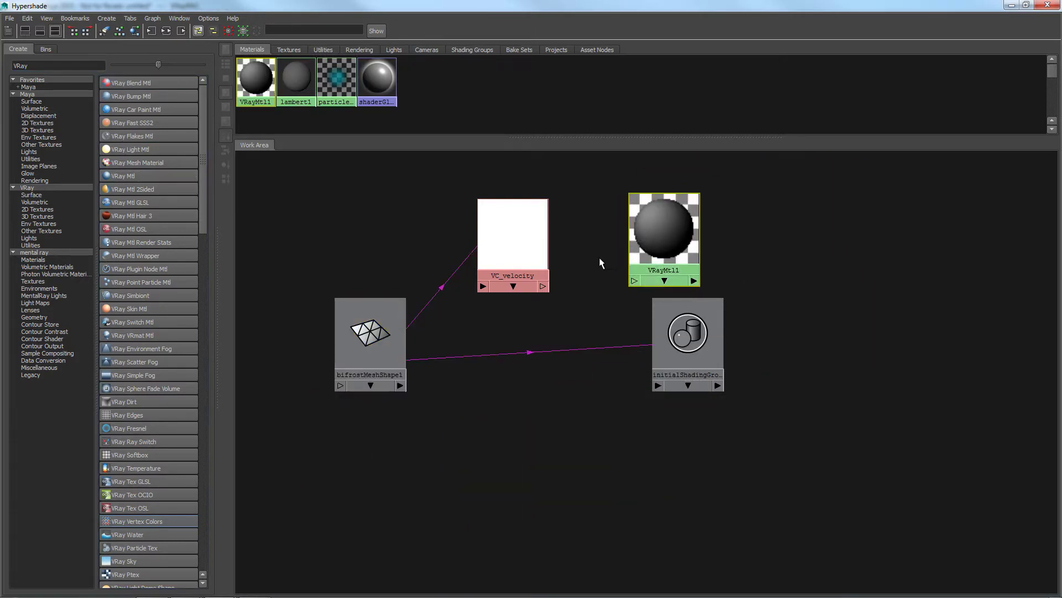
pyautogui.moveTo(515, 246); pyautogui.dragTo(663, 243, button='middle')
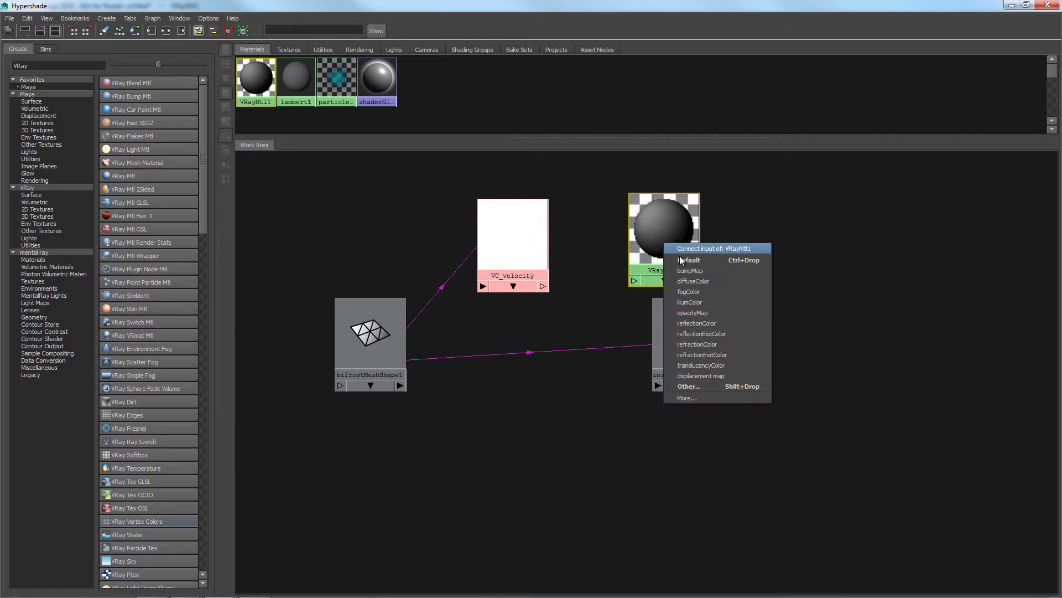
pyautogui.click(708, 281)
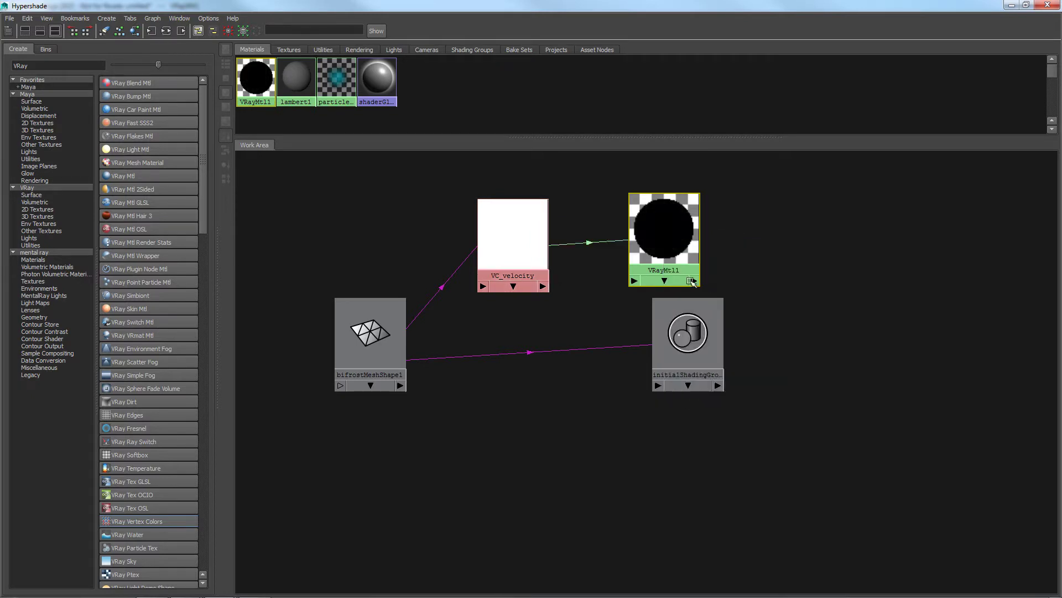
# Assign VRayMtl1 to the bifrost mesh.
pyautogui.click(1027, 5)
pyautogui.moveTo(625, 84); pyautogui.dragTo(354, 70)
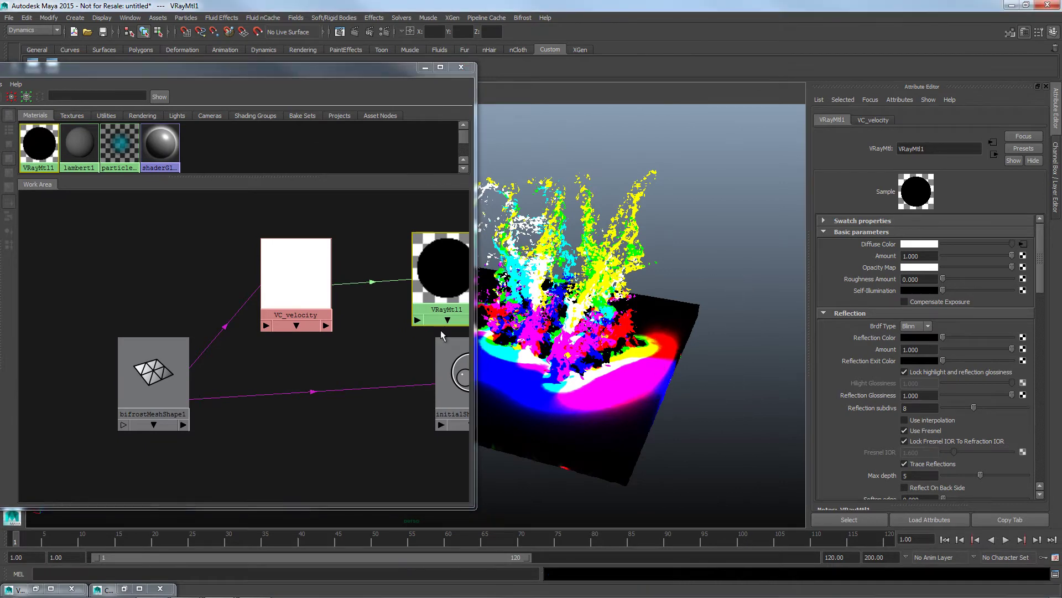
pyautogui.click(315, 296)
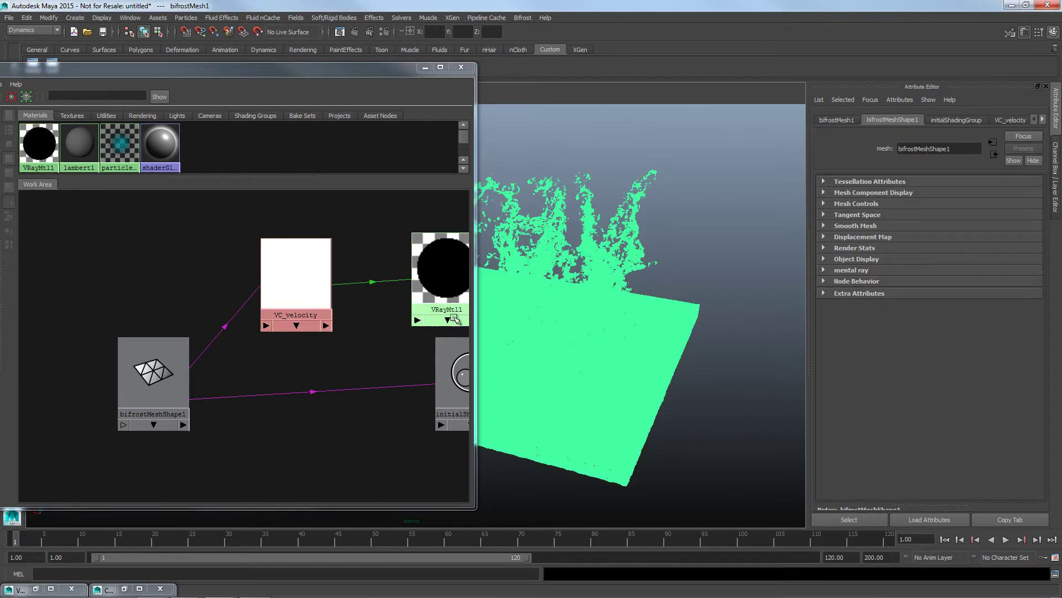
pyautogui.moveTo(457, 288); pyautogui.dragTo(476, 280, button='right')
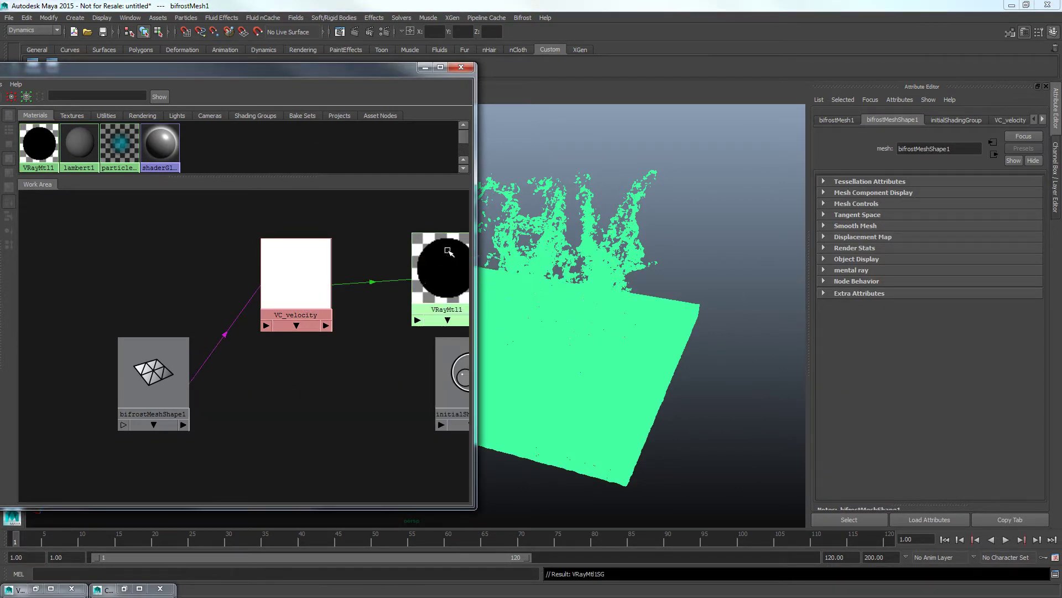
pyautogui.click(424, 68)
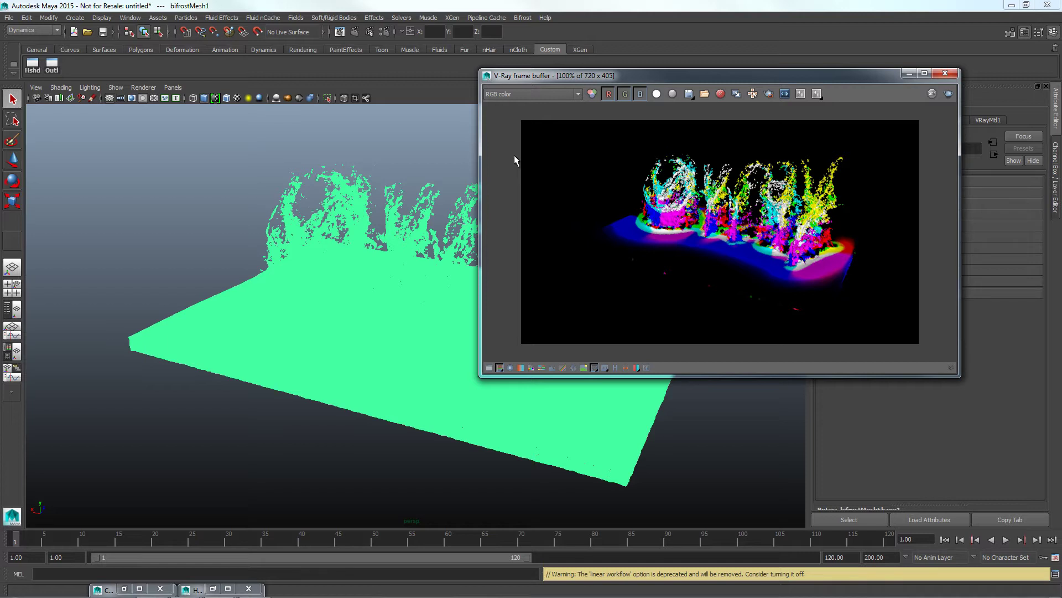
# Put away the V-Ray frame buffer after the render and restore the Hypershade window.
pyautogui.moveTo(670, 75); pyautogui.dragTo(546, 79)
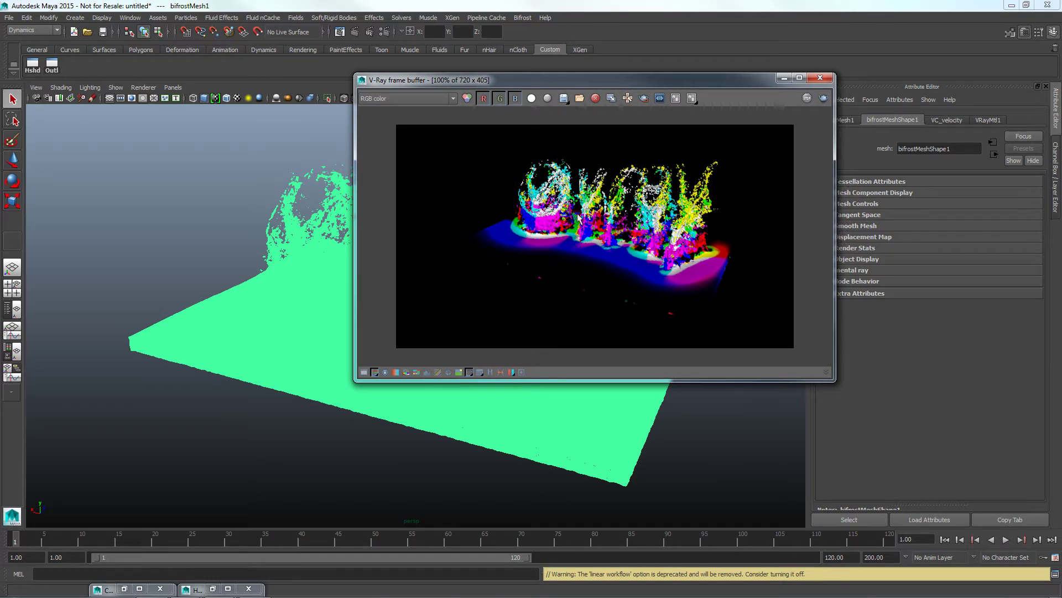
pyautogui.click(784, 79)
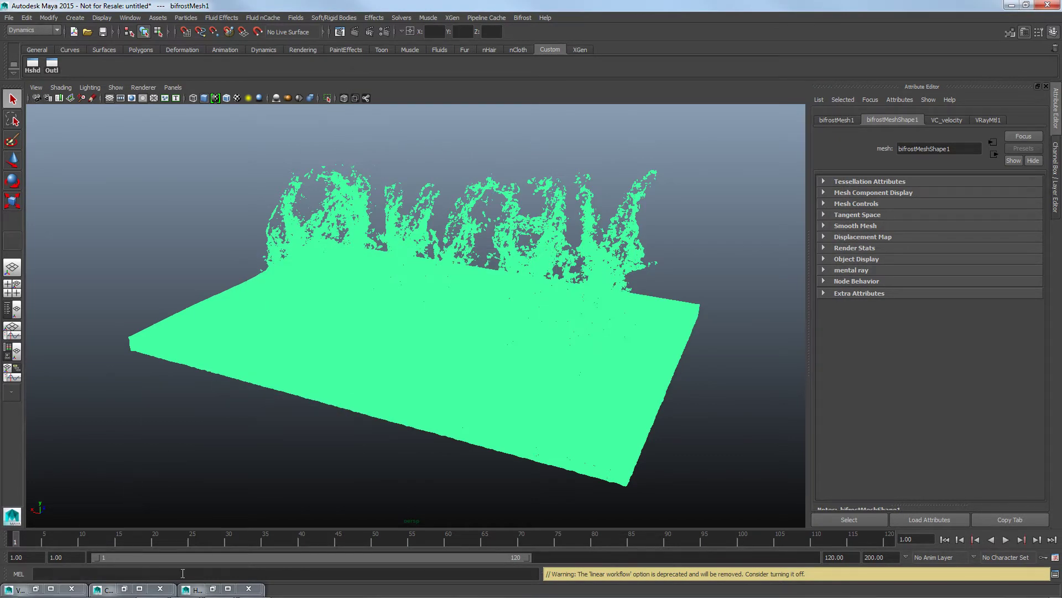
pyautogui.click(212, 588)
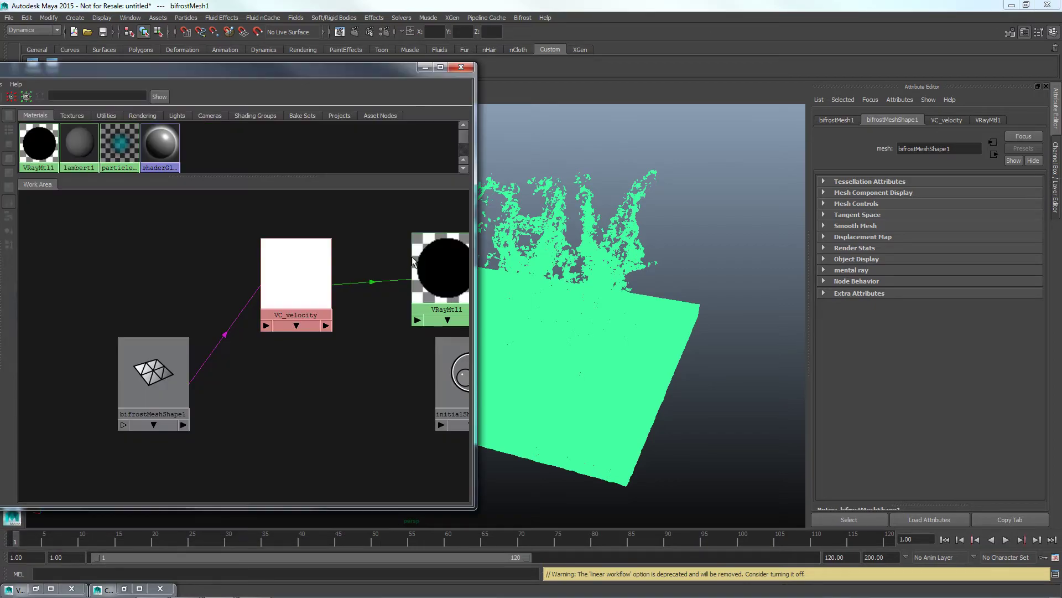
# Duplicate VC_velocity and place the copy below it.
pyautogui.click(441, 67)
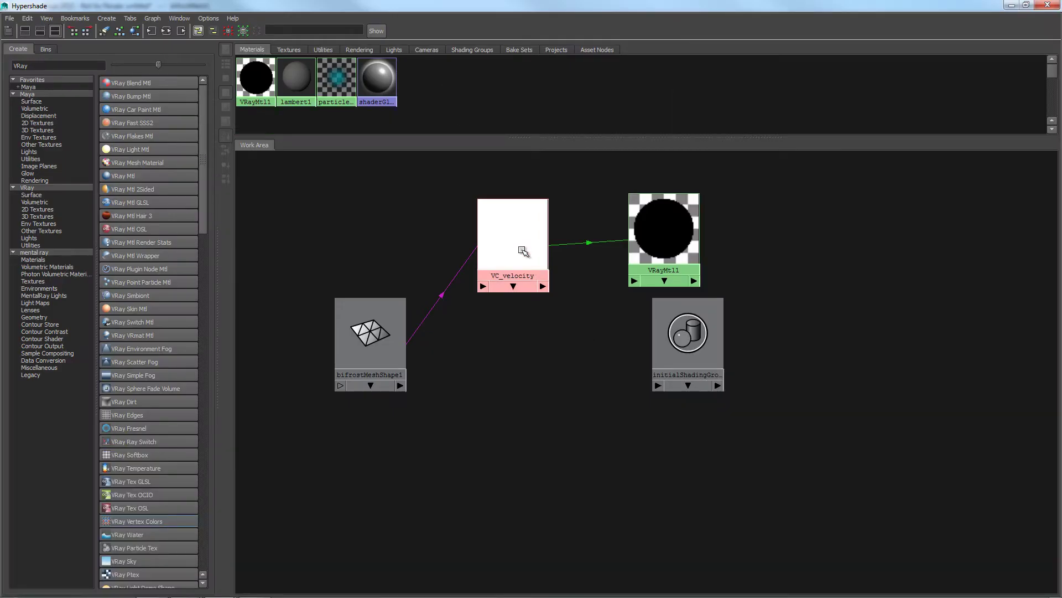
pyautogui.moveTo(521, 240); pyautogui.dragTo(522, 250)
pyautogui.hotkey('ctrl', 'd')
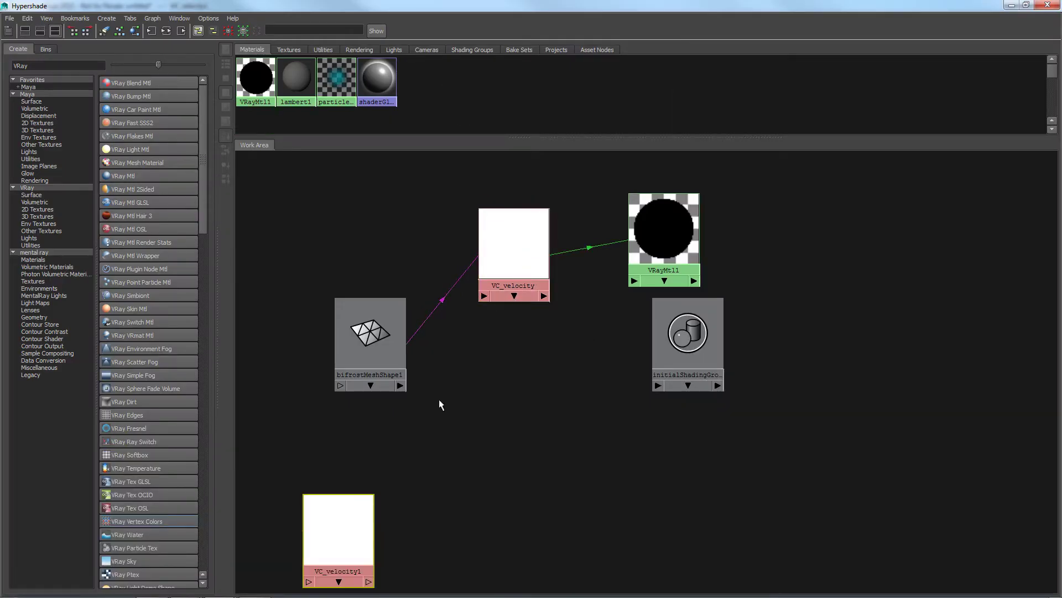
pyautogui.moveTo(339, 548)
pyautogui.mouseDown()
pyautogui.moveTo(472, 491)
pyautogui.moveTo(518, 408)
pyautogui.mouseUp()
# Rename the copy to VC_vorticity and drag bifrostMeshShape1 onto it.
pyautogui.moveTo(509, 403); pyautogui.dragTo(496, 484, button='right')
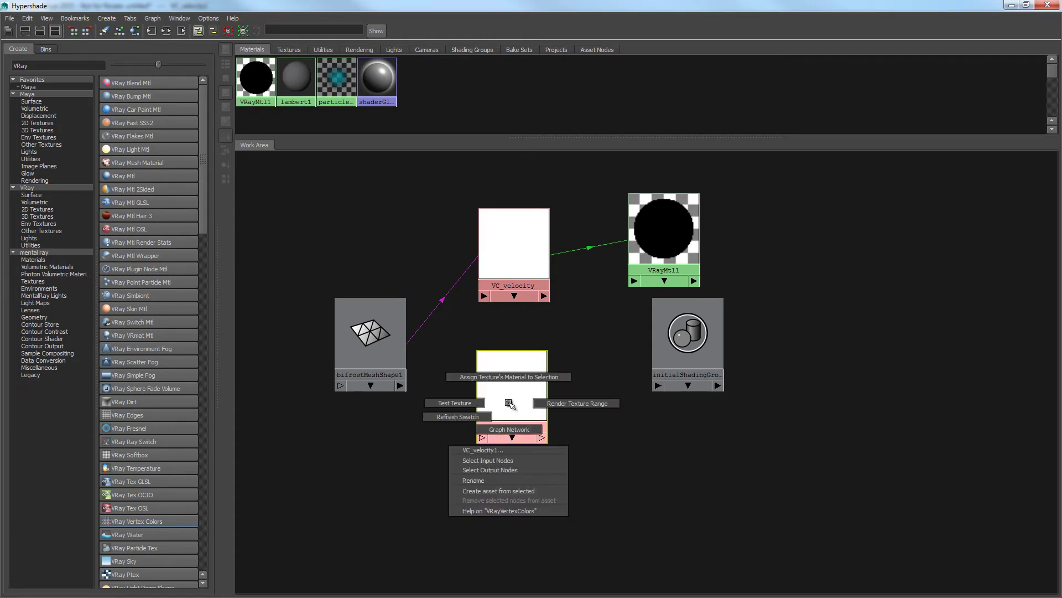
pyautogui.moveTo(514, 416); pyautogui.dragTo(495, 469, button='right')
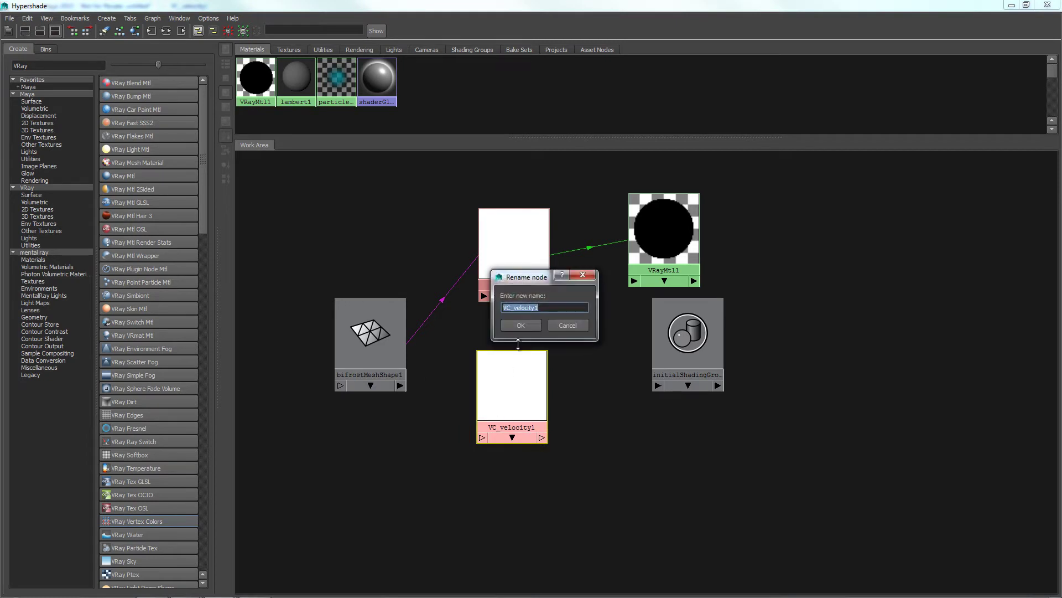
pyautogui.moveTo(538, 307); pyautogui.dragTo(518, 308)
pyautogui.write('ity')
pyautogui.click(517, 325)
pyautogui.moveTo(498, 396); pyautogui.dragTo(510, 387)
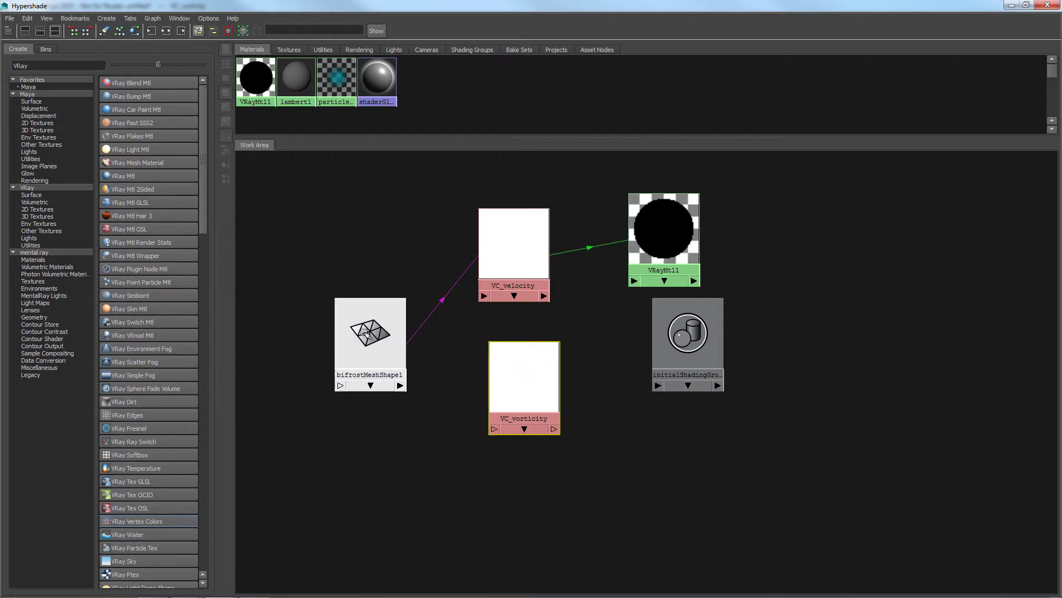
pyautogui.moveTo(526, 418); pyautogui.dragTo(538, 420, button='right')
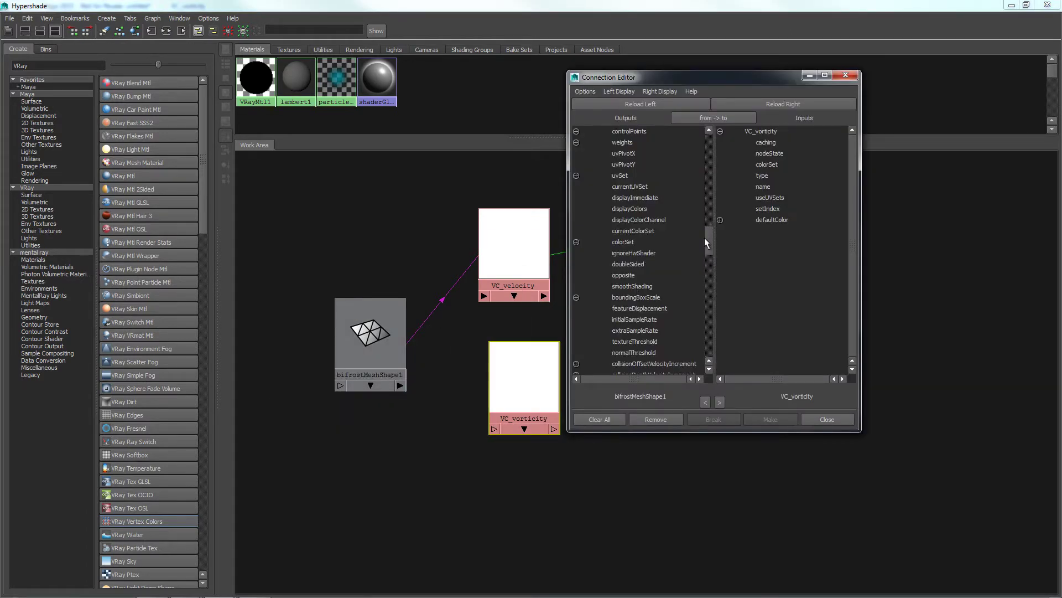
# Connect the mesh's colorSet[1].colorName to VC_vorticity's colorSet and close the Connection Editor.
pyautogui.click(576, 242)
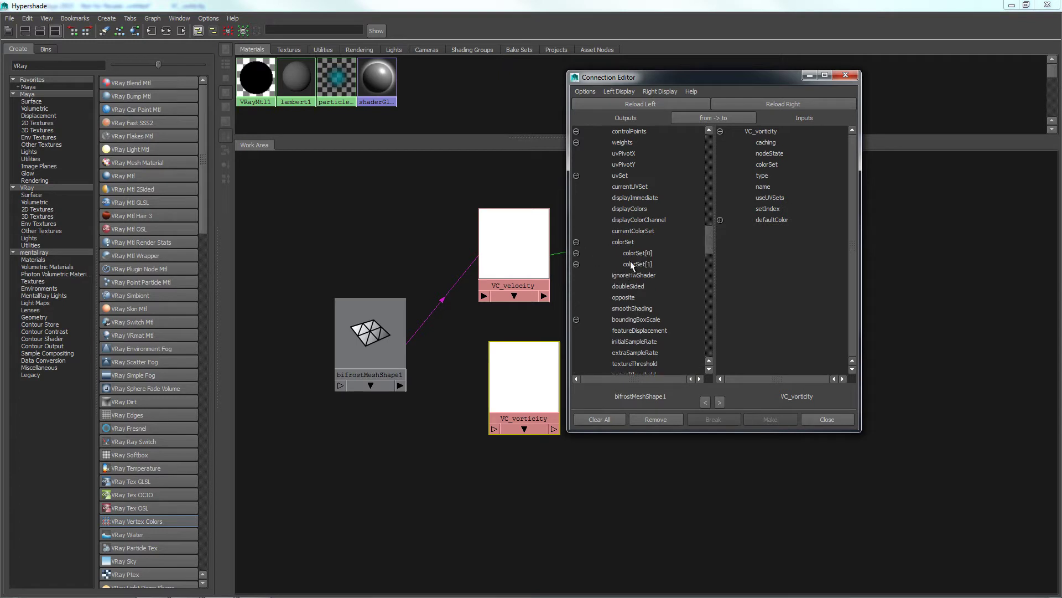
pyautogui.click(577, 264)
pyautogui.click(669, 276)
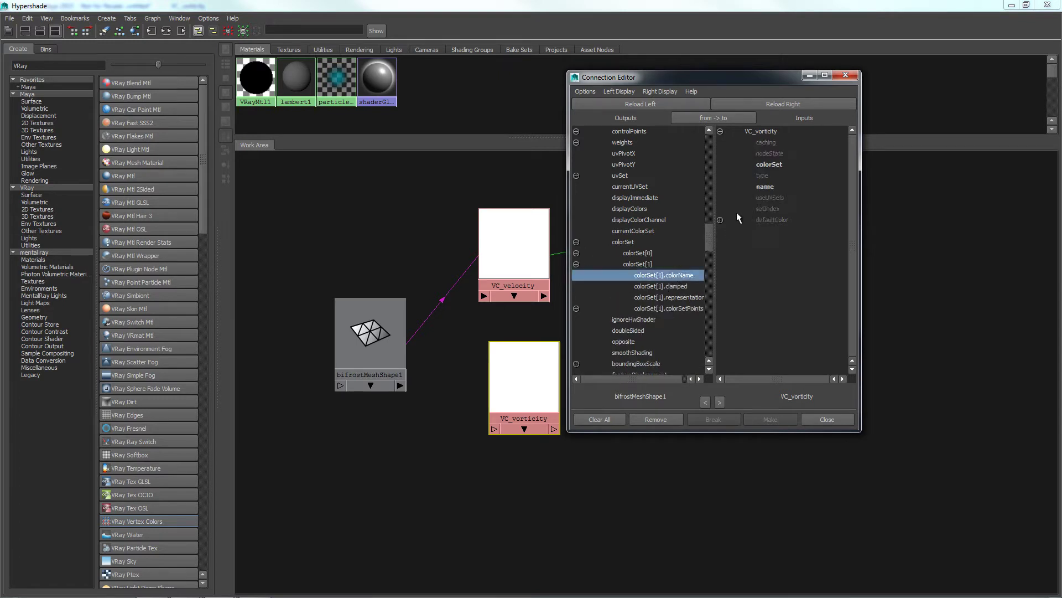
pyautogui.click(774, 164)
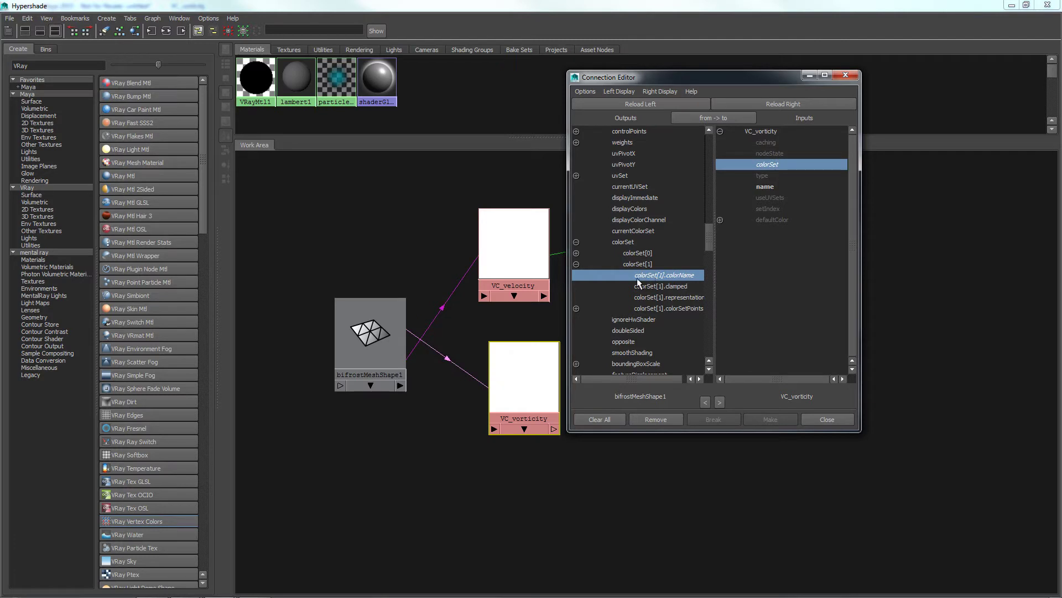
pyautogui.click(847, 78)
# Plug VC_vorticity into VRayMtl1's diffuseColor in place of VC_velocity.
pyautogui.click(522, 266)
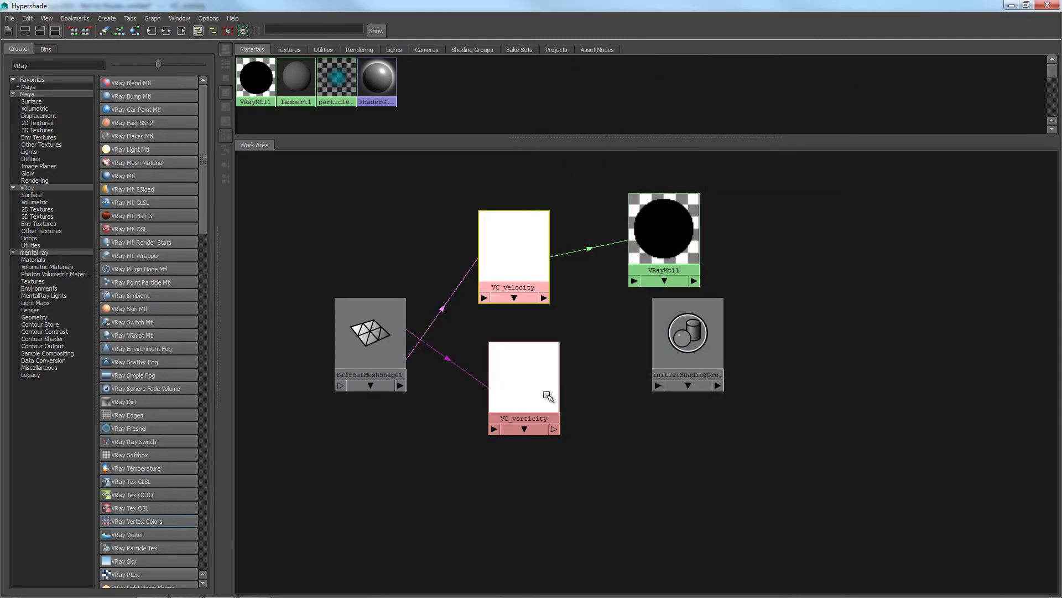
pyautogui.moveTo(548, 396); pyautogui.dragTo(551, 411)
pyautogui.moveTo(530, 346); pyautogui.dragTo(504, 215)
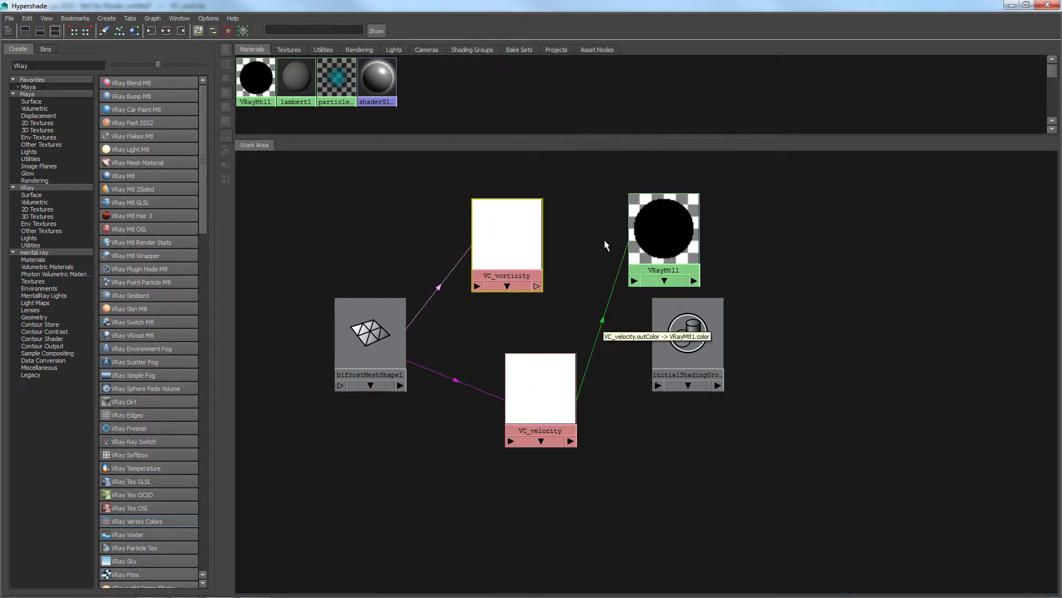
pyautogui.moveTo(509, 237); pyautogui.dragTo(649, 232, button='middle')
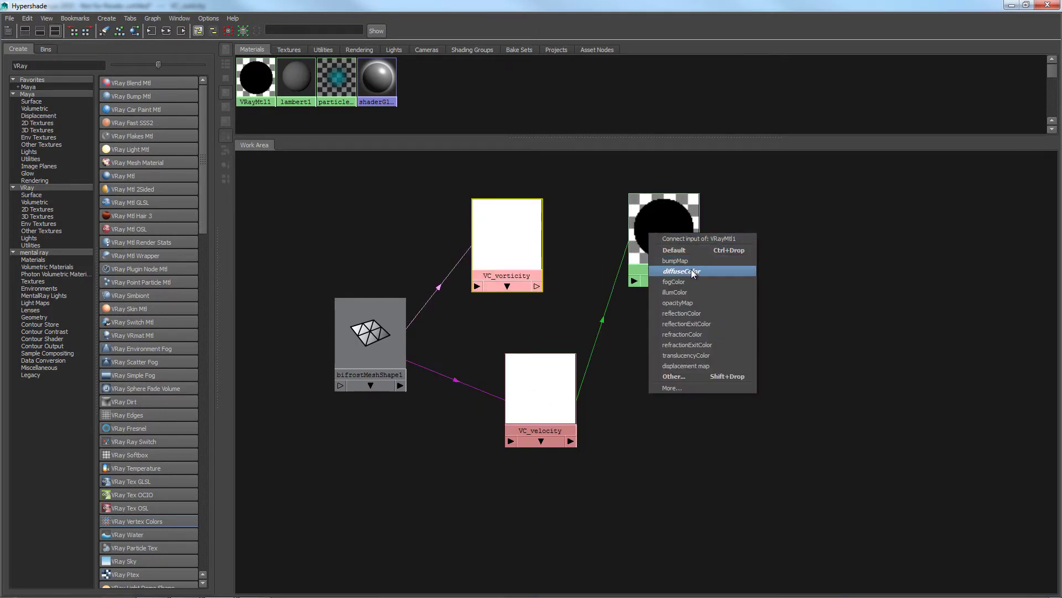
pyautogui.click(682, 271)
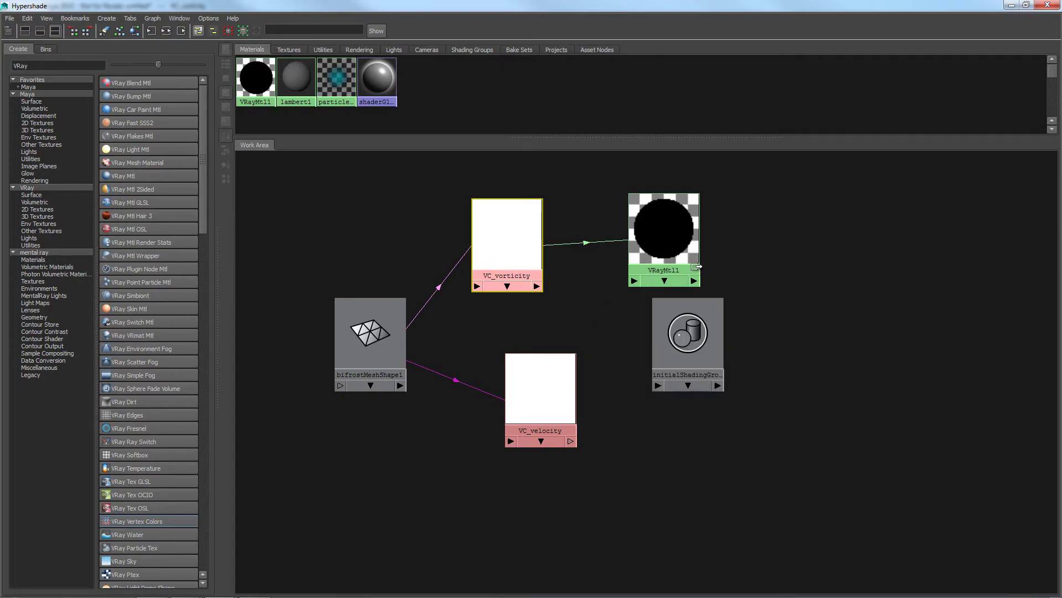
pyautogui.click(1012, 5)
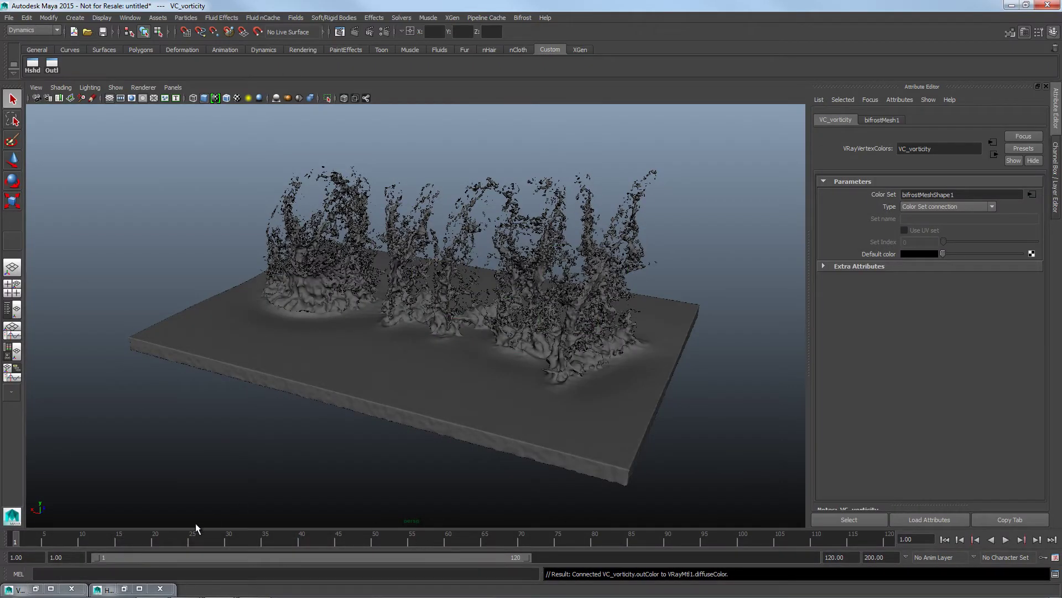
pyautogui.click(35, 588)
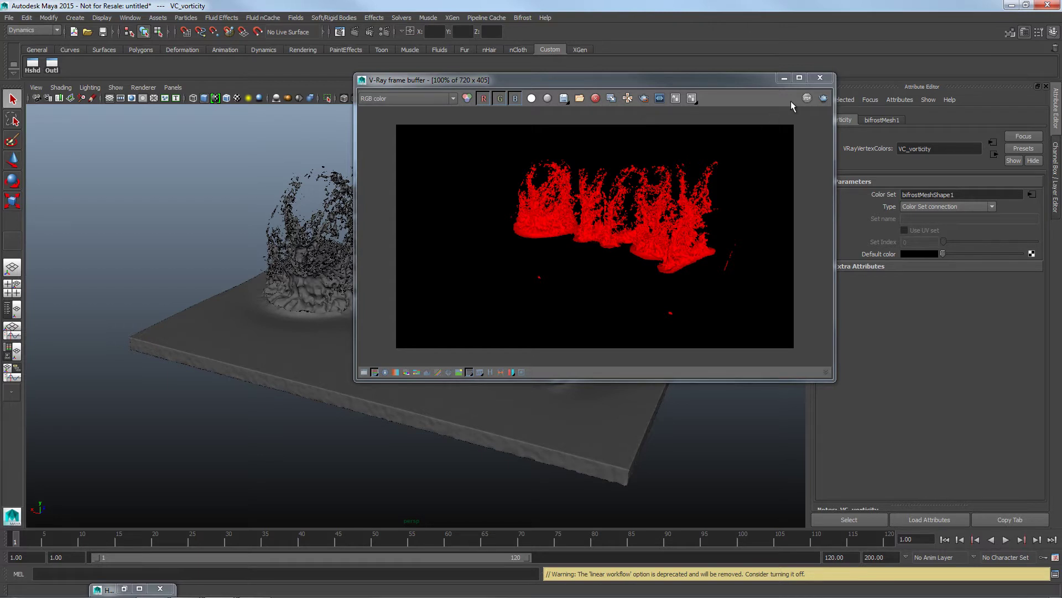
pyautogui.moveTo(719, 81); pyautogui.dragTo(672, 96)
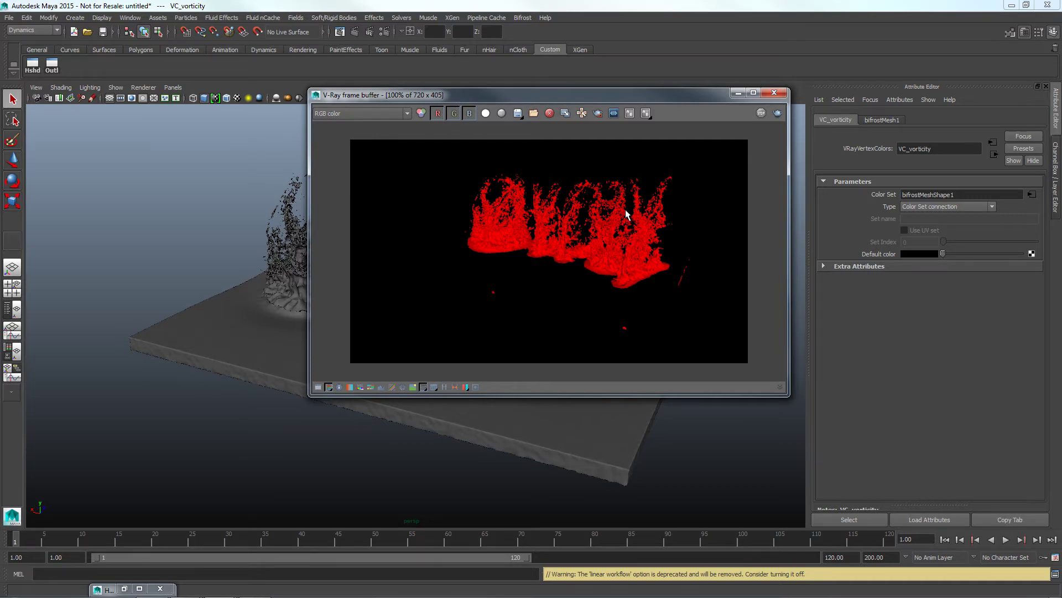
pyautogui.hotkey('alt', 'Tab')
pyautogui.hotkey('alt', 'Tab')
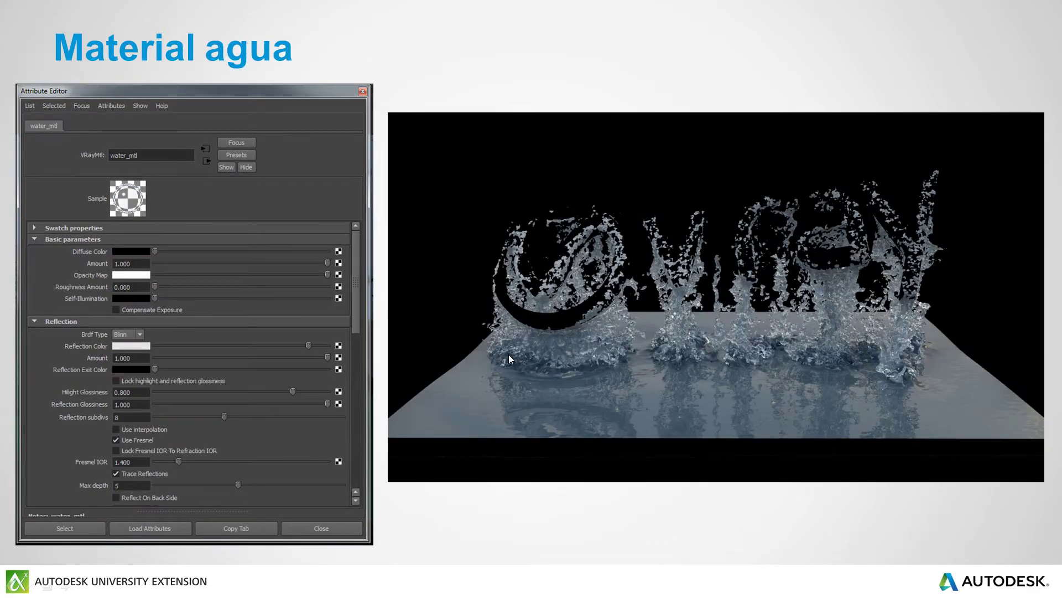
pyautogui.hotkey('alt', 'Tab')
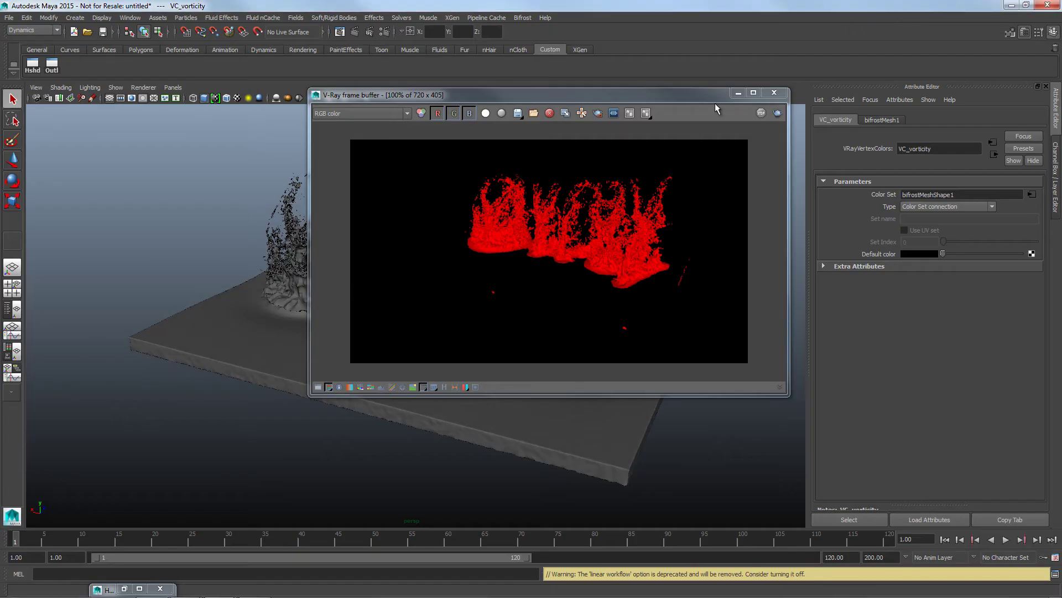
pyautogui.click(738, 92)
pyautogui.moveTo(474, 367)
pyautogui.keyDown('alt'); pyautogui.mouseDown()
pyautogui.moveTo(484, 374)
pyautogui.moveTo(486, 356)
pyautogui.moveTo(531, 359)
pyautogui.moveTo(567, 332)
pyautogui.moveTo(545, 331)
pyautogui.moveTo(579, 340)
pyautogui.moveTo(495, 362)
pyautogui.moveTo(509, 324)
pyautogui.mouseUp(); pyautogui.keyUp('alt')
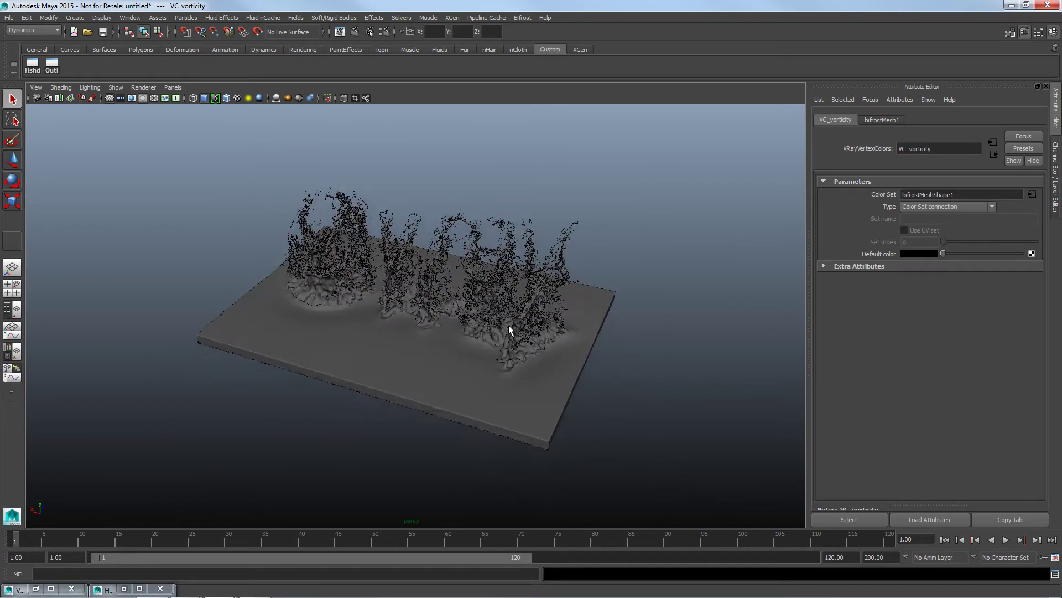
# Create a large polygon plane across the ground under the splash.
pyautogui.click(134, 52)
pyautogui.click(110, 66)
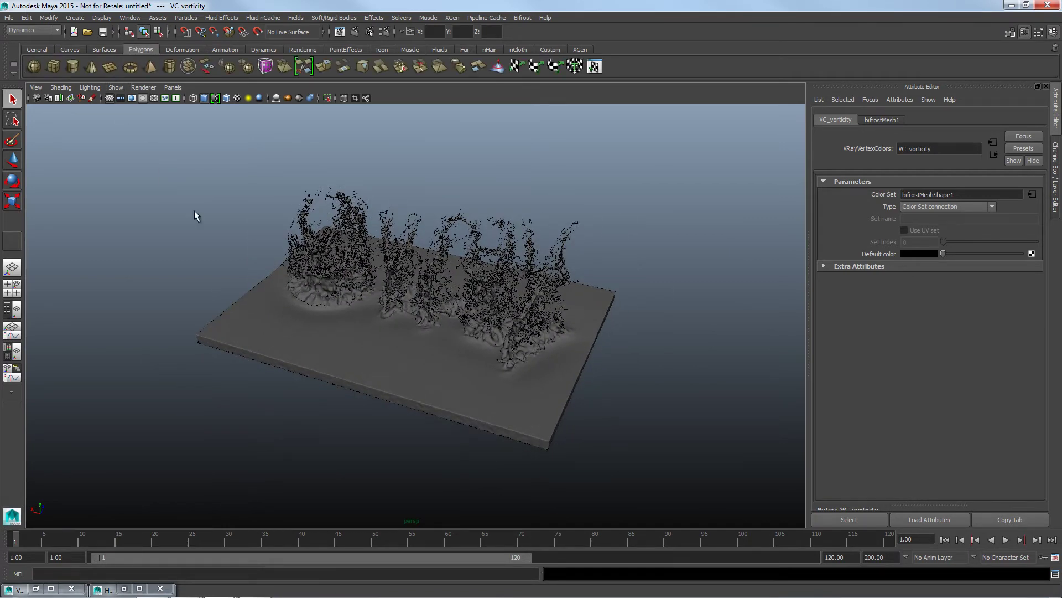
pyautogui.keyDown('alt'); pyautogui.moveTo(365, 345); pyautogui.dragTo(226, 287); pyautogui.keyUp('alt')
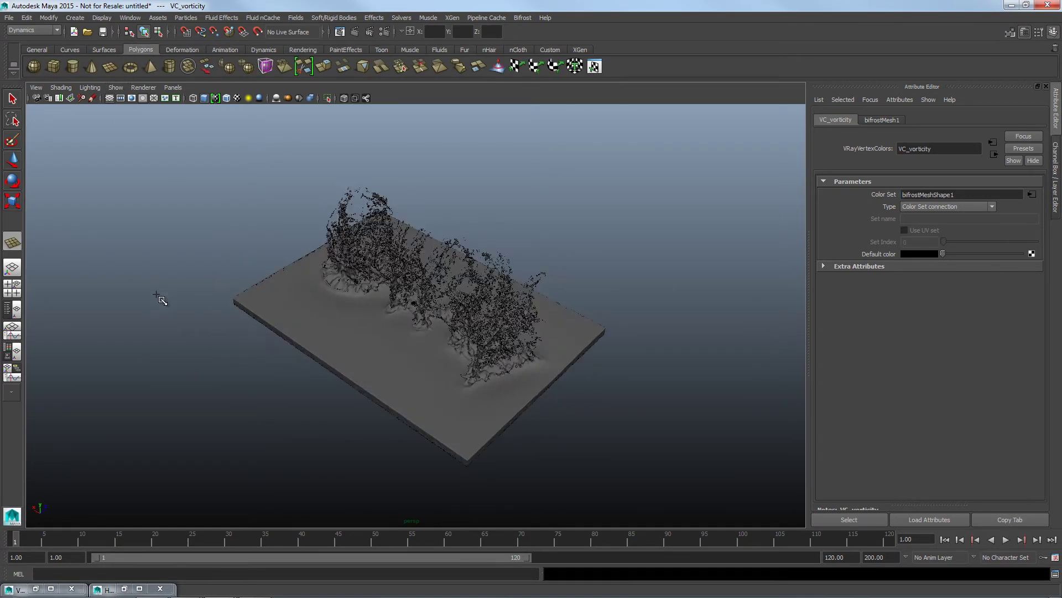
pyautogui.moveTo(159, 297)
pyautogui.mouseDown()
pyautogui.moveTo(693, 343)
pyautogui.moveTo(707, 324)
pyautogui.mouseUp()
pyautogui.click(705, 327)
pyautogui.moveTo(351, 372)
pyautogui.keyDown('alt'); pyautogui.mouseDown()
pyautogui.moveTo(385, 350)
pyautogui.moveTo(612, 320)
pyautogui.moveTo(479, 356)
pyautogui.moveTo(334, 430)
pyautogui.mouseUp(); pyautogui.keyUp('alt')
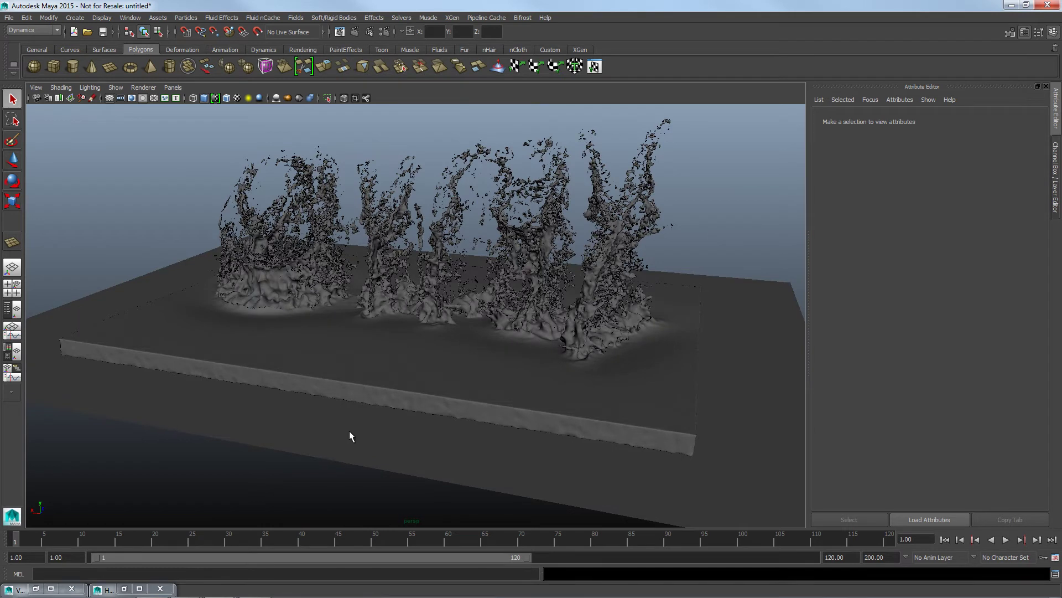
# Raise the plane to the splash base and frame a front view within the resolution gate.
pyautogui.press('w')
pyautogui.click(380, 382)
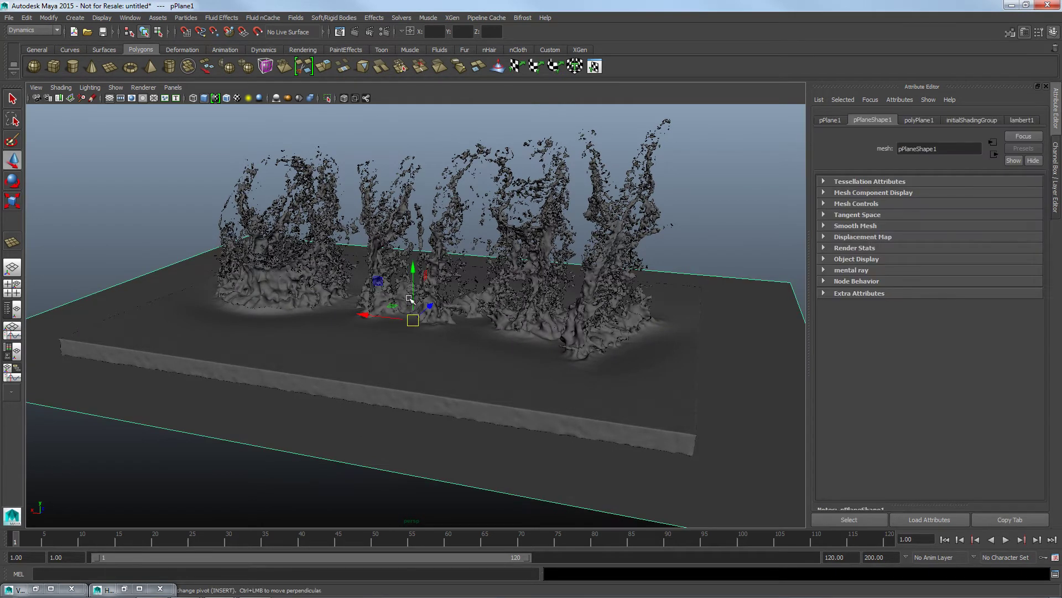
pyautogui.moveTo(413, 294); pyautogui.dragTo(567, 216)
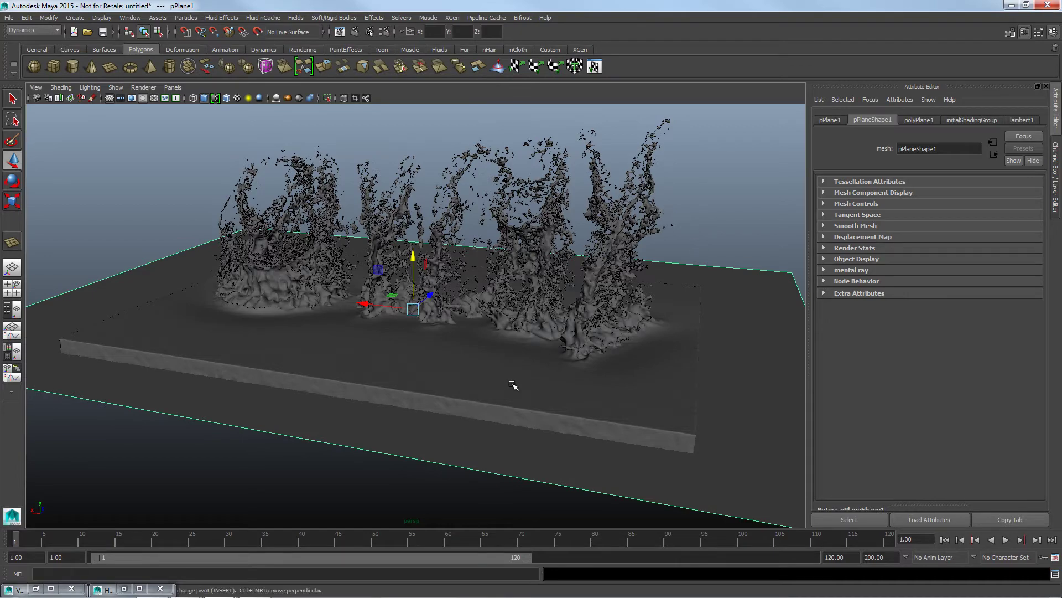
pyautogui.moveTo(510, 386)
pyautogui.keyDown('alt'); pyautogui.mouseDown()
pyautogui.moveTo(486, 387)
pyautogui.moveTo(522, 387)
pyautogui.moveTo(534, 428)
pyautogui.moveTo(620, 399)
pyautogui.moveTo(539, 408)
pyautogui.mouseUp(); pyautogui.keyUp('alt')
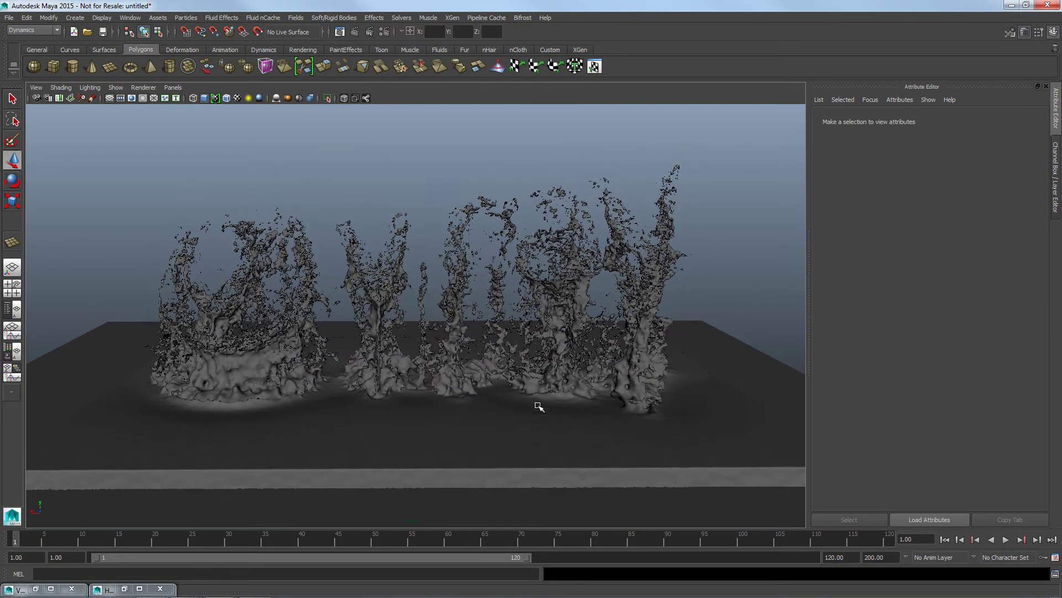
pyautogui.click(131, 98)
pyautogui.moveTo(440, 351)
pyautogui.keyDown('alt'); pyautogui.mouseDown()
pyautogui.moveTo(458, 373)
pyautogui.moveTo(451, 368)
pyautogui.moveTo(523, 387)
pyautogui.mouseUp(); pyautogui.keyUp('alt')
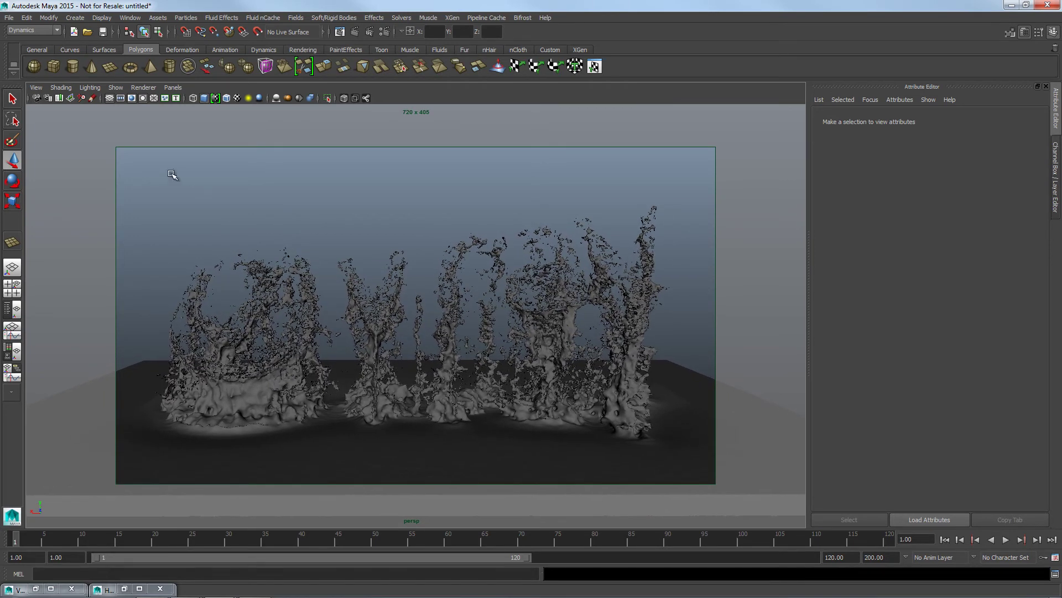
# Add a 'camara' bookmark in the Bookmark Editor and close the editor.
pyautogui.click(37, 89)
pyautogui.moveTo(56, 224)
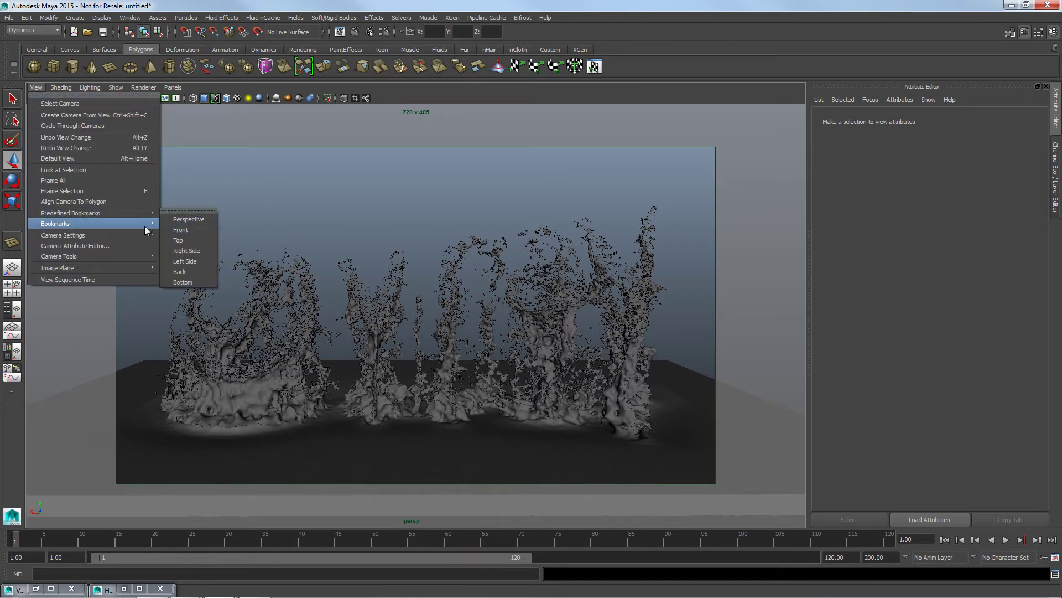
pyautogui.click(198, 224)
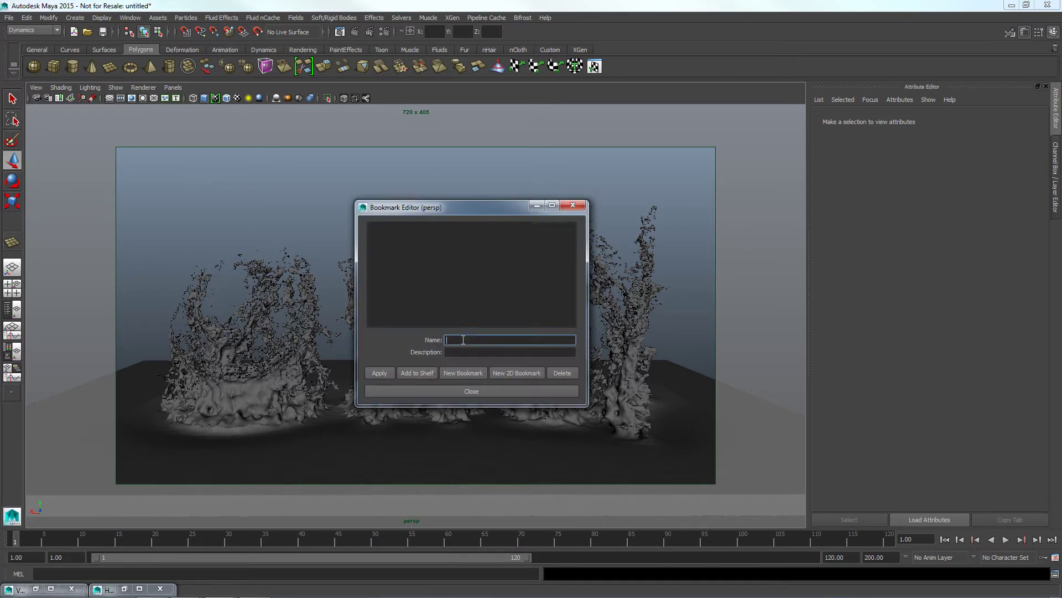
pyautogui.write('camara1')
pyautogui.press('Return')
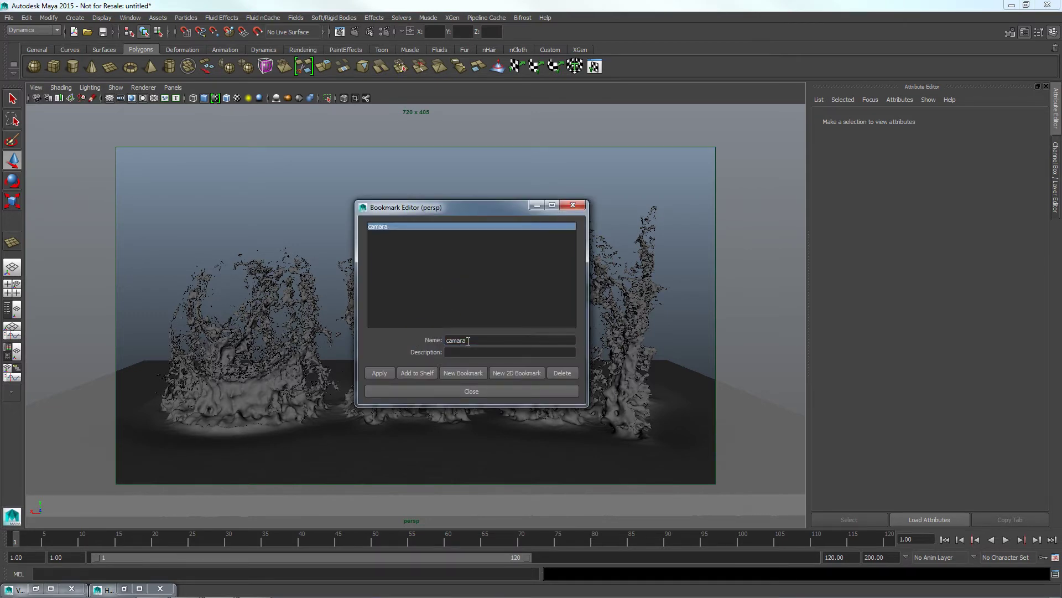
pyautogui.click(579, 206)
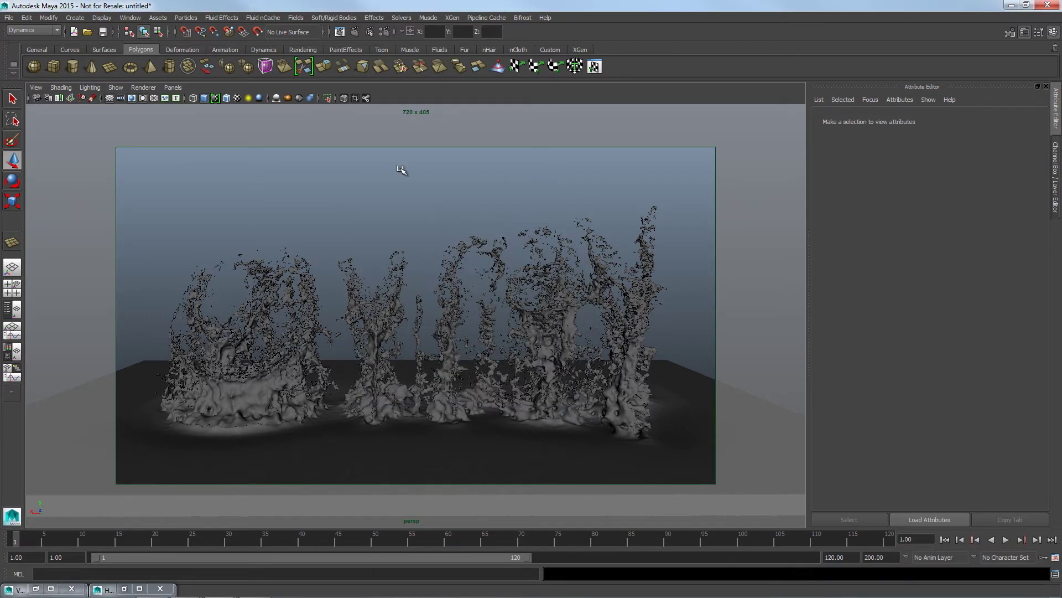
# Add a V-Ray dome light to the scene.
pyautogui.click(76, 18)
pyautogui.moveTo(91, 64)
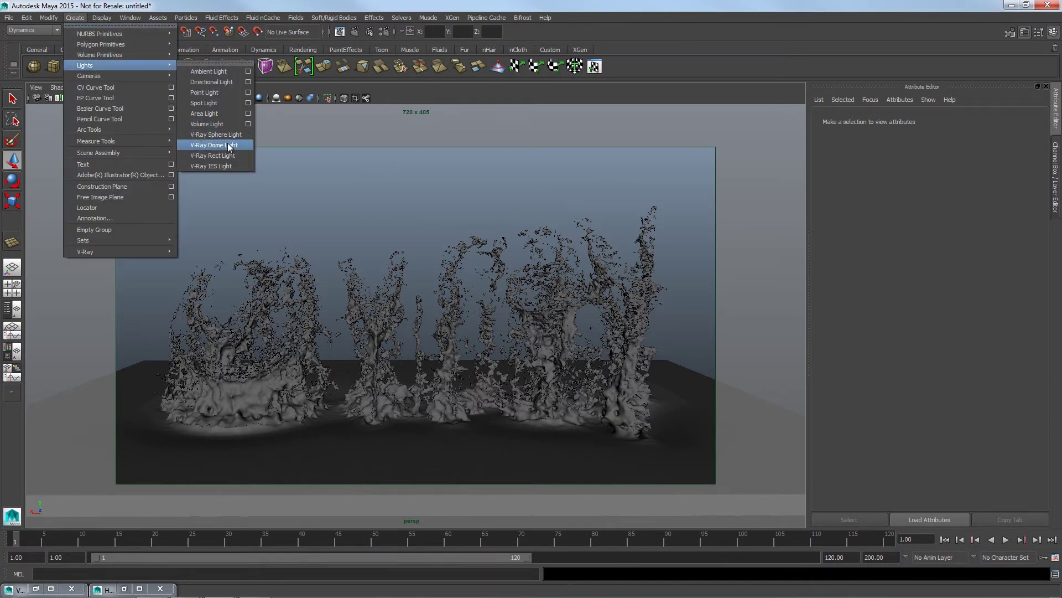
pyautogui.click(221, 145)
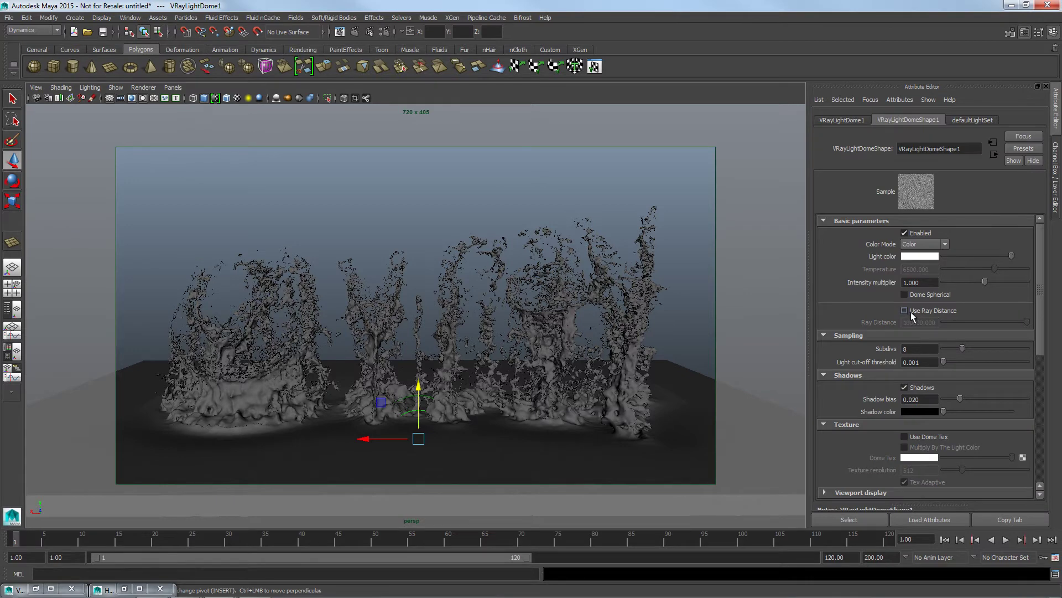
pyautogui.scroll(-3, 1043, 275)
pyautogui.scroll(-3, 1043, 275)
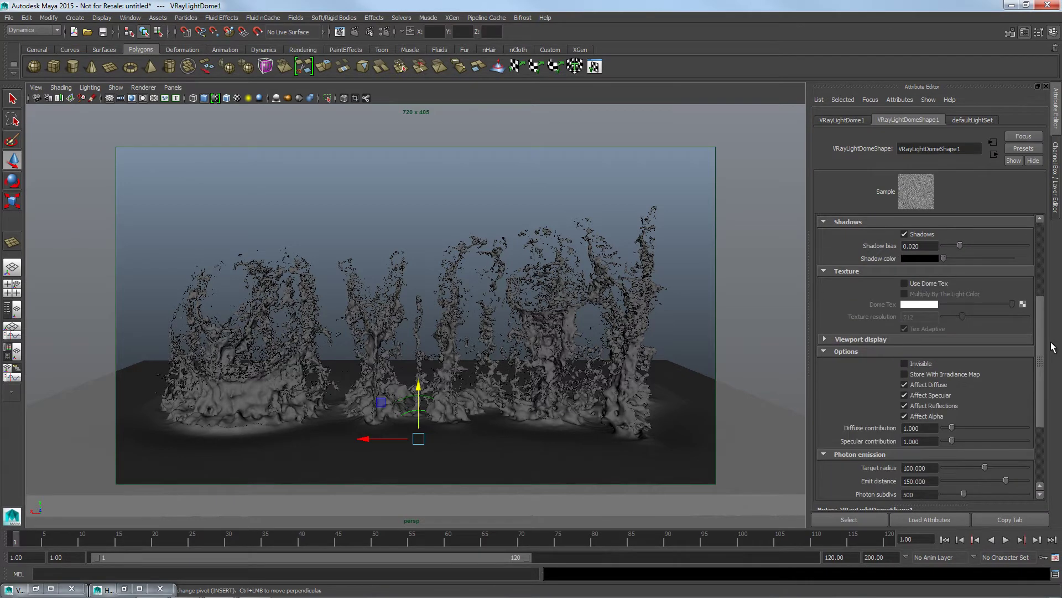
pyautogui.scroll(6, 1042, 275)
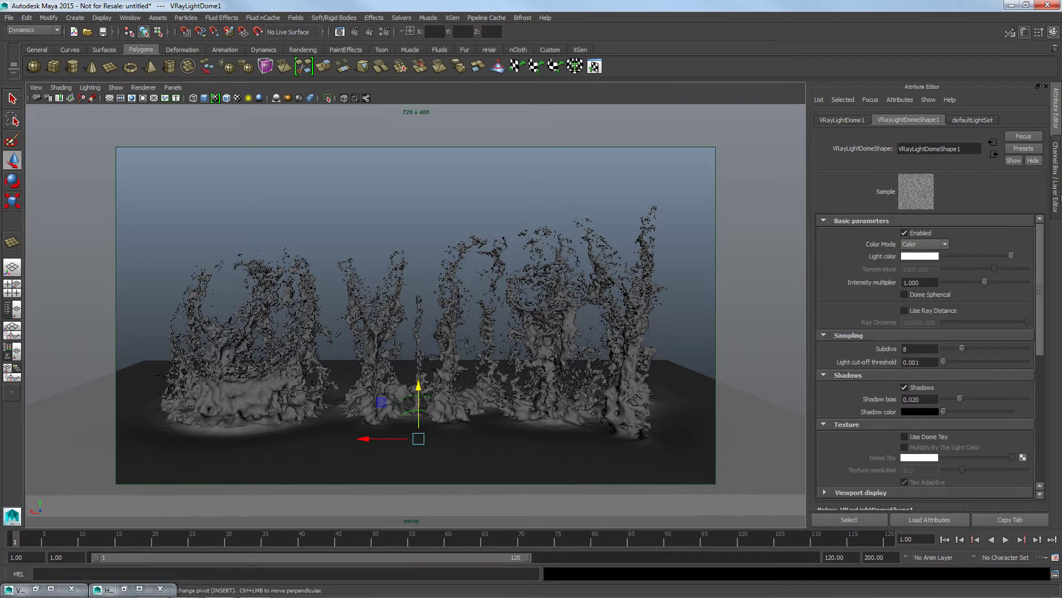
# Turn on the V-Ray environment override with a Ramp as the background texture.
pyautogui.click(385, 31)
pyautogui.click(566, 120)
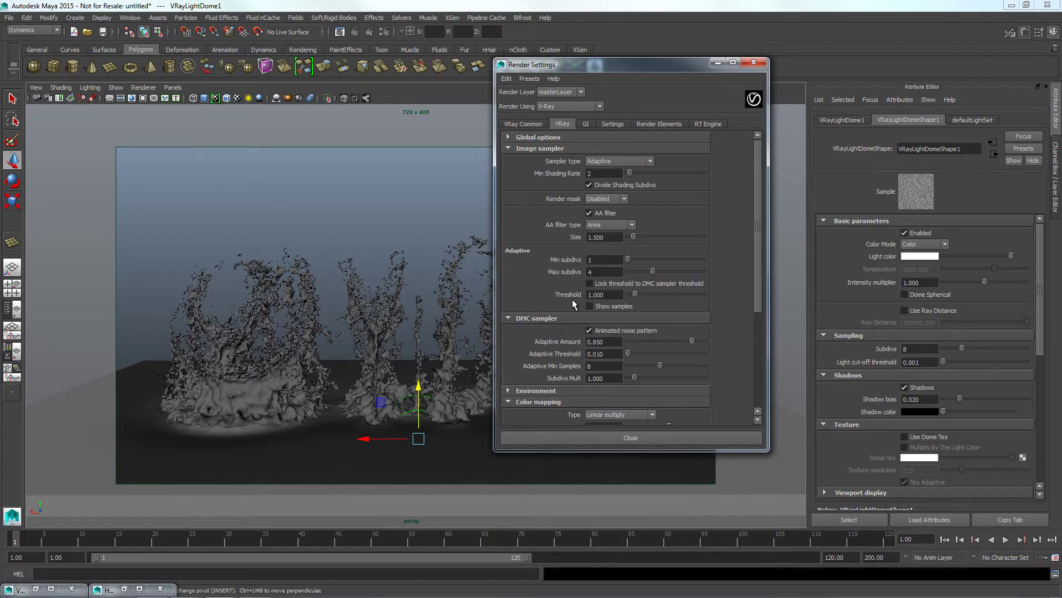
pyautogui.scroll(-3, 552, 319)
pyautogui.scroll(-2, 549, 321)
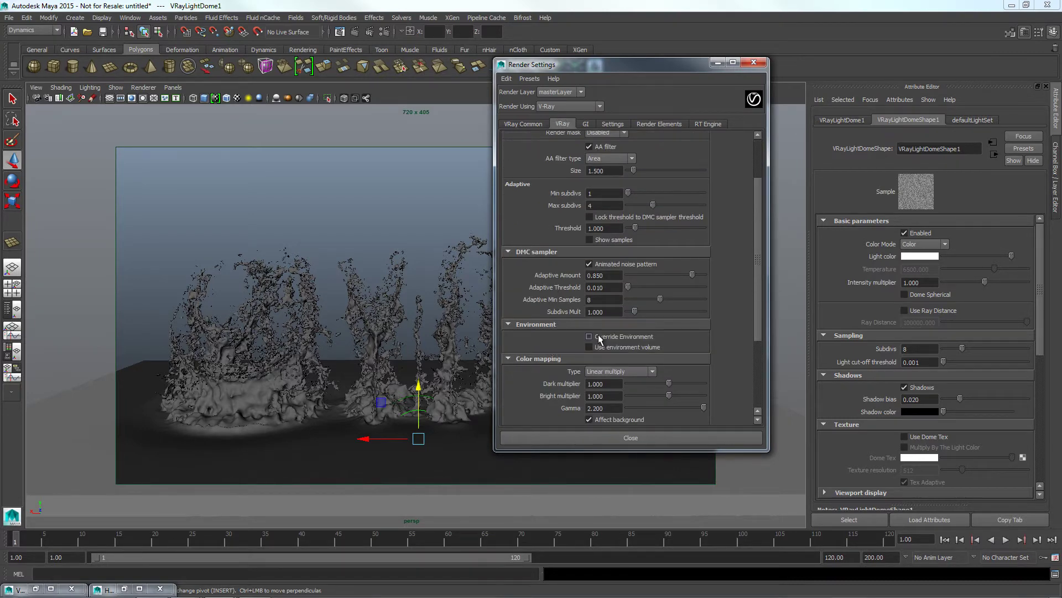
pyautogui.click(599, 334)
pyautogui.scroll(-1, 675, 348)
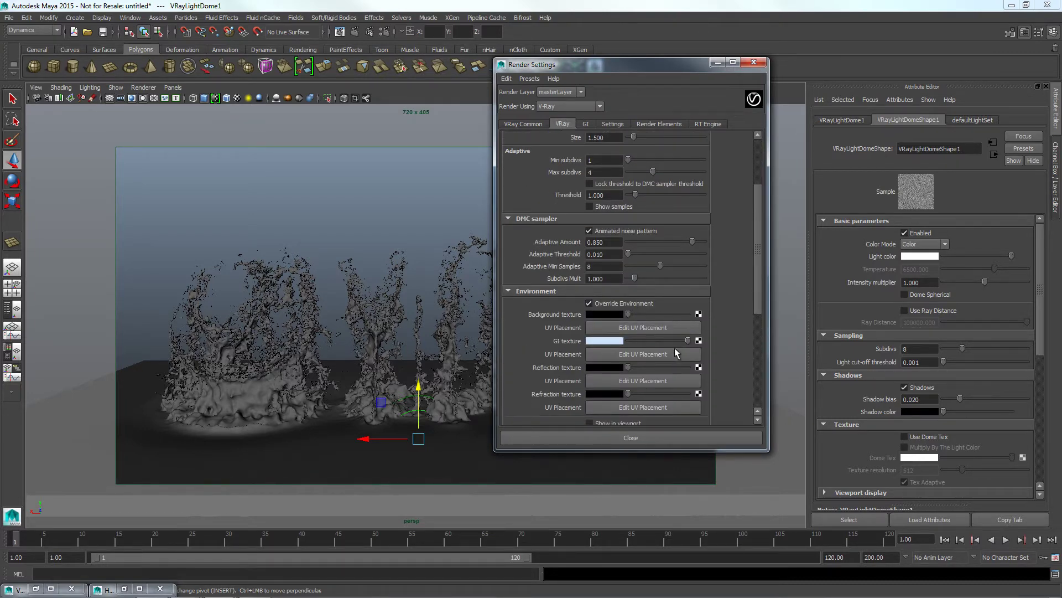
pyautogui.click(698, 314)
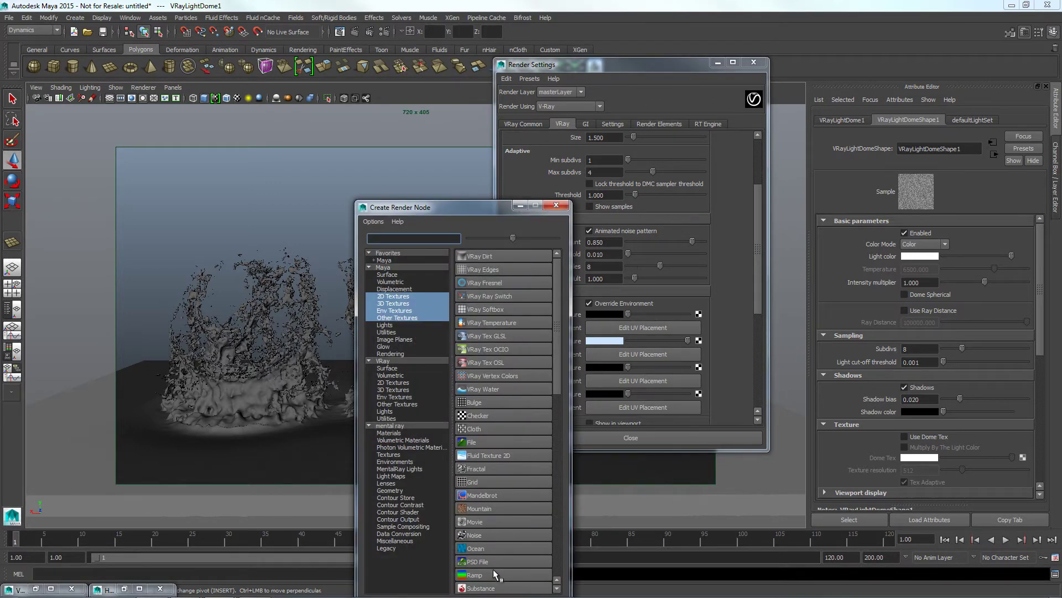
pyautogui.click(493, 572)
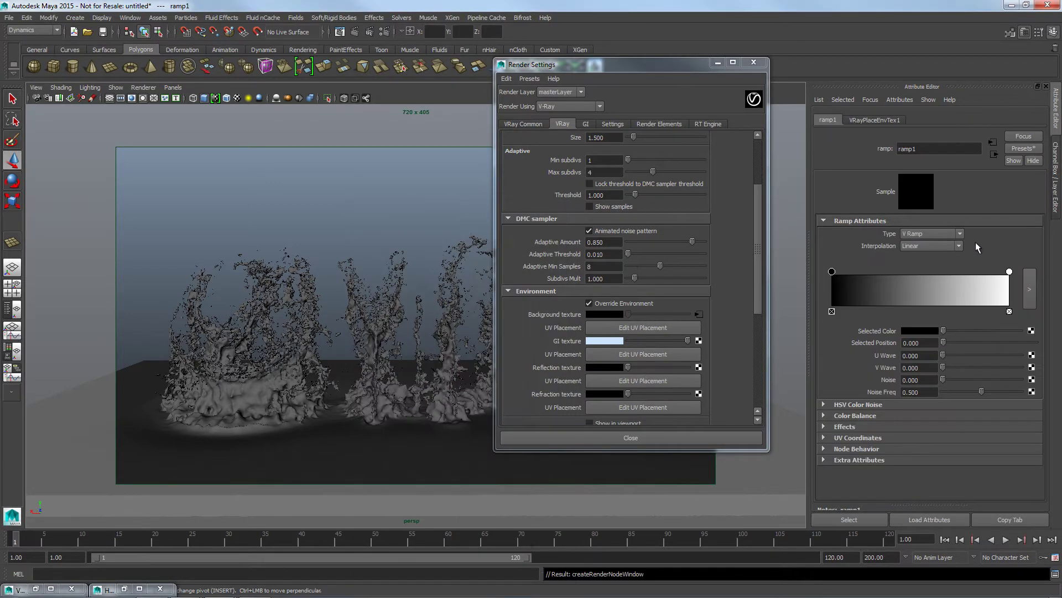
# Set the ramp's end colour to grey and the VRayPlaceEnvTex mapping to Screen.
pyautogui.click(1010, 271)
pyautogui.moveTo(1020, 331); pyautogui.dragTo(996, 330)
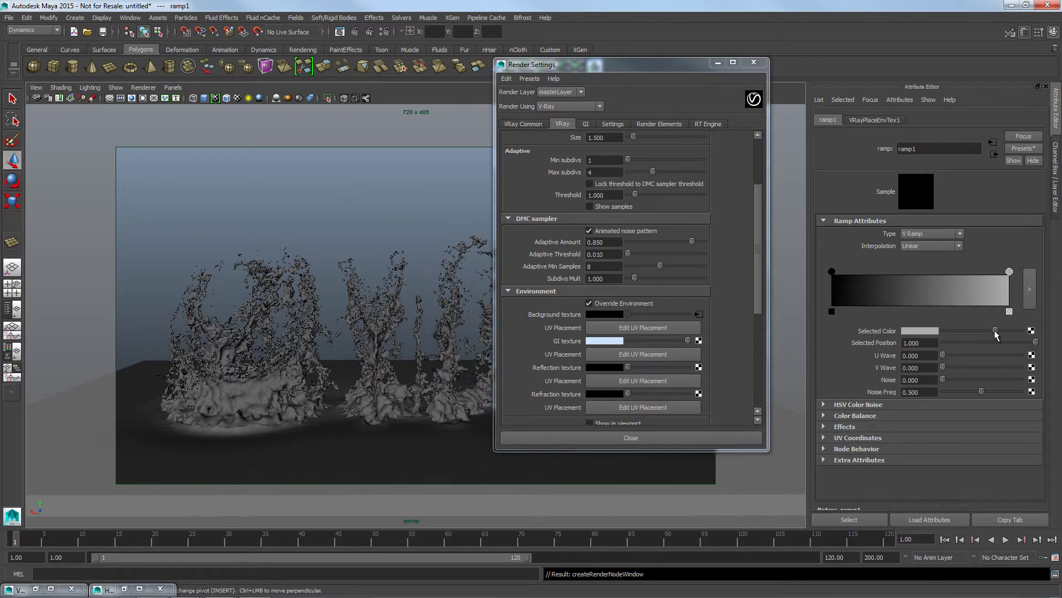
pyautogui.click(879, 120)
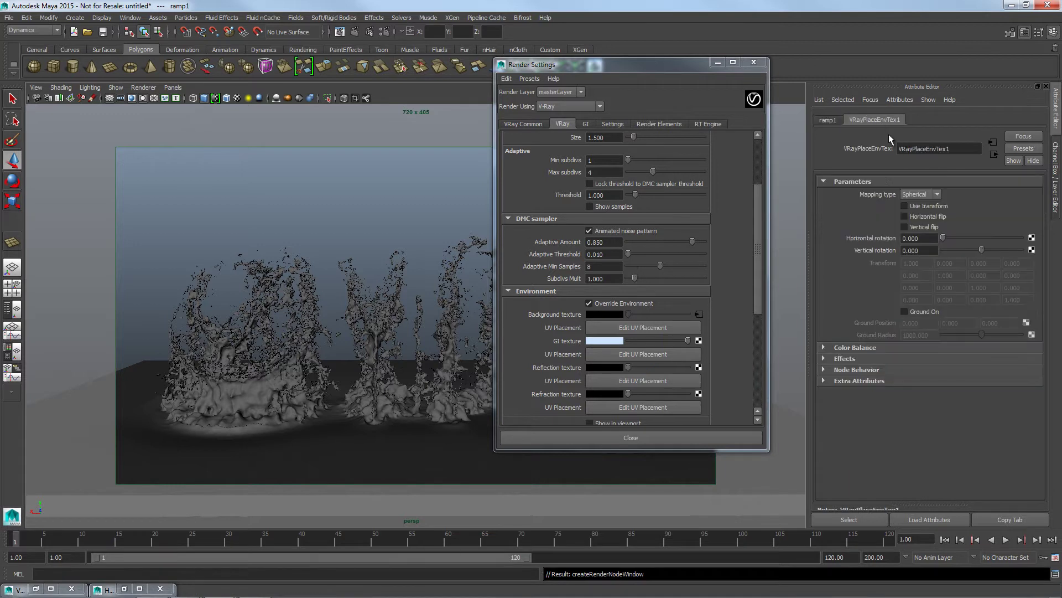
pyautogui.click(937, 195)
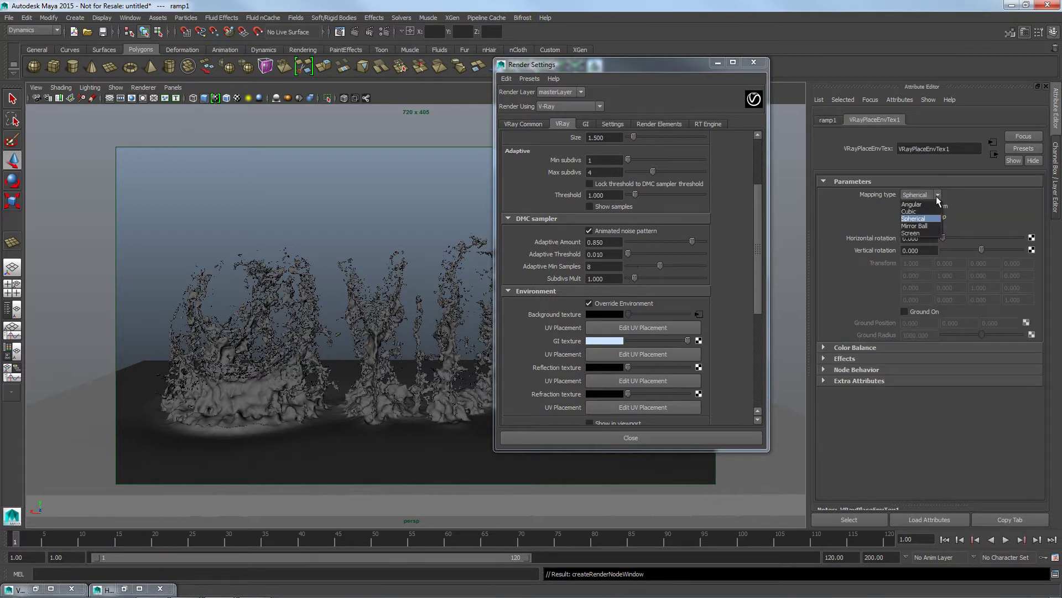
pyautogui.click(922, 235)
pyautogui.moveTo(666, 65); pyautogui.dragTo(627, 66)
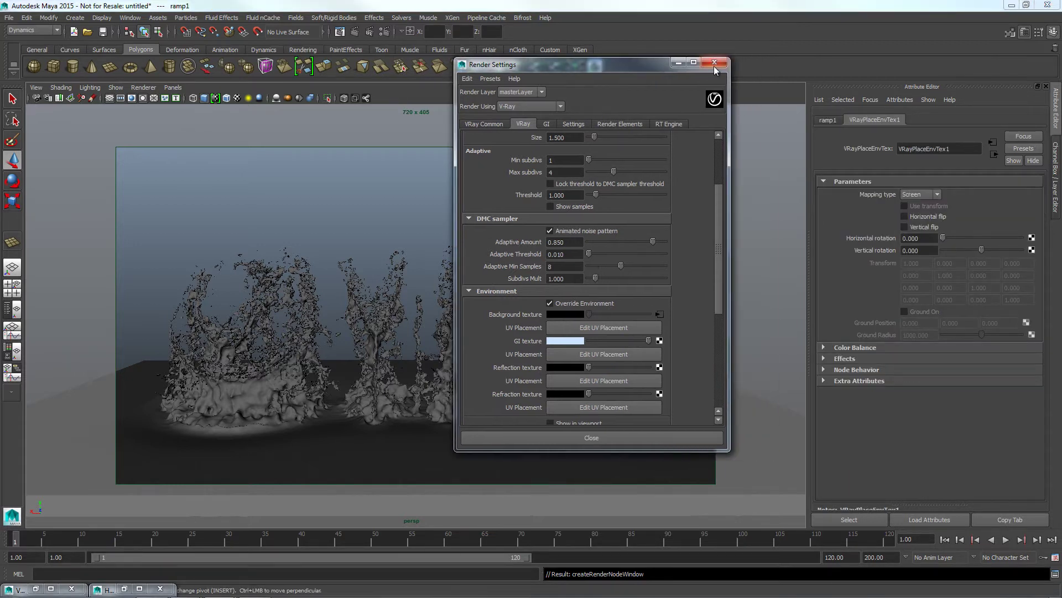
pyautogui.click(713, 63)
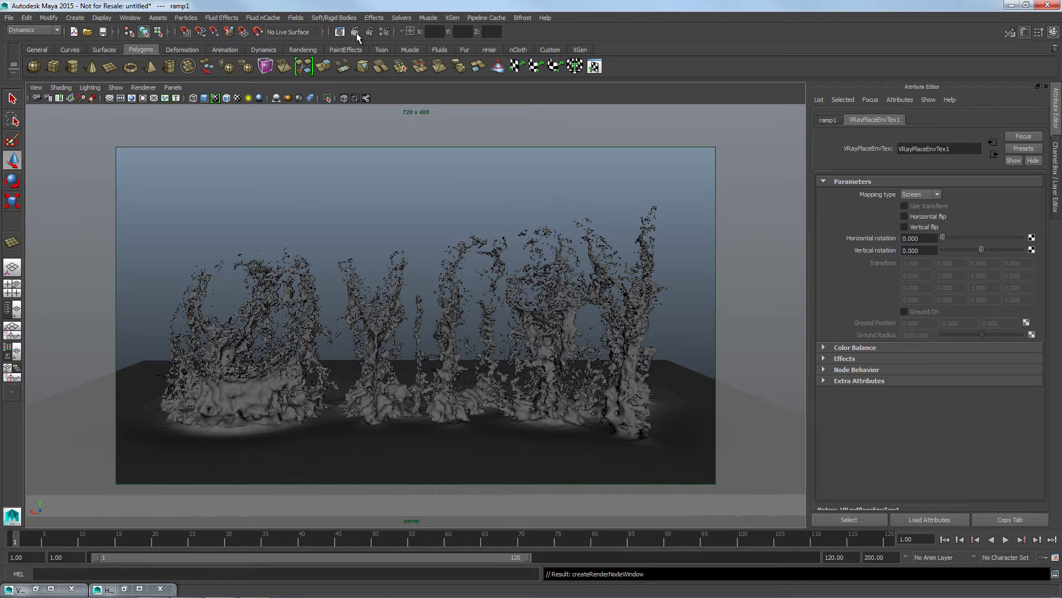
# Mark VRayLightDome1 as Invisible in its Options, then deselect it.
pyautogui.click(551, 50)
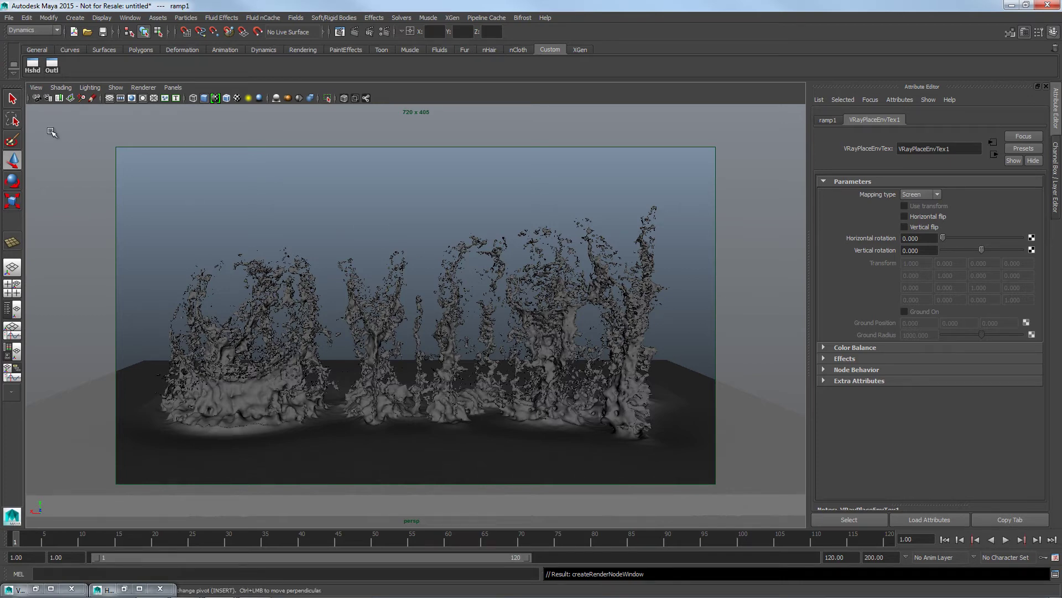
pyautogui.click(52, 65)
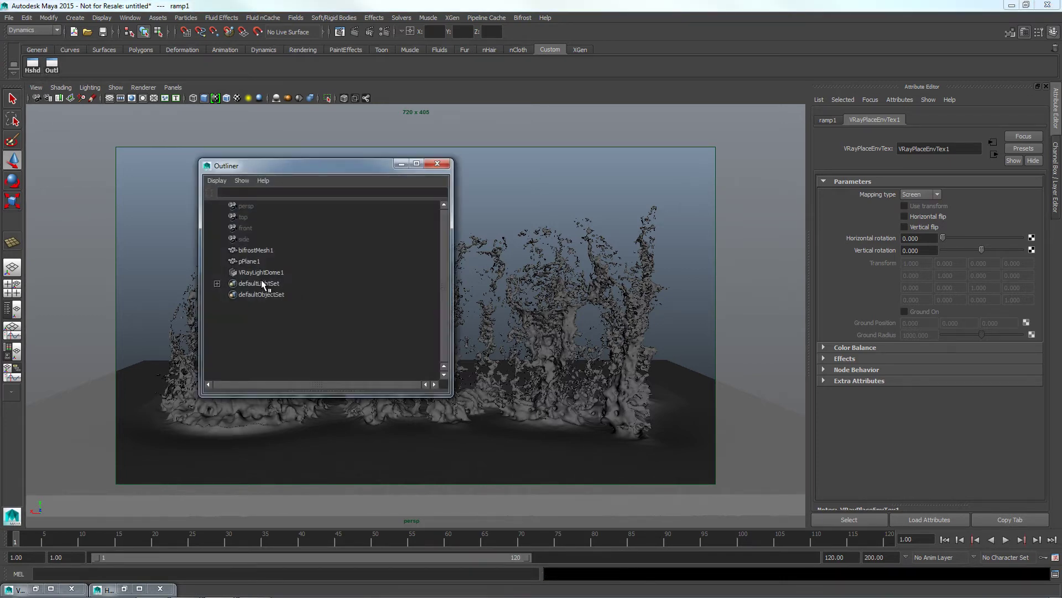
pyautogui.click(261, 273)
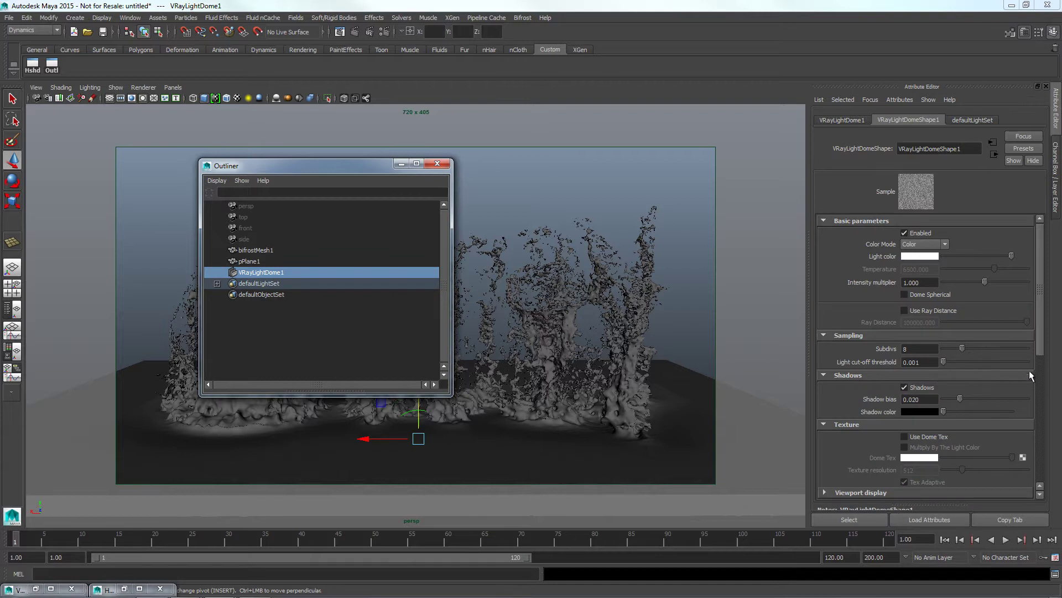
pyautogui.moveTo(1041, 327); pyautogui.dragTo(1028, 380)
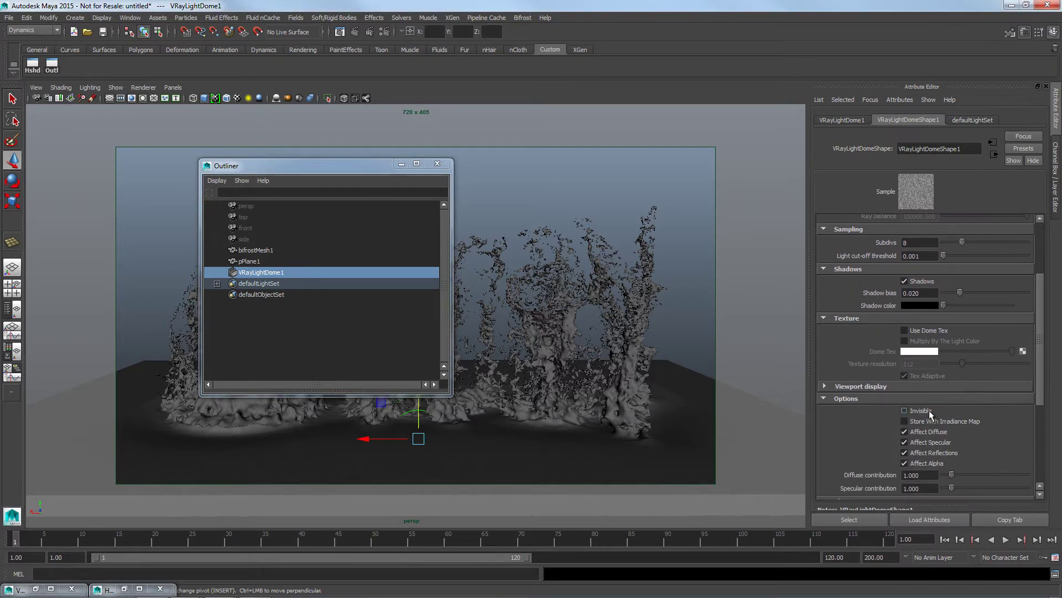
pyautogui.click(929, 414)
pyautogui.click(437, 163)
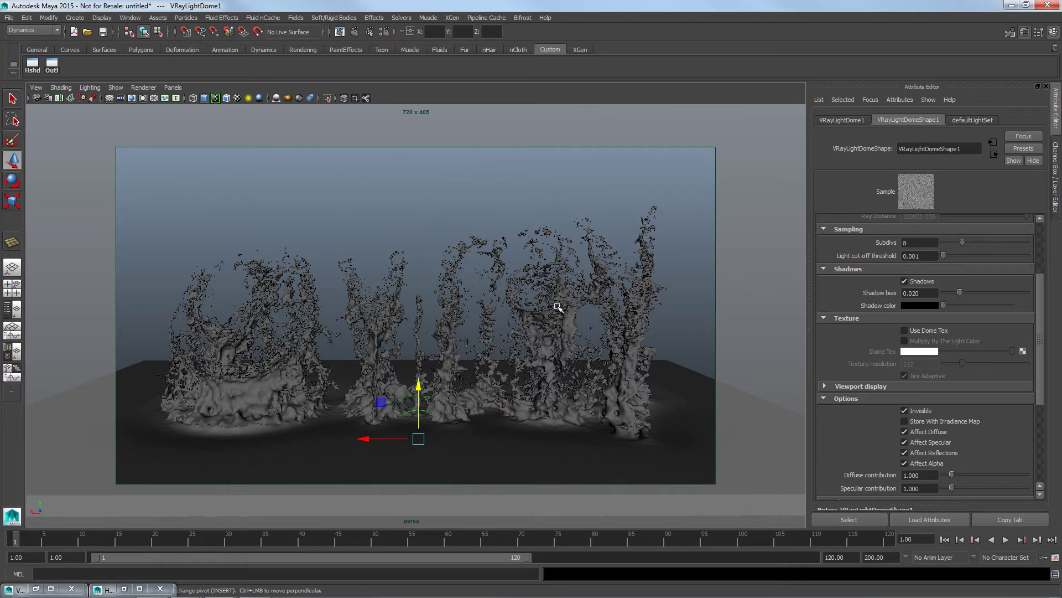
pyautogui.click(425, 230)
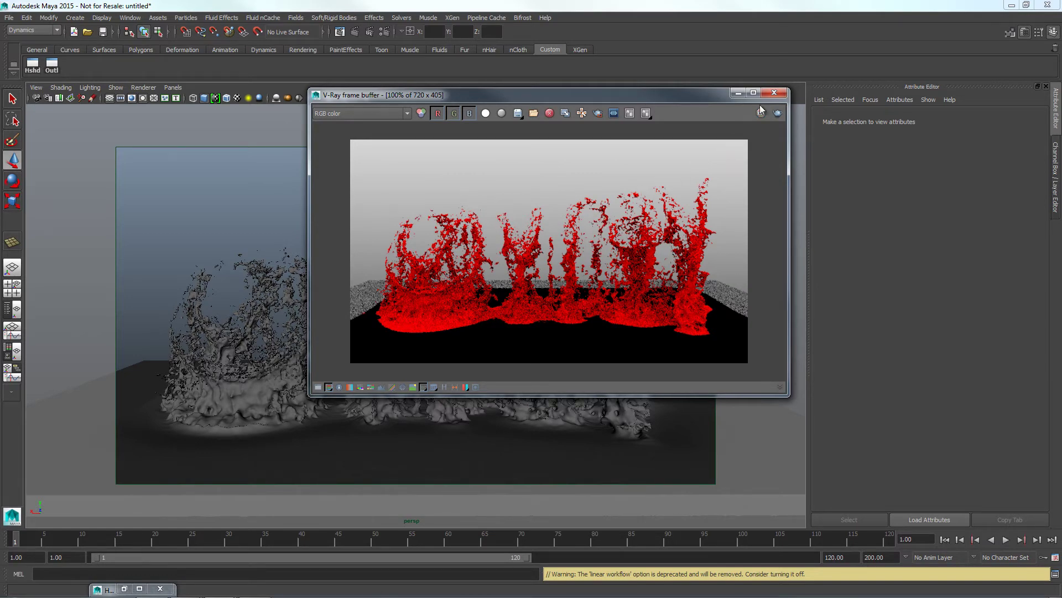
# Close the V-Ray frame buffer so the splash mesh shows in the 720 x 405 viewport.
pyautogui.click(774, 92)
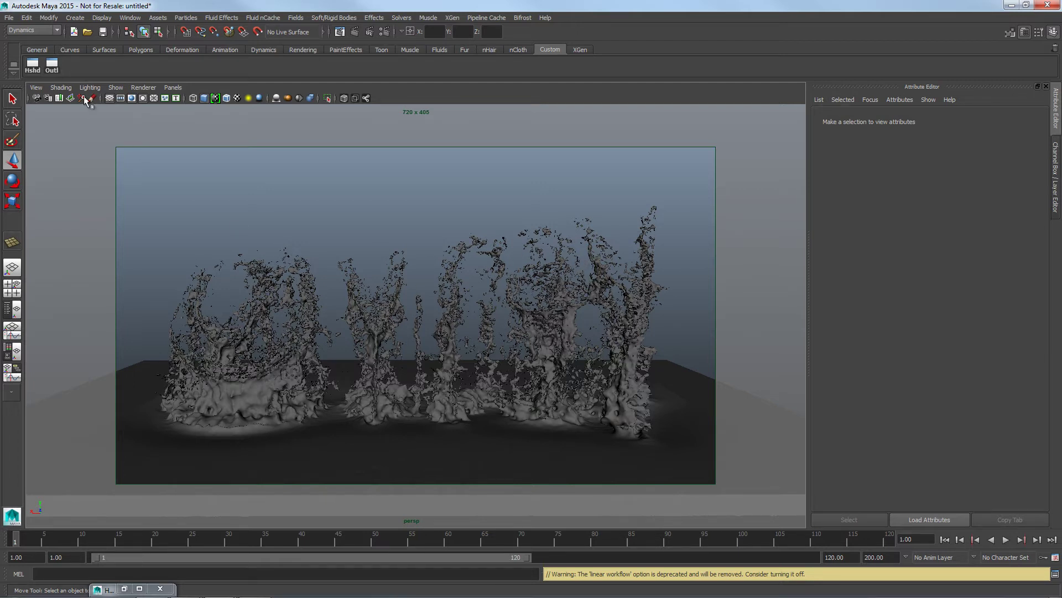
# Open Hypershade maximized and graph bifrostMeshShape1's material connections.
pyautogui.click(33, 67)
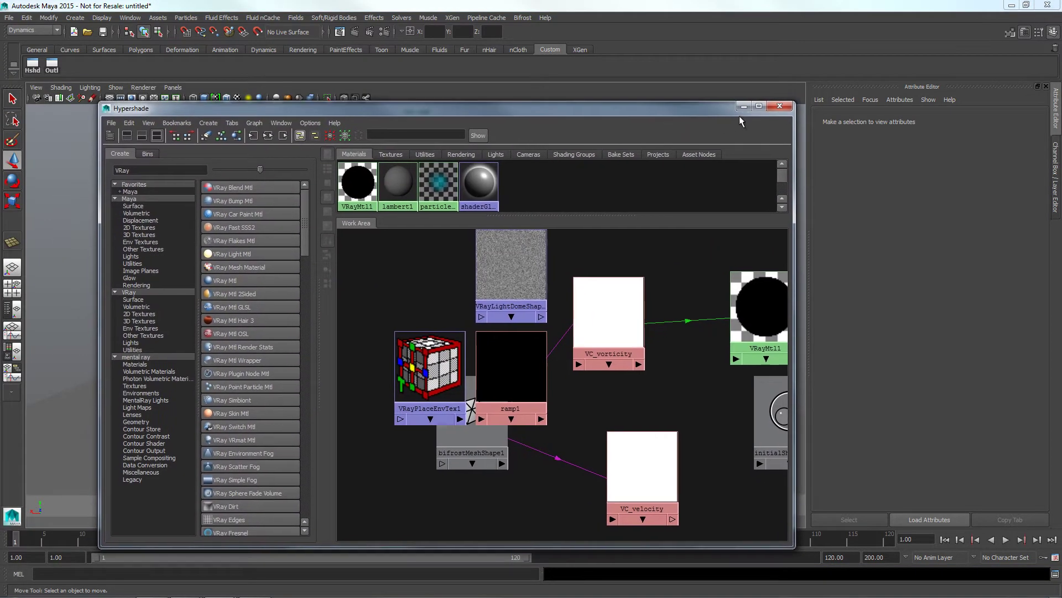
pyautogui.click(759, 107)
pyautogui.click(379, 387)
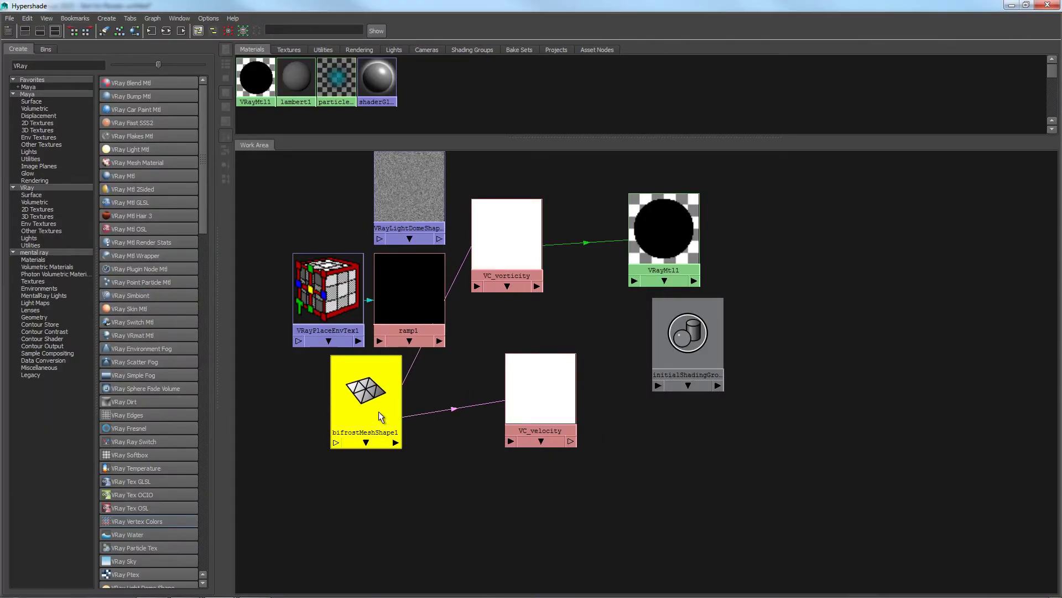
pyautogui.click(181, 31)
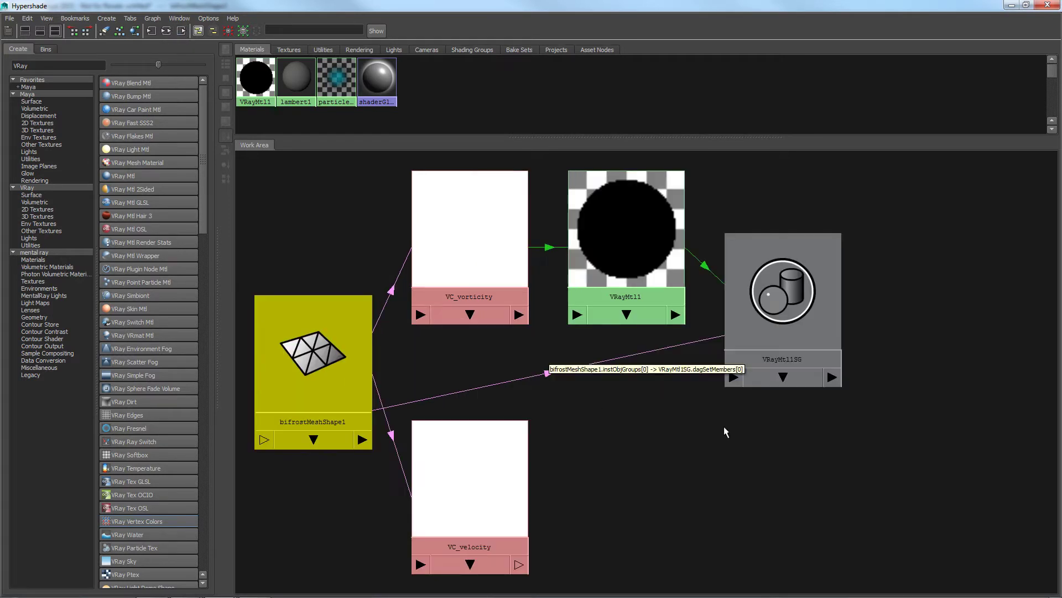
# Arrange VRayMtl1SG, bifrostMeshShape1, VRayMtl1, VC_vorticity and VC_velocity into a tidy layout.
pyautogui.moveTo(777, 336); pyautogui.dragTo(951, 392)
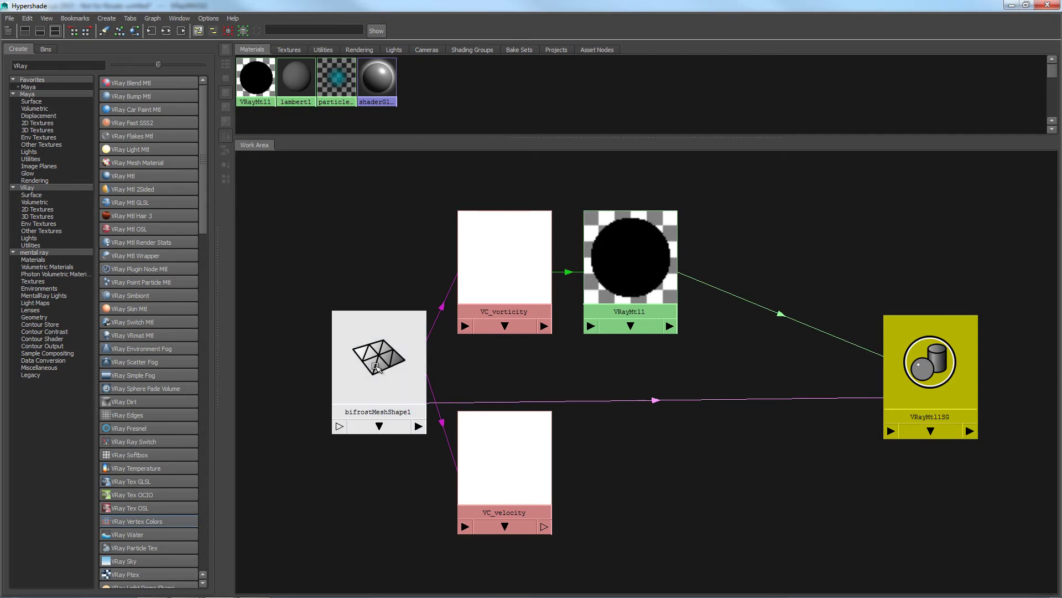
pyautogui.moveTo(379, 366); pyautogui.dragTo(316, 352)
pyautogui.moveTo(670, 283); pyautogui.dragTo(676, 272)
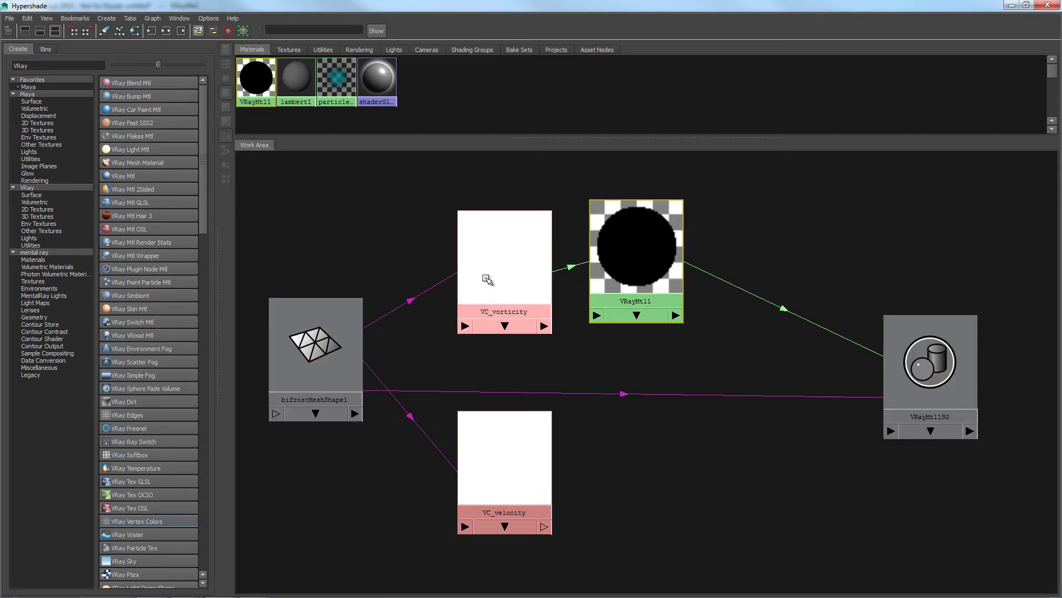
pyautogui.moveTo(486, 280); pyautogui.dragTo(486, 254)
pyautogui.moveTo(483, 487); pyautogui.dragTo(479, 452)
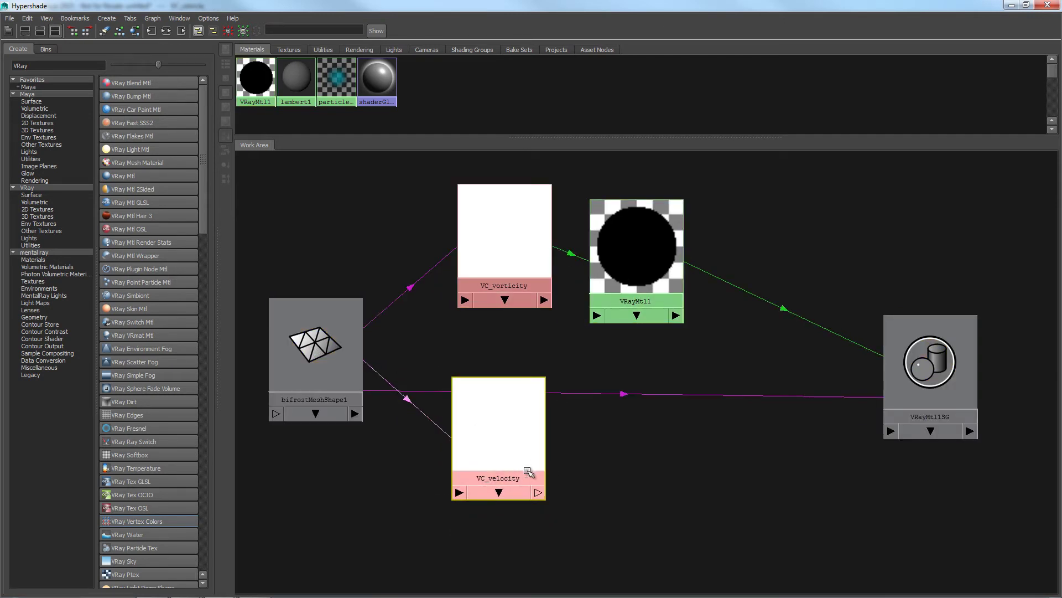
pyautogui.moveTo(634, 249)
pyautogui.mouseDown()
pyautogui.moveTo(669, 233)
pyautogui.moveTo(674, 266)
pyautogui.mouseUp()
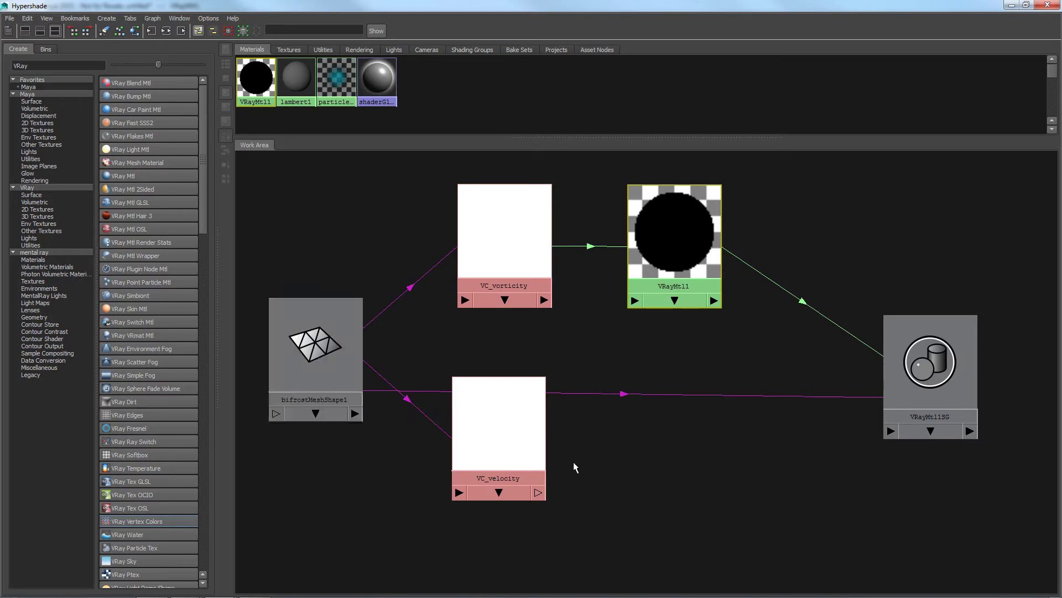
pyautogui.moveTo(492, 436); pyautogui.dragTo(494, 439)
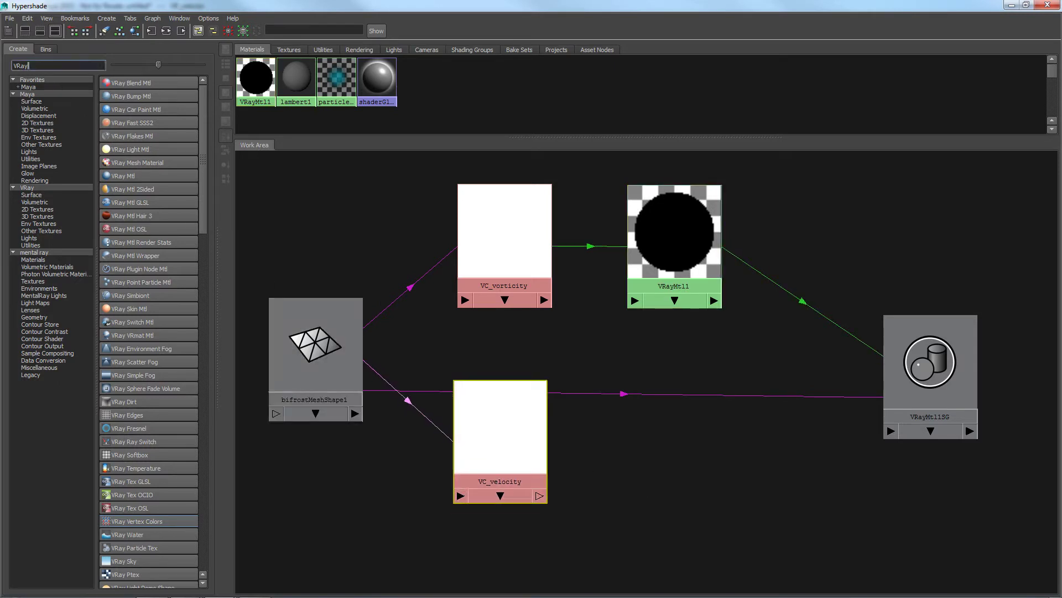
# Create a remapHsv1 node and connect VC_velocity into its Color input.
pyautogui.write('rem')
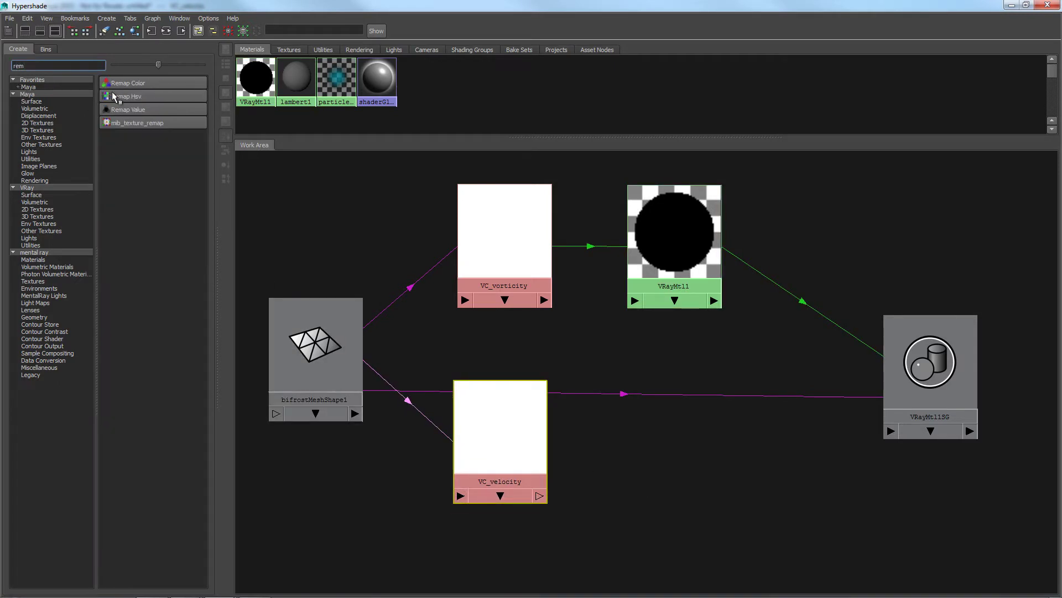
pyautogui.click(114, 97)
pyautogui.moveTo(282, 200); pyautogui.dragTo(671, 471)
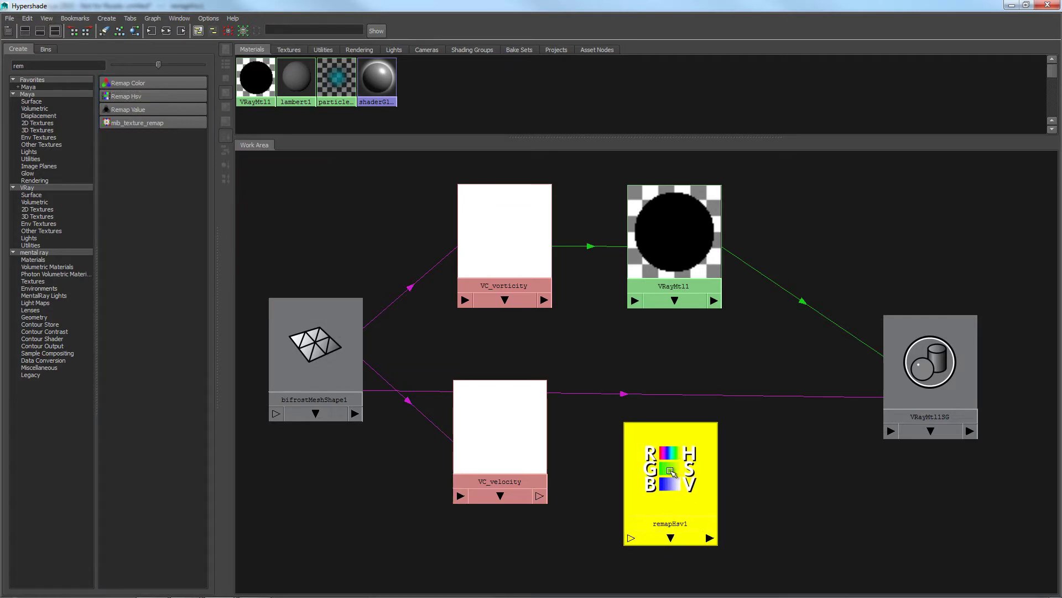
pyautogui.press('a')
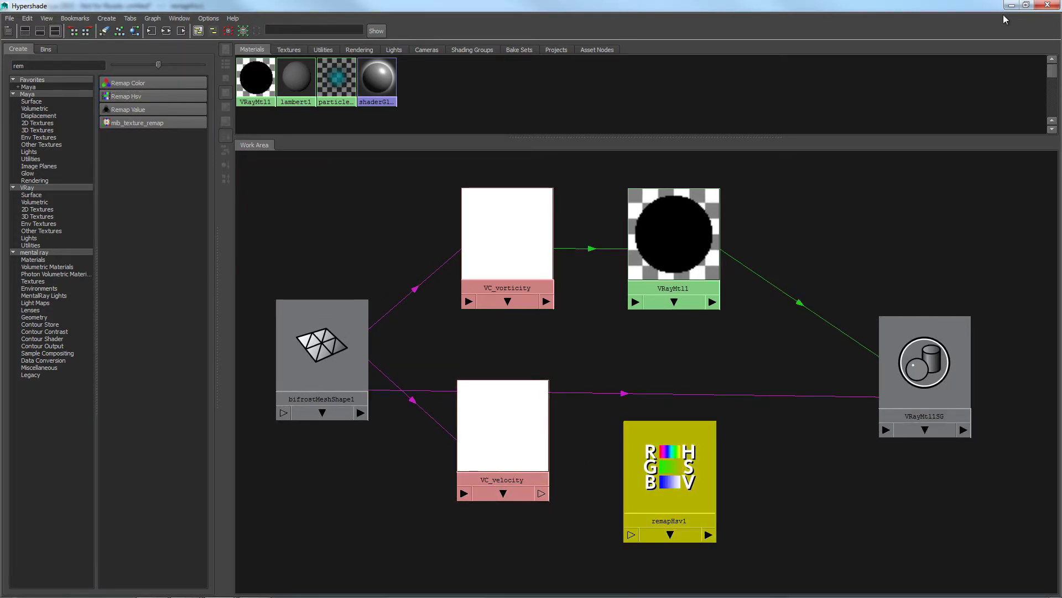
pyautogui.click(1025, 5)
pyautogui.moveTo(606, 102); pyautogui.dragTo(444, 28)
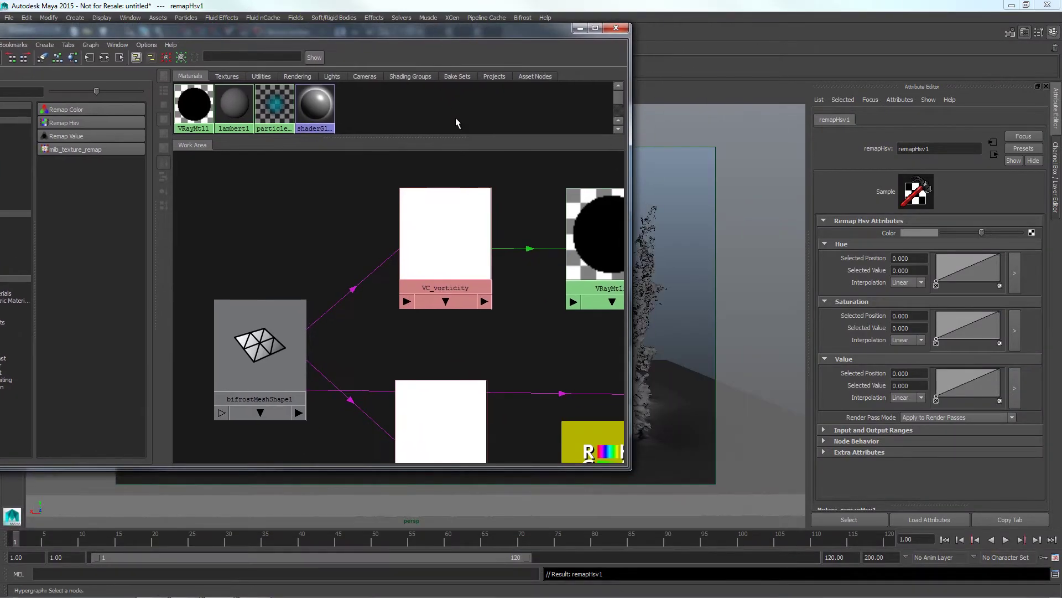
pyautogui.keyDown('alt'); pyautogui.moveTo(531, 346); pyautogui.dragTo(410, 207, button='middle'); pyautogui.keyUp('alt')
pyautogui.moveTo(493, 343); pyautogui.dragTo(486, 329)
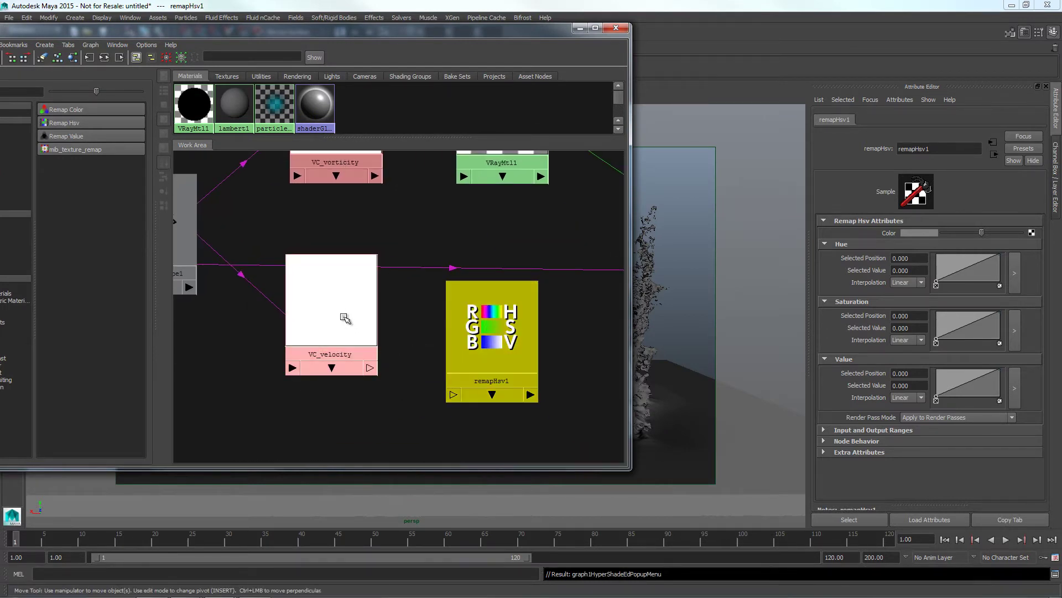
pyautogui.moveTo(352, 331); pyautogui.dragTo(861, 240, button='middle')
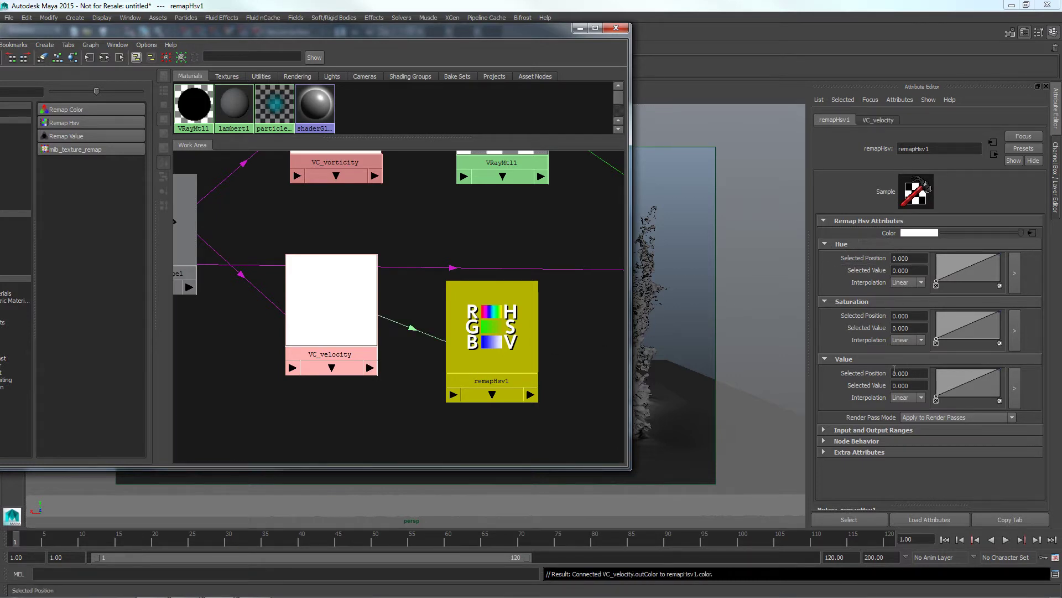
# Lower remapHsv1's saturation curve end and set its input range from -20 to 60.
pyautogui.moveTo(1000, 314); pyautogui.dragTo(1007, 345)
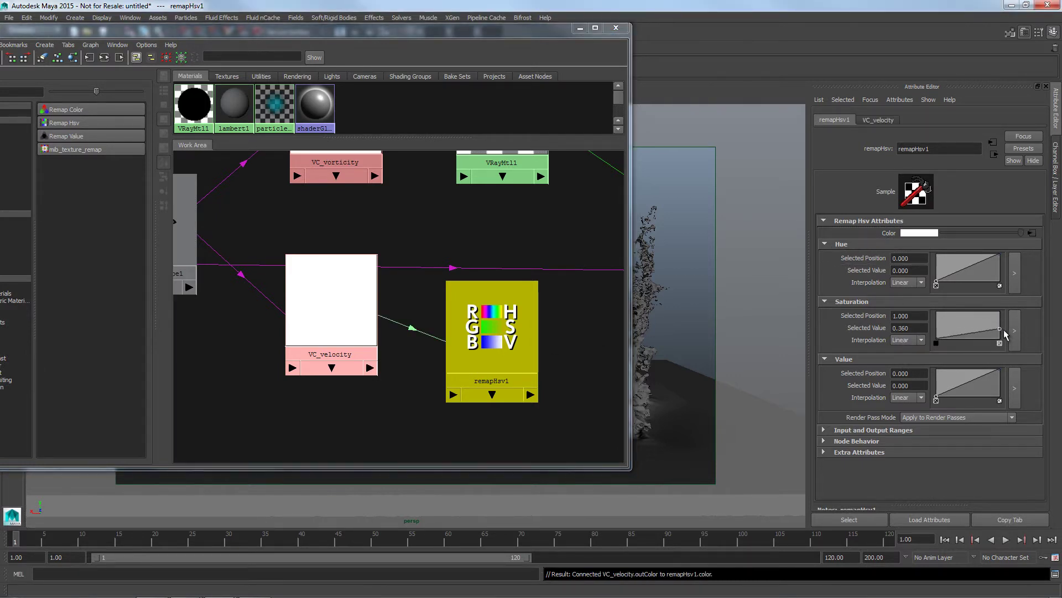
pyautogui.click(909, 315)
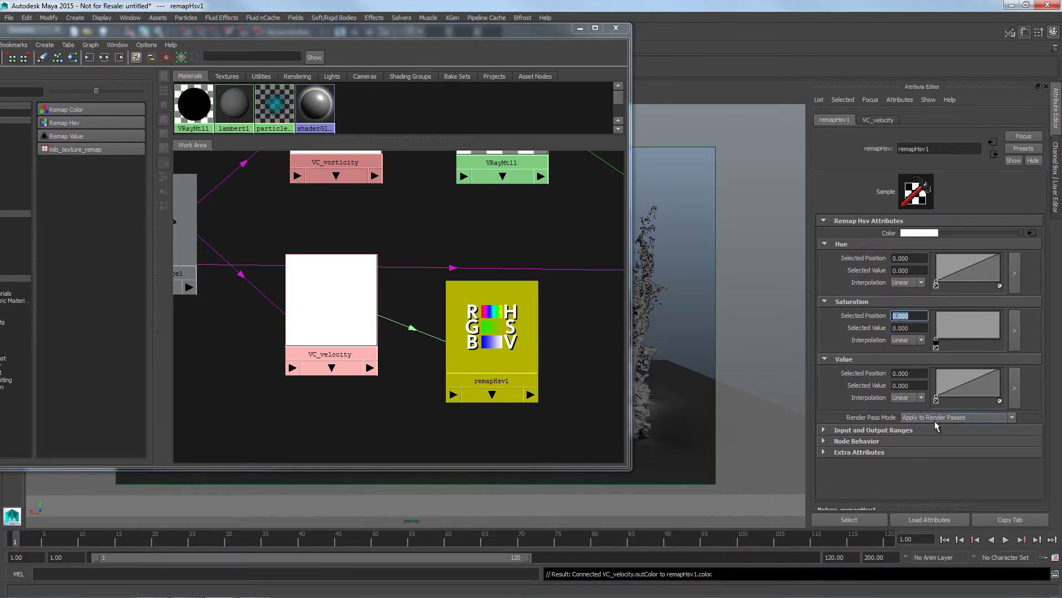
pyautogui.click(898, 431)
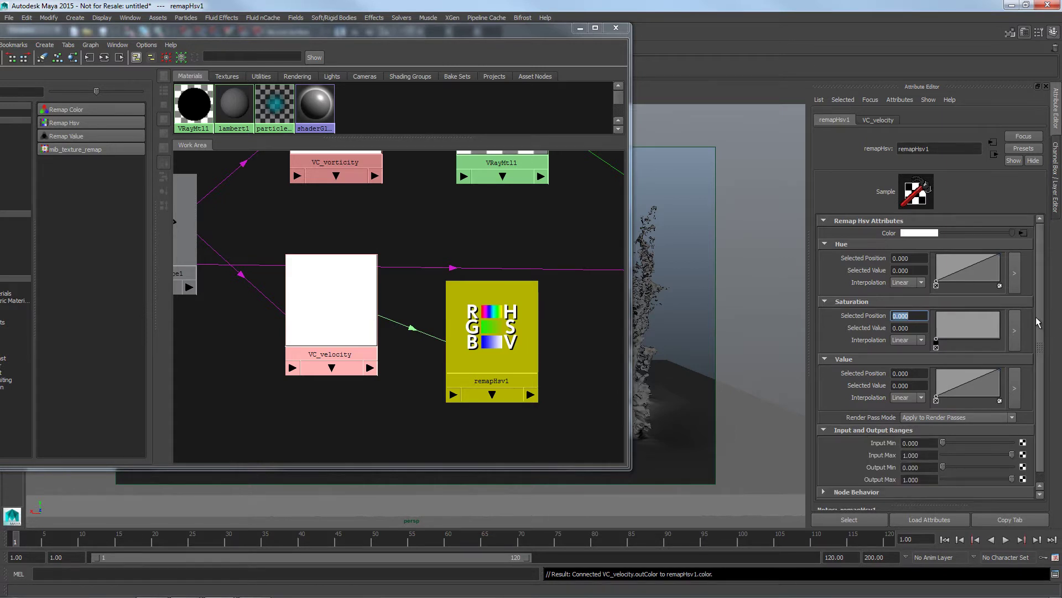
pyautogui.scroll(-2, 1046, 353)
pyautogui.click(936, 443)
pyautogui.write('60.000')
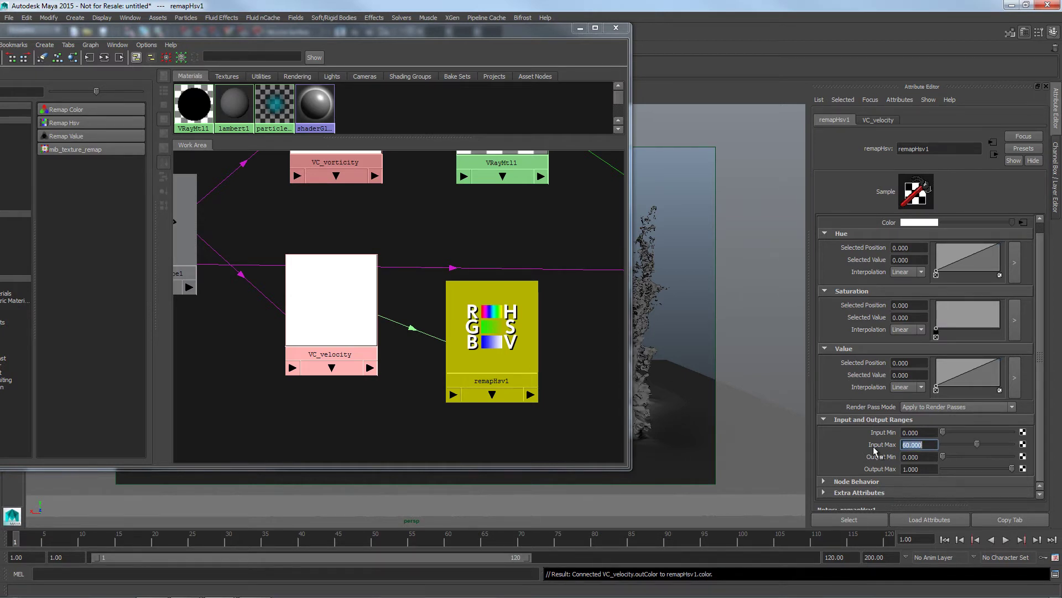
pyautogui.click(924, 433)
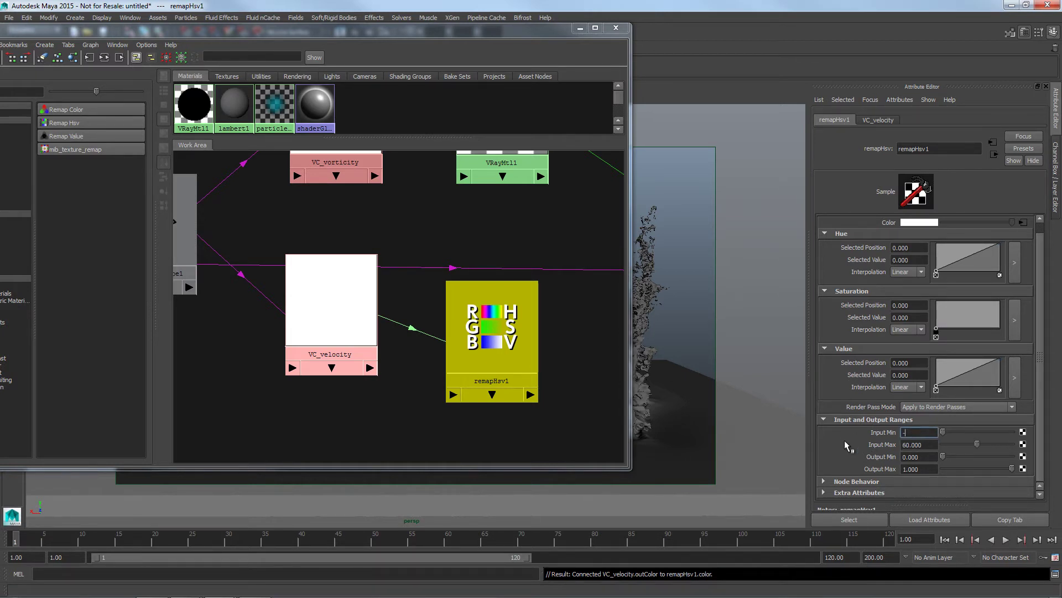
pyautogui.write('-20')
pyautogui.press('Return')
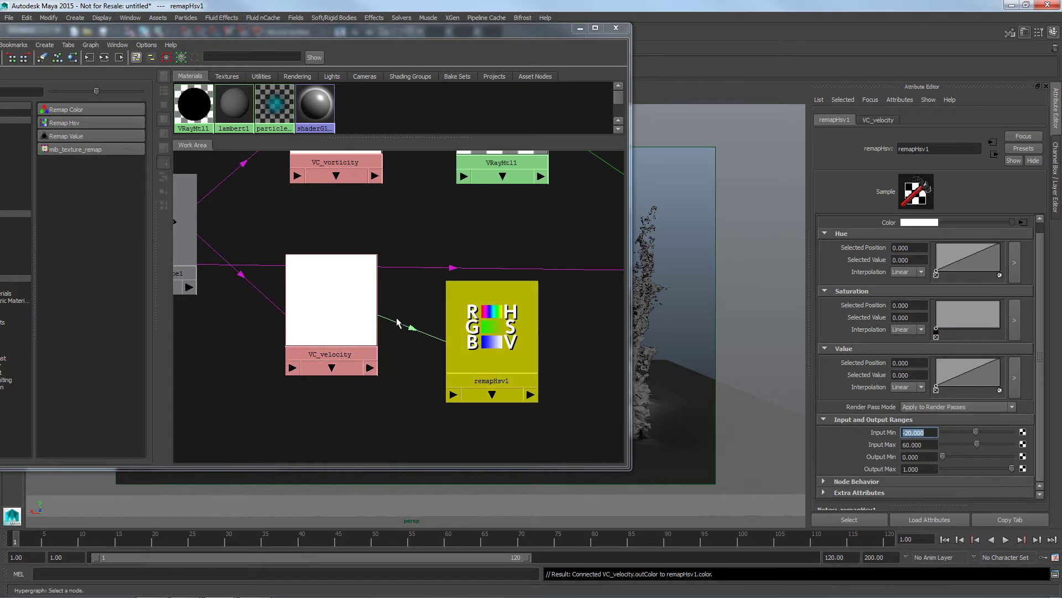
pyautogui.keyDown('alt'); pyautogui.moveTo(421, 345); pyautogui.dragTo(381, 386, button='middle'); pyautogui.keyUp('alt')
pyautogui.scroll(-3, 542, 361)
# Tidy the VC_velocity, remapHsv1 and VRayMtl1 nodes, then connect remapHsv1 into VRayMtl1's Diffuse Color.
pyautogui.keyDown('alt'); pyautogui.moveTo(463, 343); pyautogui.dragTo(434, 344, button='middle'); pyautogui.keyUp('alt')
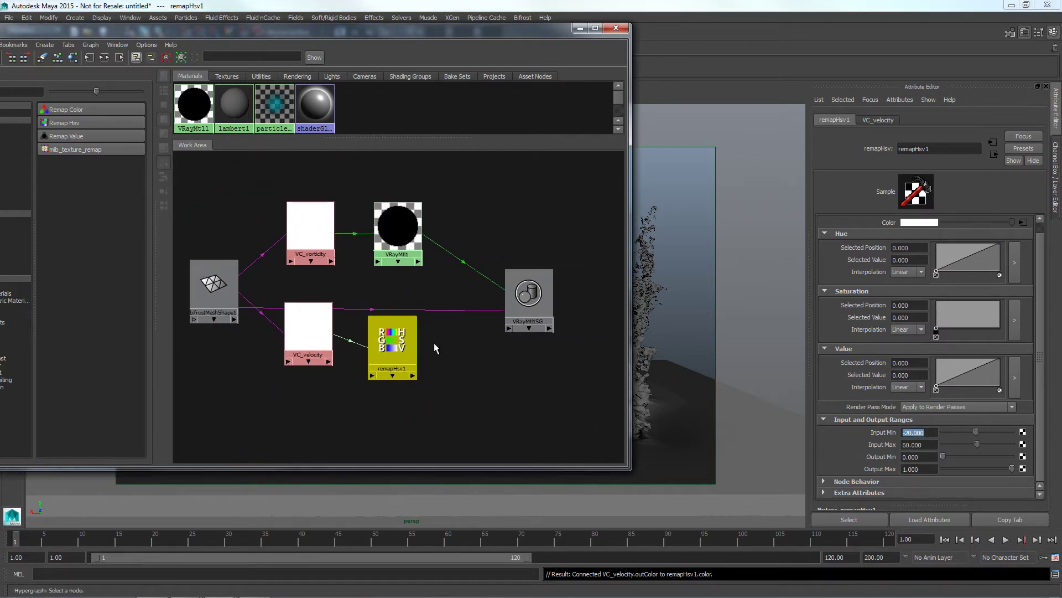
pyautogui.moveTo(398, 230); pyautogui.dragTo(511, 379)
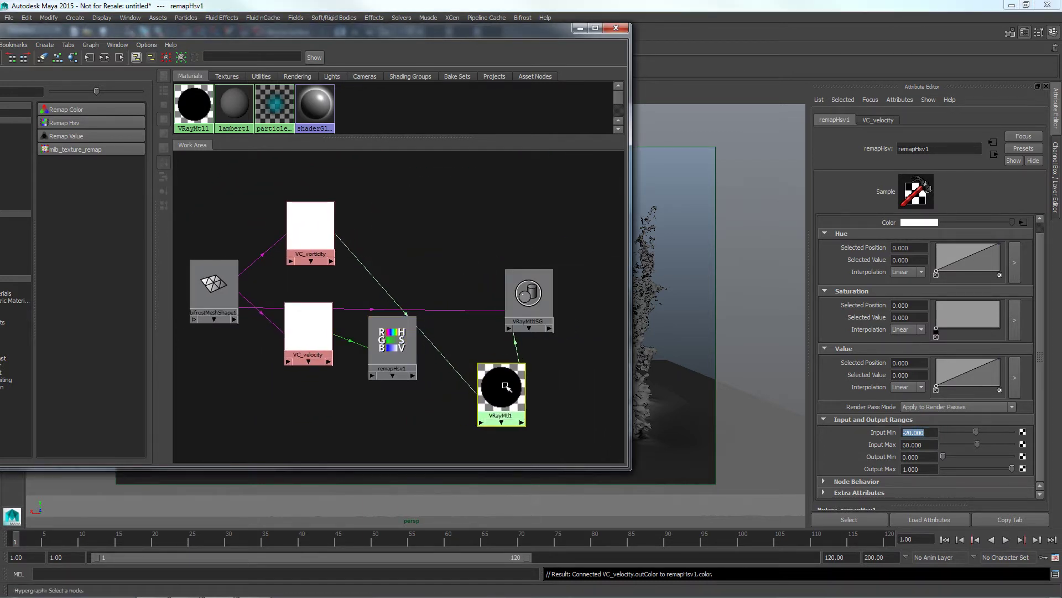
pyautogui.moveTo(454, 384)
pyautogui.keyDown('alt'); pyautogui.mouseDown(button='middle')
pyautogui.moveTo(423, 380)
pyautogui.moveTo(476, 381)
pyautogui.mouseUp(button='middle'); pyautogui.keyUp('alt')
pyautogui.scroll(2, 445, 385)
pyautogui.click(390, 348)
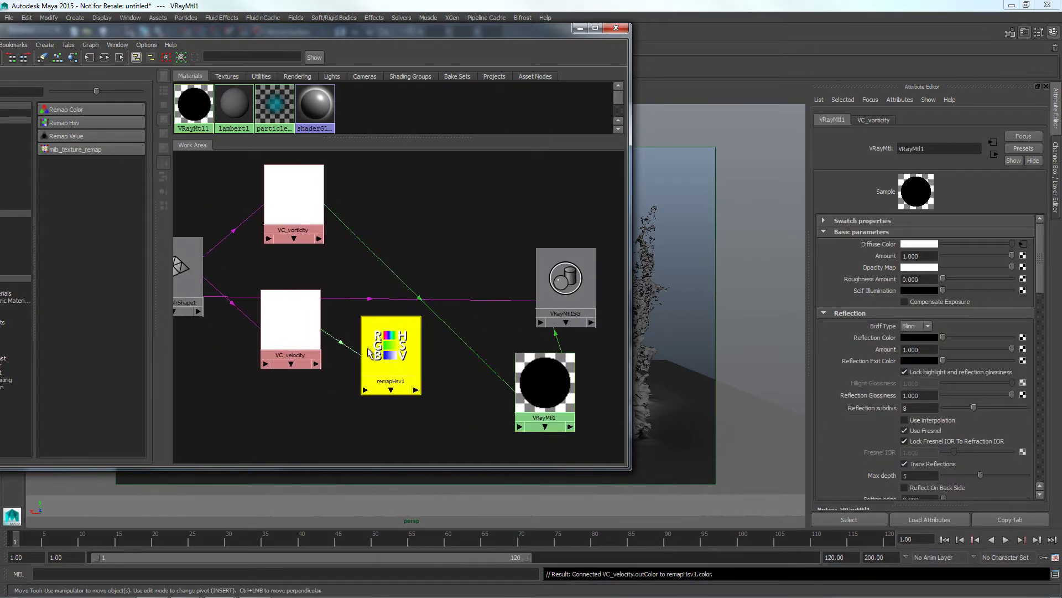
pyautogui.click(281, 349)
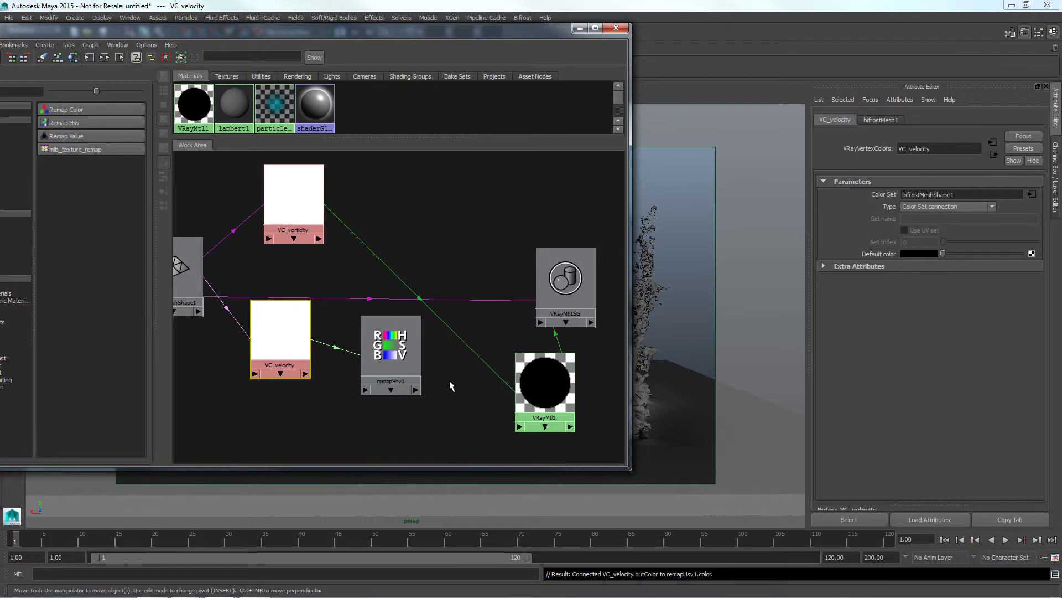
pyautogui.scroll(1, 449, 380)
pyautogui.keyDown('alt'); pyautogui.moveTo(460, 363); pyautogui.dragTo(458, 346, button='middle'); pyautogui.keyUp('alt')
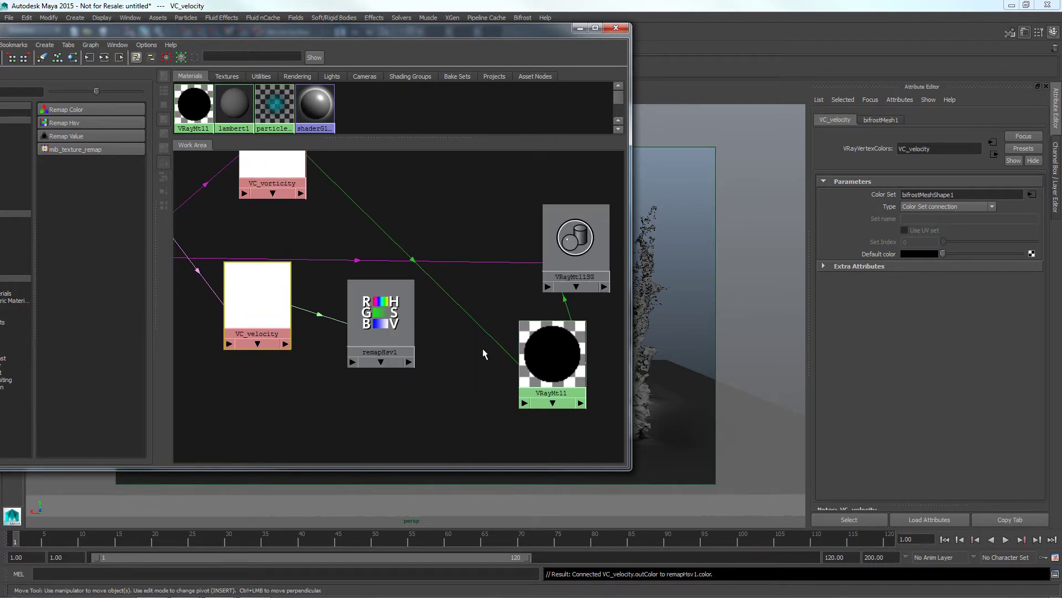
pyautogui.moveTo(531, 354); pyautogui.dragTo(497, 336)
pyautogui.moveTo(369, 330); pyautogui.dragTo(351, 332)
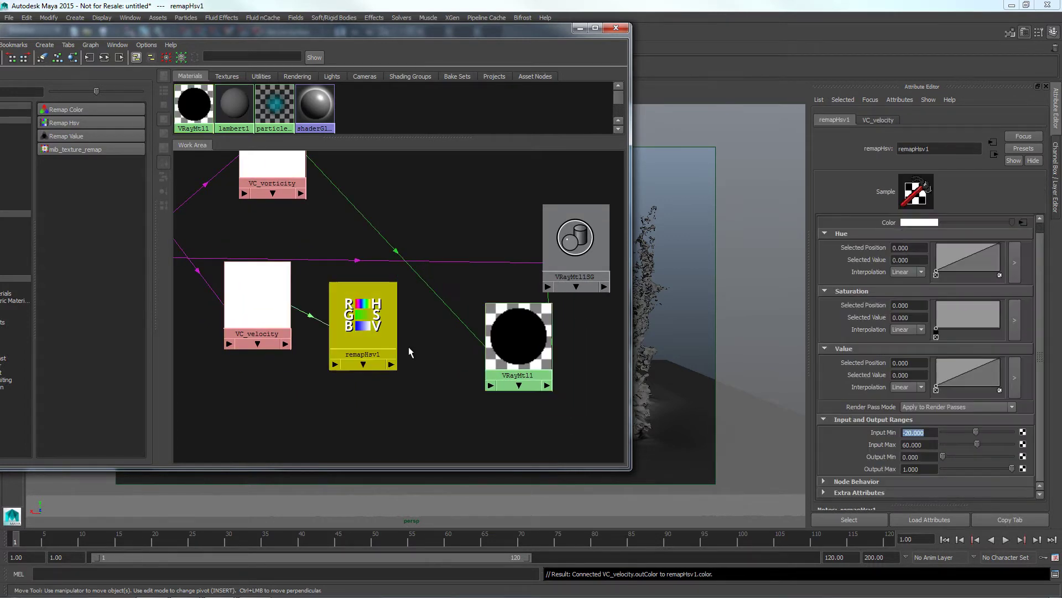
pyautogui.moveTo(522, 328); pyautogui.dragTo(496, 337)
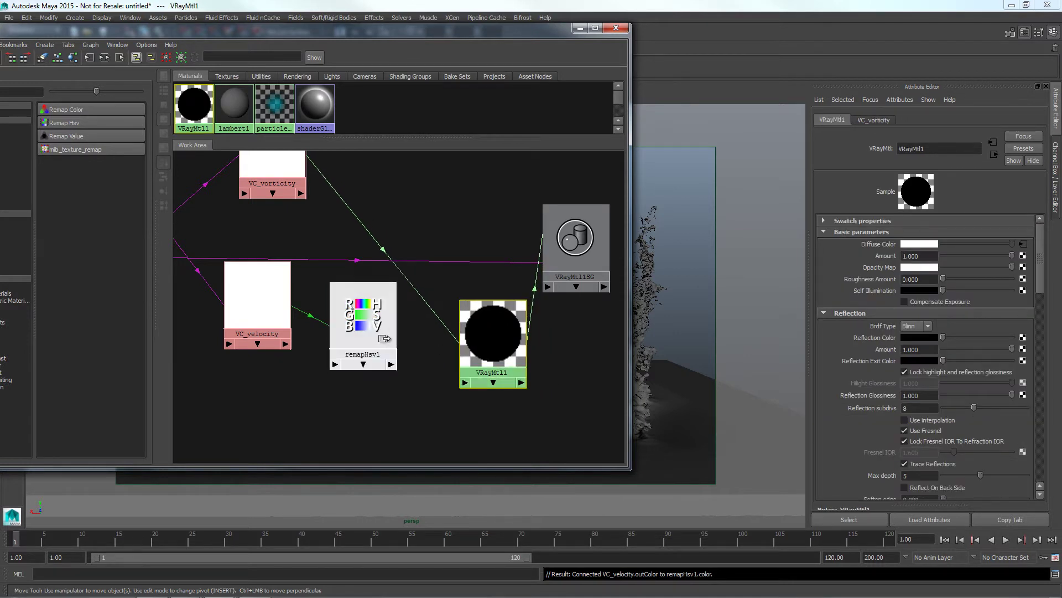
pyautogui.moveTo(363, 319); pyautogui.dragTo(837, 244, button='middle')
# Render a V-Ray test of the velocity-coloured splash, check it, and close the frame buffer.
pyautogui.click(579, 28)
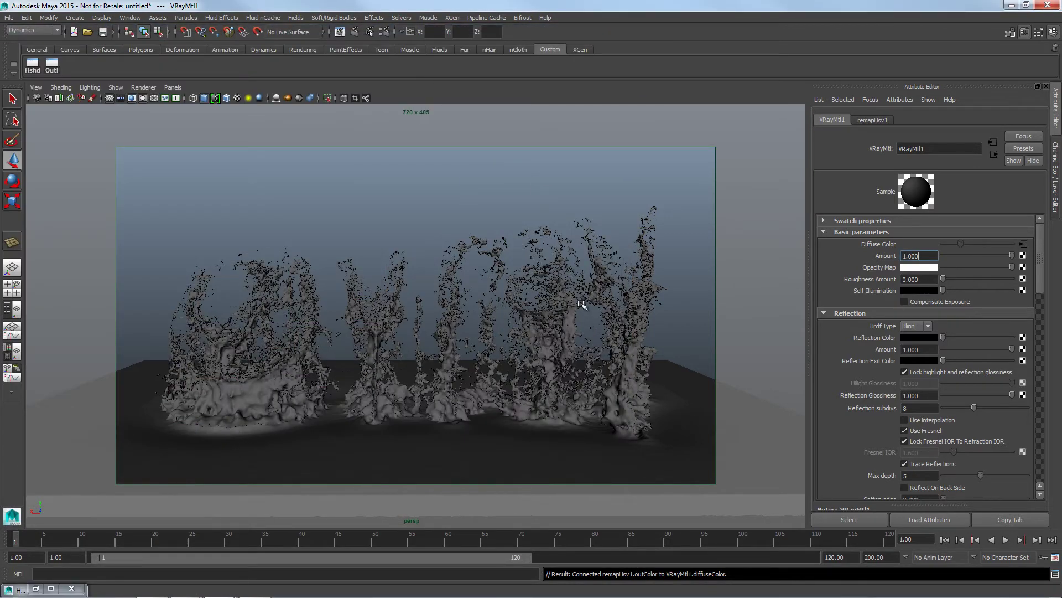
pyautogui.click(355, 31)
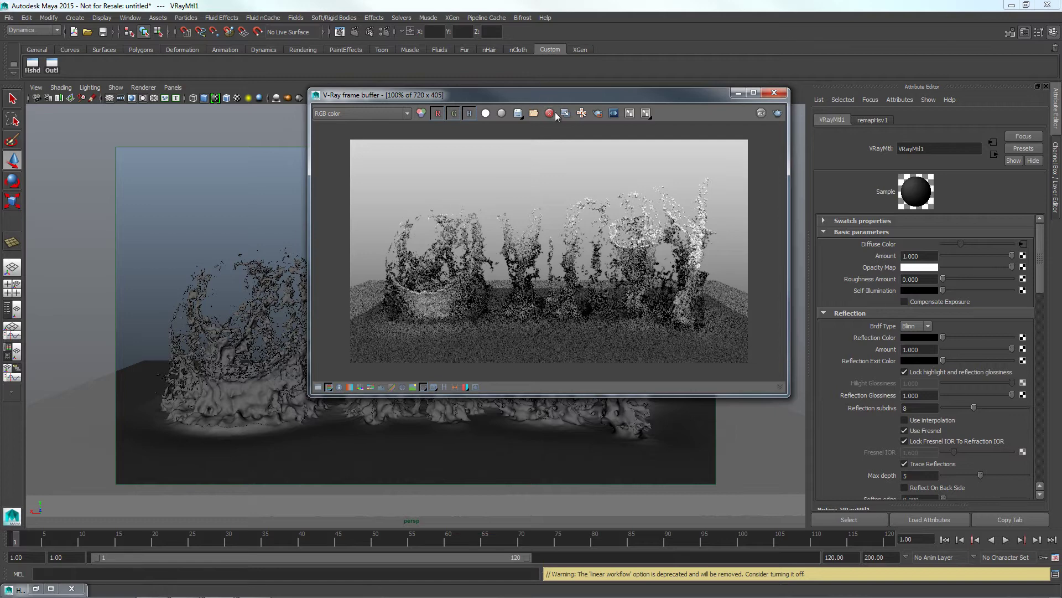
pyautogui.moveTo(551, 101); pyautogui.dragTo(516, 105)
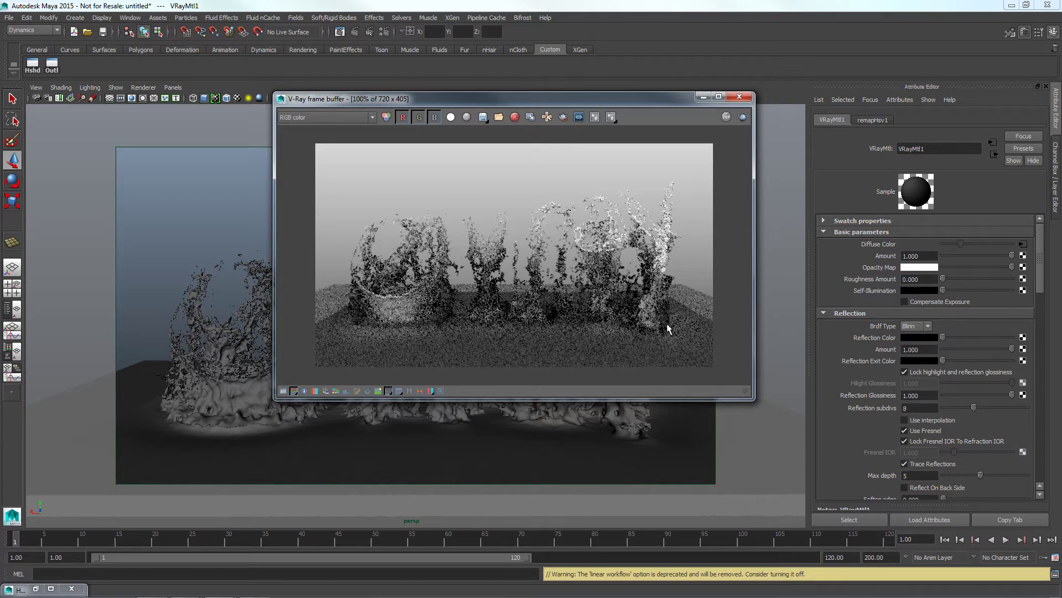
pyautogui.click(740, 97)
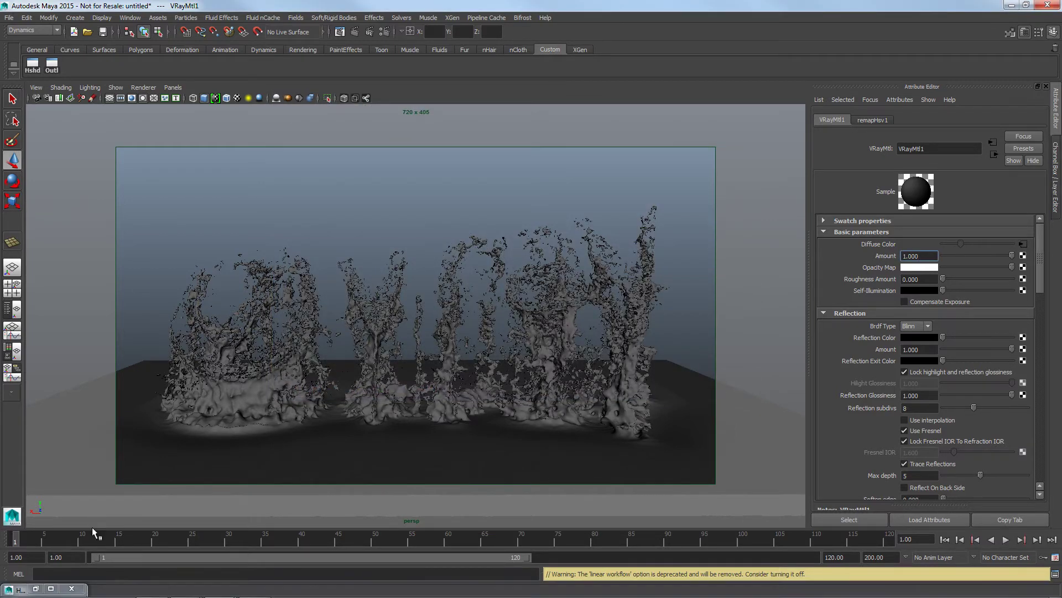
# Create a VRay Blend Mtl in the maximized Hypershade and rename it 'liquido'.
pyautogui.doubleClick(36, 587)
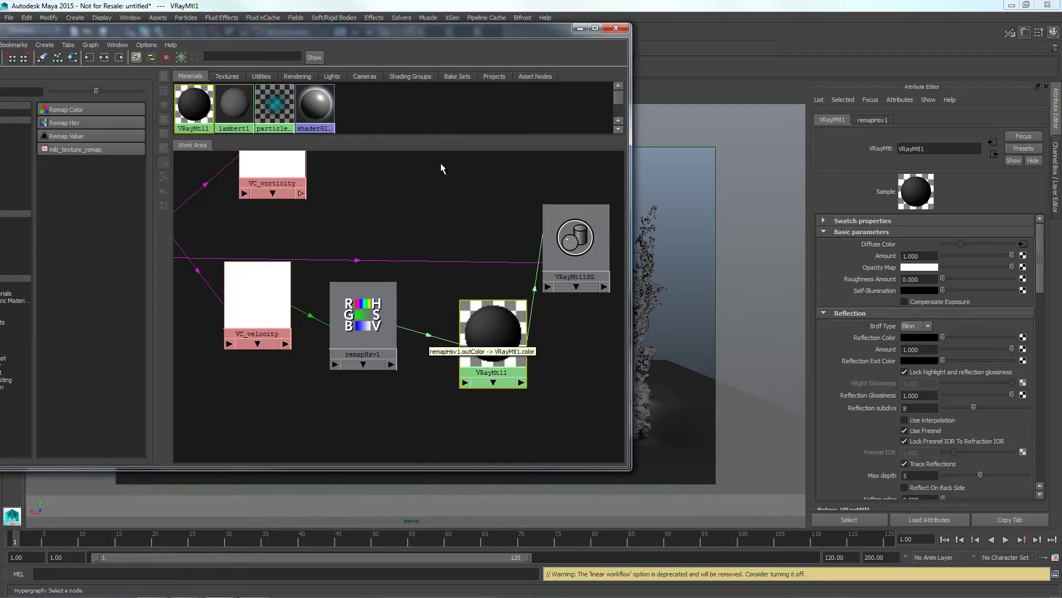
pyautogui.click(595, 28)
pyautogui.press('a')
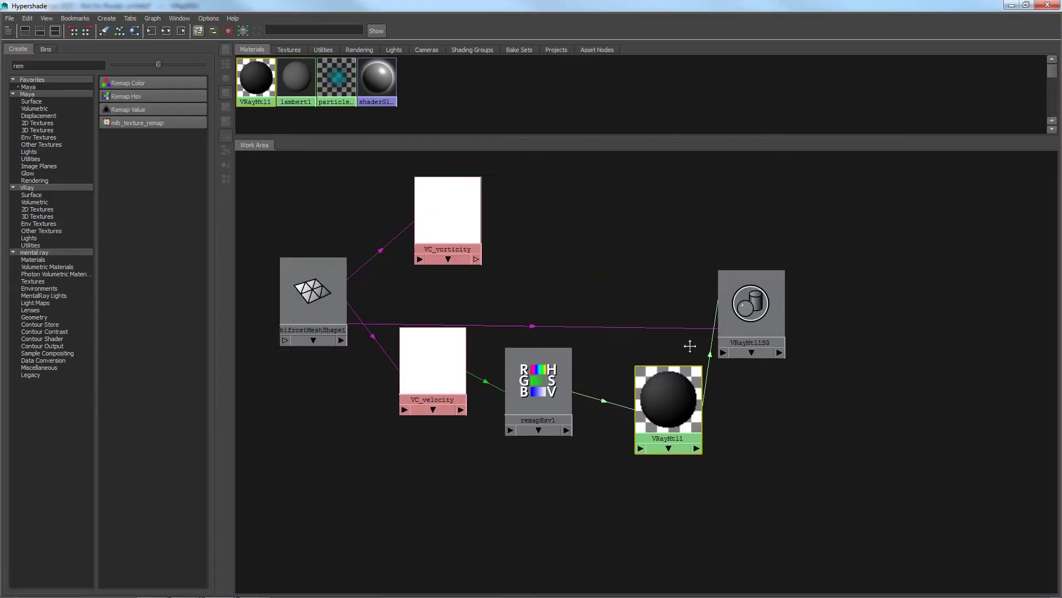
pyautogui.doubleClick(49, 66)
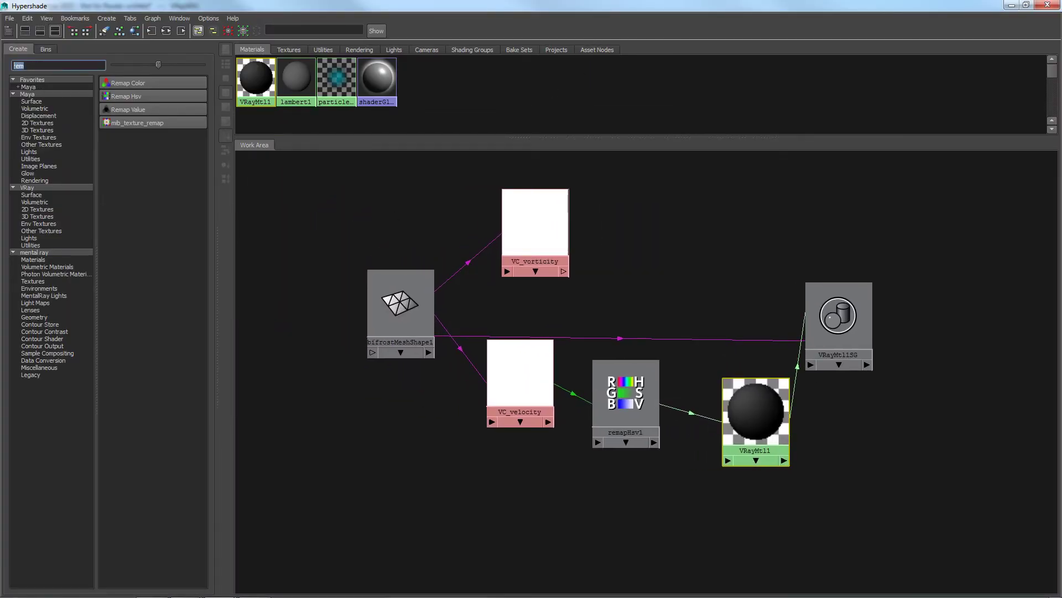
pyautogui.write('Vr')
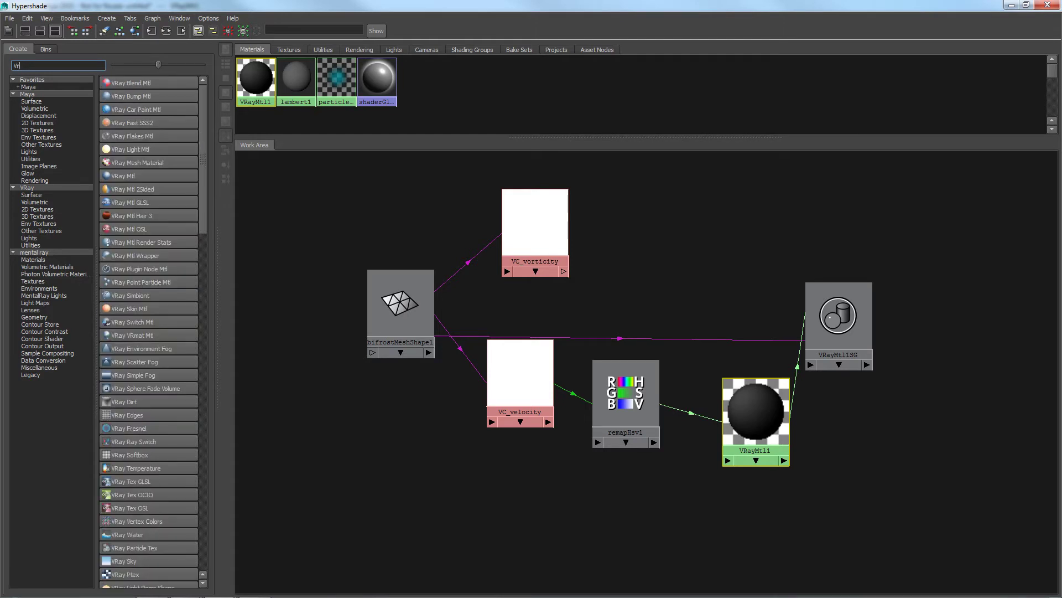
pyautogui.write('aay')
pyautogui.click(132, 83)
pyautogui.moveTo(375, 300); pyautogui.dragTo(747, 222)
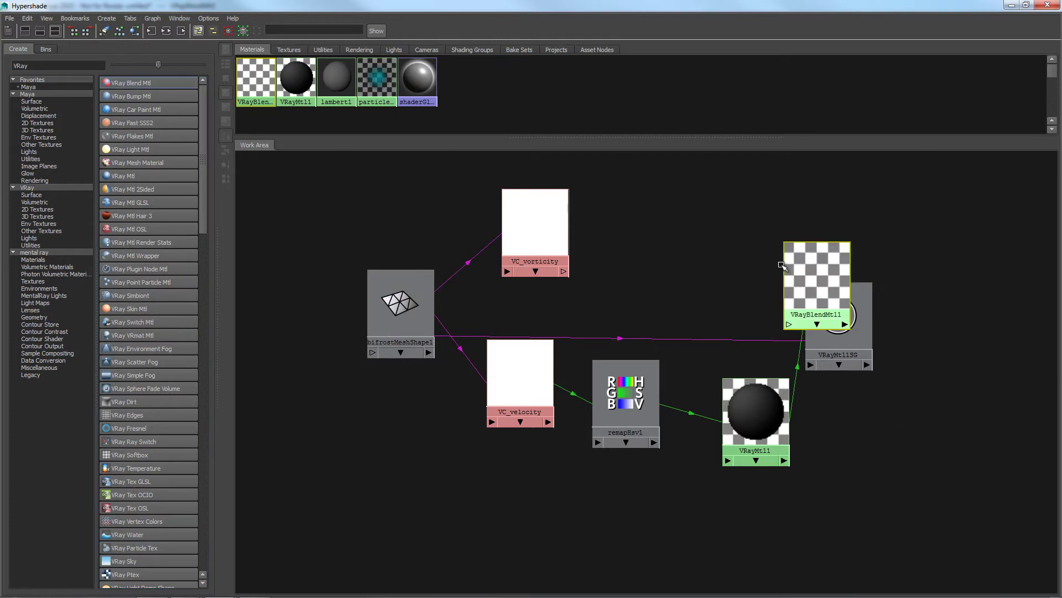
pyautogui.rightClick(747, 222)
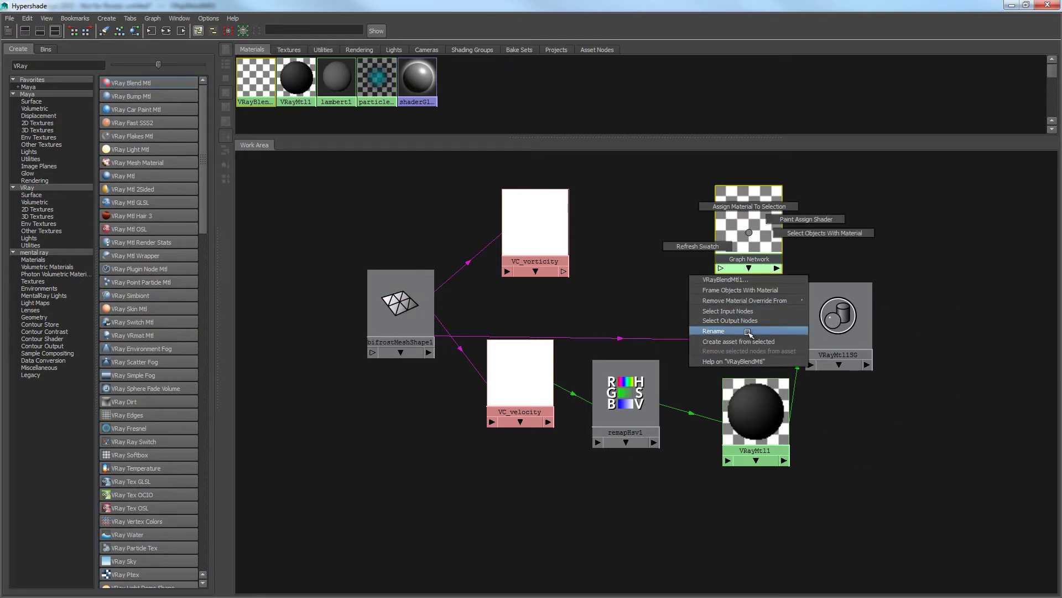
pyautogui.click(728, 328)
pyautogui.write('l')
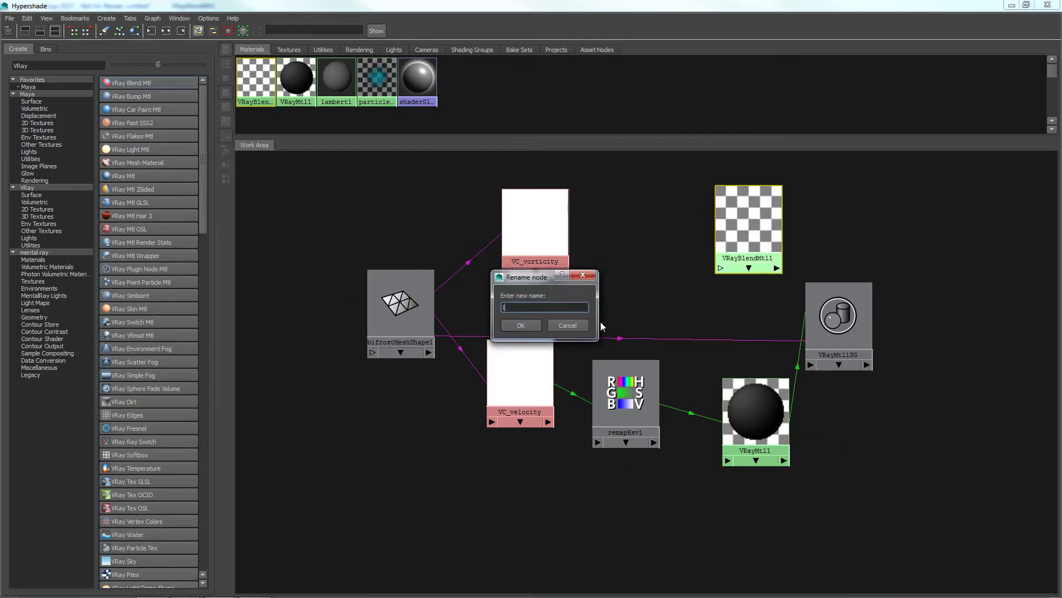
pyautogui.write('iquido')
pyautogui.press('Return')
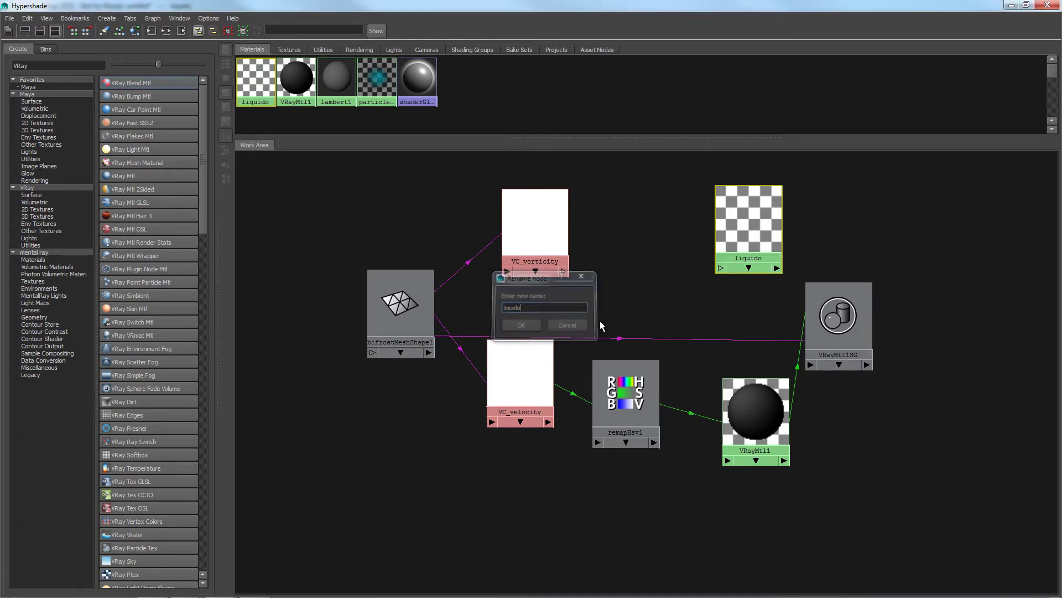
# Create a VRay Mtl beside liquido and rename it 'agua'.
pyautogui.click(137, 176)
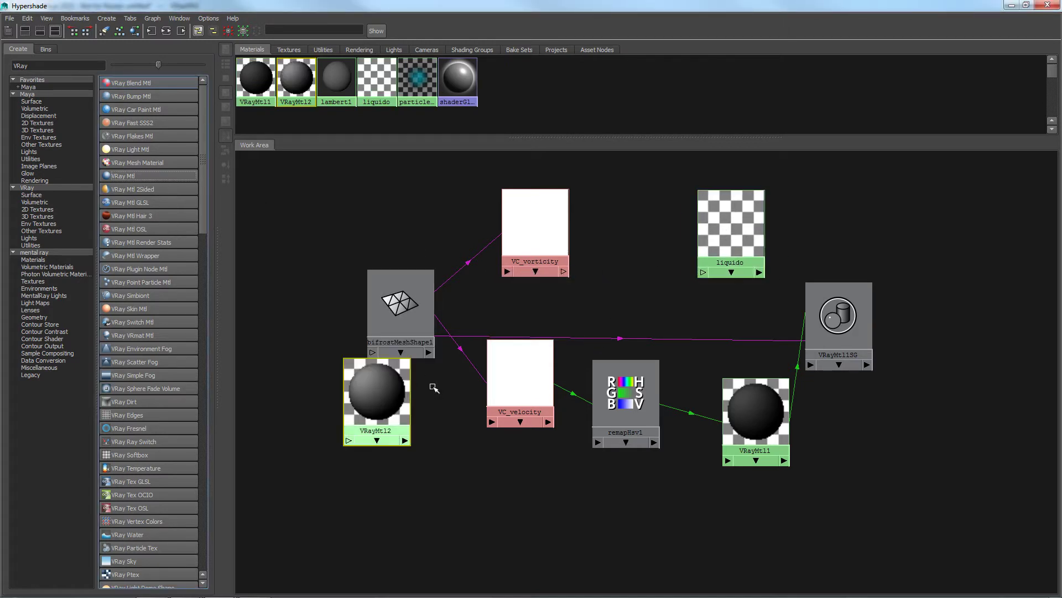
pyautogui.moveTo(377, 395); pyautogui.dragTo(639, 227)
pyautogui.rightClick(639, 227)
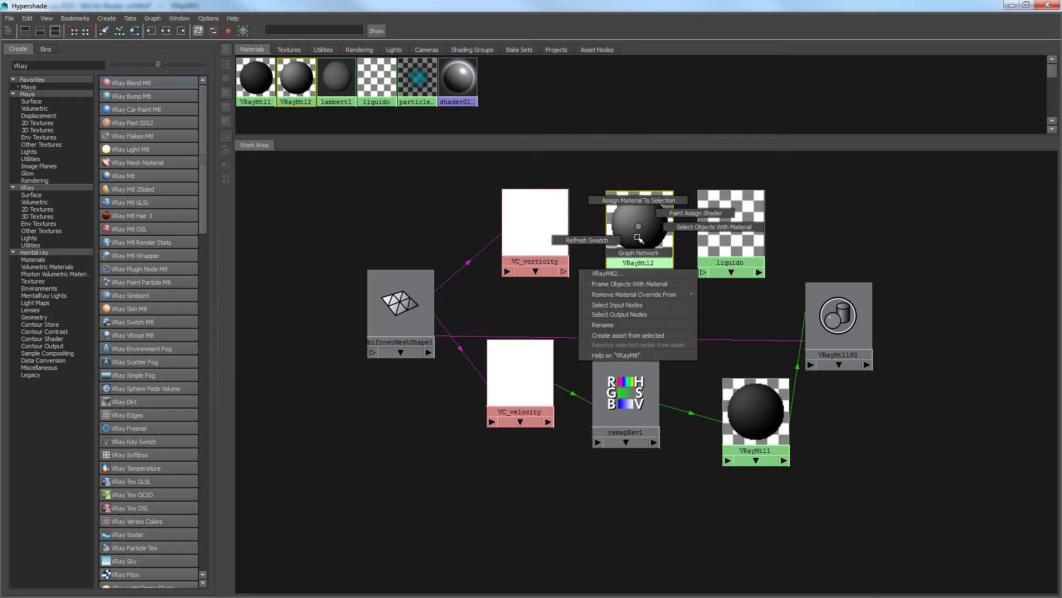
pyautogui.click(641, 324)
pyautogui.write('agua')
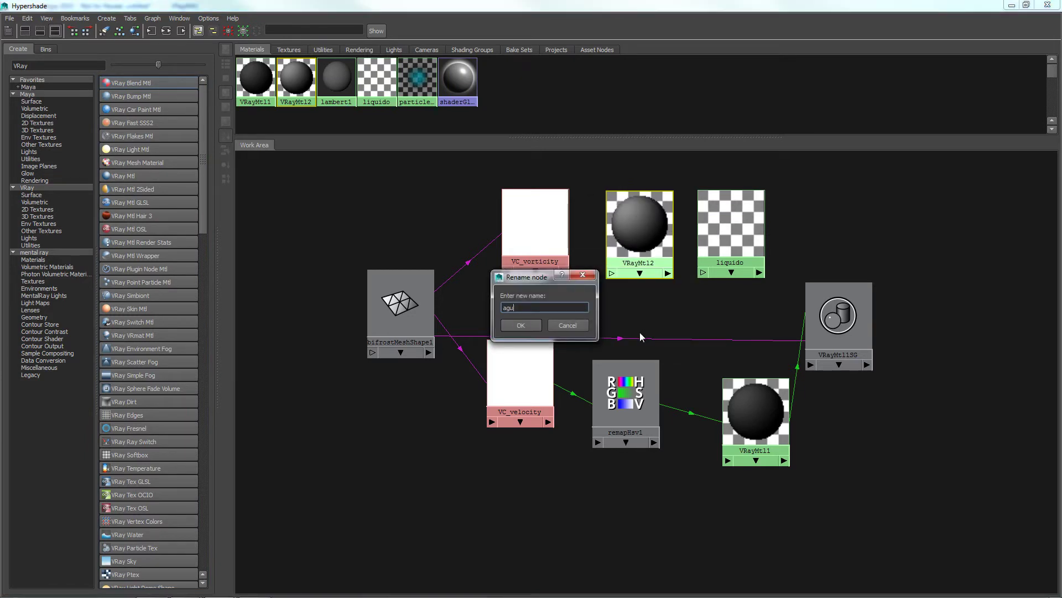
pyautogui.press('Return')
pyautogui.moveTo(638, 251); pyautogui.dragTo(640, 234)
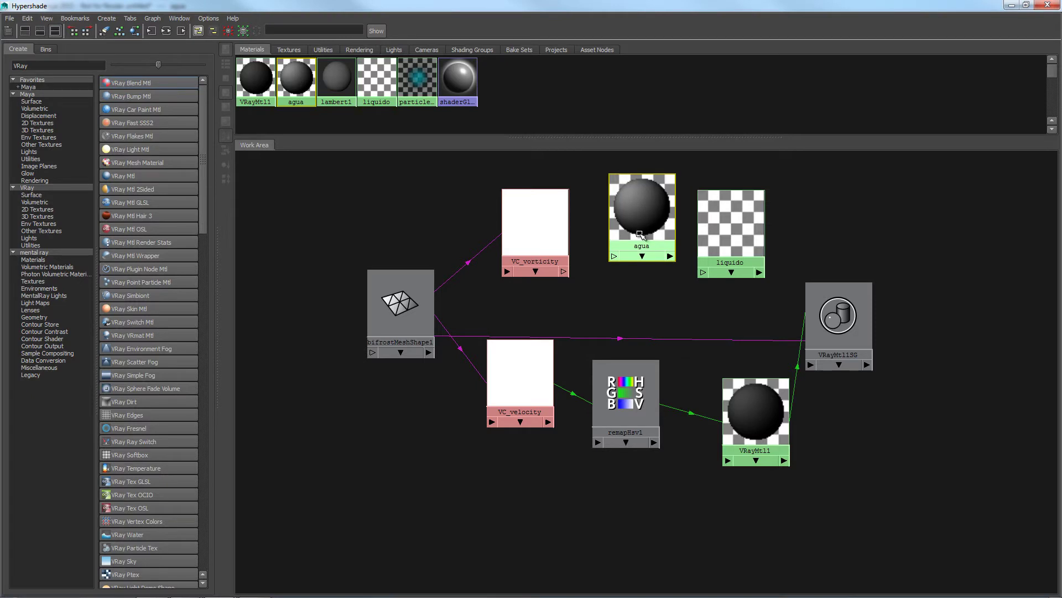
# Duplicate agua as 'espuma' and tidy the liquido, agua and espuma node positions.
pyautogui.hotkey('ctrl', 'd')
pyautogui.moveTo(377, 486); pyautogui.dragTo(638, 300)
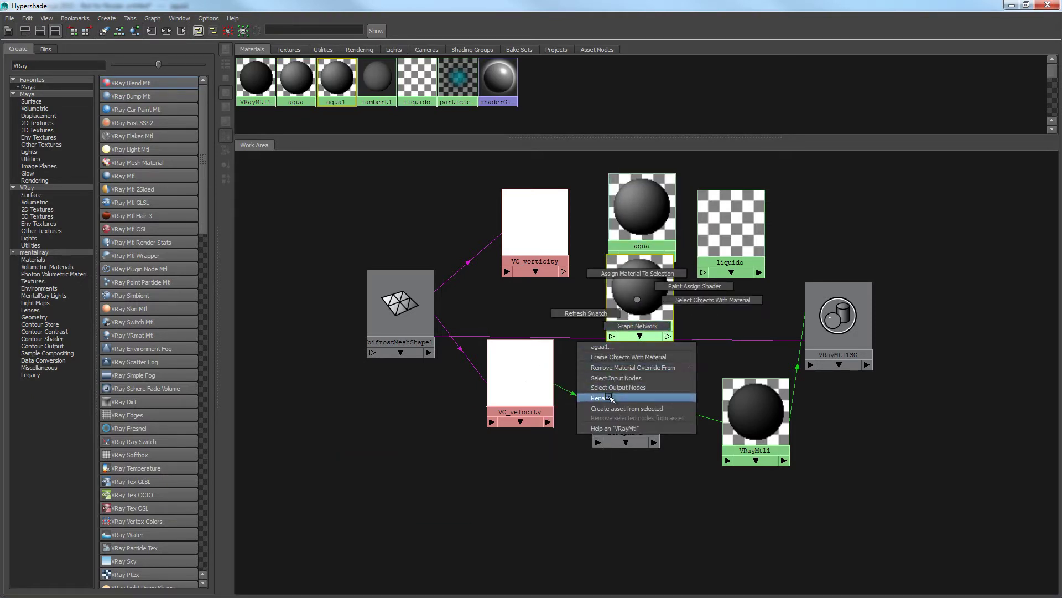
pyautogui.moveTo(638, 300); pyautogui.dragTo(625, 396, button='right')
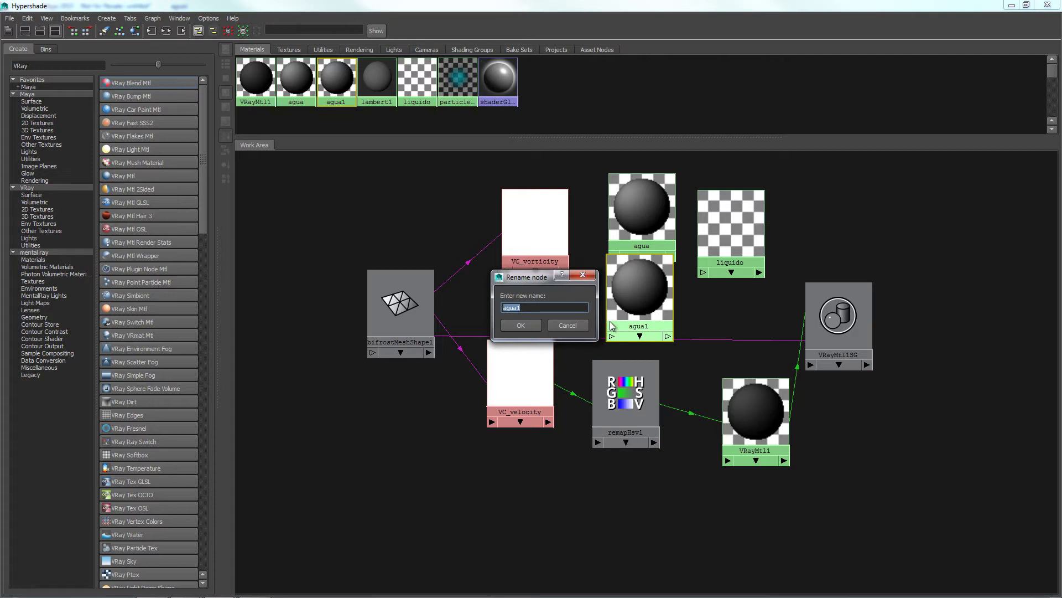
pyautogui.press('Return')
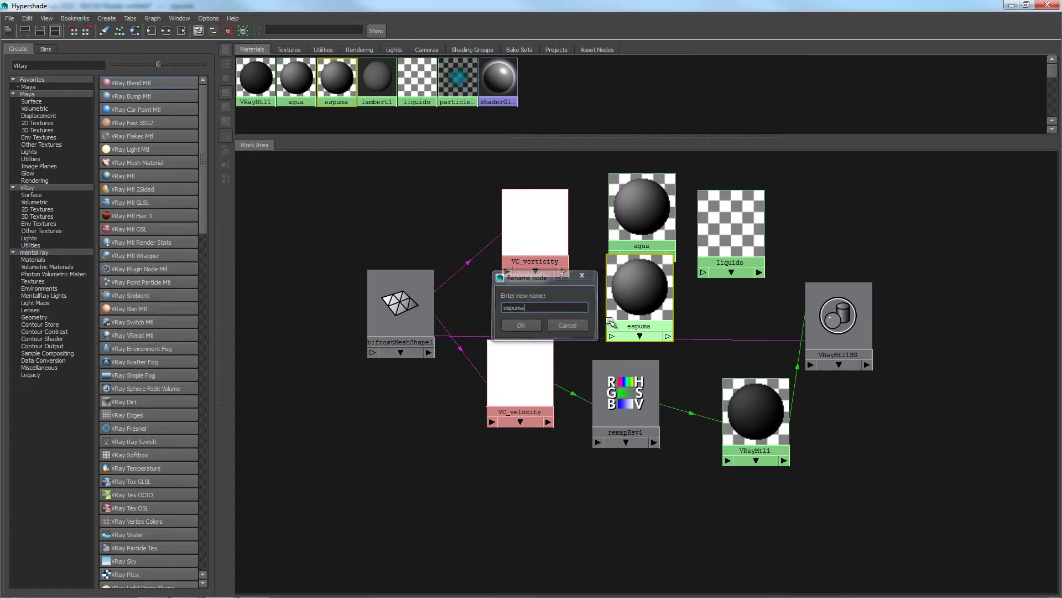
pyautogui.moveTo(726, 221); pyautogui.dragTo(906, 238)
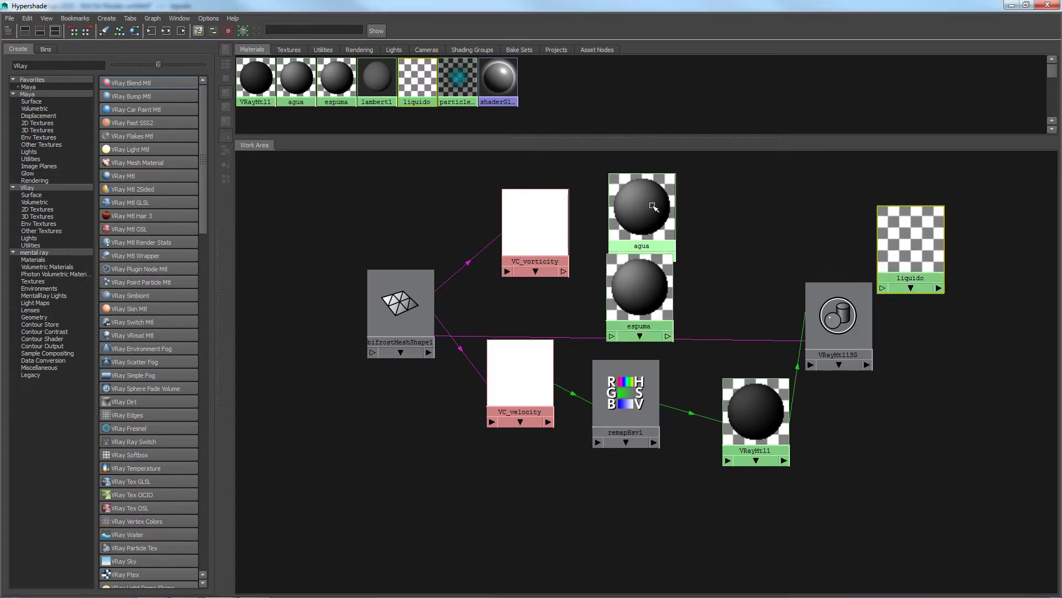
pyautogui.moveTo(642, 216); pyautogui.dragTo(689, 202)
pyautogui.moveTo(640, 287); pyautogui.dragTo(650, 299)
# Connect agua to liquido's Base Material and espuma to Coat Material 0, then tidy nodes.
pyautogui.click(1024, 7)
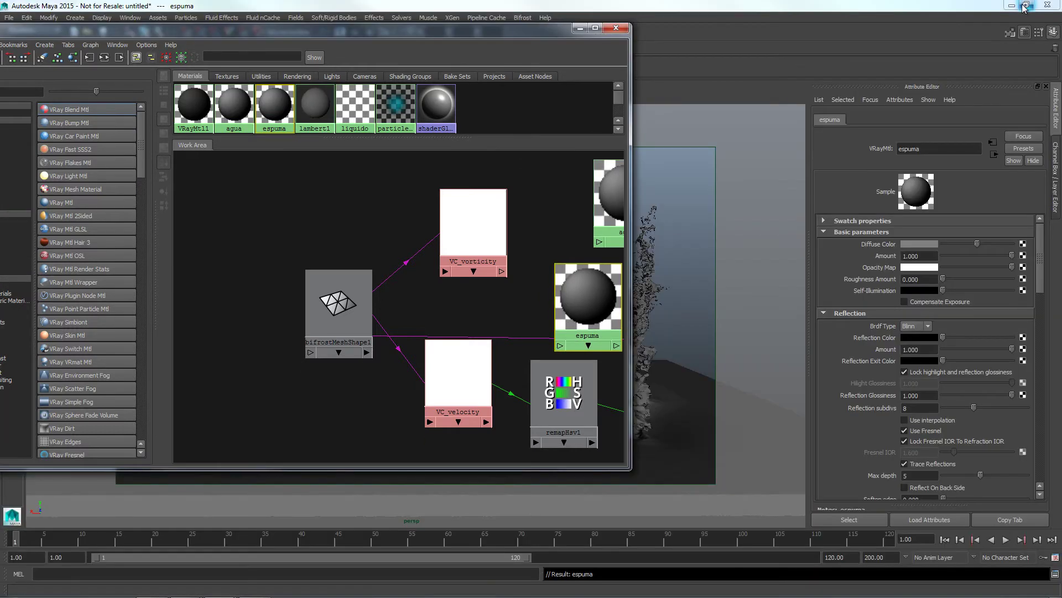
pyautogui.keyDown('alt'); pyautogui.moveTo(499, 294); pyautogui.dragTo(231, 276, button='middle'); pyautogui.keyUp('alt')
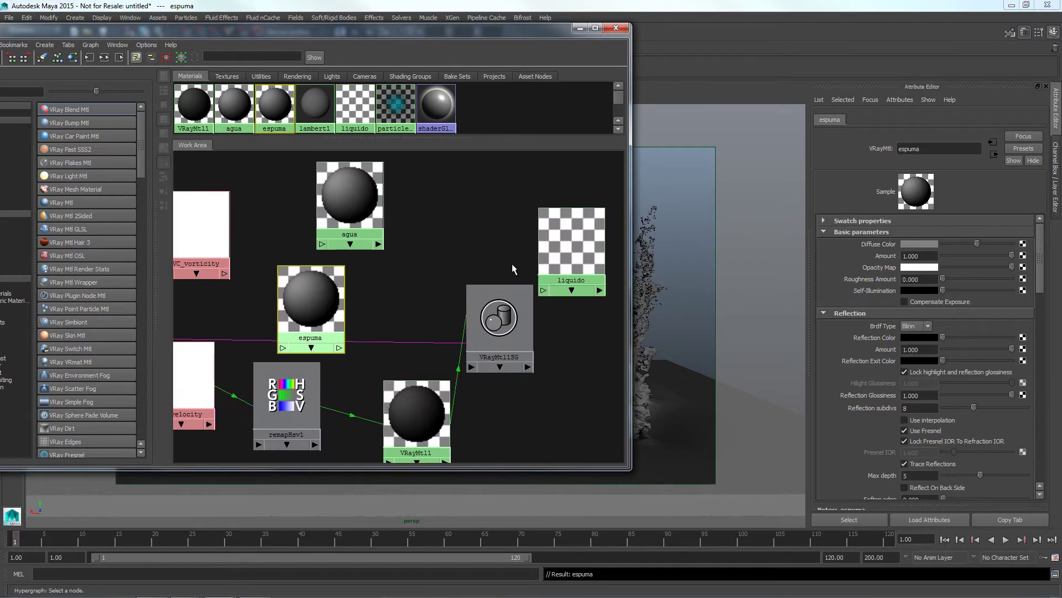
pyautogui.moveTo(587, 245); pyautogui.dragTo(537, 221)
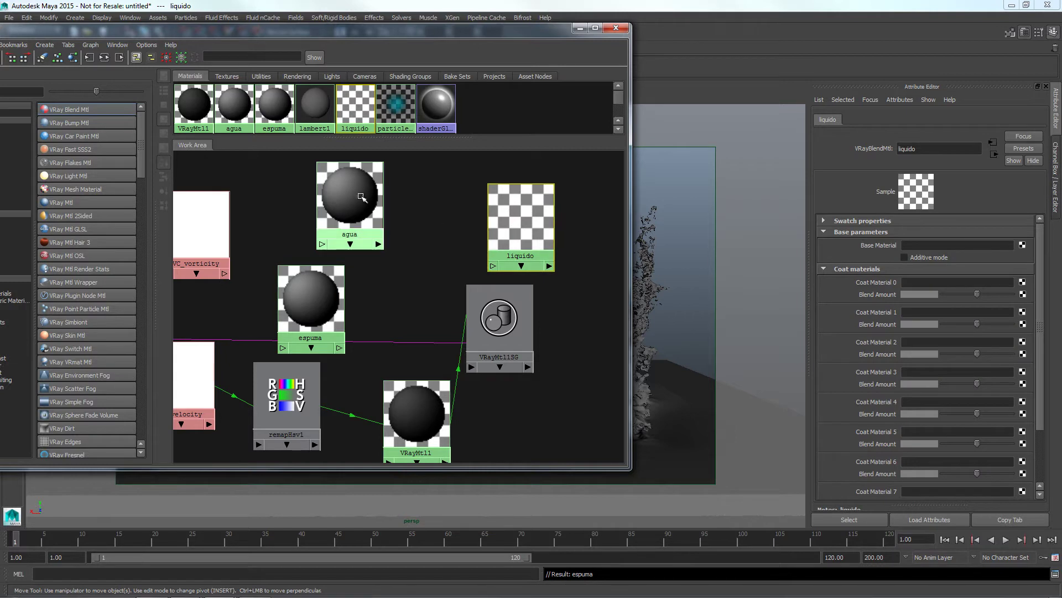
pyautogui.moveTo(799, 244); pyautogui.dragTo(855, 248, button='middle')
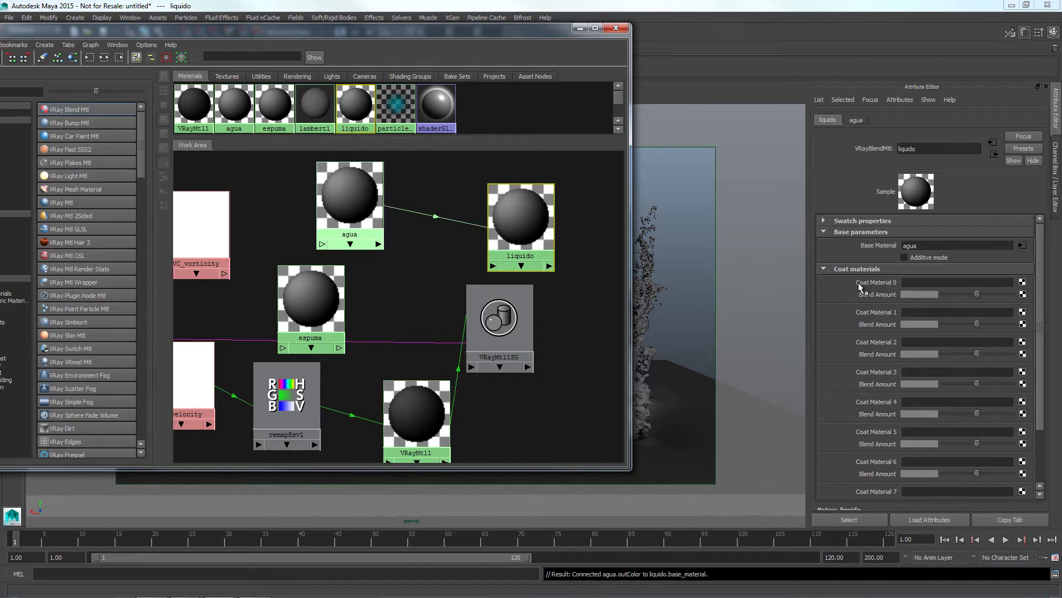
pyautogui.moveTo(524, 235); pyautogui.dragTo(525, 239)
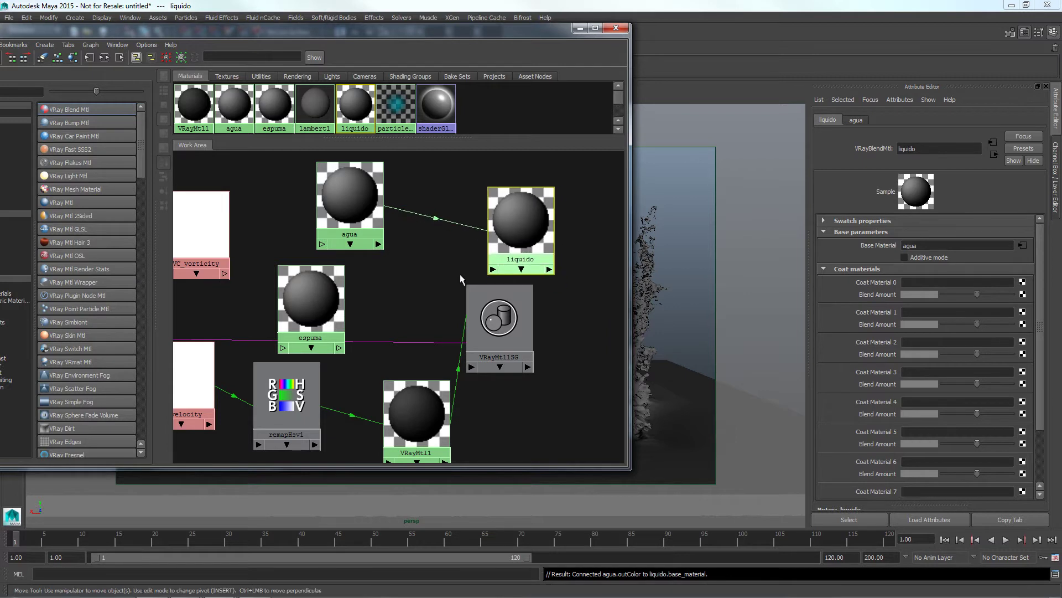
pyautogui.moveTo(310, 310); pyautogui.dragTo(839, 285, button='middle')
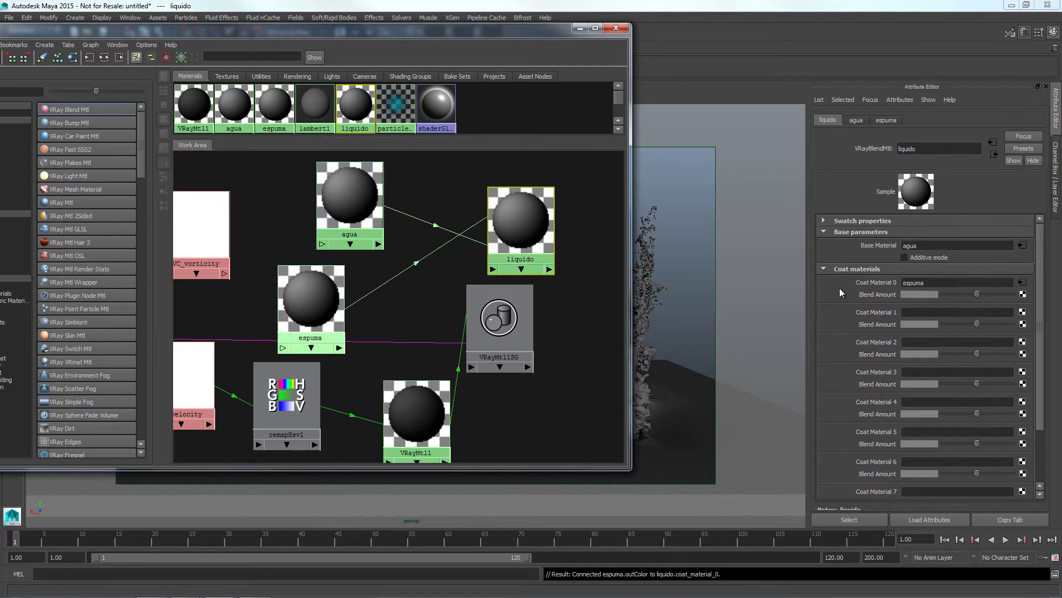
pyautogui.moveTo(361, 199)
pyautogui.mouseDown()
pyautogui.moveTo(383, 209)
pyautogui.moveTo(397, 308)
pyautogui.mouseUp()
pyautogui.moveTo(312, 293); pyautogui.dragTo(334, 201)
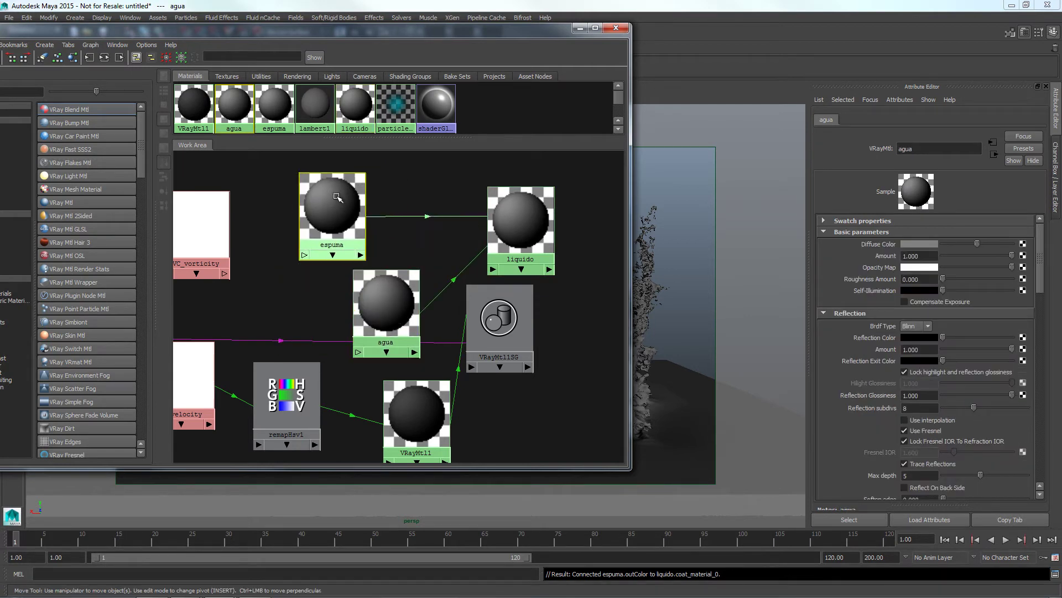
pyautogui.moveTo(378, 291); pyautogui.dragTo(401, 268)
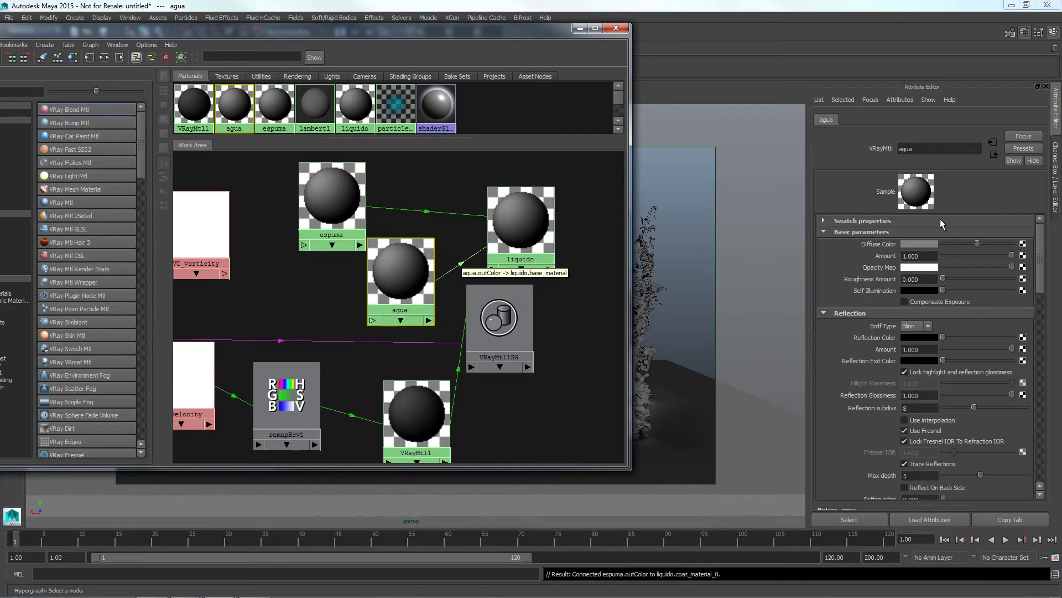
# Set agua's diffuse colour to a bright cyan-blue.
pyautogui.click(928, 243)
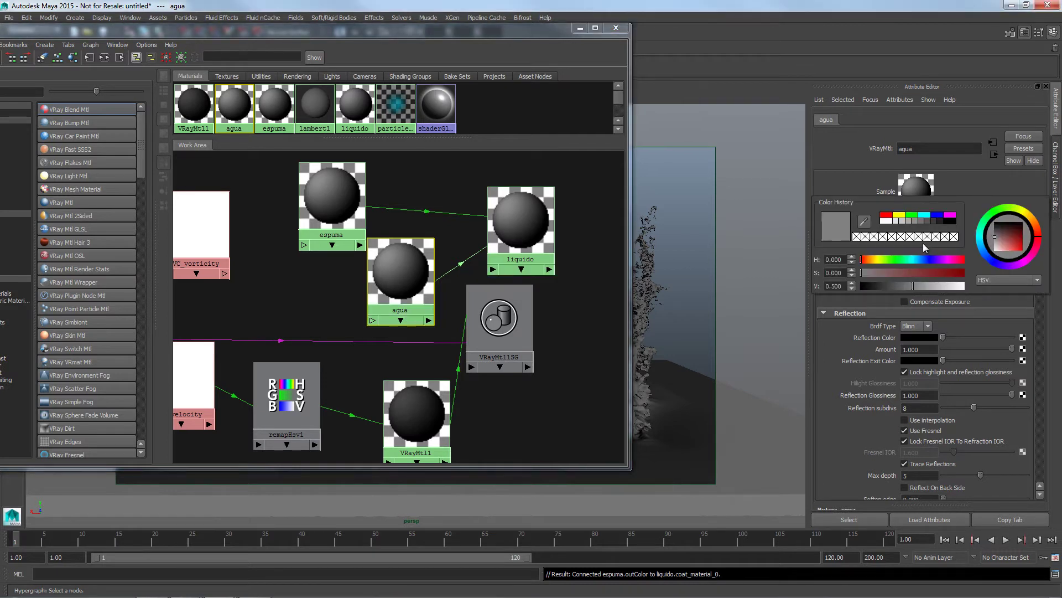
pyautogui.click(937, 215)
pyautogui.moveTo(930, 265); pyautogui.dragTo(915, 260)
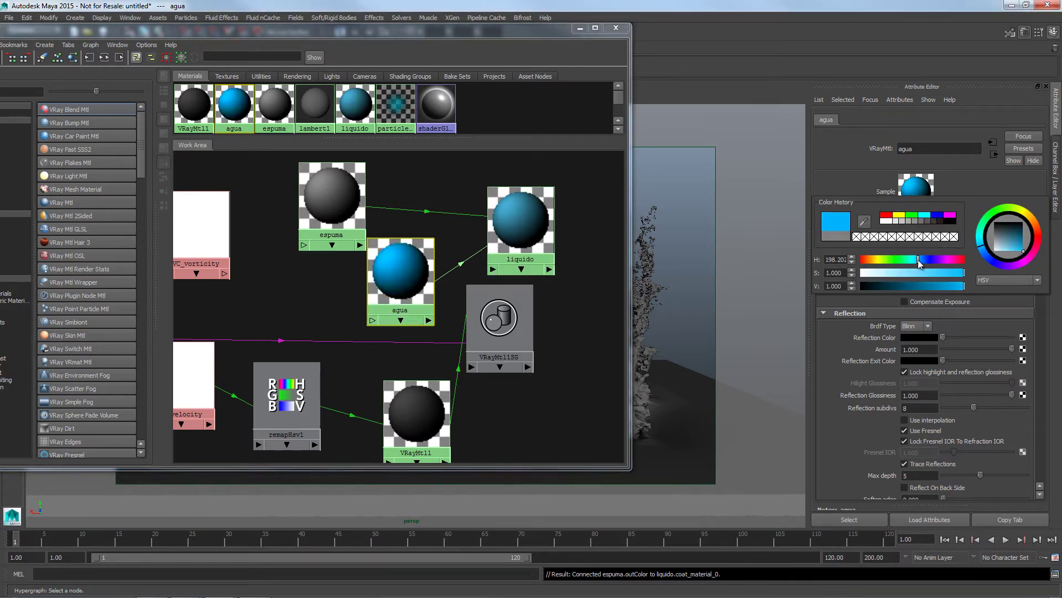
# Set espuma's diffuse colour to white, then select the Bifrost liquid mesh.
pyautogui.click(355, 200)
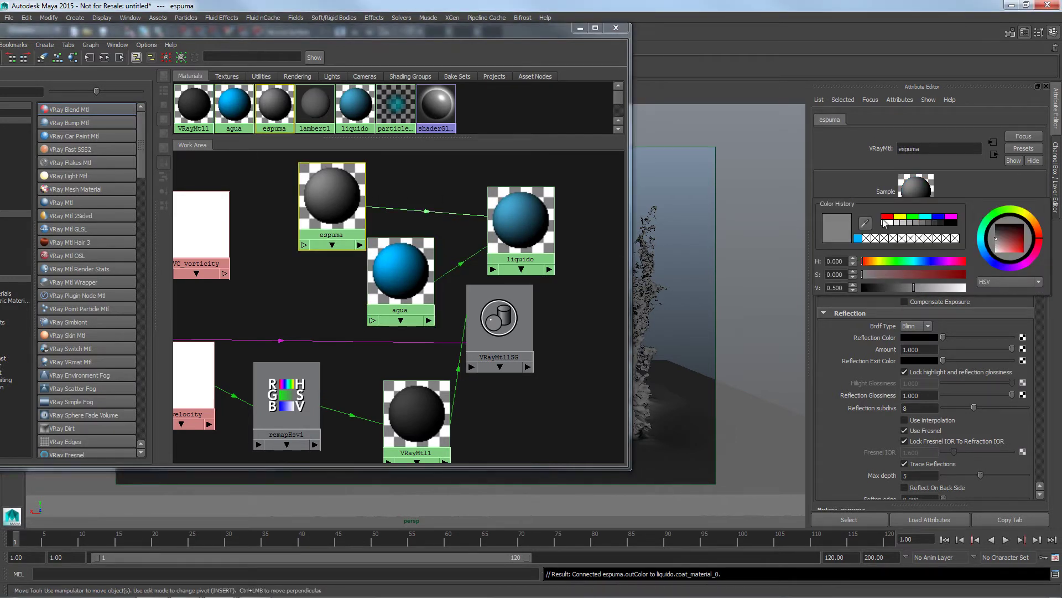
pyautogui.click(884, 223)
pyautogui.moveTo(520, 232); pyautogui.dragTo(524, 232)
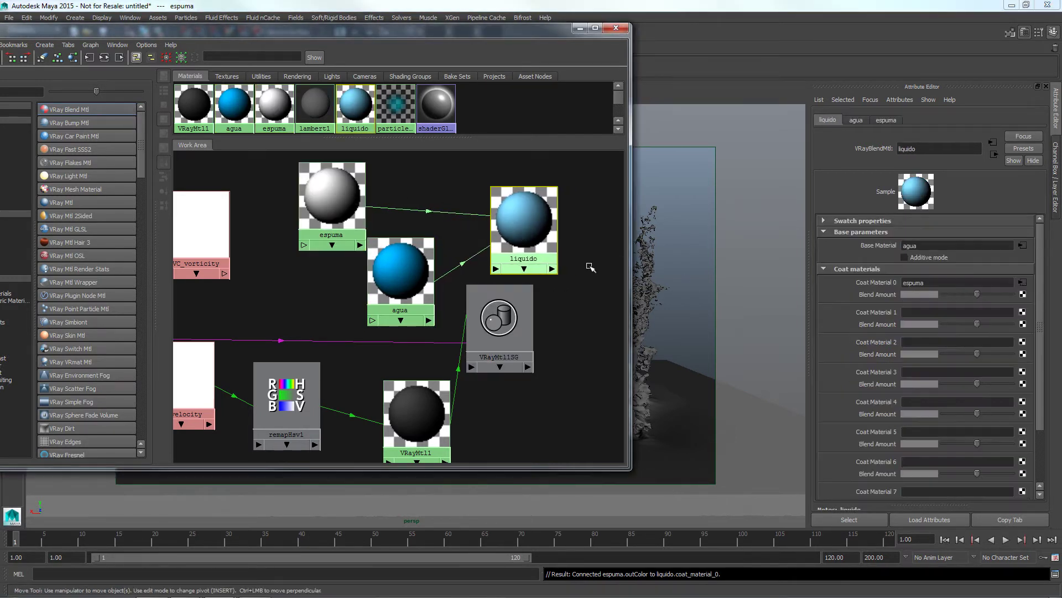
pyautogui.click(654, 268)
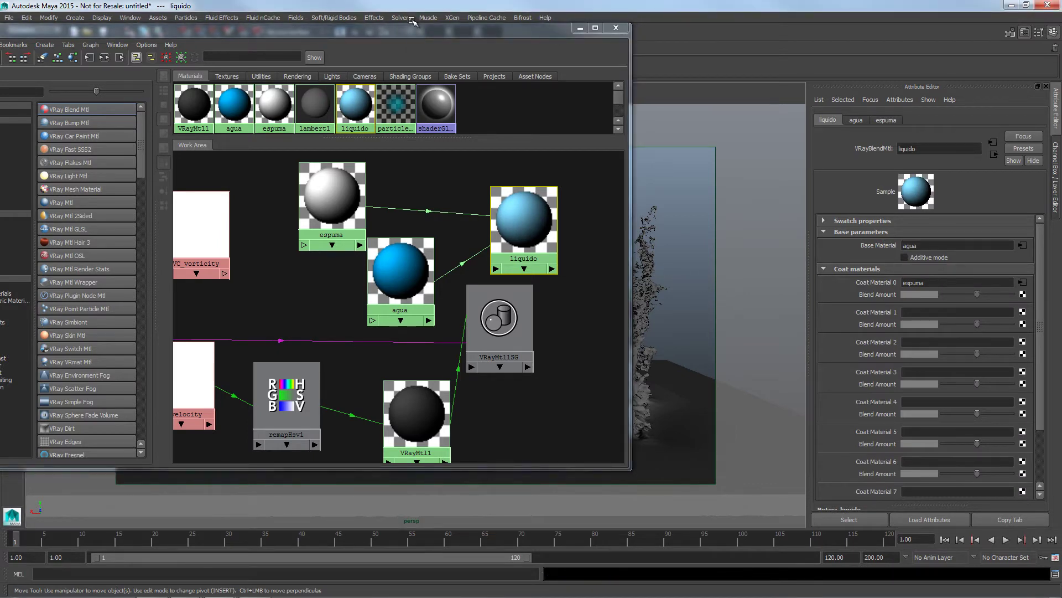
# Assign the liquido blend material to the selected Bifrost mesh and start a V-Ray render.
pyautogui.moveTo(444, 31); pyautogui.dragTo(284, 37)
pyautogui.rightClick(364, 239)
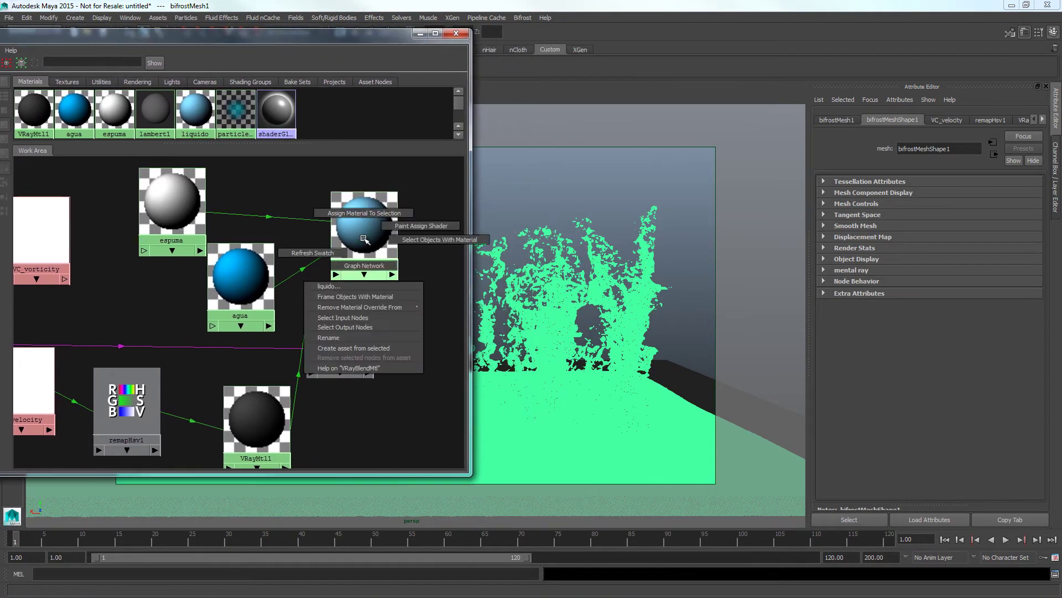
pyautogui.click(387, 322)
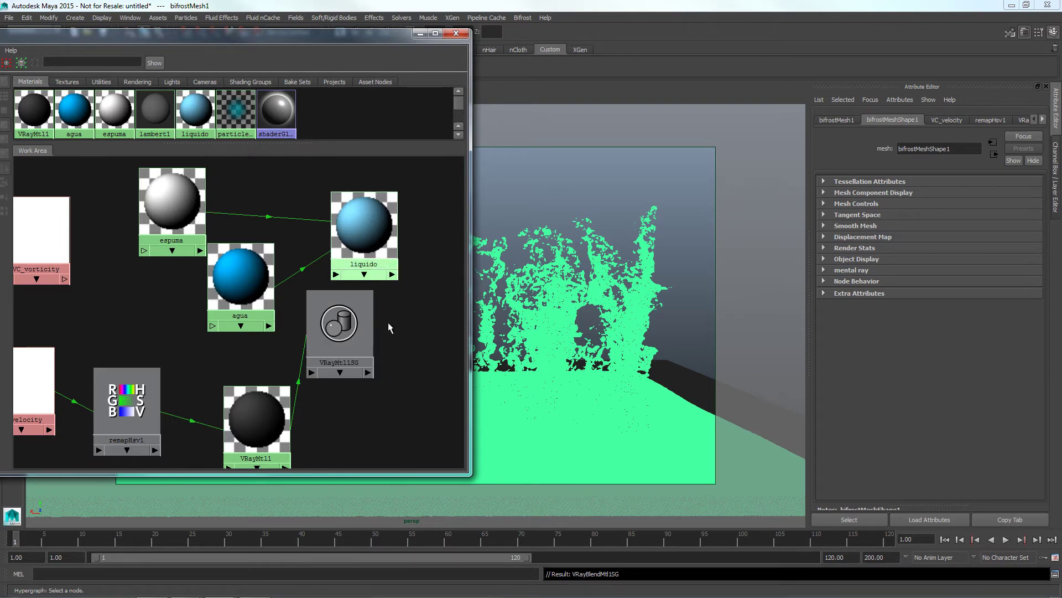
pyautogui.moveTo(354, 332); pyautogui.dragTo(383, 380)
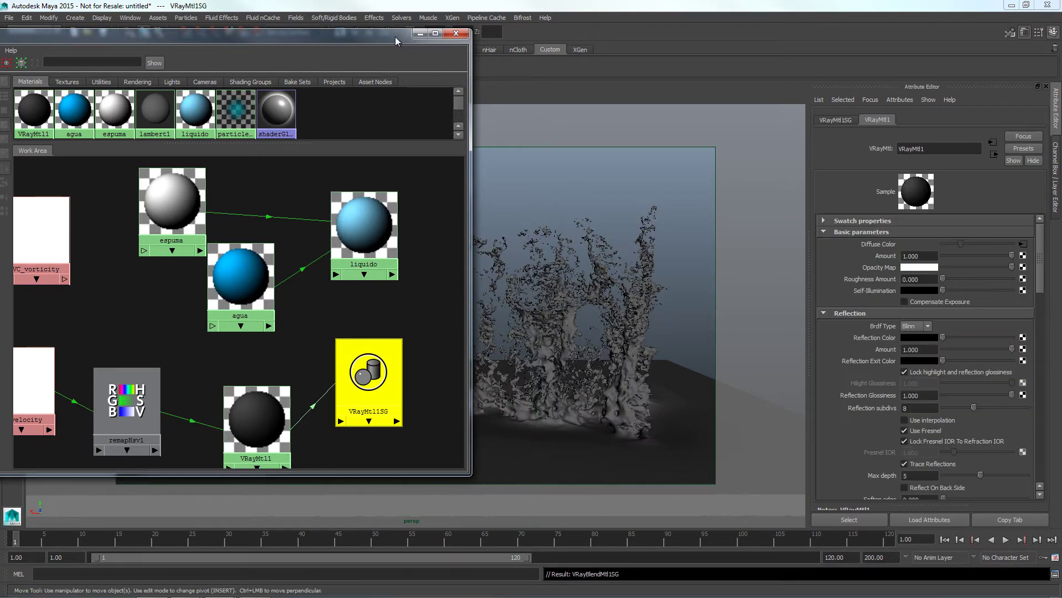
pyautogui.moveTo(395, 37); pyautogui.dragTo(353, 62)
pyautogui.click(354, 32)
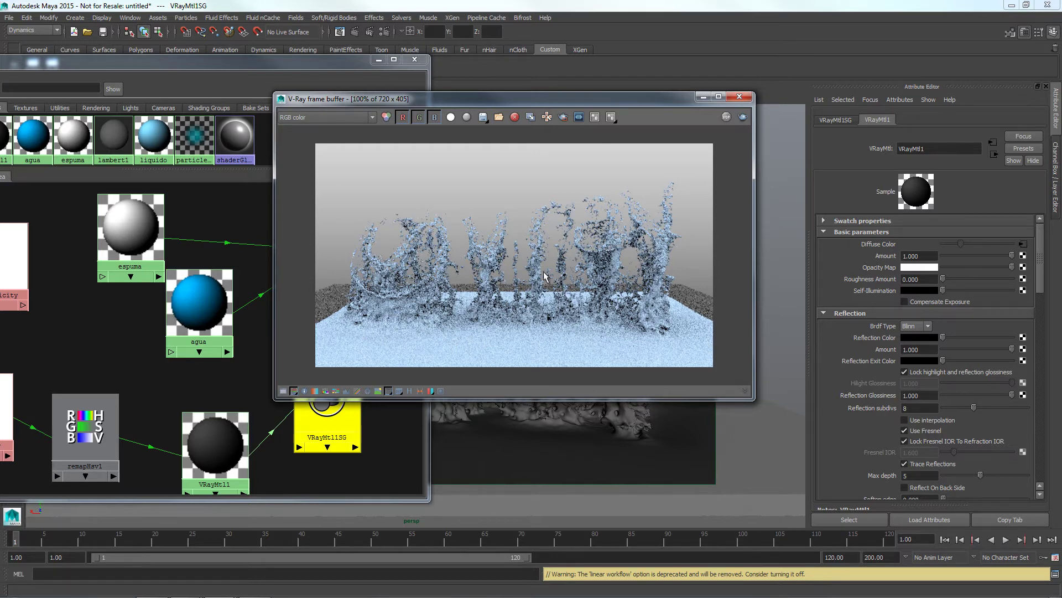
# Connect remapHsv1 to liquido's Coat Material 0 Blend Amount.
pyautogui.click(703, 96)
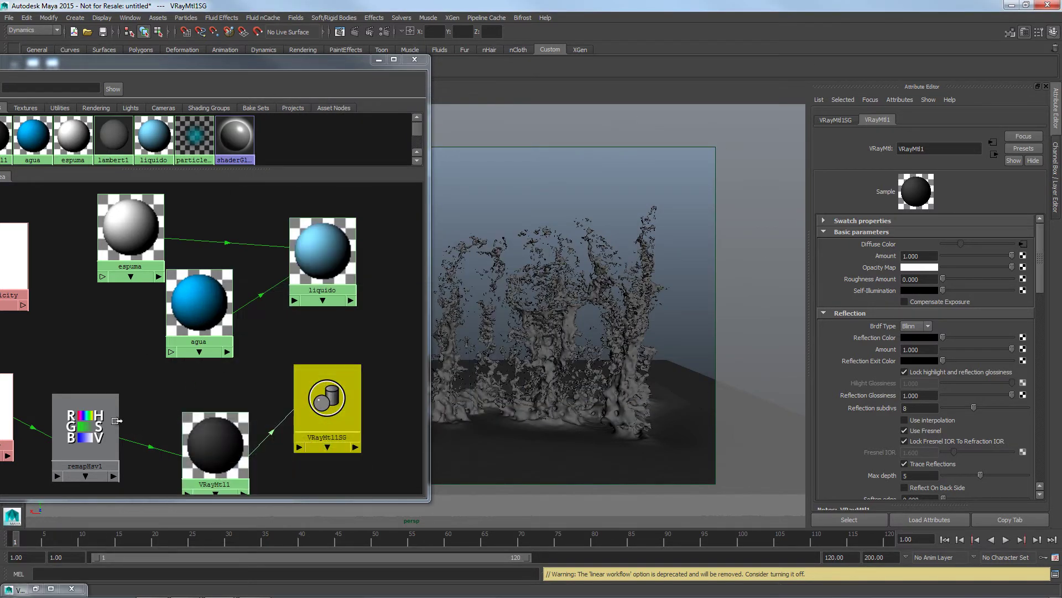
pyautogui.moveTo(89, 431); pyautogui.dragTo(84, 425)
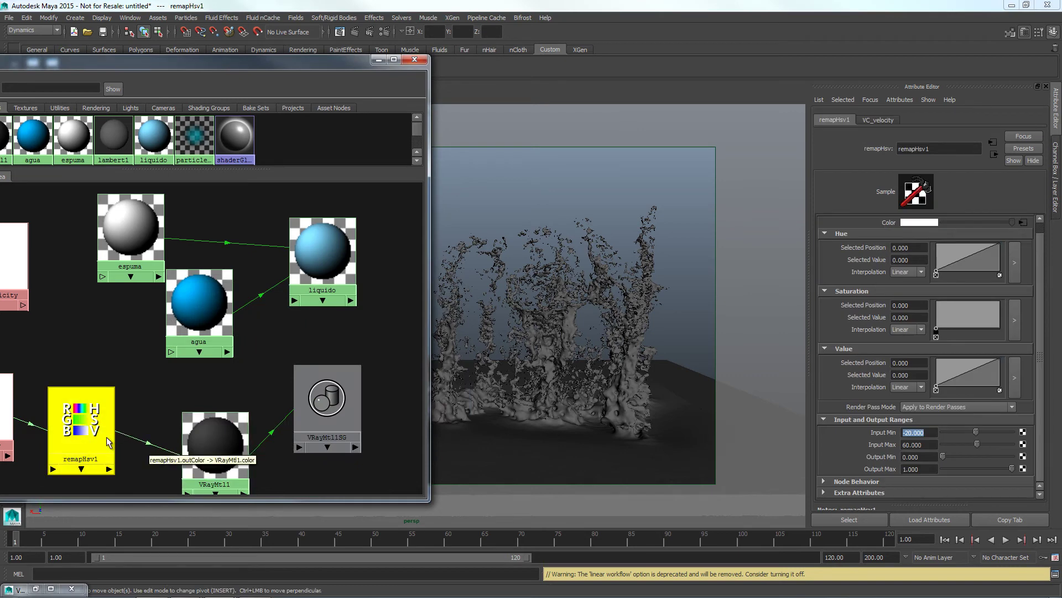
pyautogui.moveTo(332, 415); pyautogui.dragTo(361, 431)
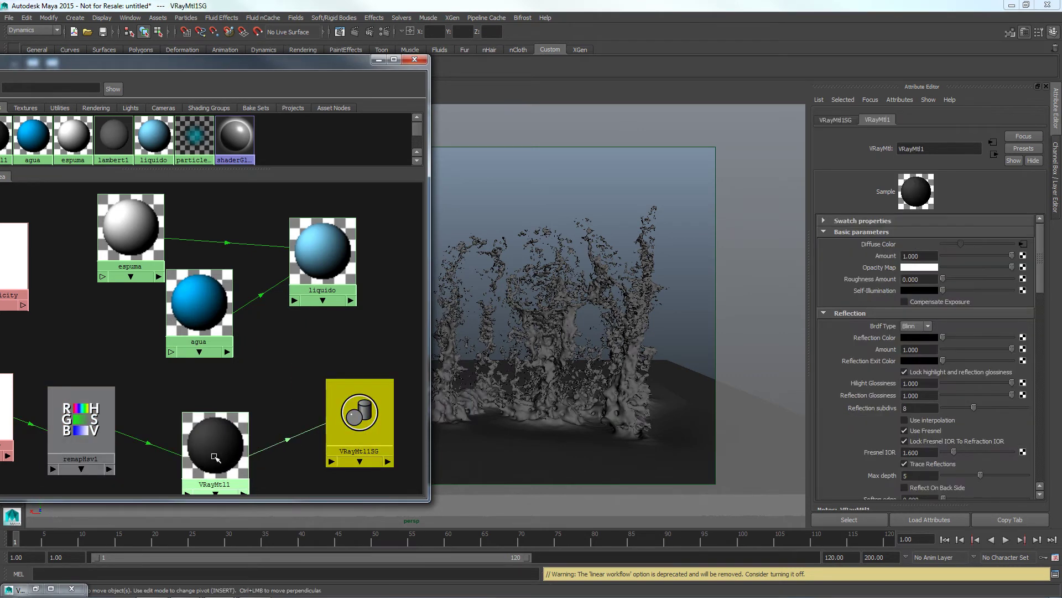
pyautogui.moveTo(219, 442); pyautogui.dragTo(229, 406)
pyautogui.moveTo(328, 251); pyautogui.dragTo(341, 257)
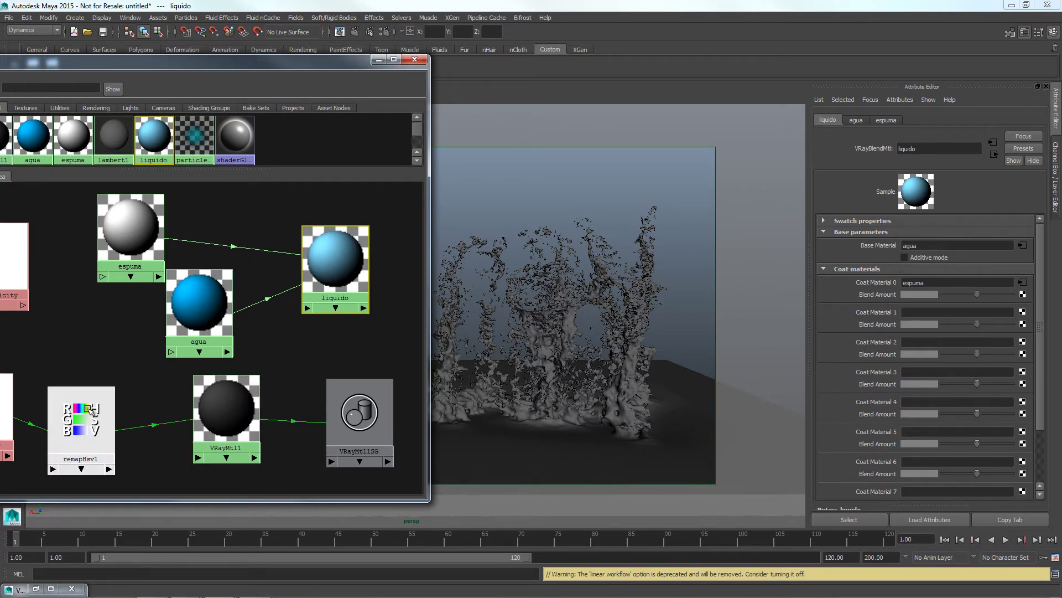
pyautogui.moveTo(876, 294)
pyautogui.mouseDown(button='middle')
pyautogui.moveTo(878, 332)
pyautogui.moveTo(847, 295)
pyautogui.mouseUp(button='middle')
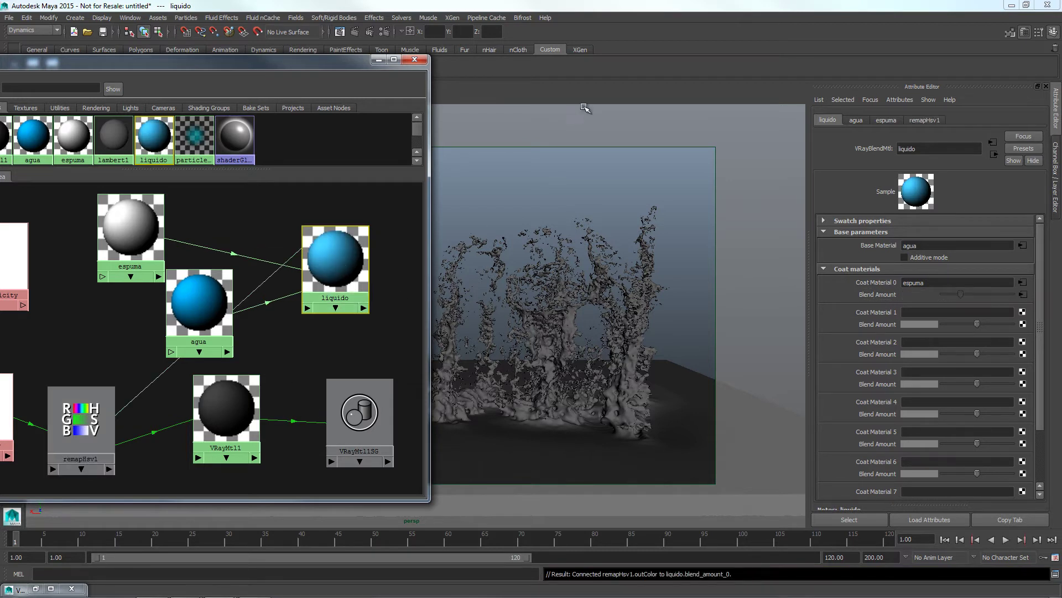
pyautogui.click(243, 398)
pyautogui.moveTo(238, 402); pyautogui.dragTo(247, 432)
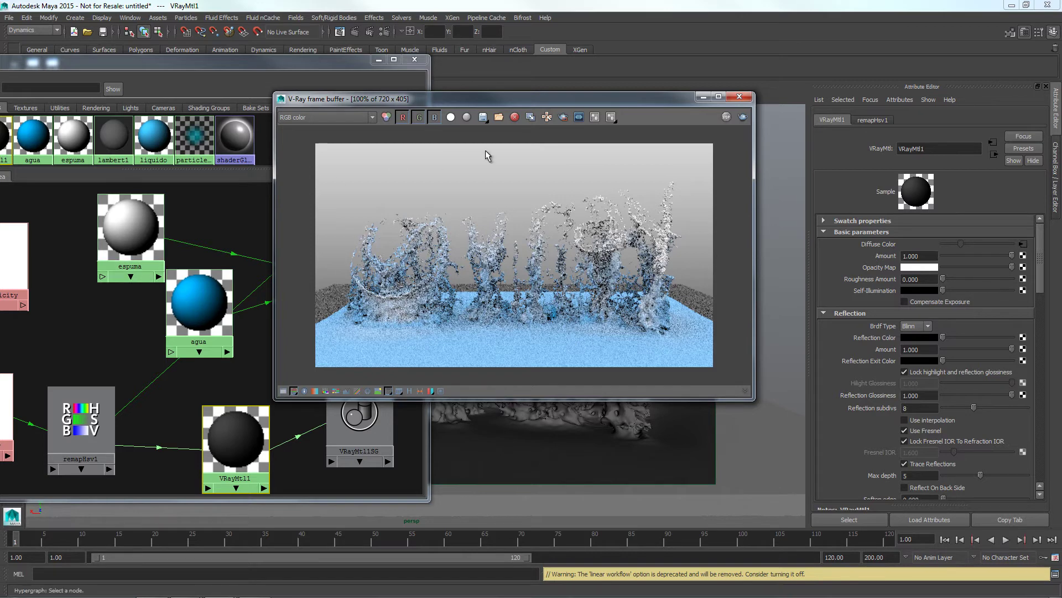
# Rearrange the liquido, agua and espuma nodes, then switch to the PowerPoint presentation.
pyautogui.moveTo(486, 99); pyautogui.dragTo(678, 45)
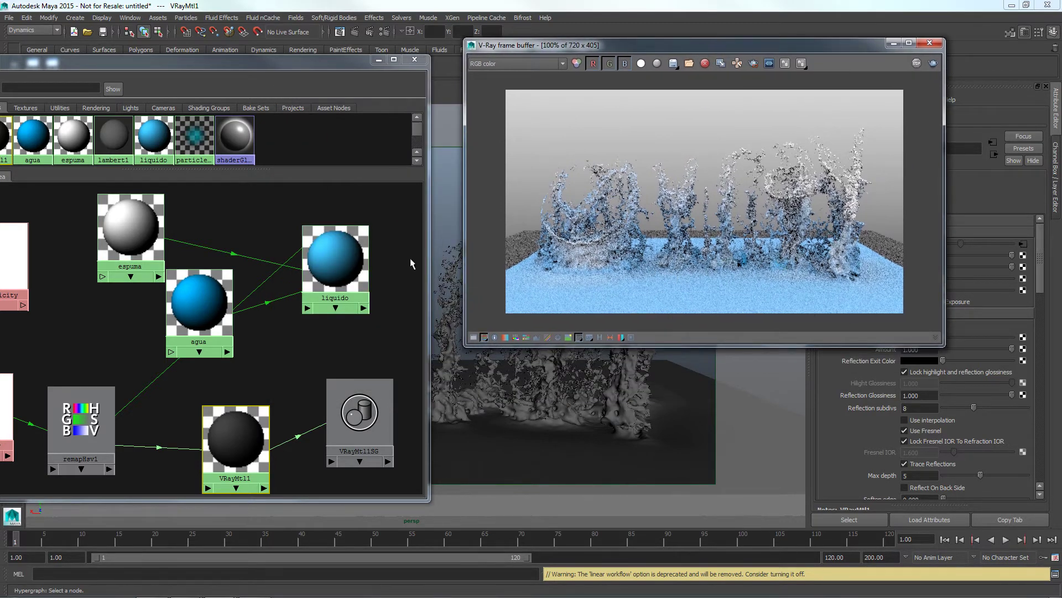
pyautogui.moveTo(335, 260); pyautogui.dragTo(336, 291)
pyautogui.moveTo(188, 303)
pyautogui.mouseDown()
pyautogui.moveTo(202, 328)
pyautogui.moveTo(194, 324)
pyautogui.mouseUp()
pyautogui.moveTo(131, 233); pyautogui.dragTo(192, 232)
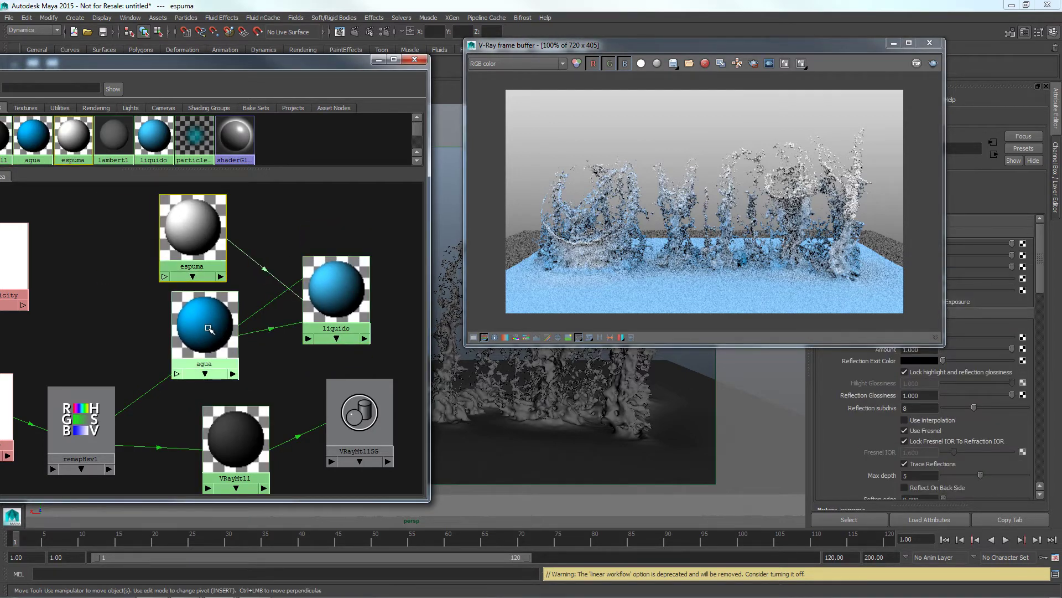
pyautogui.moveTo(208, 328); pyautogui.dragTo(190, 332)
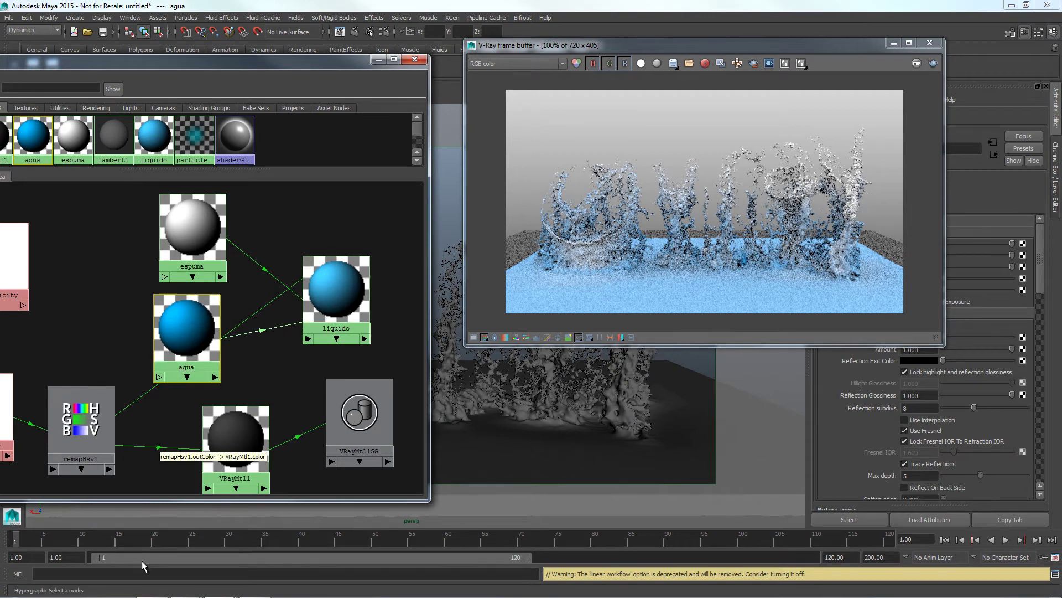
pyautogui.hotkey('alt', 'Tab')
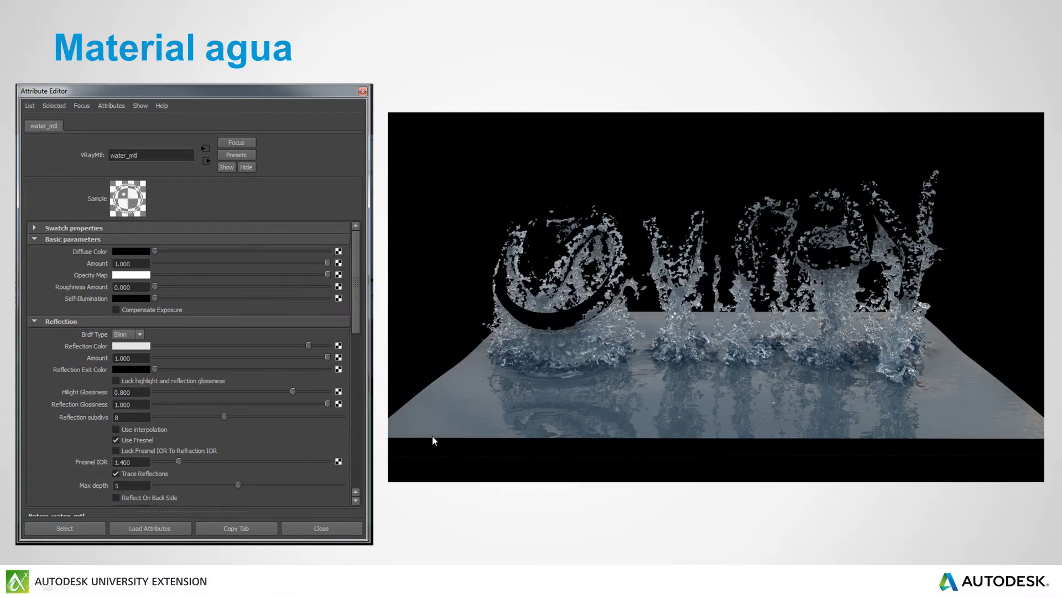
# Review the agua, espuma and Material blend slides in PowerPoint, then switch back to Maya.
pyautogui.press('Left')
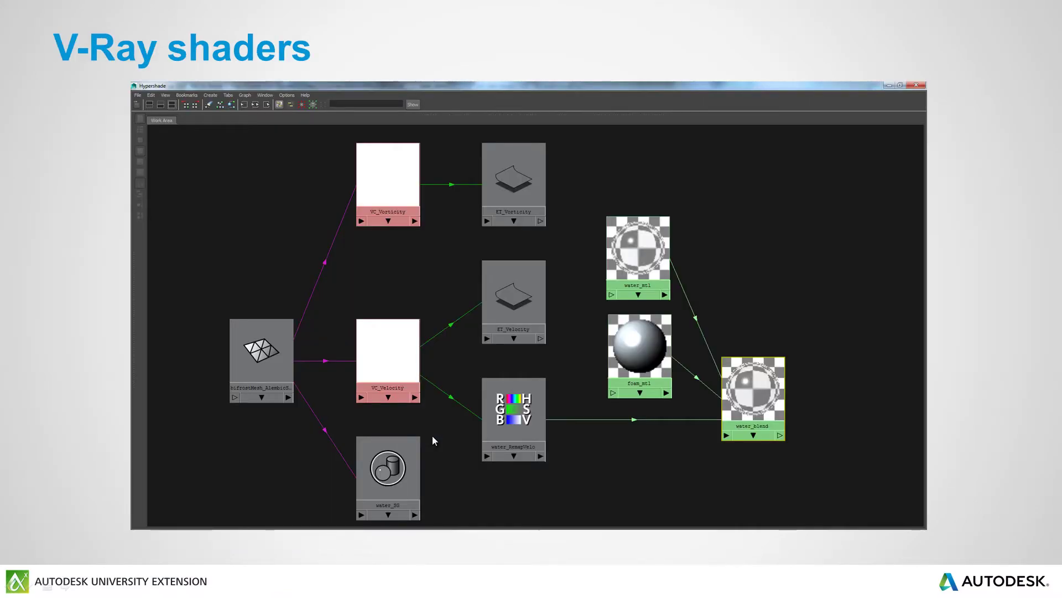
pyautogui.press('Right')
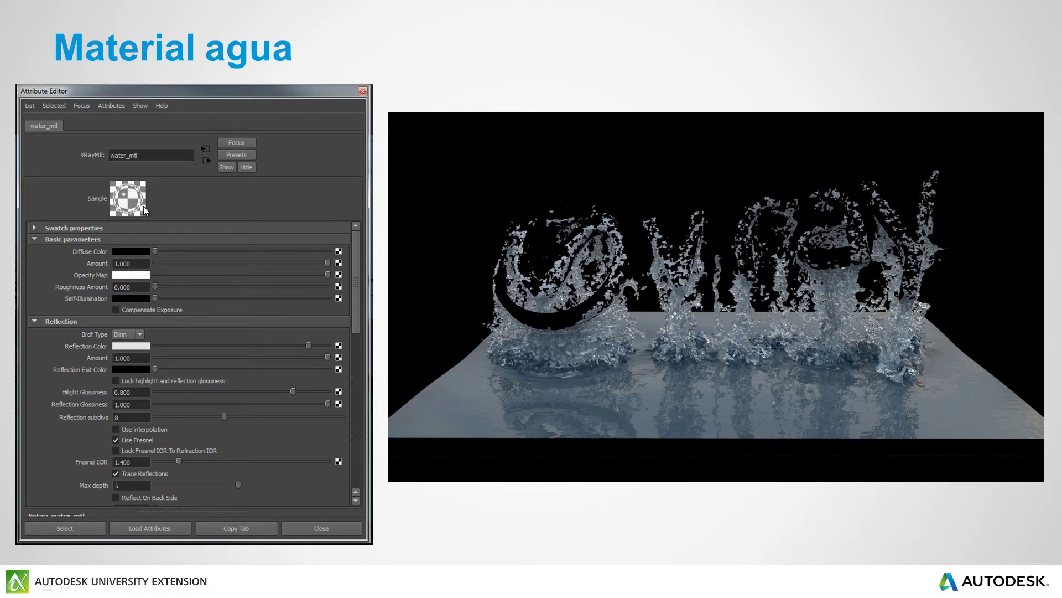
pyautogui.press('Right')
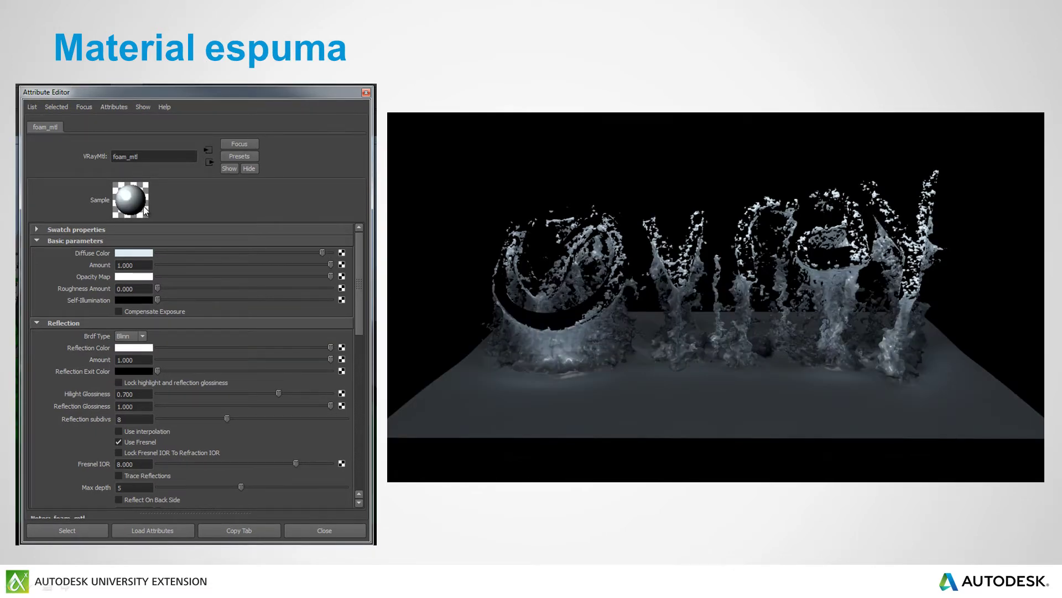
pyautogui.press('Left')
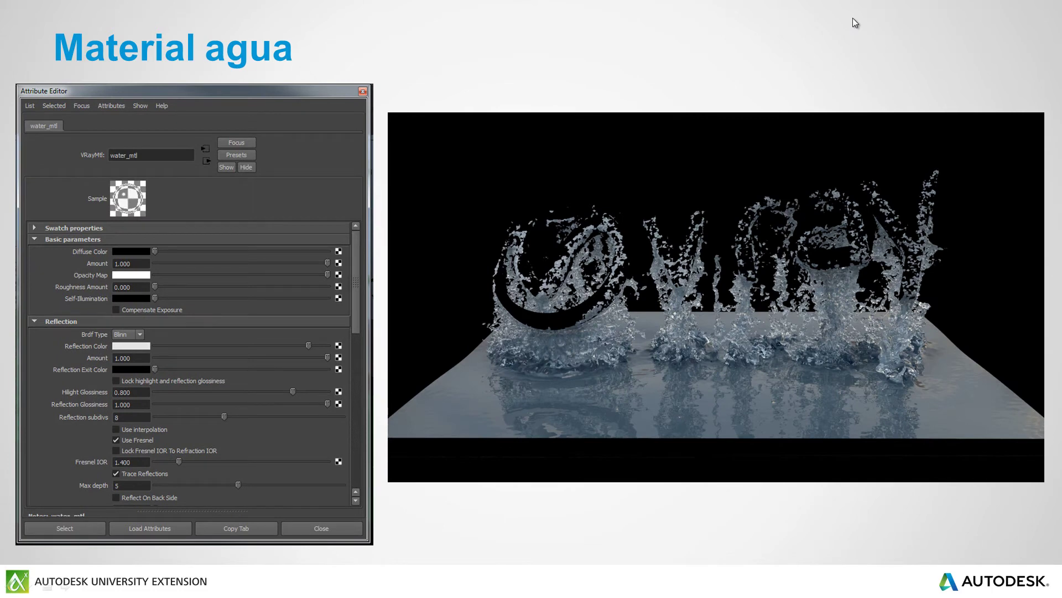
pyautogui.press('Right')
pyautogui.press('Right')
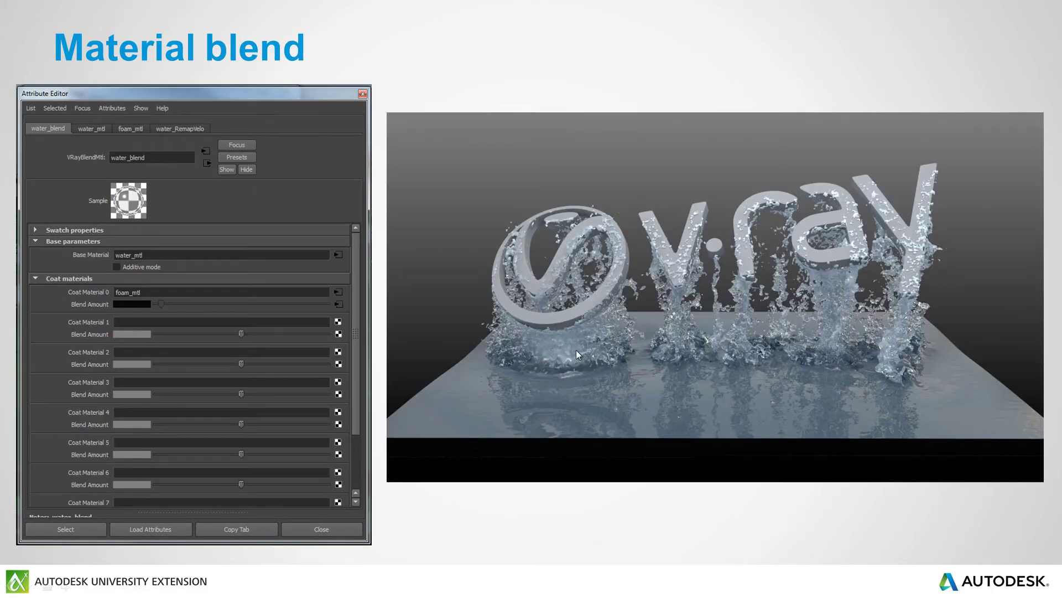
pyautogui.hotkey('alt', 'Tab')
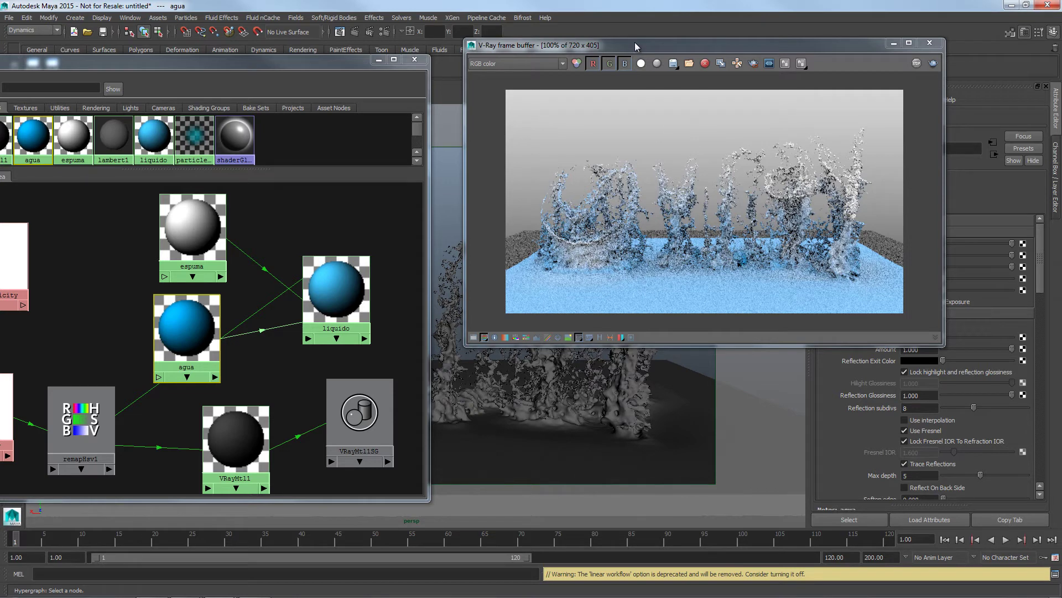
# Move the V-Ray render window aside and select the agua material node.
pyautogui.moveTo(635, 42); pyautogui.dragTo(698, 51)
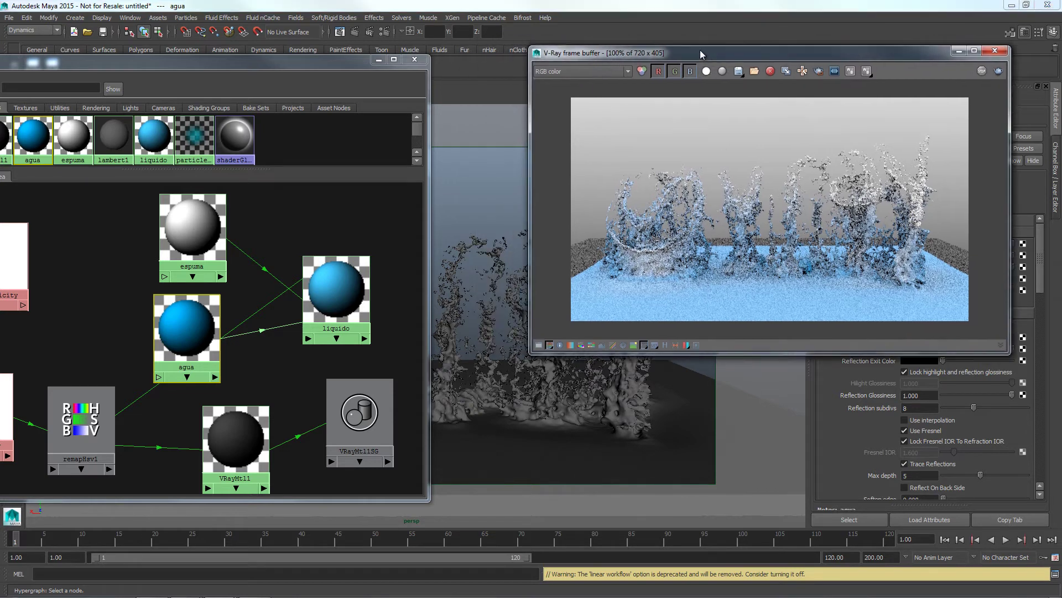
pyautogui.moveTo(188, 343); pyautogui.dragTo(193, 347)
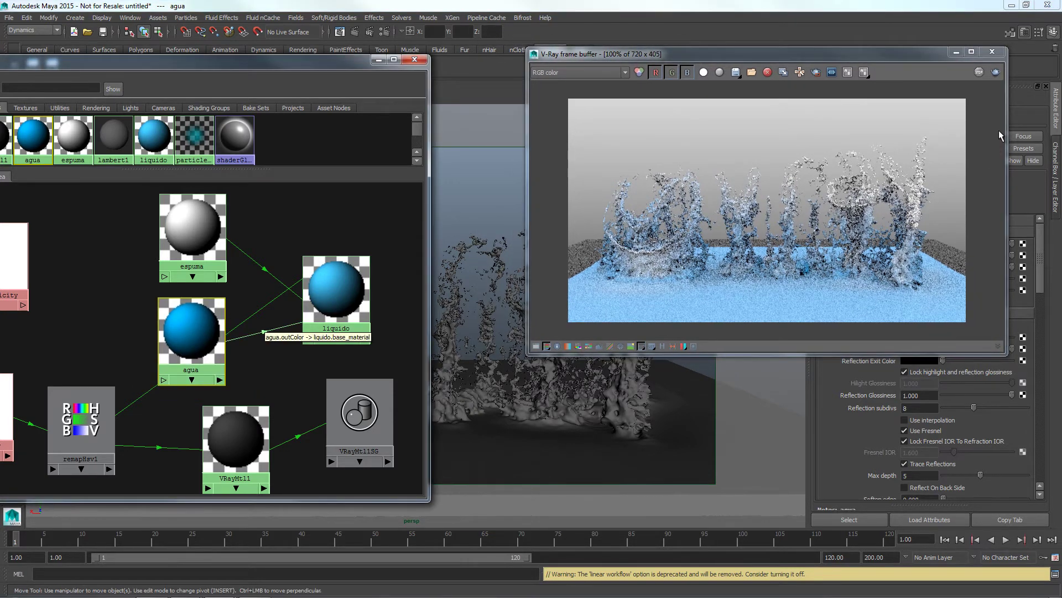
pyautogui.click(955, 52)
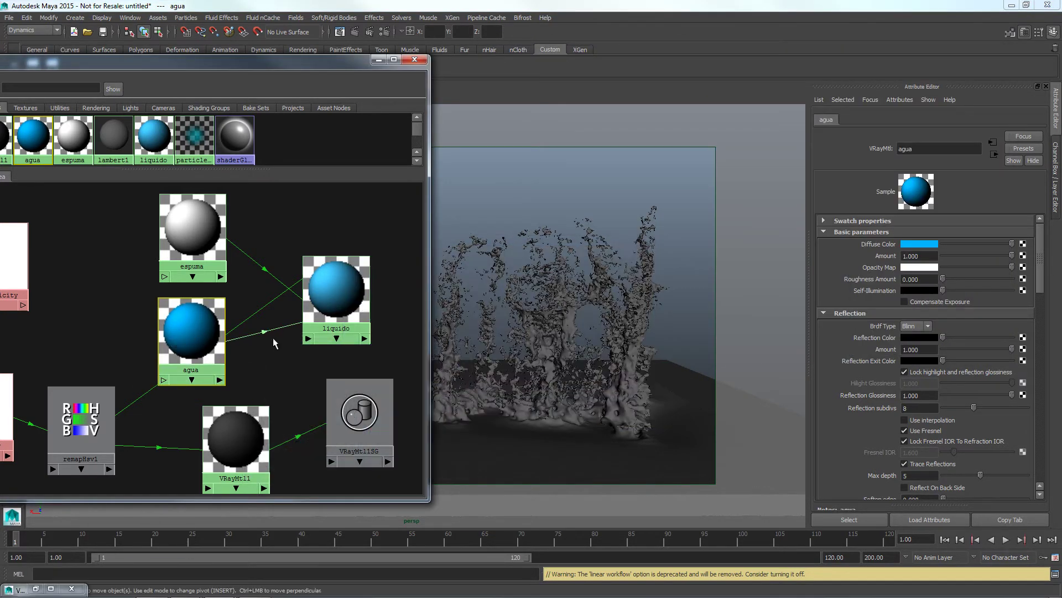
# Give agua a black diffuse, white reflection and unlocked Hilight Glossiness of 0.8.
pyautogui.moveTo(1008, 244); pyautogui.dragTo(933, 249)
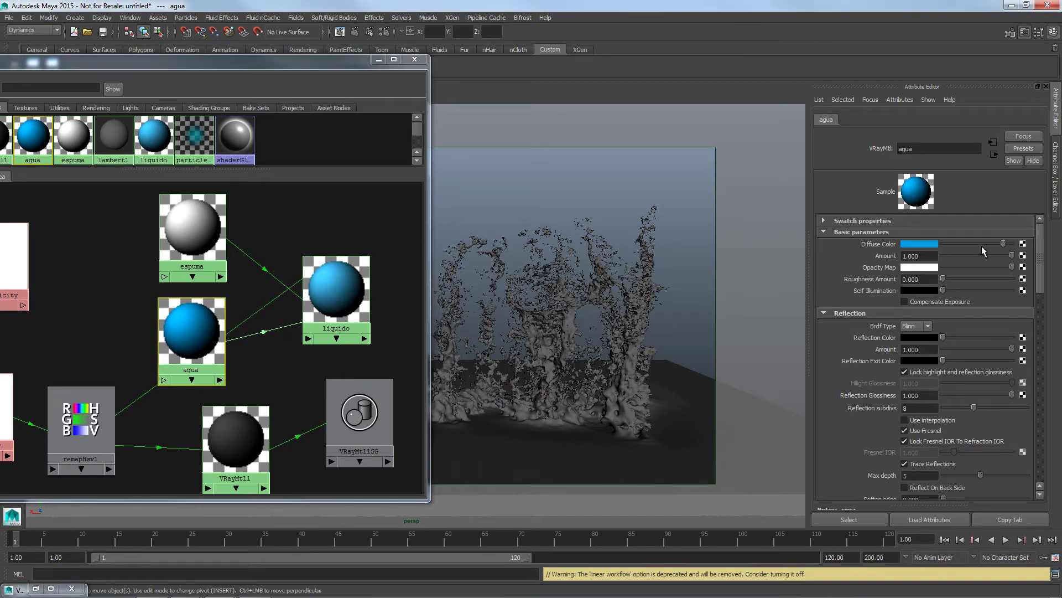
pyautogui.scroll(-3, 1013, 266)
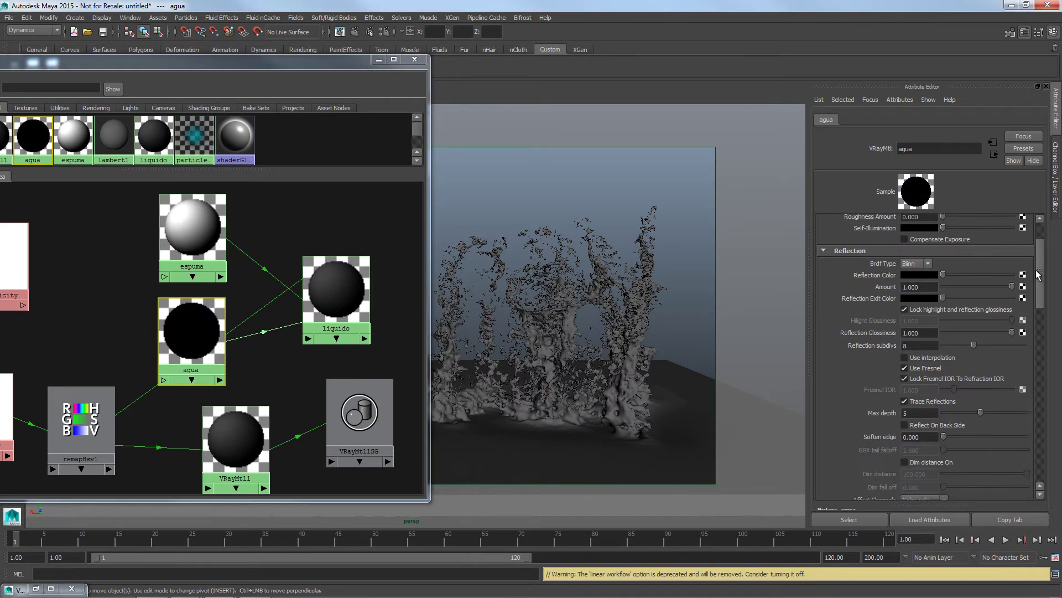
pyautogui.scroll(-2, 973, 274)
pyautogui.moveTo(944, 270); pyautogui.dragTo(1013, 269)
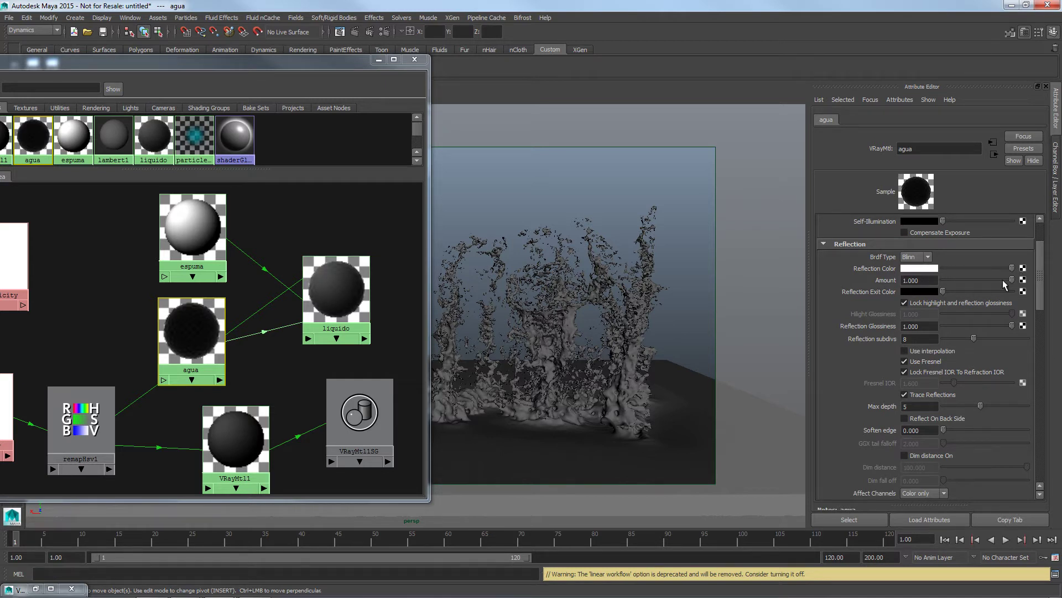
pyautogui.click(904, 302)
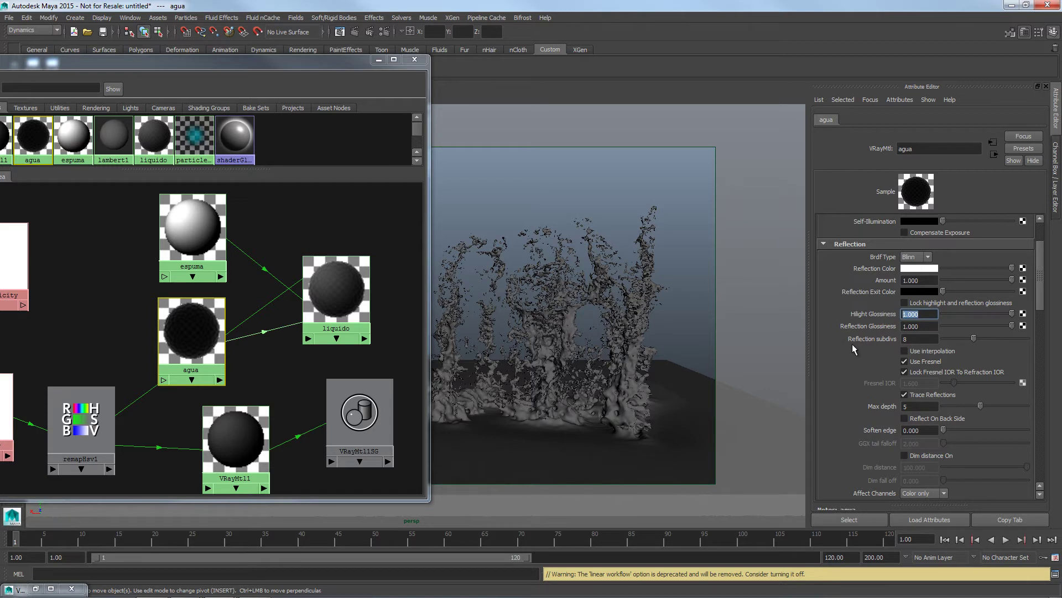
pyautogui.write('0.8')
pyautogui.press('Return')
# Set agua's refraction colour to white and its fog colour to a pale blue.
pyautogui.scroll(-2, 976, 332)
pyautogui.scroll(-2, 976, 332)
pyautogui.scroll(-2, 976, 332)
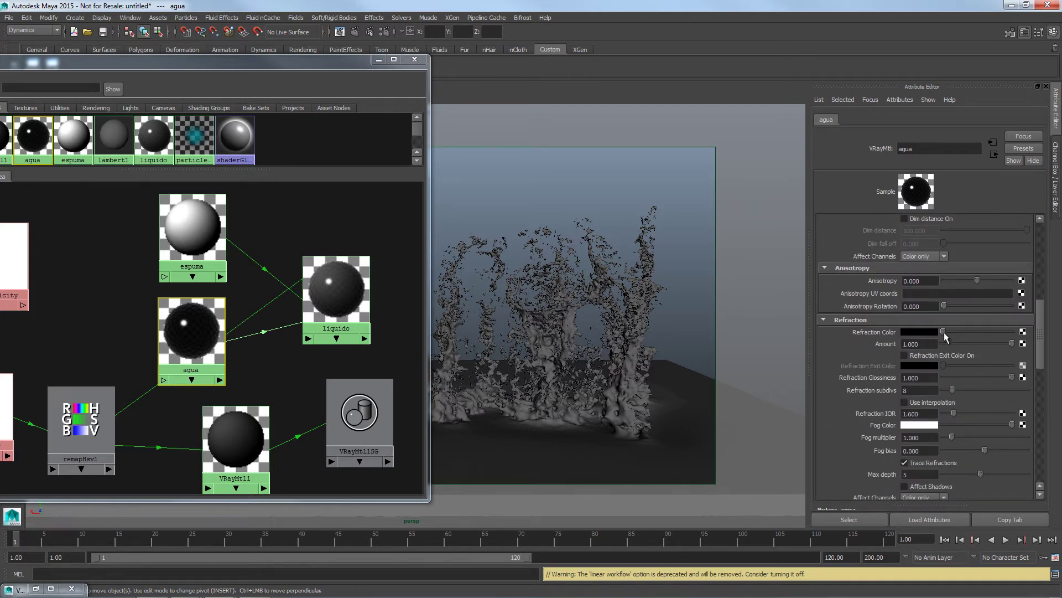
pyautogui.moveTo(944, 332); pyautogui.dragTo(1008, 332)
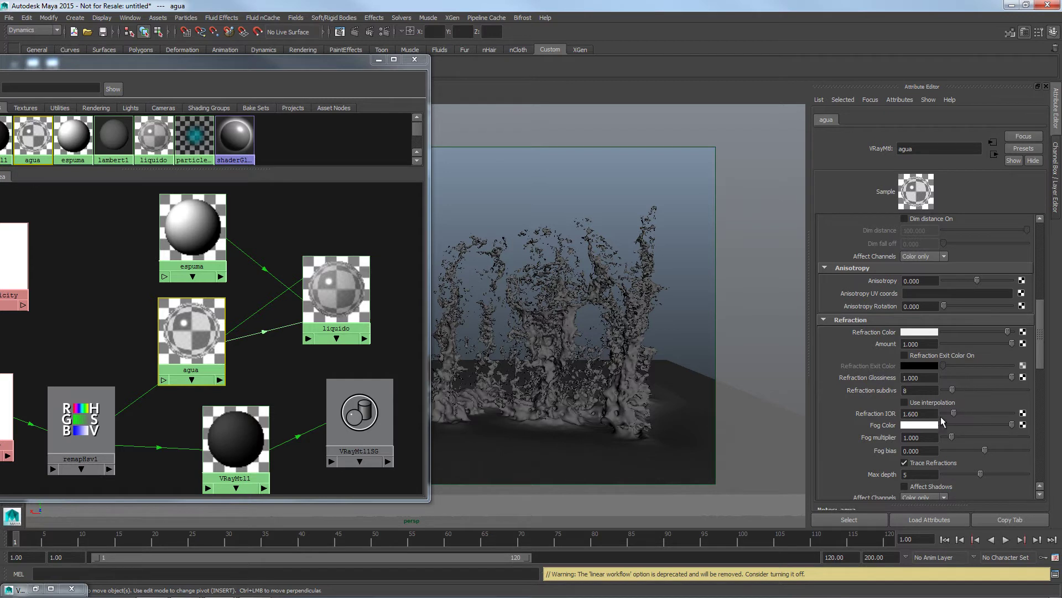
pyautogui.click(919, 425)
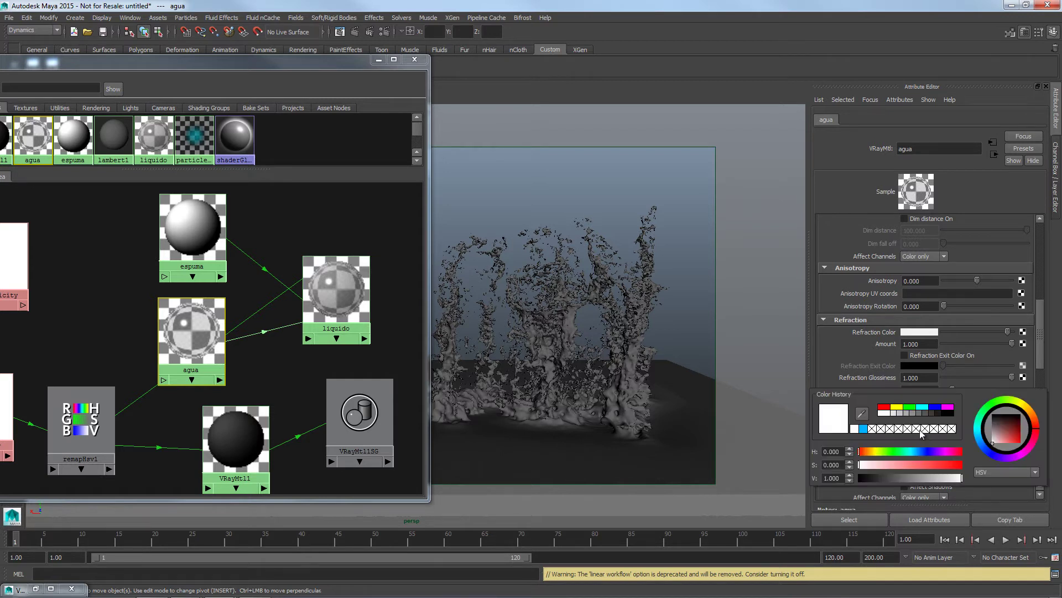
pyautogui.click(863, 428)
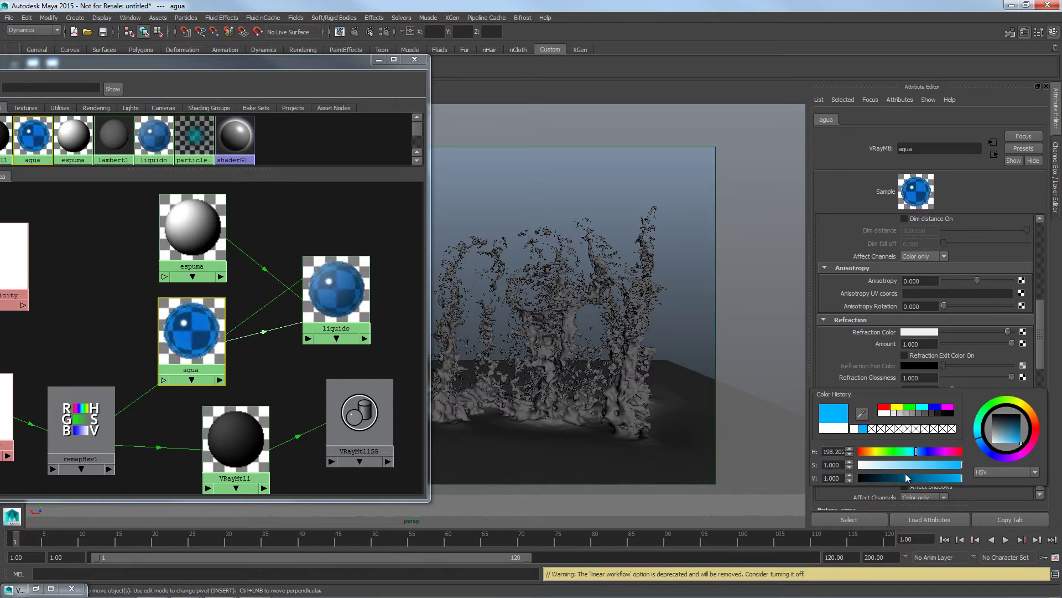
pyautogui.moveTo(905, 465); pyautogui.dragTo(869, 471)
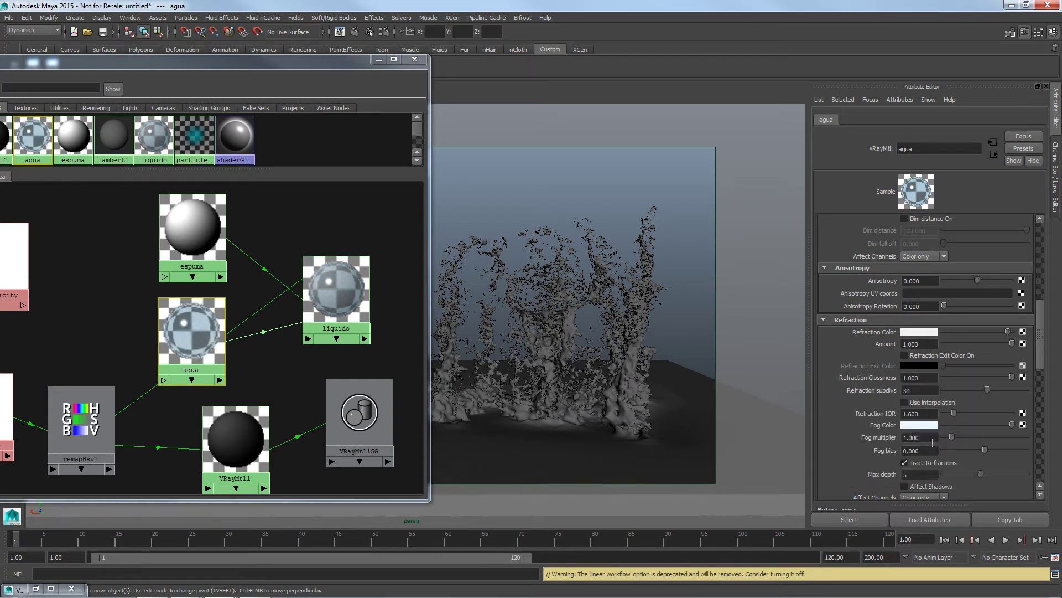
# Set the fog multiplier to 0.02, enable Affect Shadows and set Affect Channels to Color+alpha.
pyautogui.doubleClick(924, 438)
pyautogui.write('0.02')
pyautogui.press('Return')
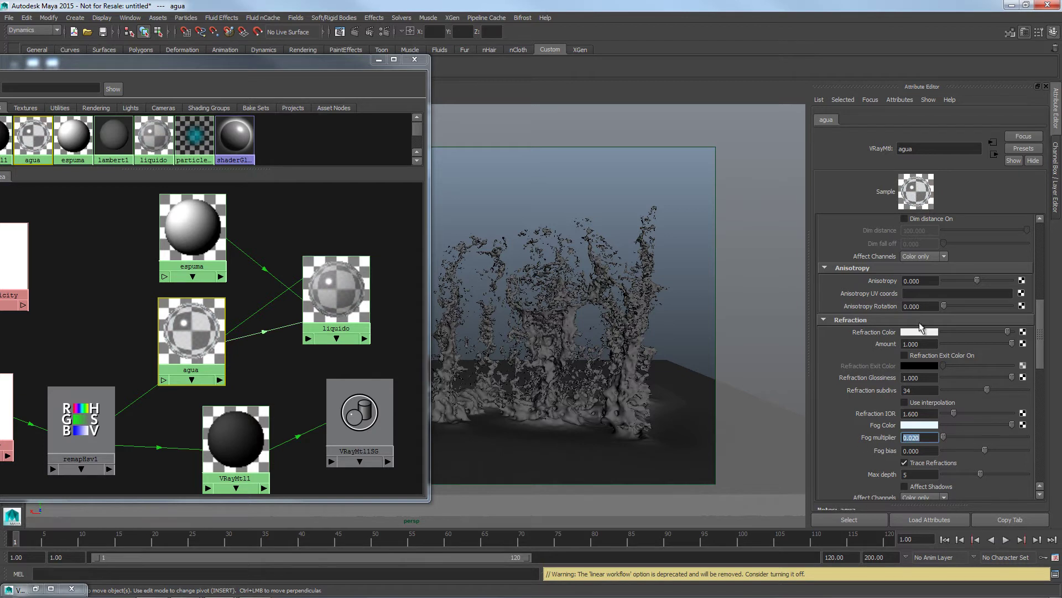
pyautogui.scroll(-3, 935, 398)
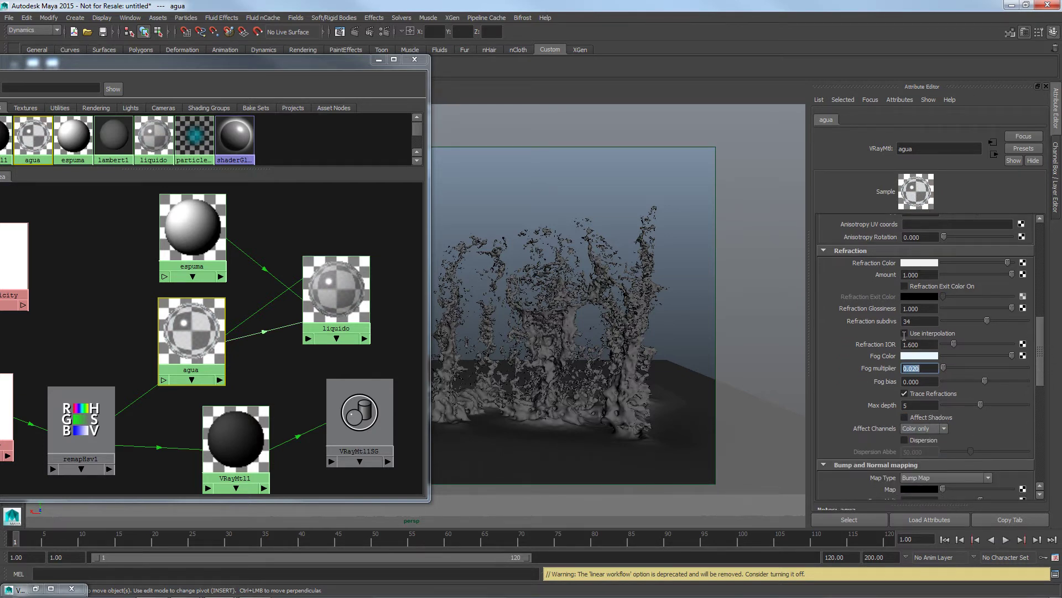
pyautogui.click(920, 419)
pyautogui.click(945, 424)
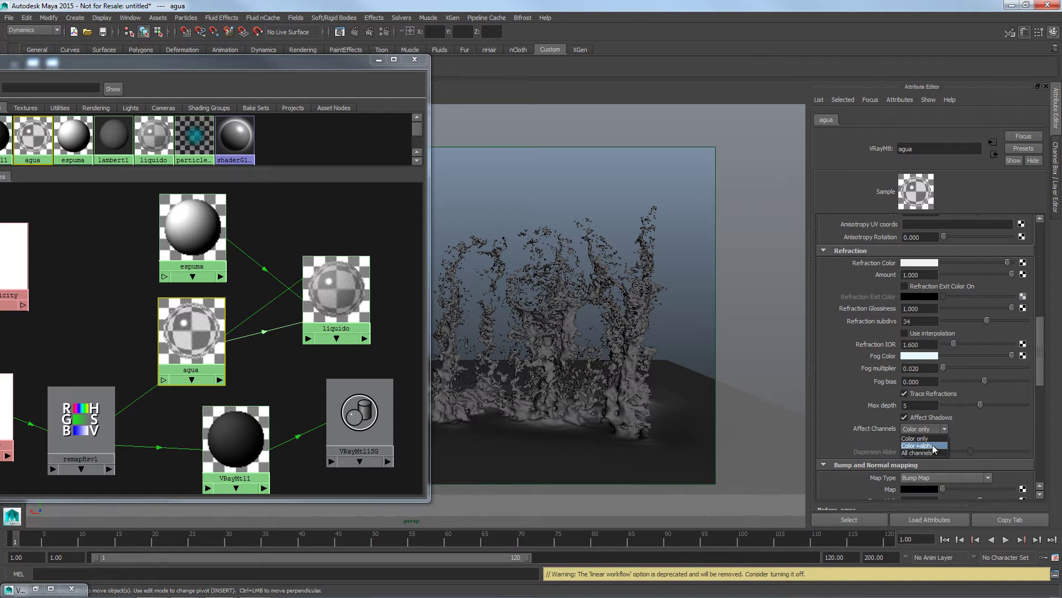
pyautogui.click(934, 446)
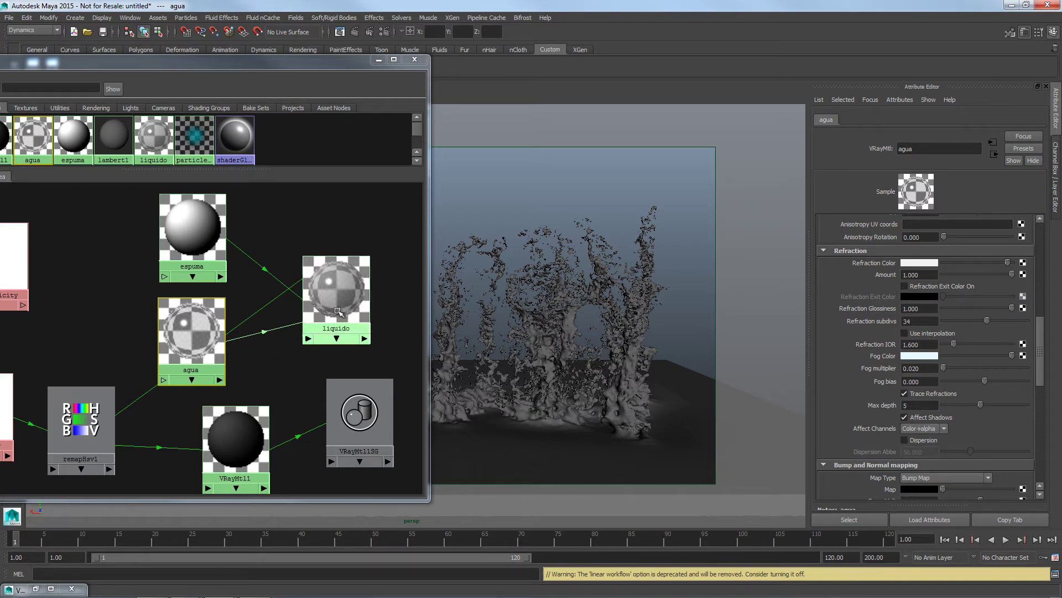
# Rearrange the agua and espuma nodes in the graph and select espuma.
pyautogui.moveTo(204, 324); pyautogui.dragTo(206, 333)
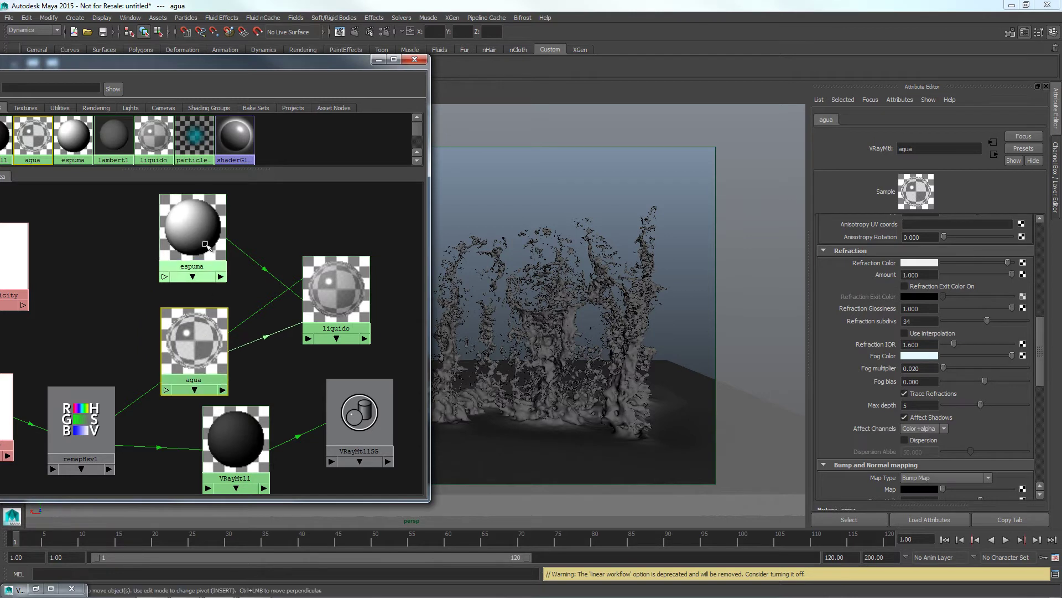
pyautogui.moveTo(194, 232); pyautogui.dragTo(181, 228)
pyautogui.moveTo(194, 349); pyautogui.dragTo(197, 355)
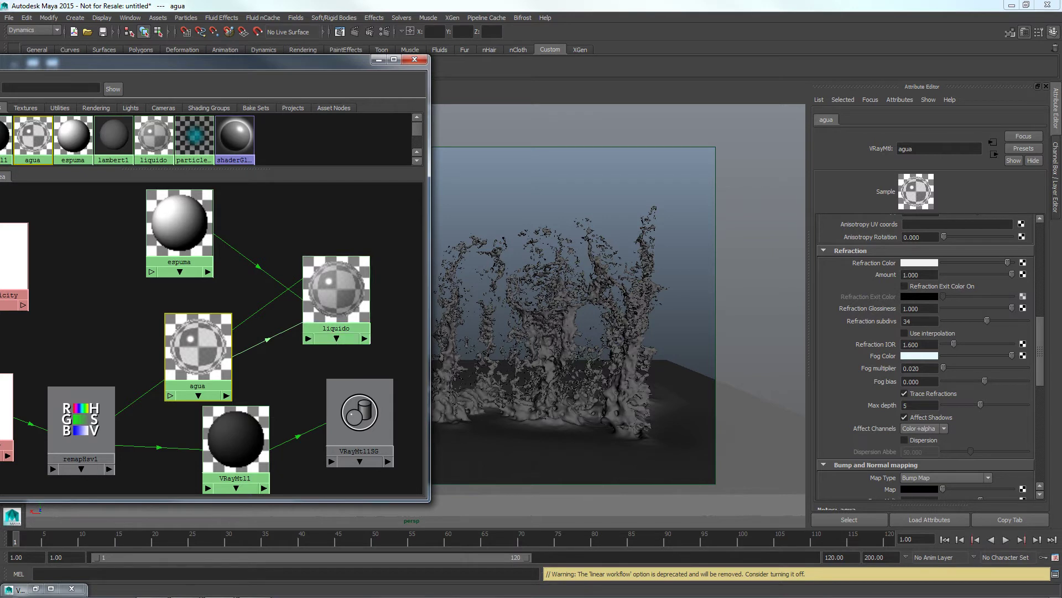
pyautogui.scroll(2, 1040, 340)
pyautogui.scroll(1, 1035, 332)
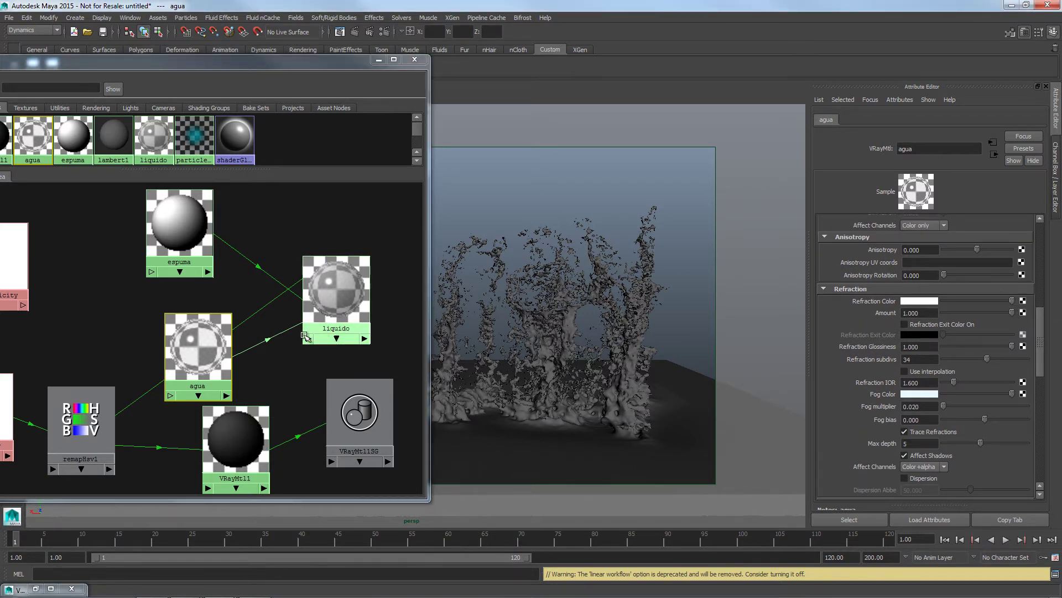
pyautogui.moveTo(177, 224); pyautogui.dragTo(185, 236)
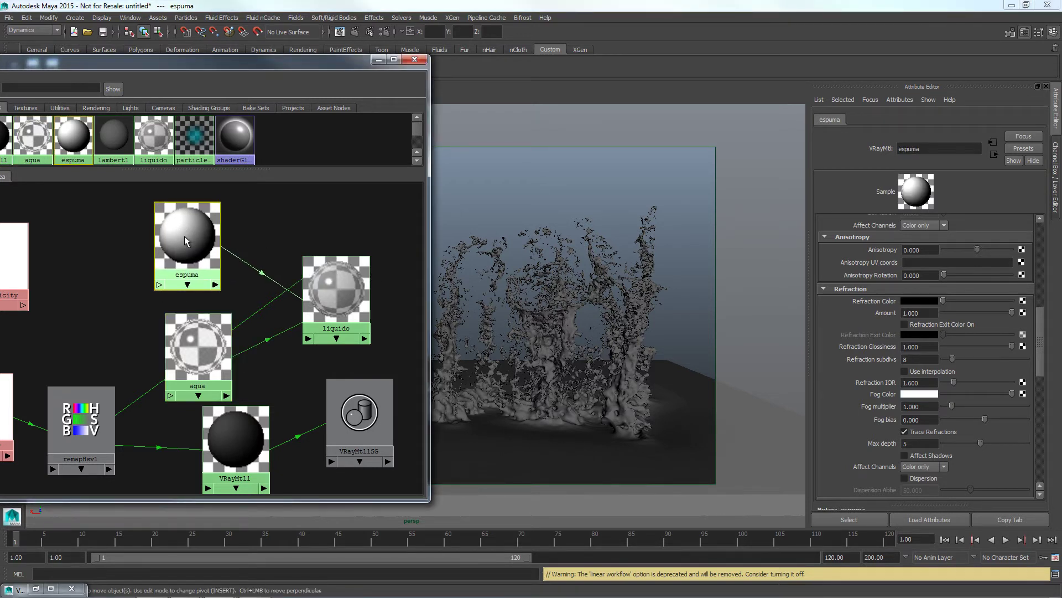
# Give espuma a pale blue-white diffuse, white reflection and unlocked Hilight Glossiness of 0.7.
pyautogui.moveTo(1041, 331); pyautogui.dragTo(1040, 236)
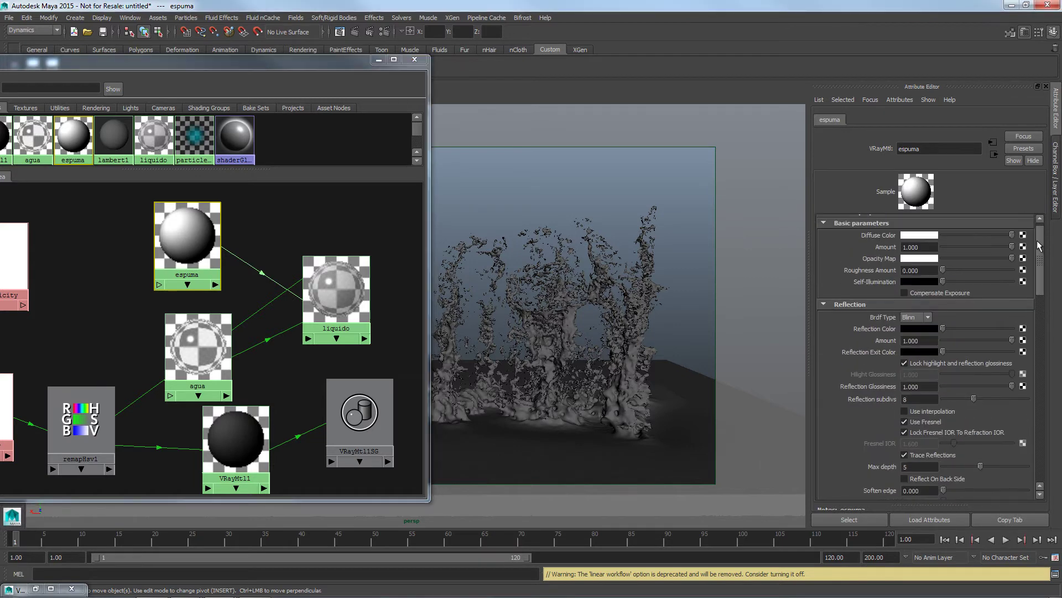
pyautogui.click(933, 244)
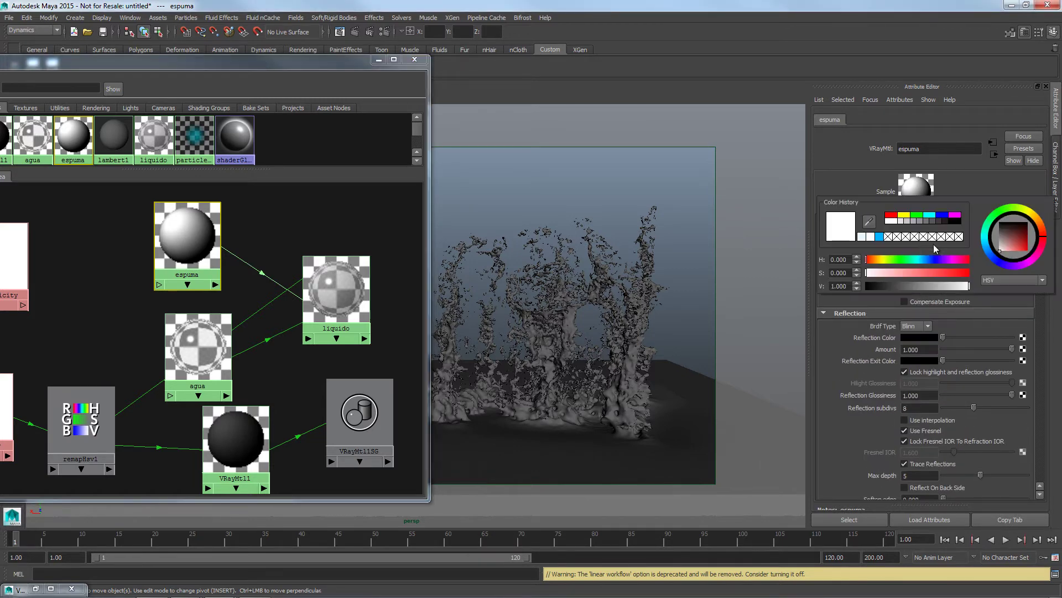
pyautogui.click(862, 238)
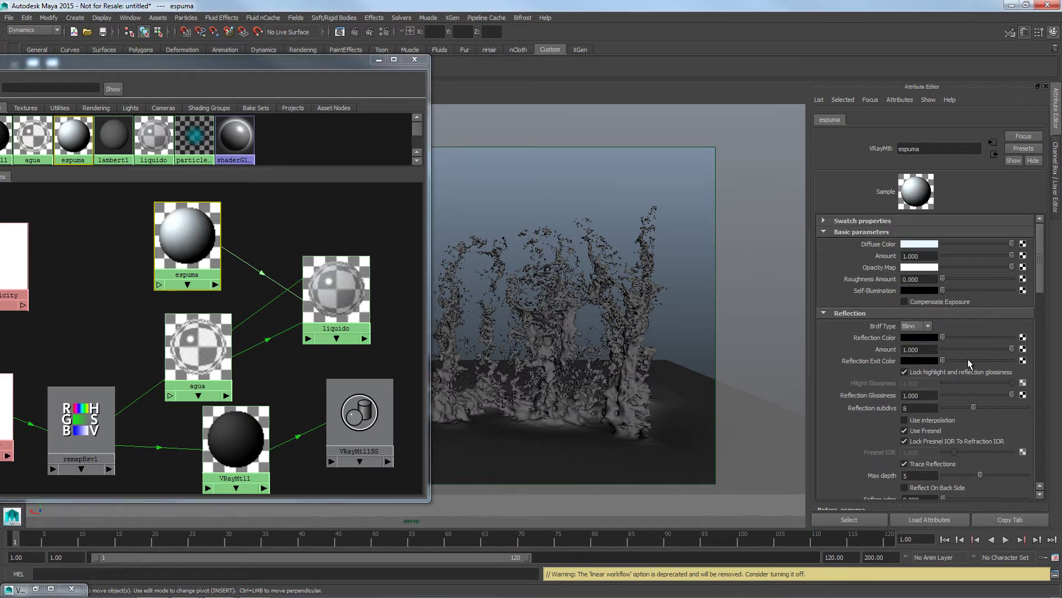
pyautogui.moveTo(959, 337); pyautogui.dragTo(1012, 338)
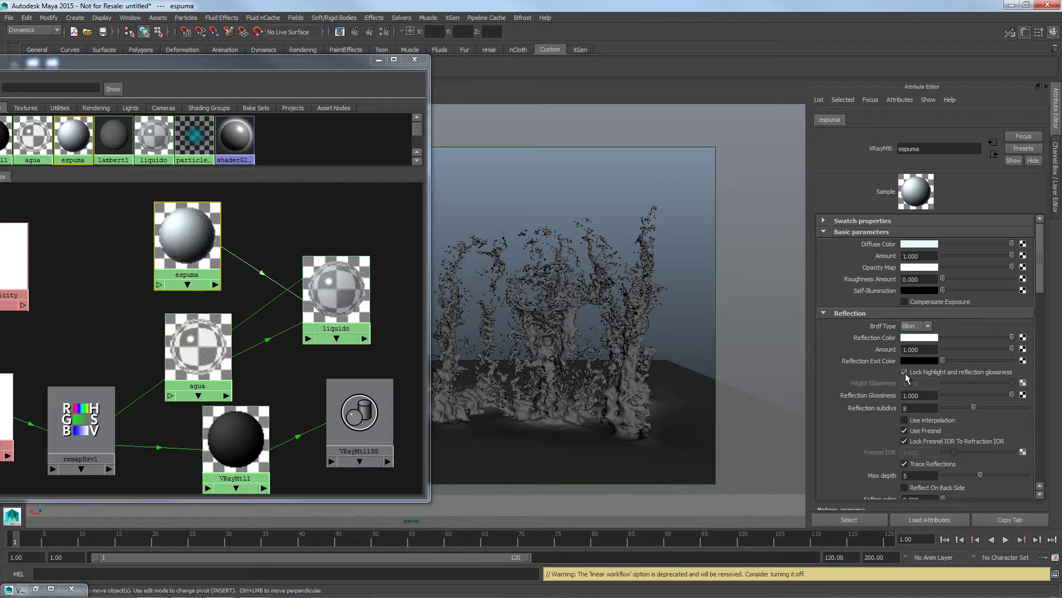
pyautogui.click(905, 372)
pyautogui.write('.7')
pyautogui.press('Return')
# Turn off espuma's reflection tracing and unlock its Fresnel IOR, setting it to 8.
pyautogui.scroll(-3, 1037, 280)
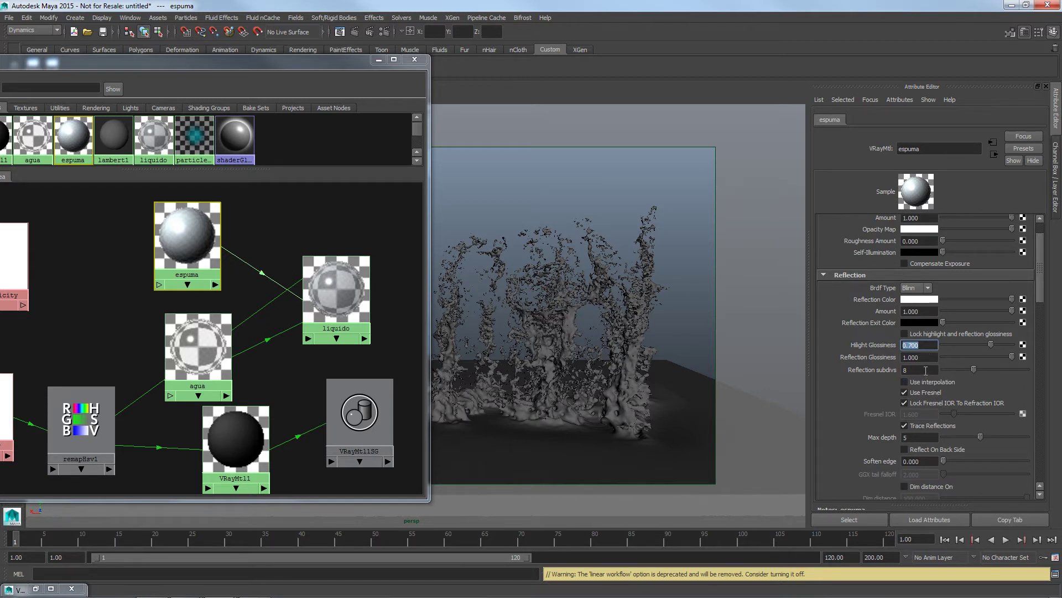
pyautogui.click(918, 424)
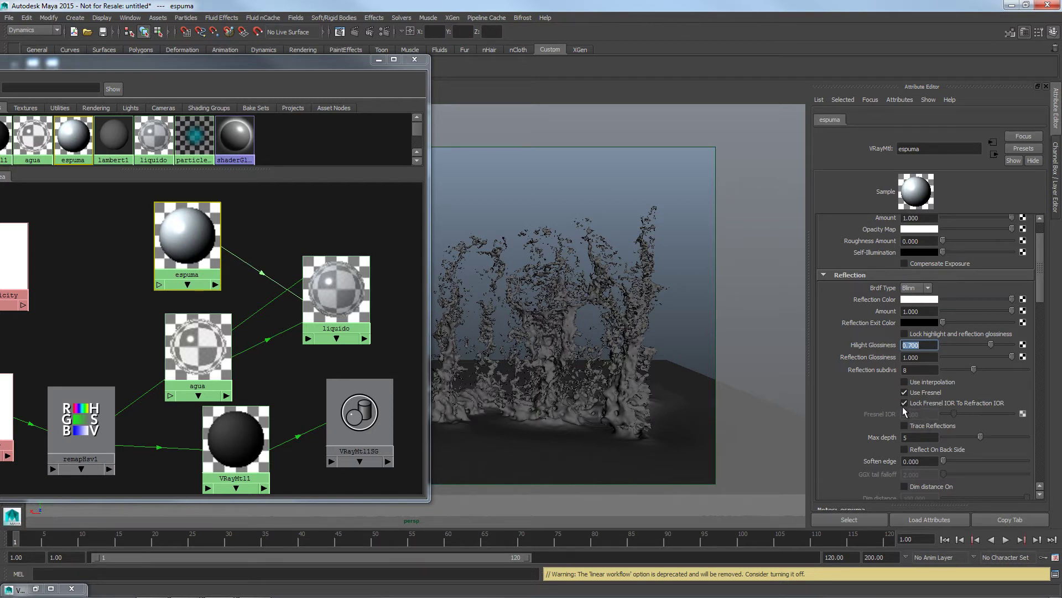
pyautogui.click(905, 403)
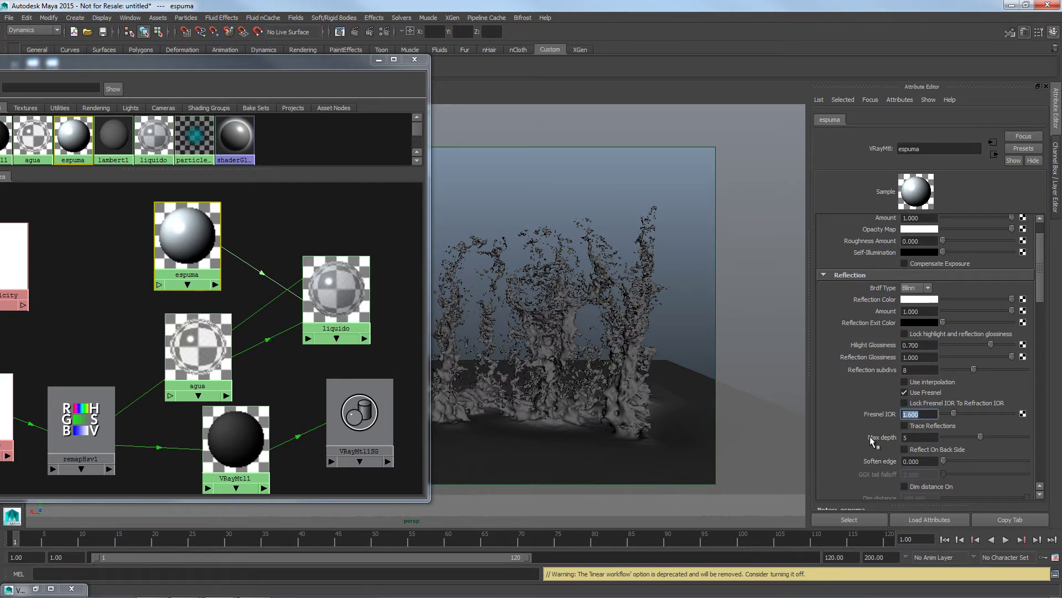
pyautogui.write('8')
pyautogui.press('Return')
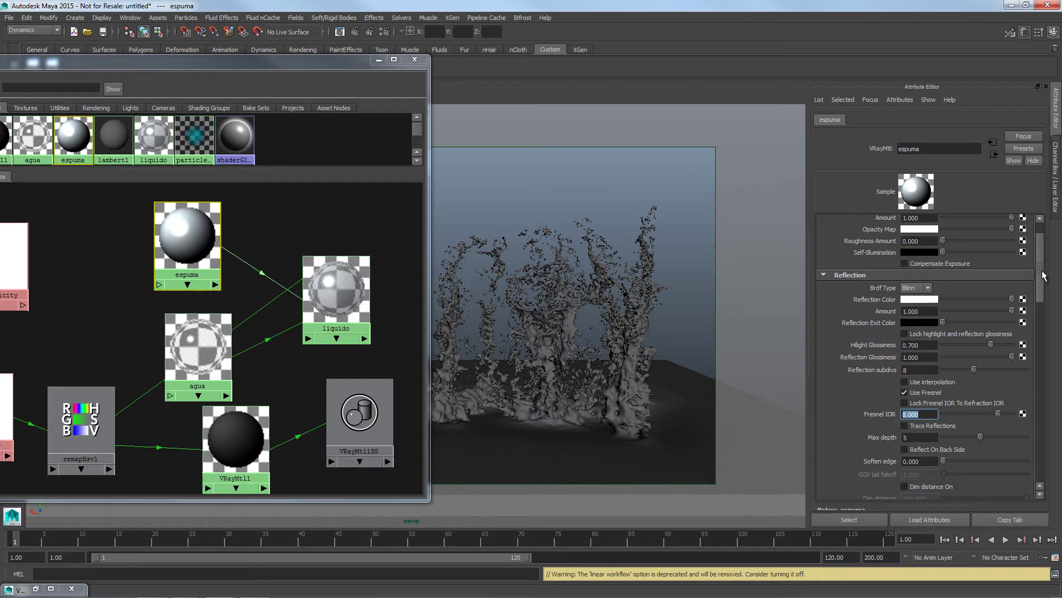
# Minimize the Hypershade and render the scene in V-Ray with the new materials.
pyautogui.moveTo(1042, 272)
pyautogui.mouseDown()
pyautogui.moveTo(1042, 263)
pyautogui.moveTo(1048, 321)
pyautogui.moveTo(1024, 313)
pyautogui.moveTo(1044, 313)
pyautogui.moveTo(1044, 303)
pyautogui.mouseUp()
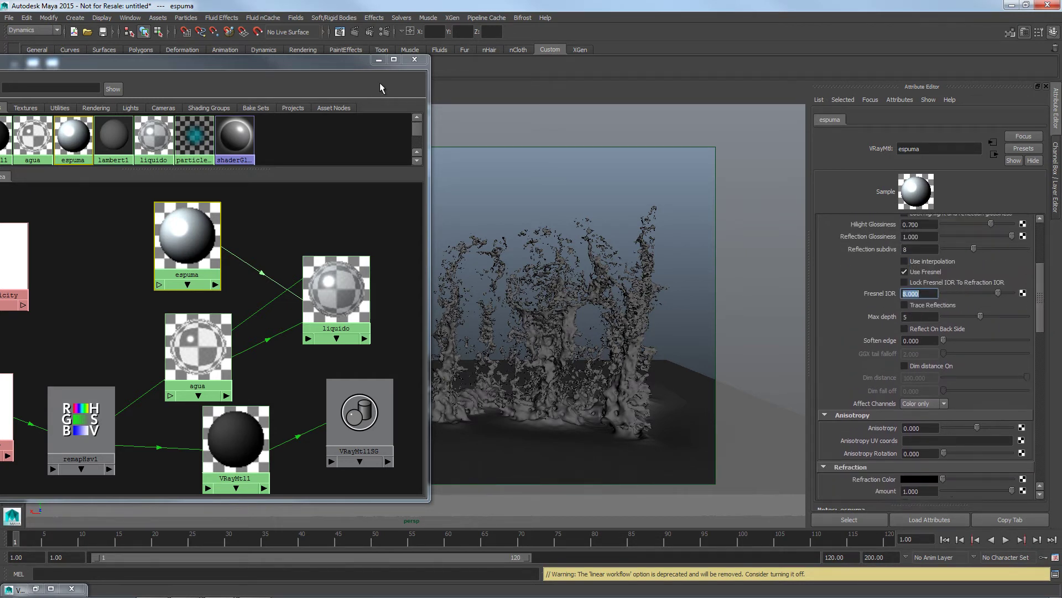
pyautogui.click(378, 60)
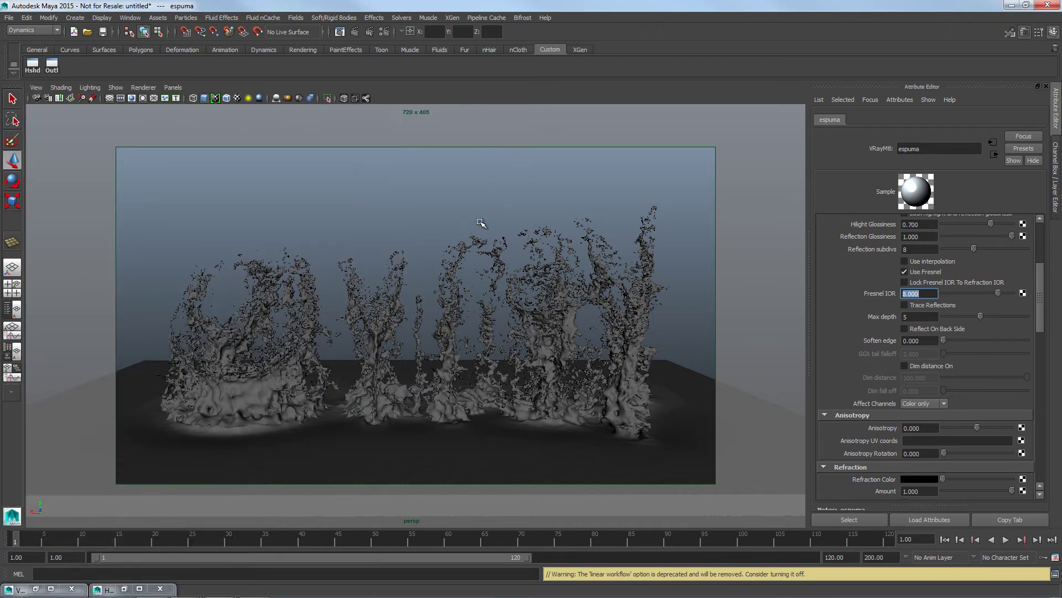
pyautogui.click(355, 32)
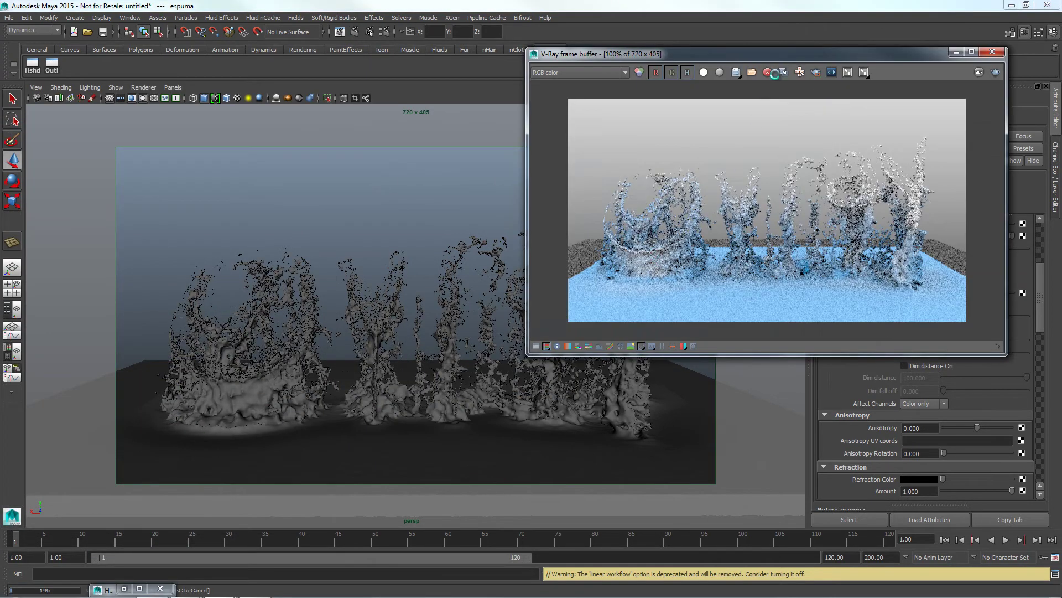
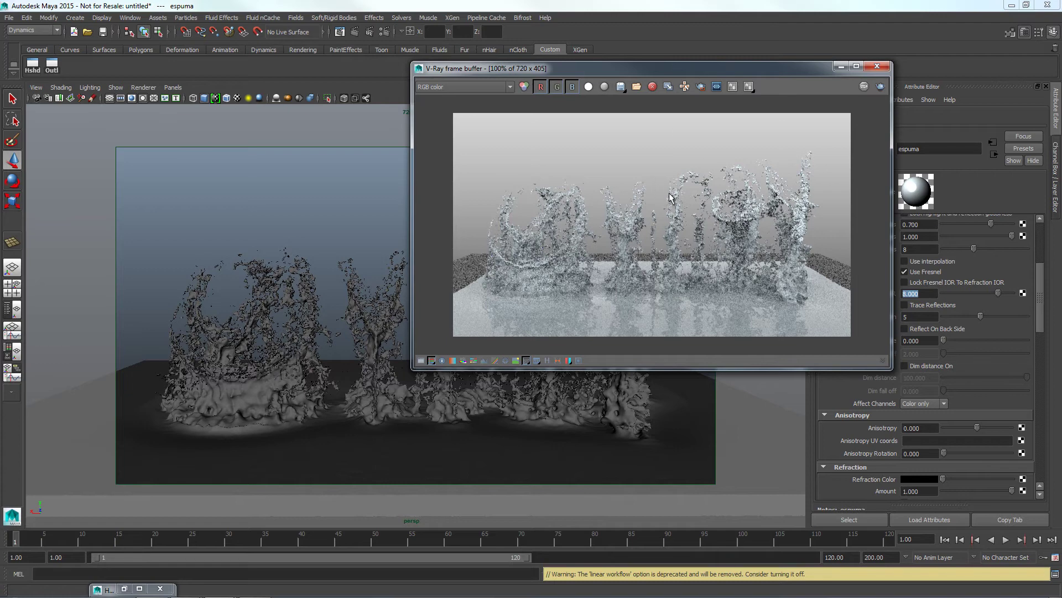
# Map a File texture to the V-Ray environment Reflection texture slot.
pyautogui.click(841, 66)
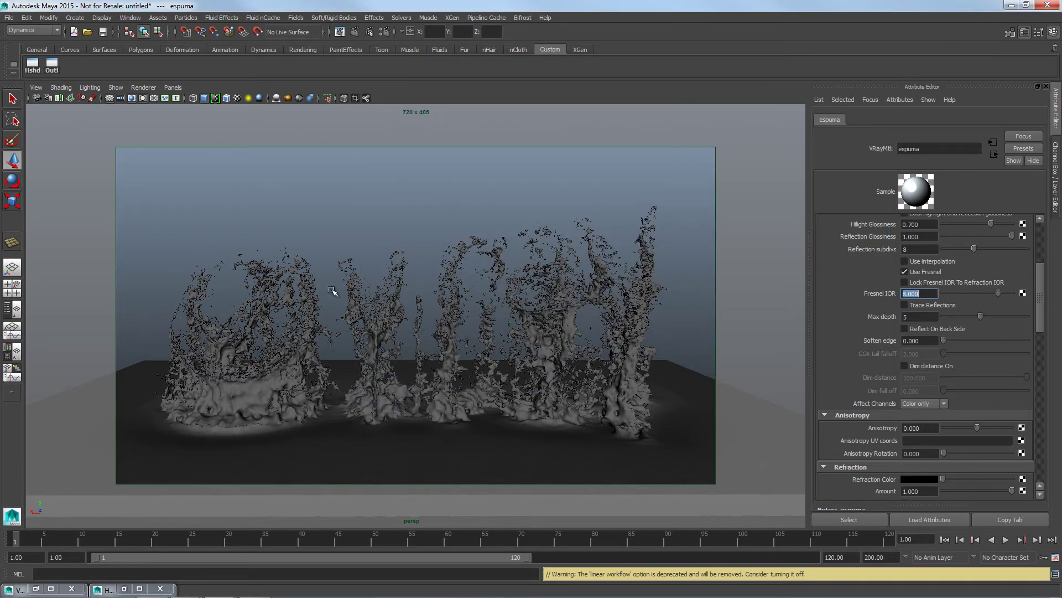
pyautogui.click(384, 33)
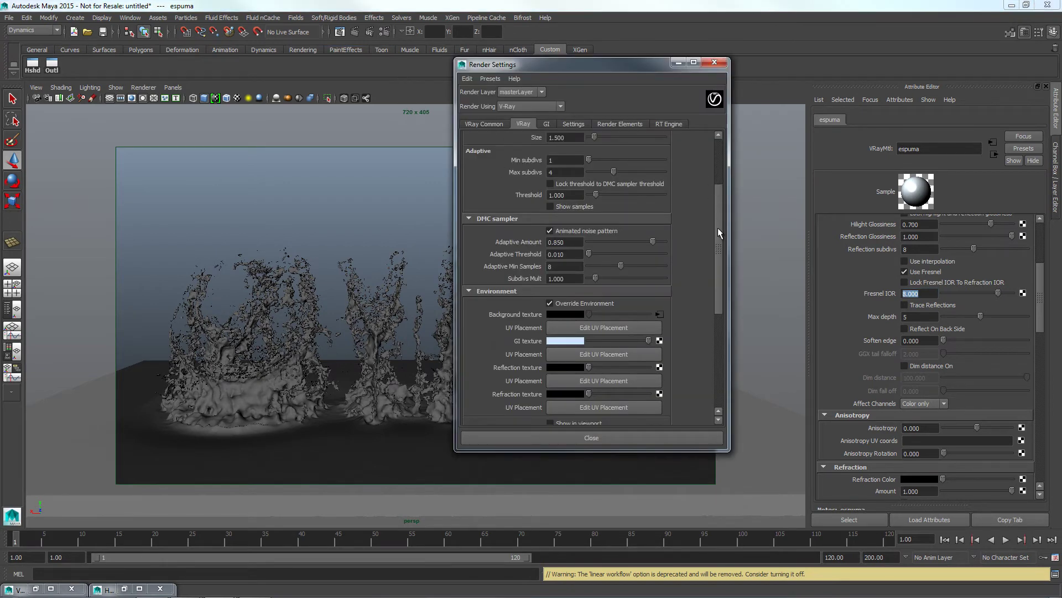
pyautogui.scroll(-3, 718, 232)
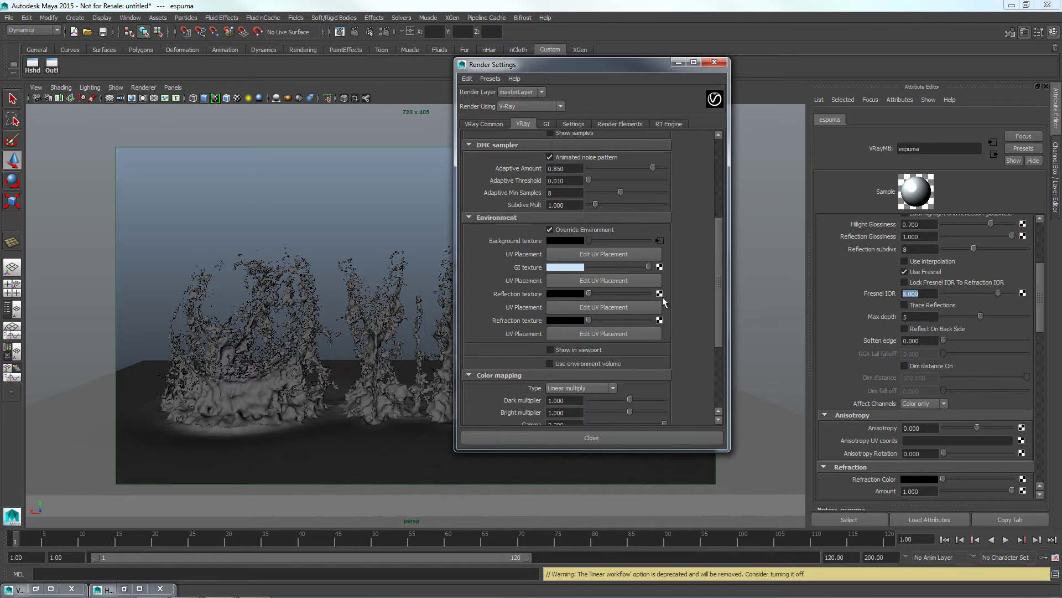
pyautogui.click(659, 319)
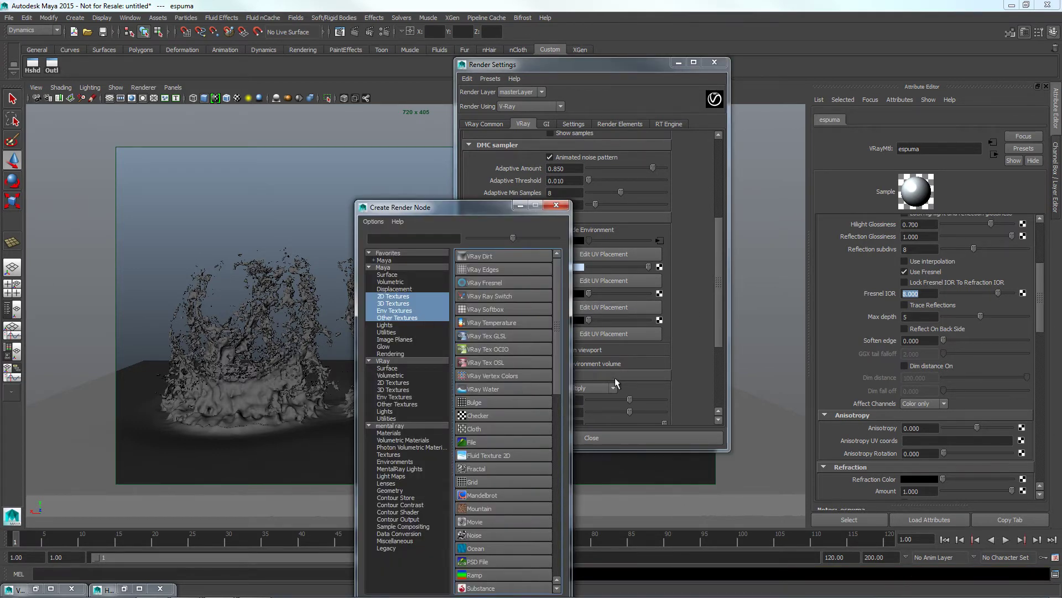
pyautogui.scroll(-1, 556, 333)
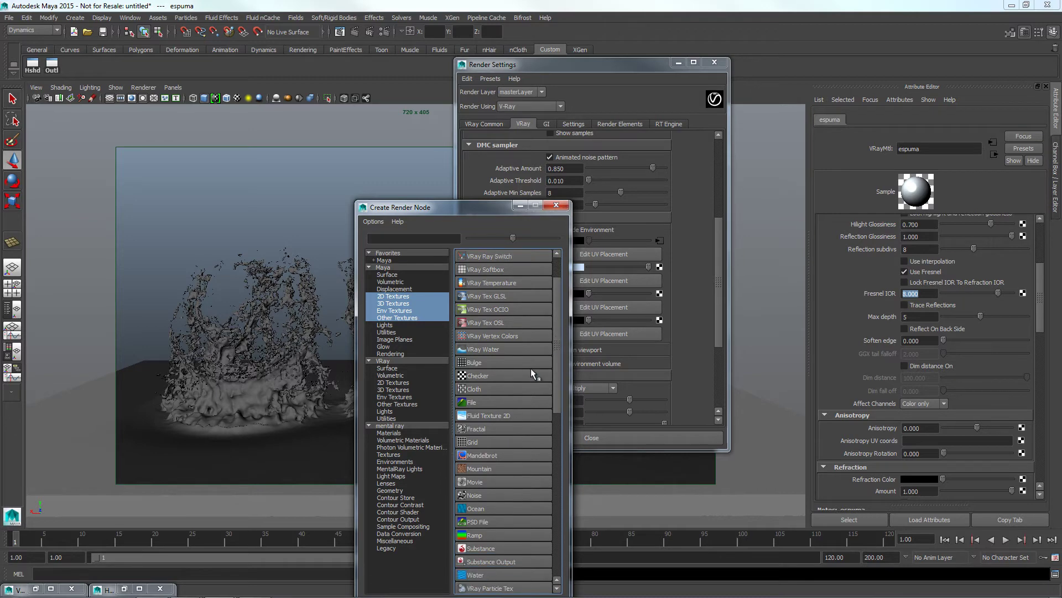
pyautogui.click(496, 402)
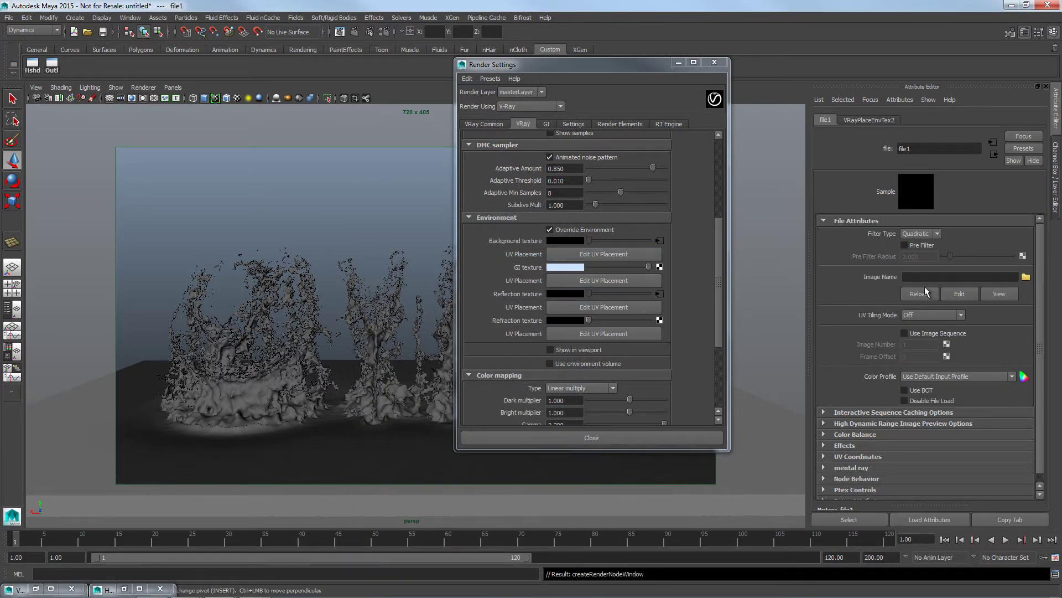
# Load Sea_A.hdr from the Bifrost Assets folder into the reflection File texture.
pyautogui.click(1026, 277)
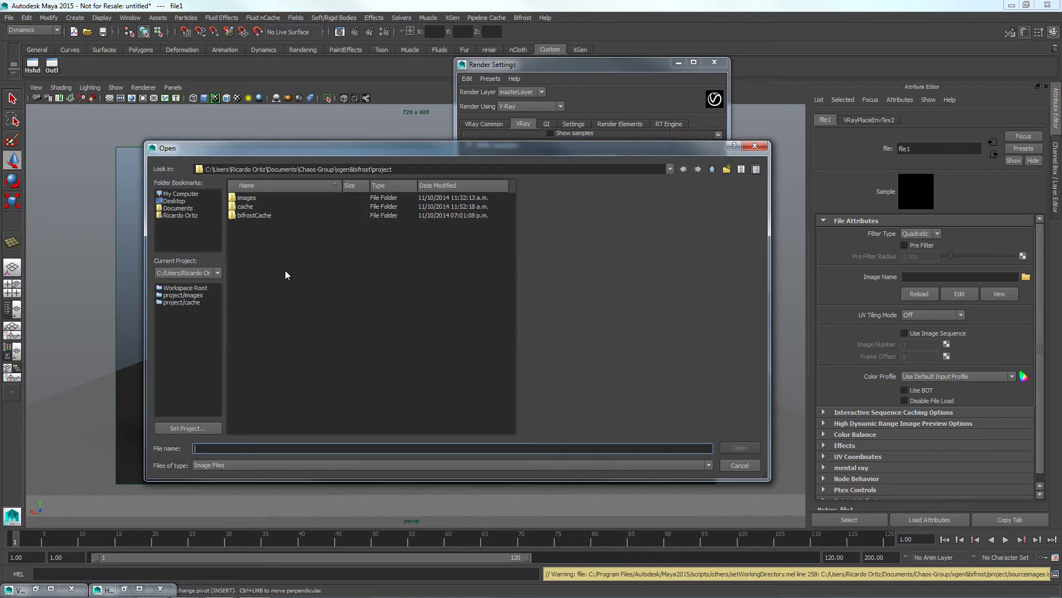
pyautogui.click(713, 170)
pyautogui.doubleClick(245, 242)
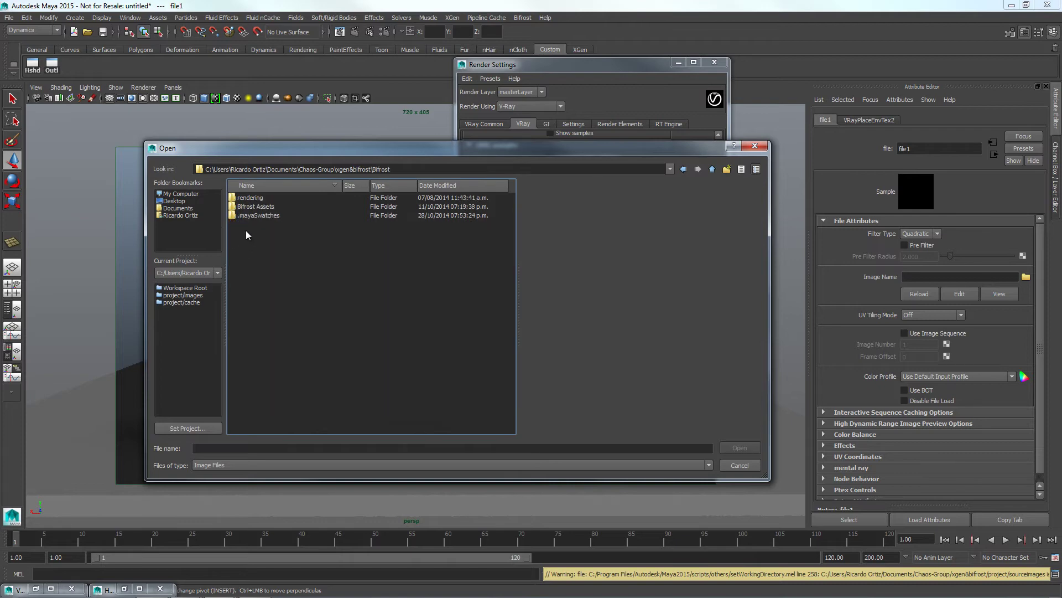
pyautogui.doubleClick(254, 206)
pyautogui.click(252, 198)
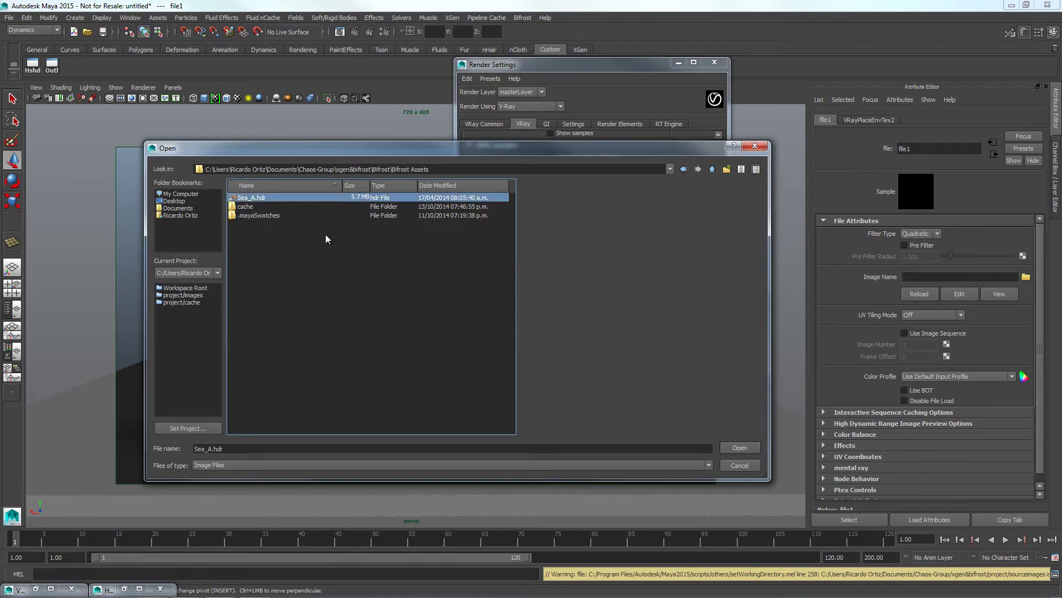
pyautogui.click(739, 449)
pyautogui.click(874, 121)
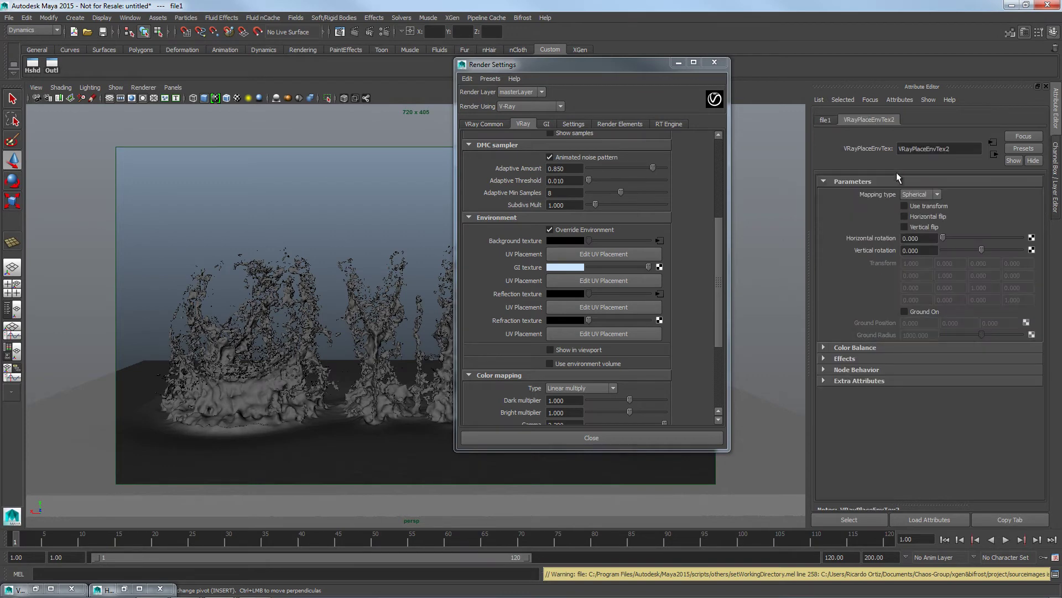
pyautogui.click(659, 319)
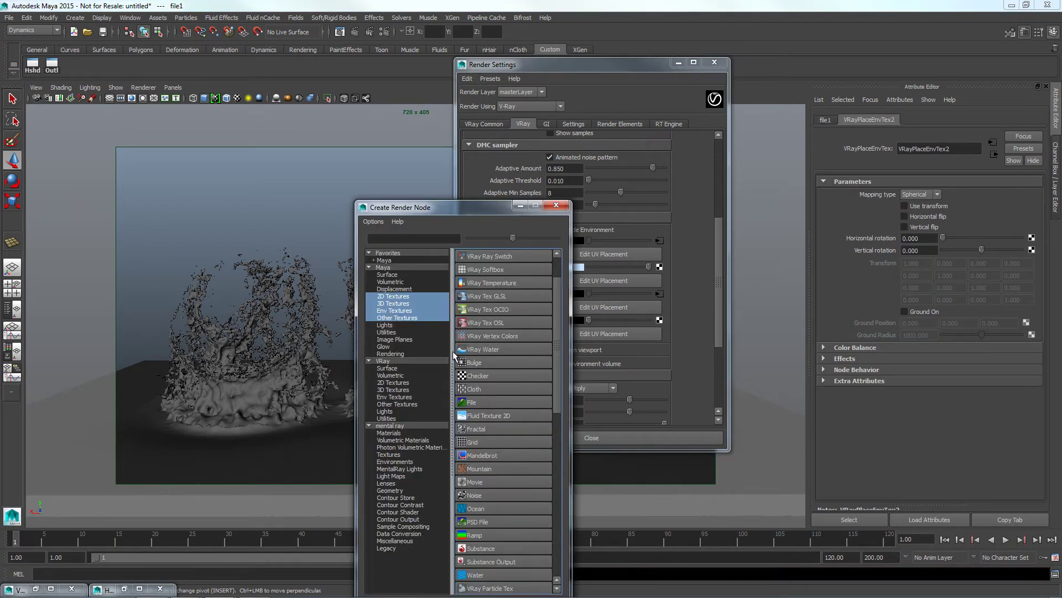
# Map a second File texture loading Sea_A.hdr to Refraction texture, then close Render Settings.
pyautogui.click(485, 400)
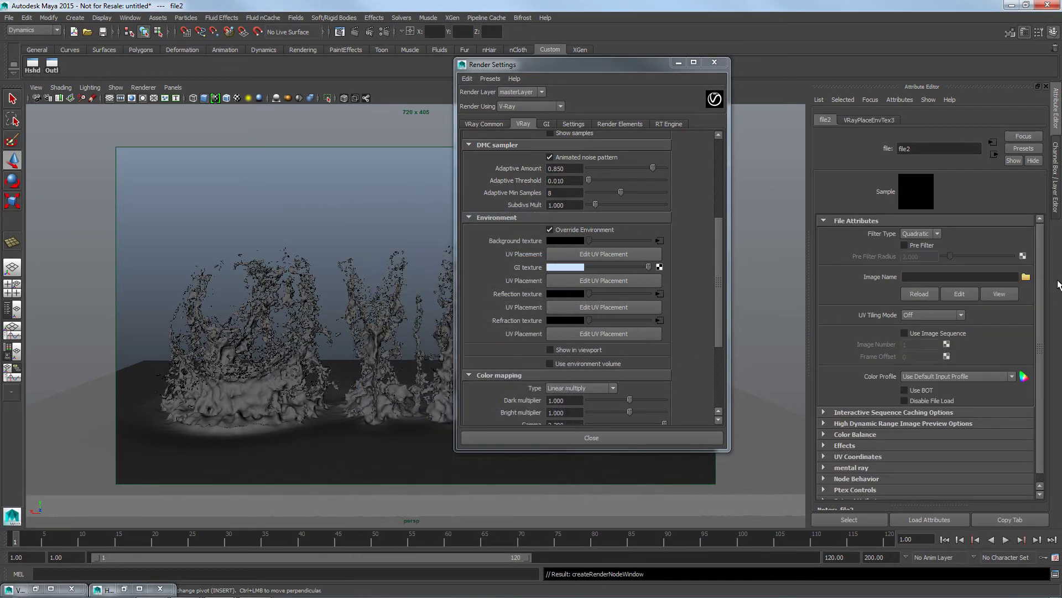
pyautogui.click(1026, 276)
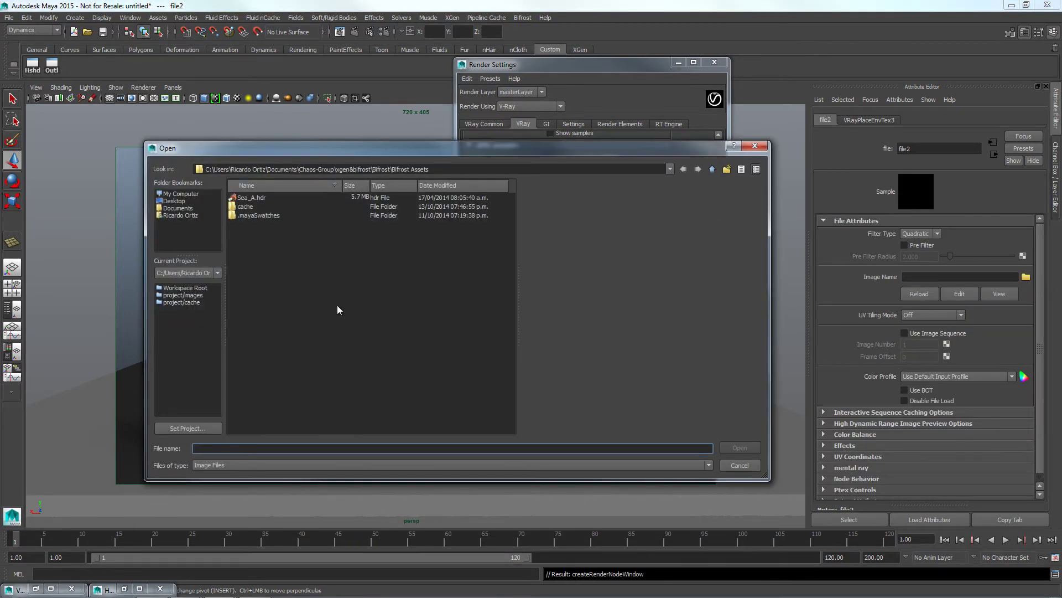
pyautogui.click(254, 199)
pyautogui.click(744, 448)
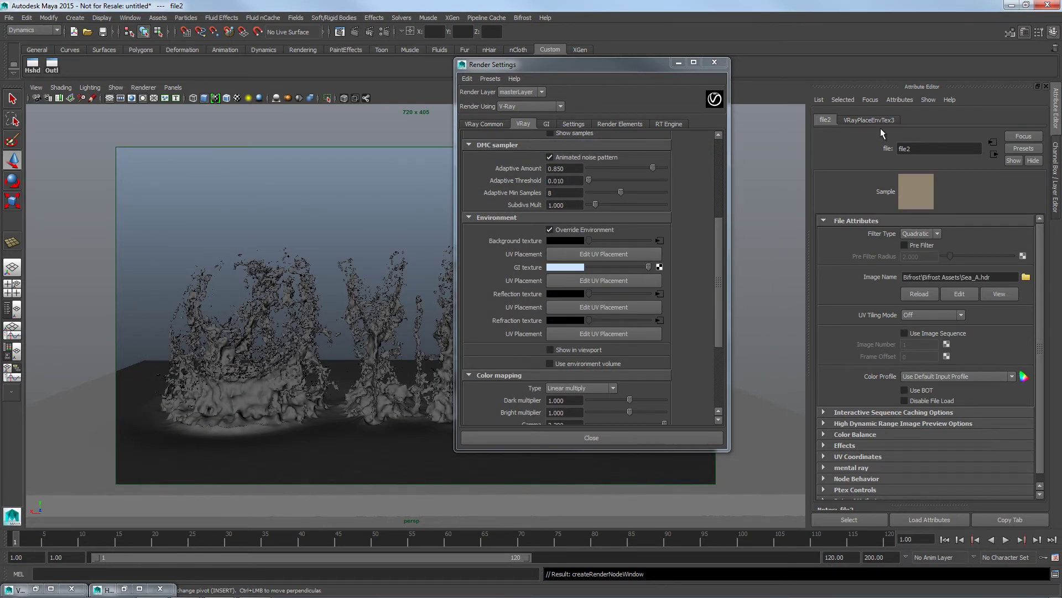
pyautogui.click(878, 120)
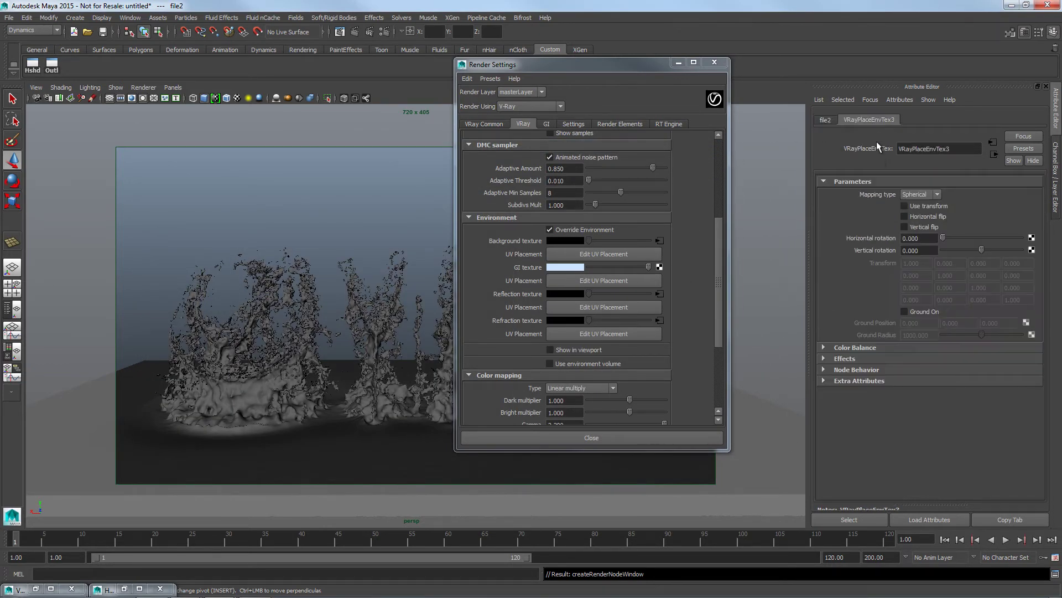
pyautogui.click(714, 62)
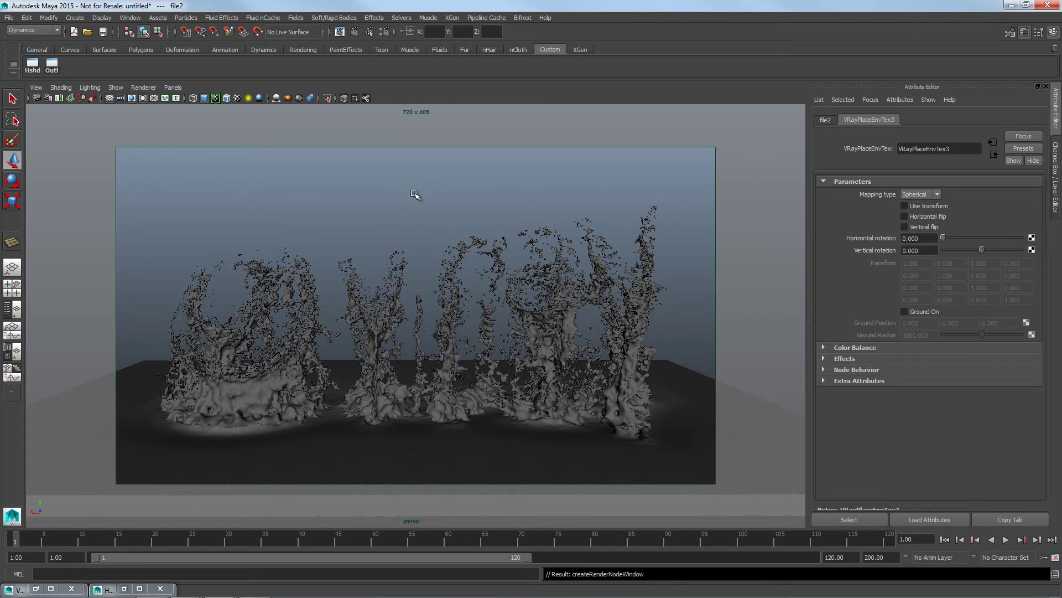
pyautogui.click(33, 66)
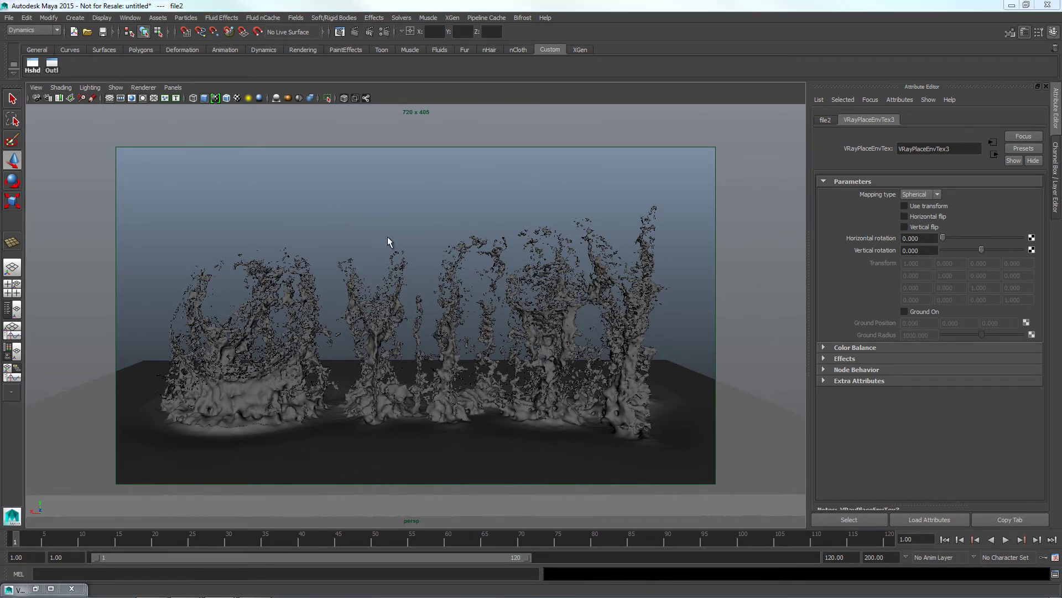
# Give remapHsv1's Value curve Spline interpolation, a lowered end and a middle point at 0.513/0.120.
pyautogui.moveTo(231, 62); pyautogui.dragTo(562, 51)
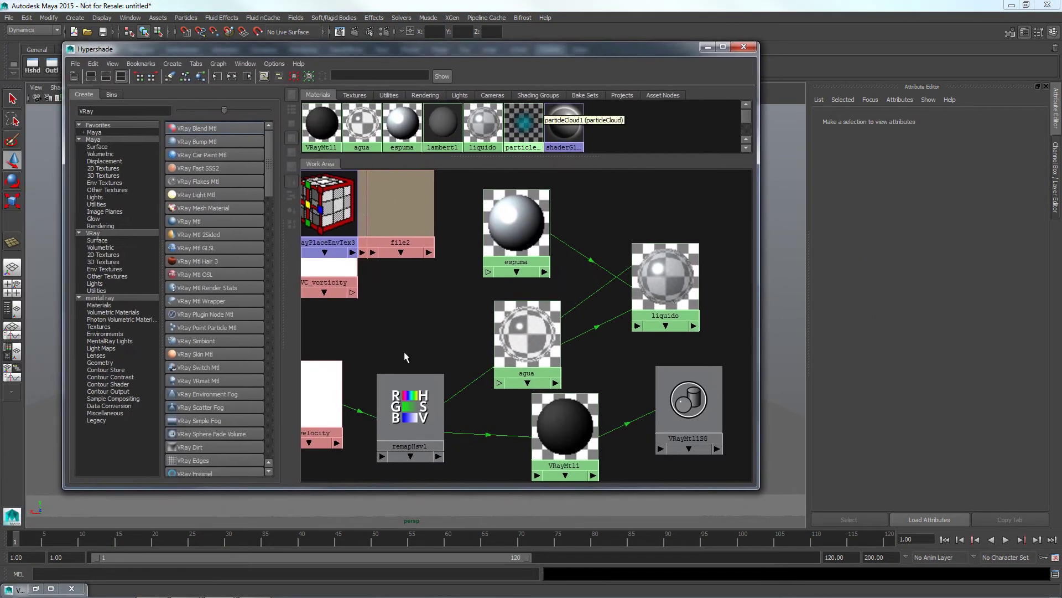
pyautogui.scroll(5, 527, 343)
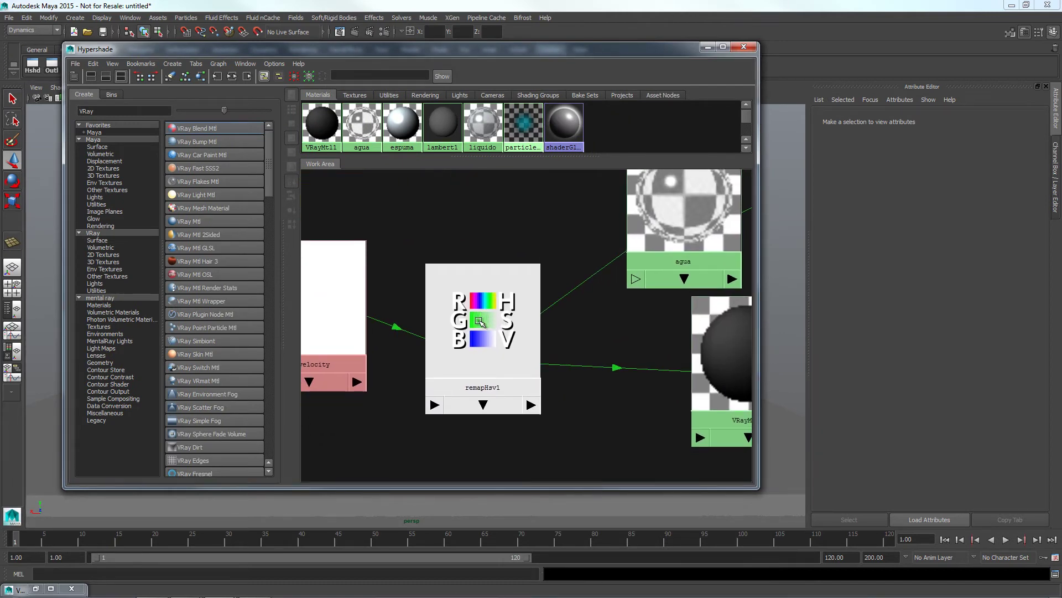
pyautogui.click(493, 307)
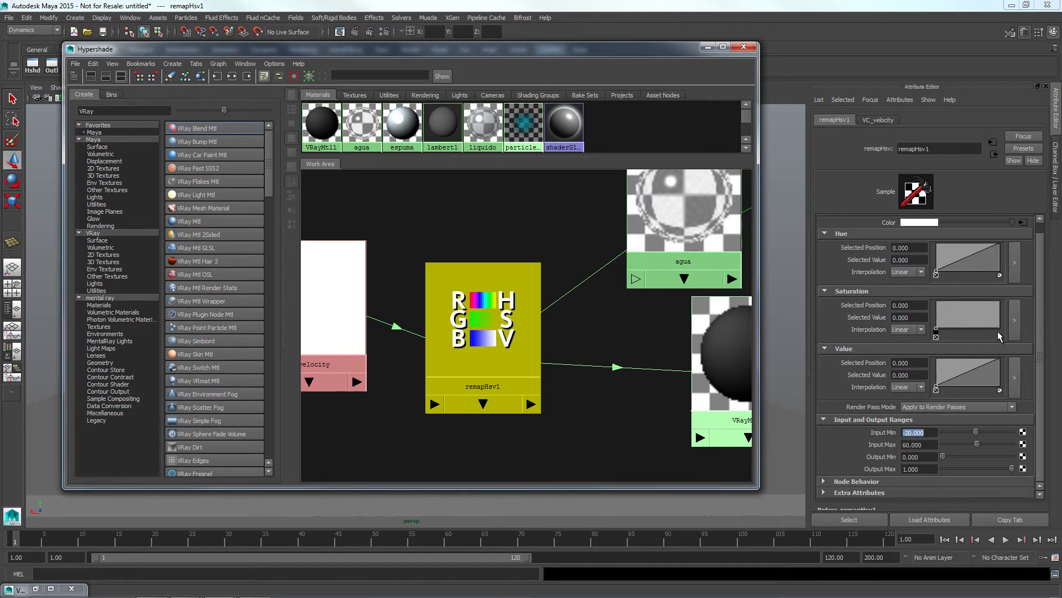
pyautogui.click(921, 387)
pyautogui.click(916, 420)
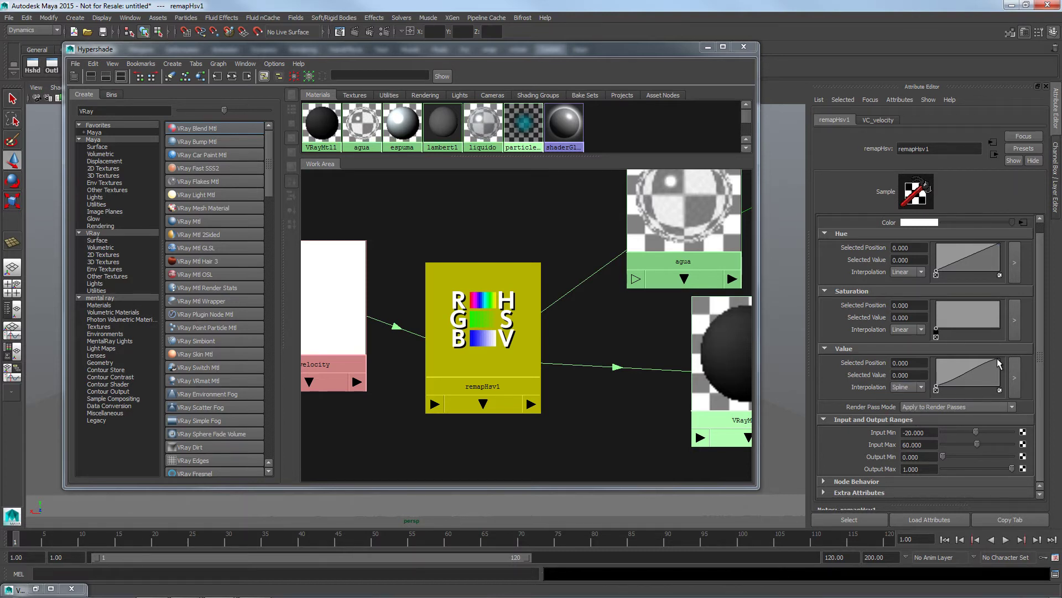
pyautogui.moveTo(999, 363); pyautogui.dragTo(1002, 378)
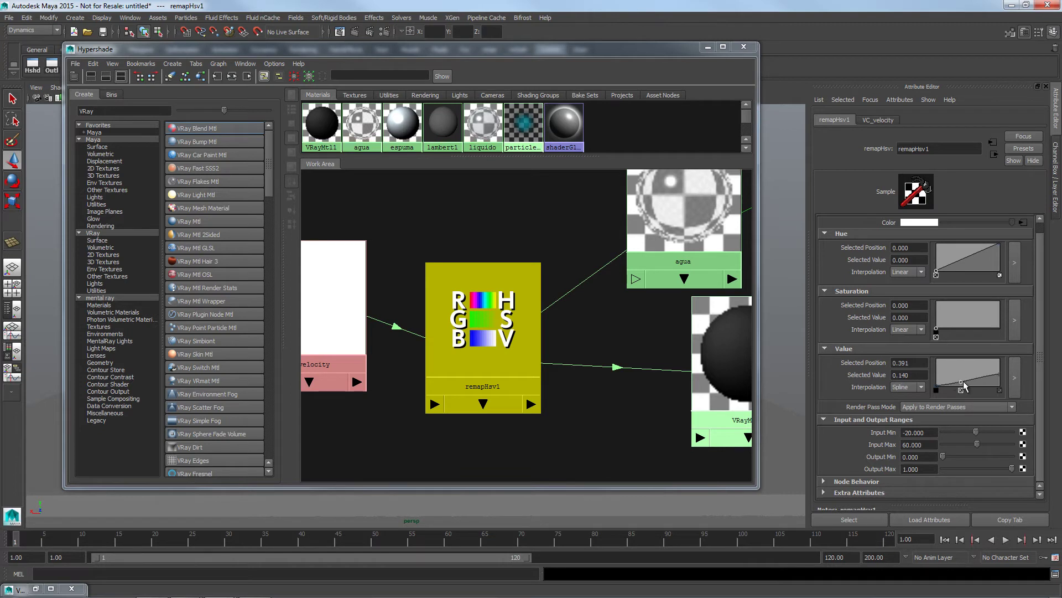
pyautogui.click(966, 385)
pyautogui.moveTo(968, 386); pyautogui.dragTo(969, 386)
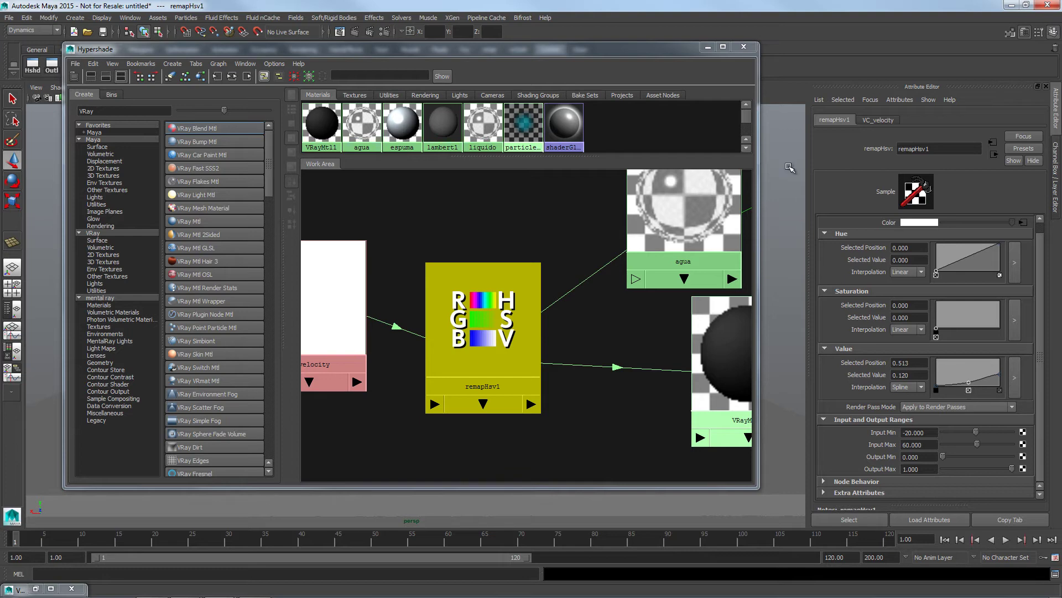
pyautogui.click(707, 47)
# Turn on V-Ray global illumination and rearrange the render settings and frame buffer windows.
pyautogui.click(325, 249)
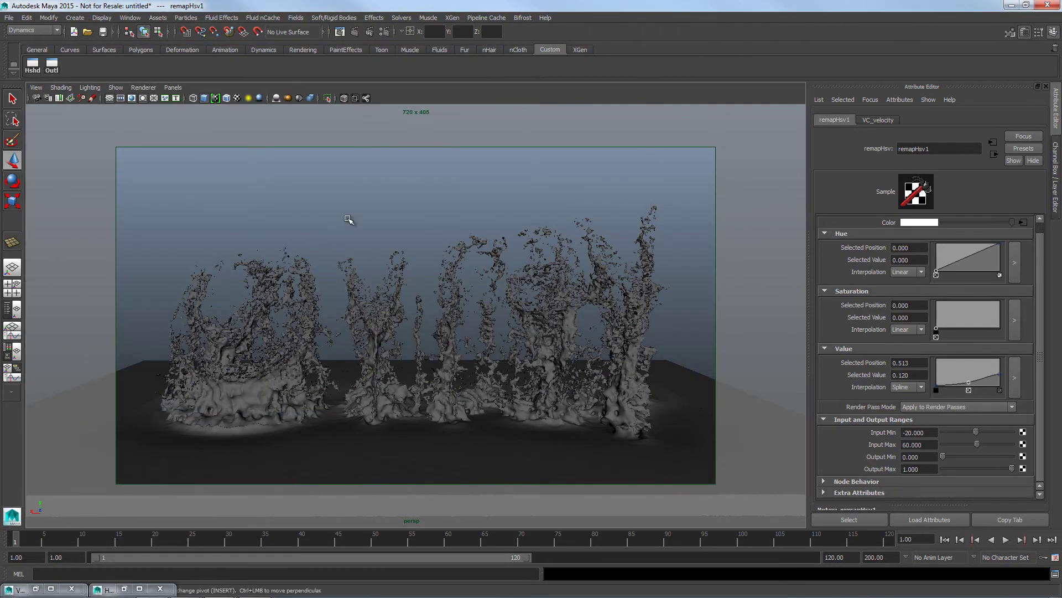
pyautogui.click(385, 33)
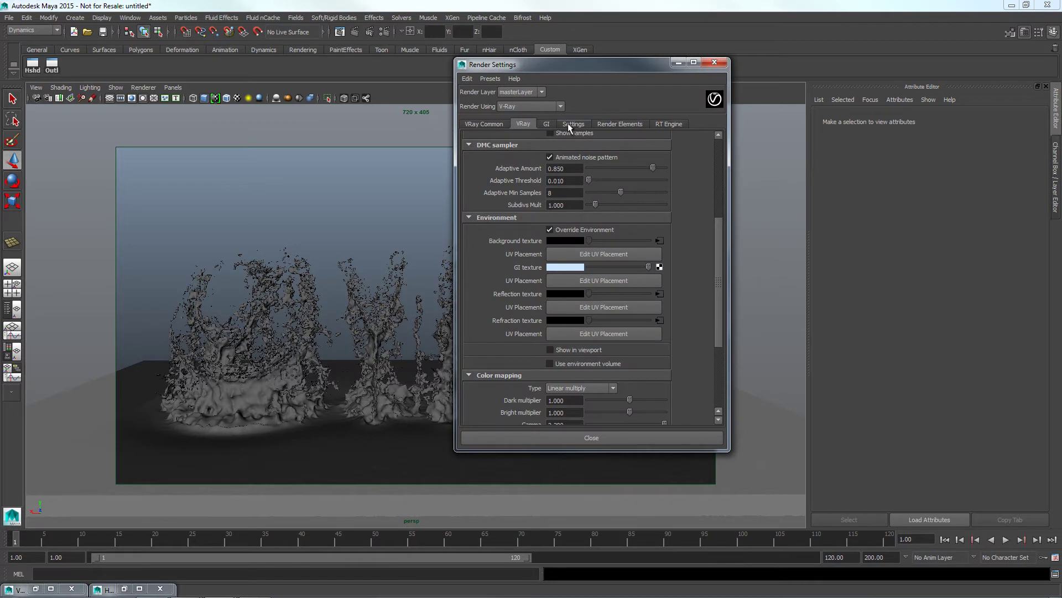
pyautogui.click(547, 124)
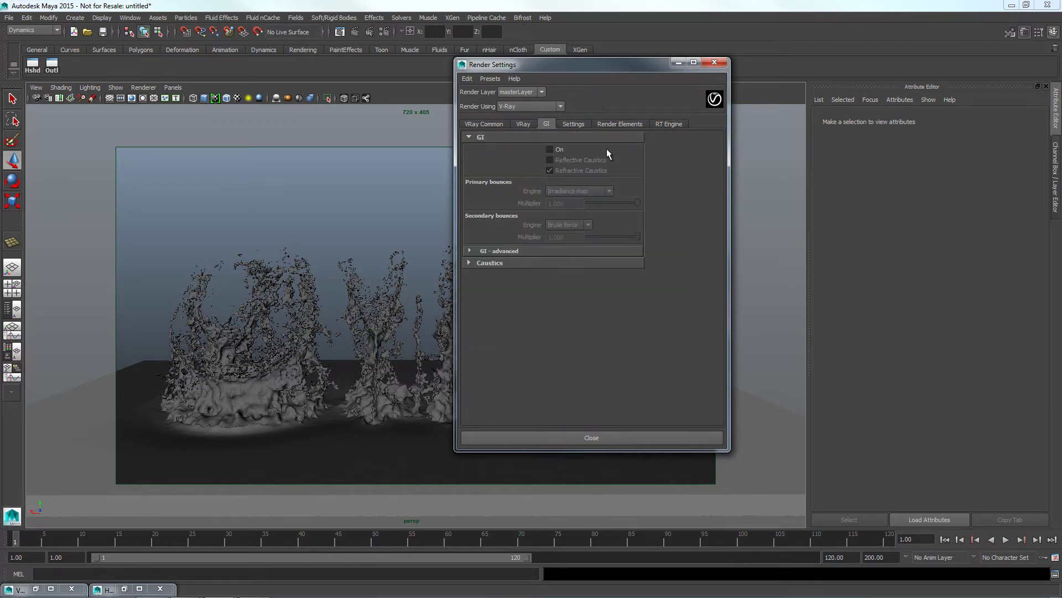
pyautogui.click(550, 149)
pyautogui.moveTo(606, 79); pyautogui.dragTo(672, 78)
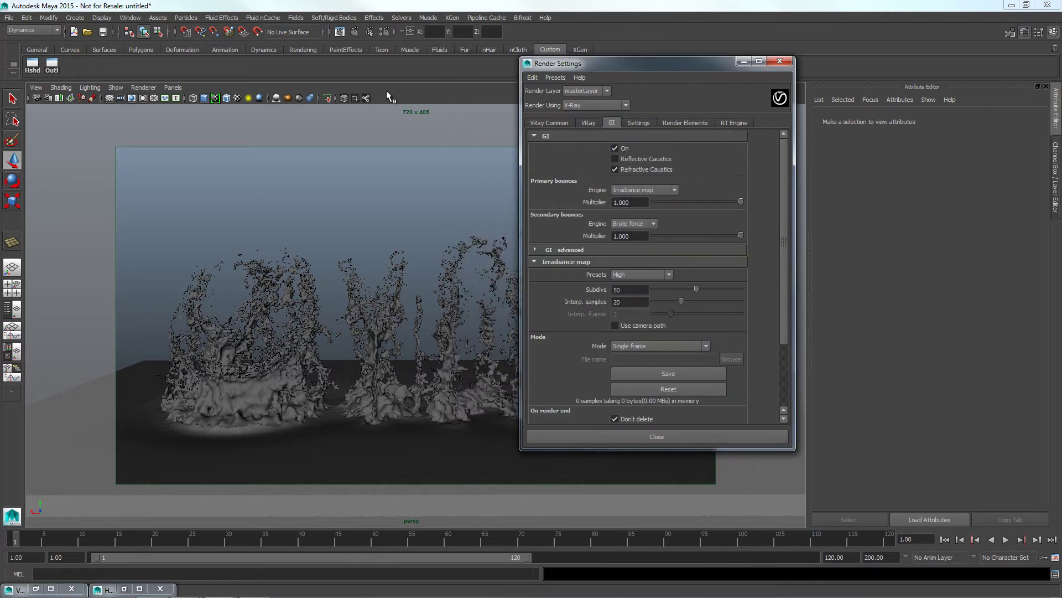
pyautogui.click(550, 122)
pyautogui.scroll(-2, 785, 260)
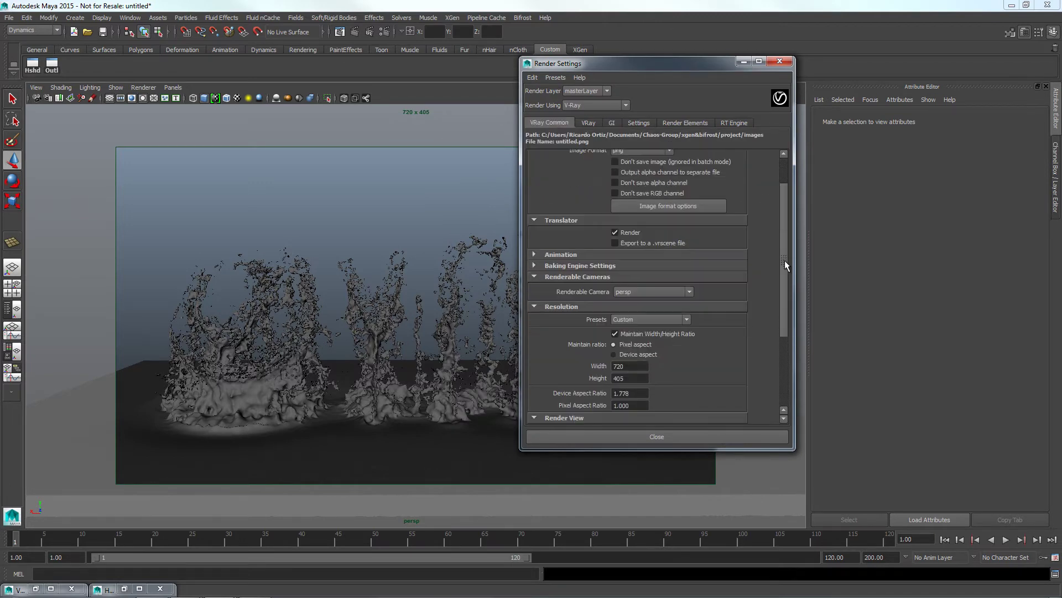
pyautogui.scroll(-3, 785, 260)
pyautogui.click(20, 589)
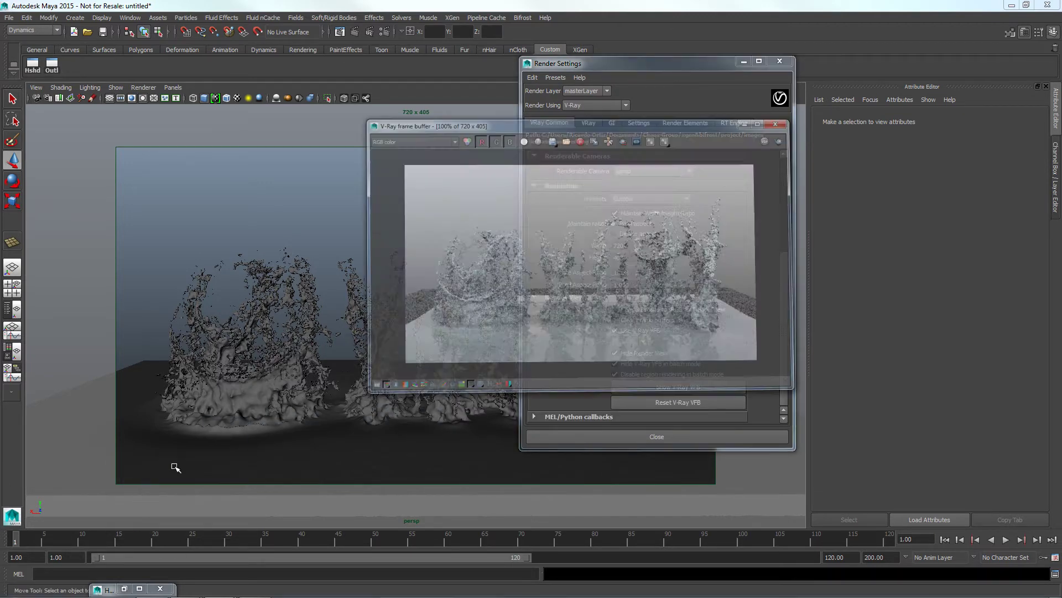
pyautogui.moveTo(624, 77); pyautogui.dragTo(471, 102)
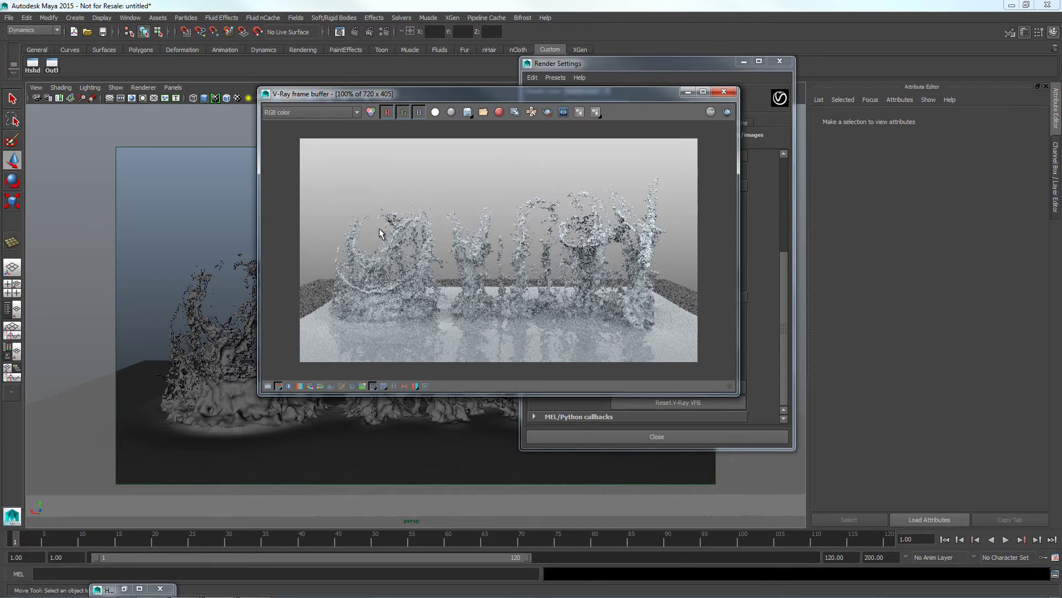
pyautogui.click(687, 92)
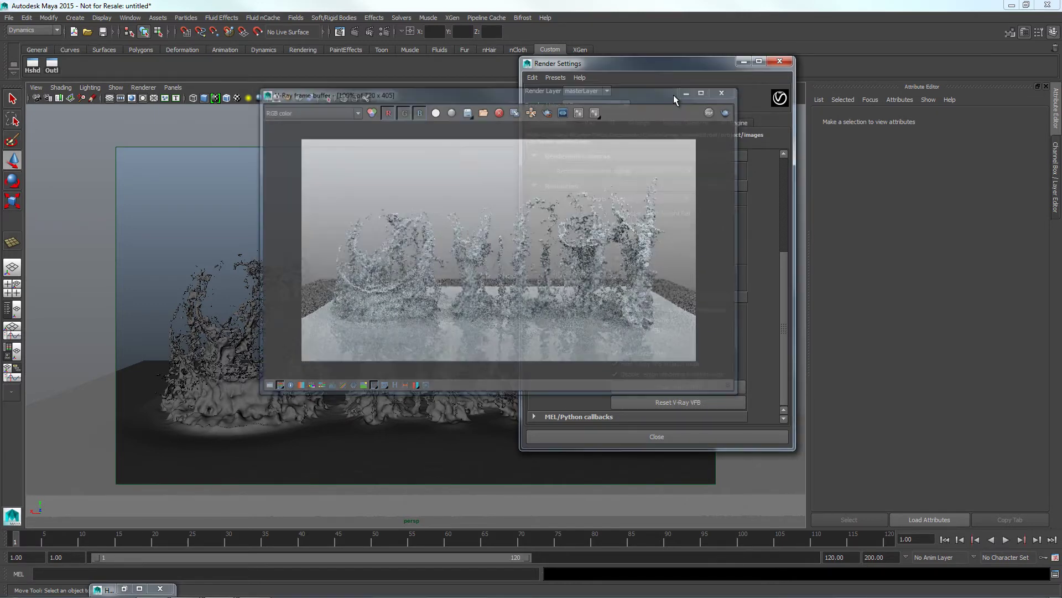
# Set the irradiance map preset to Very low and close Render Settings.
pyautogui.click(614, 123)
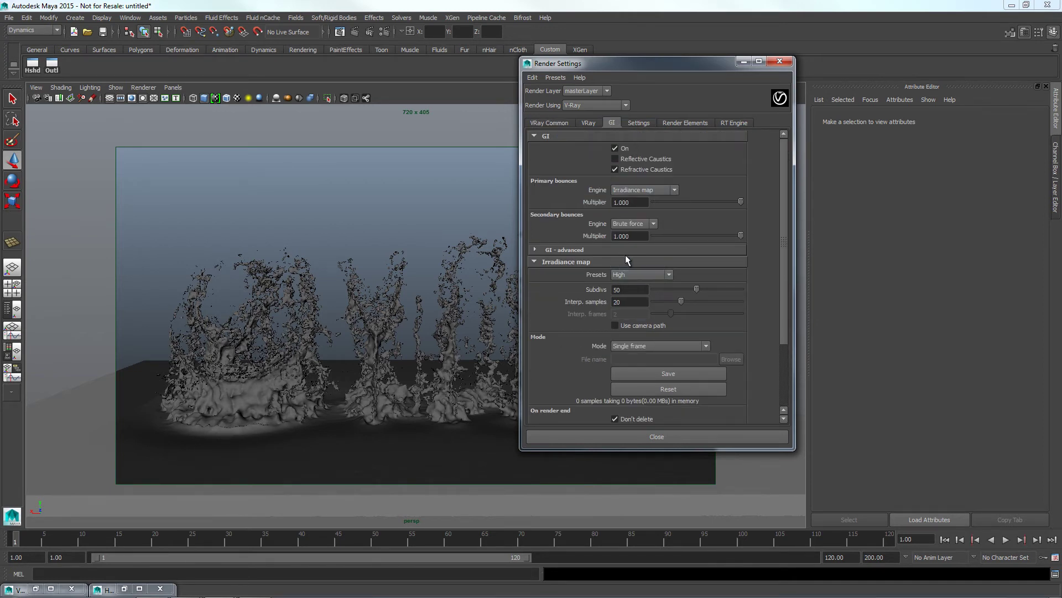
pyautogui.click(670, 277)
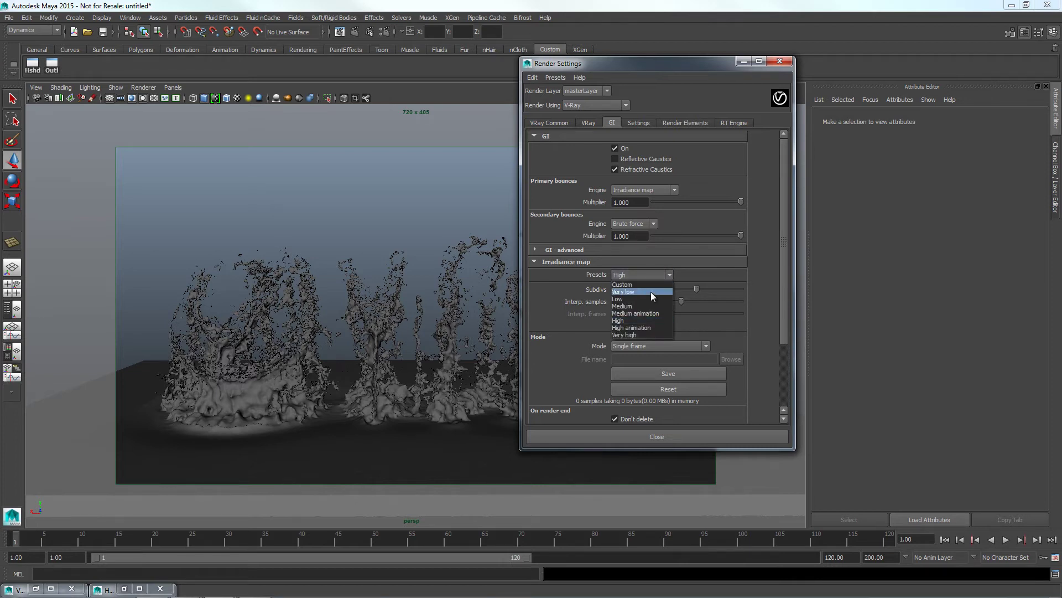
pyautogui.click(636, 283)
pyautogui.moveTo(785, 260)
pyautogui.mouseDown()
pyautogui.moveTo(784, 350)
pyautogui.moveTo(789, 195)
pyautogui.mouseUp()
pyautogui.click(553, 121)
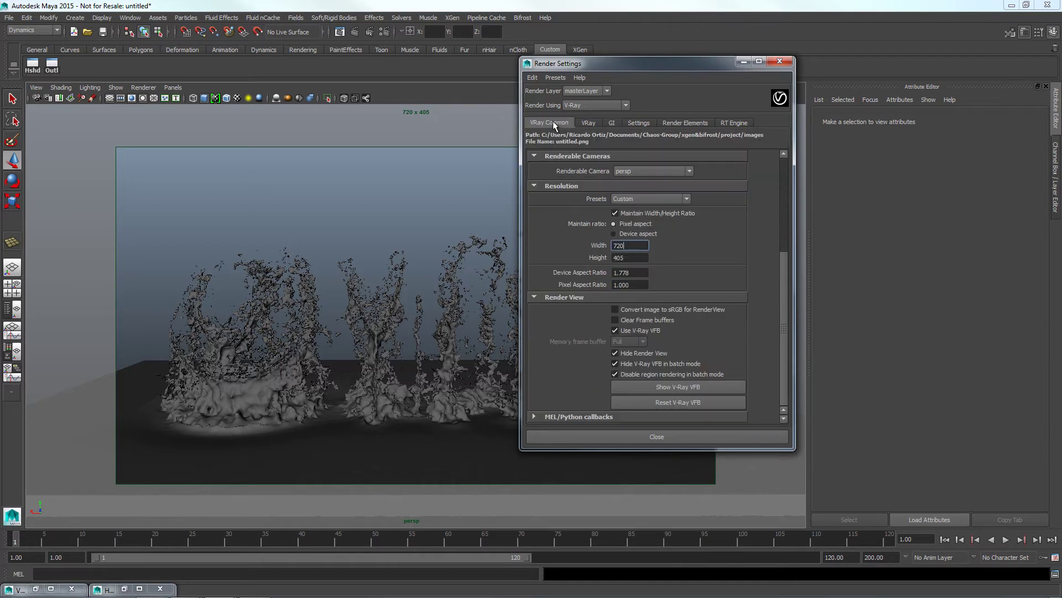
pyautogui.click(780, 61)
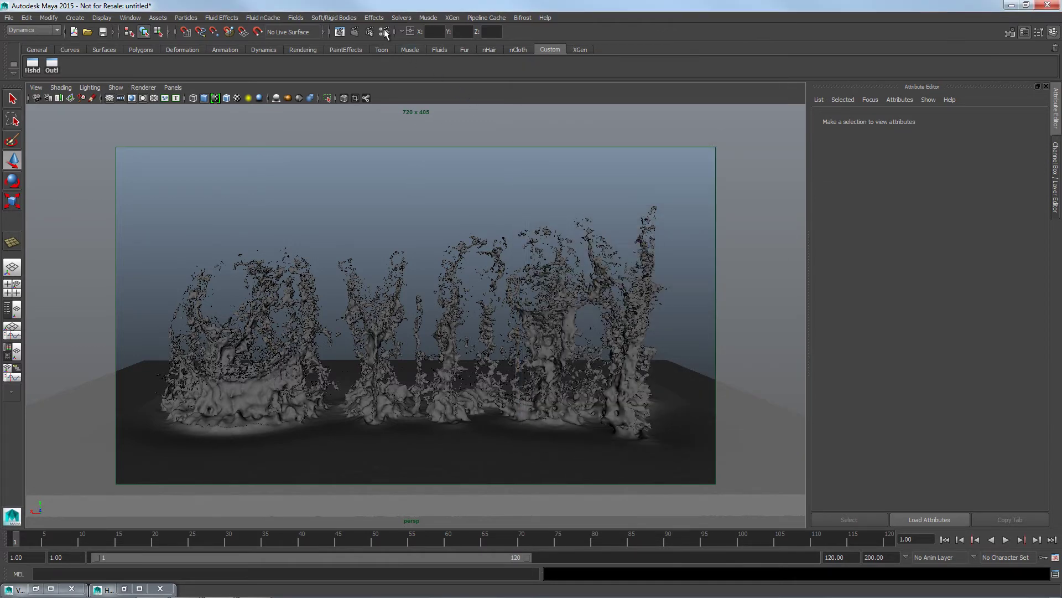
# Render the current 720 x 405 frame and inspect its Alpha channel in the frame buffer.
pyautogui.click(356, 30)
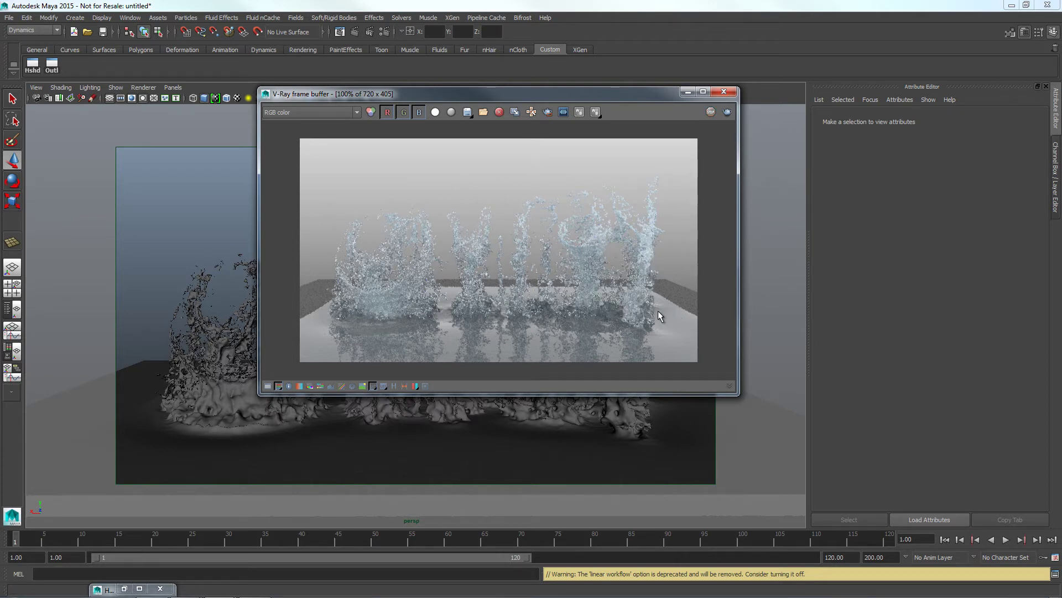
pyautogui.moveTo(576, 98); pyautogui.dragTo(571, 117)
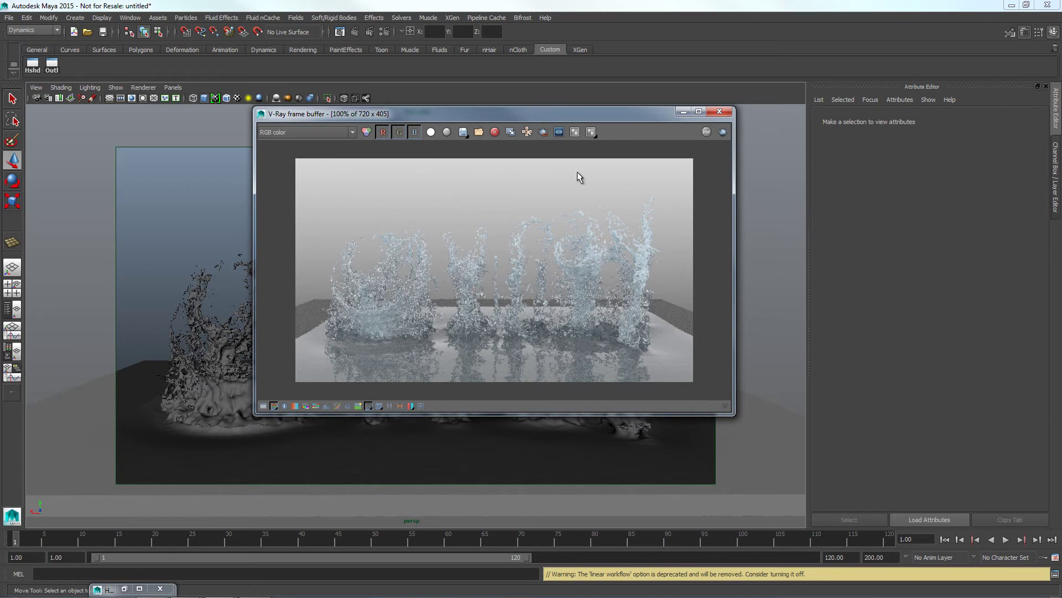
pyautogui.moveTo(564, 121); pyautogui.dragTo(576, 125)
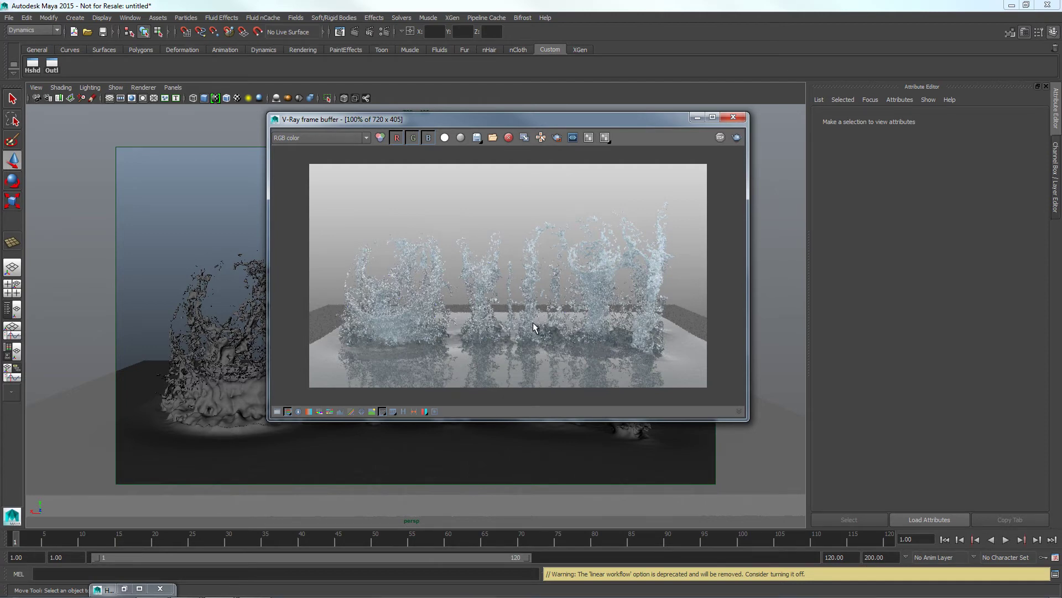
pyautogui.click(365, 137)
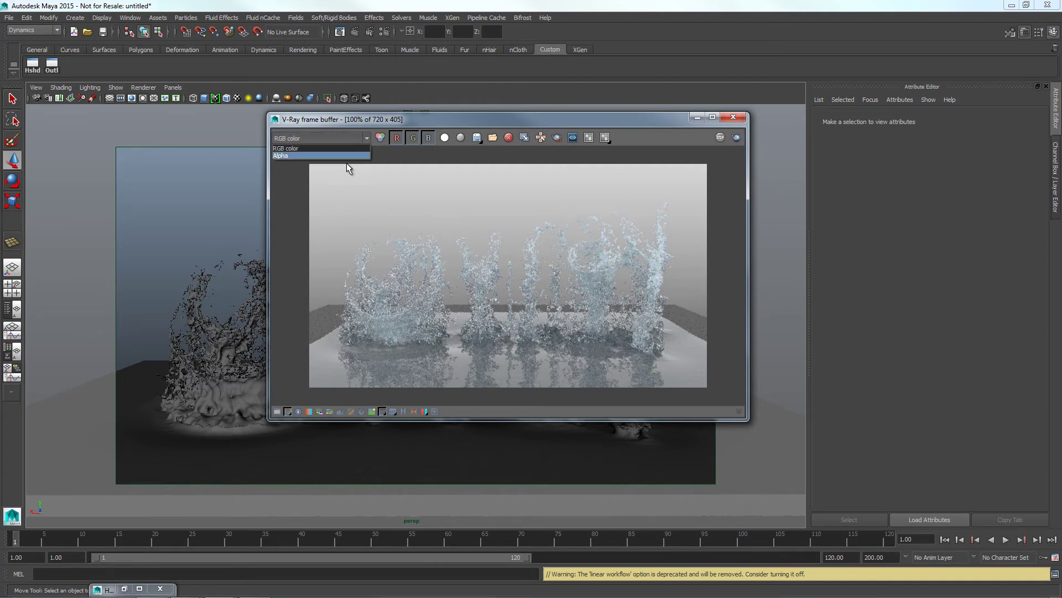
pyautogui.click(343, 157)
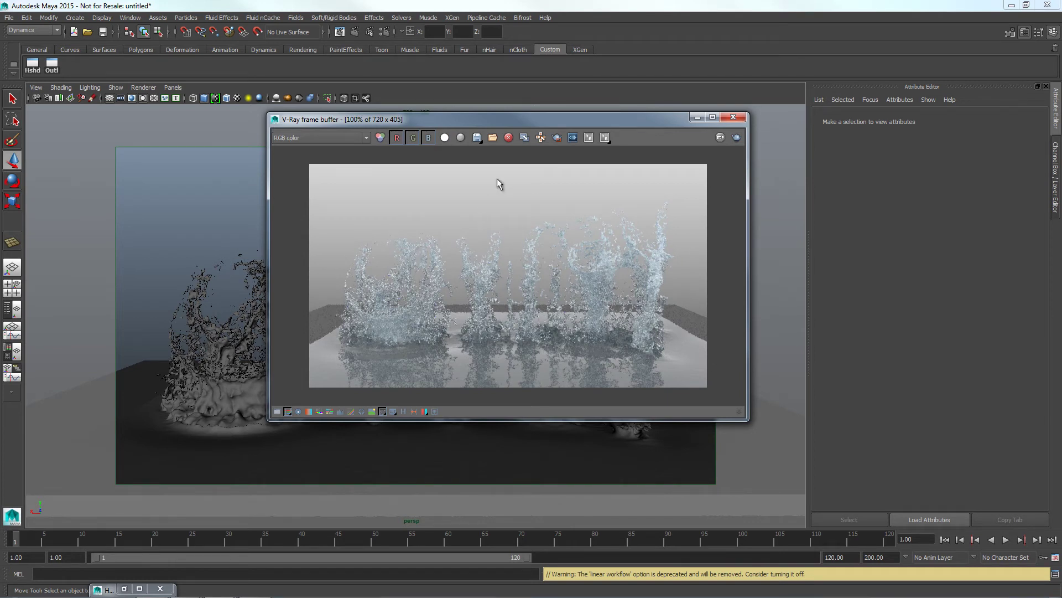
pyautogui.moveTo(520, 120); pyautogui.dragTo(521, 124)
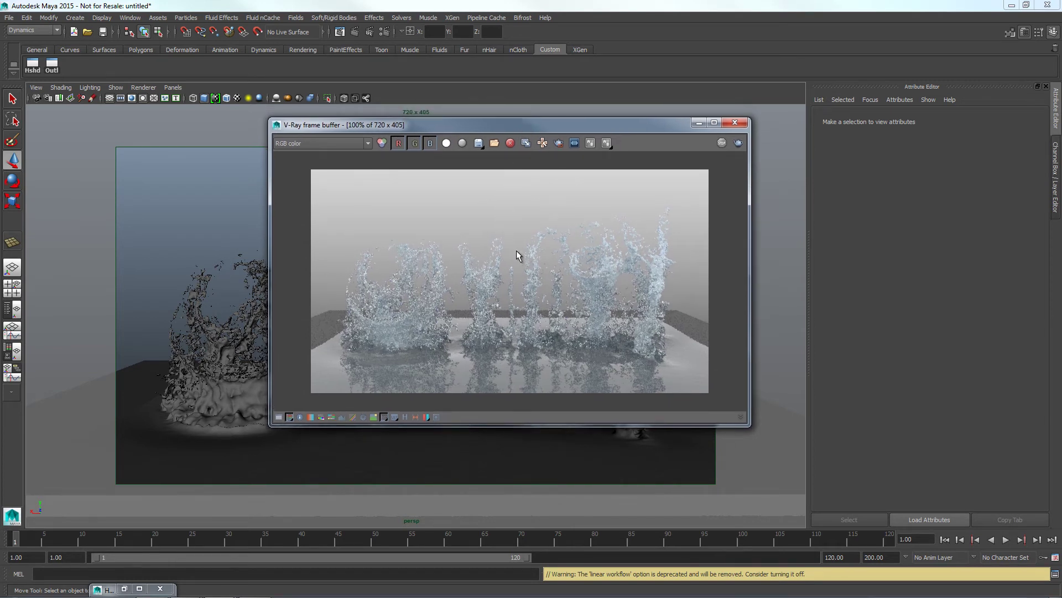
pyautogui.hotkey('alt', 'Tab')
# Advance the PowerPoint slideshow two slides to the Render elements example, then return to Maya.
pyautogui.hotkey('alt', 'Tab')
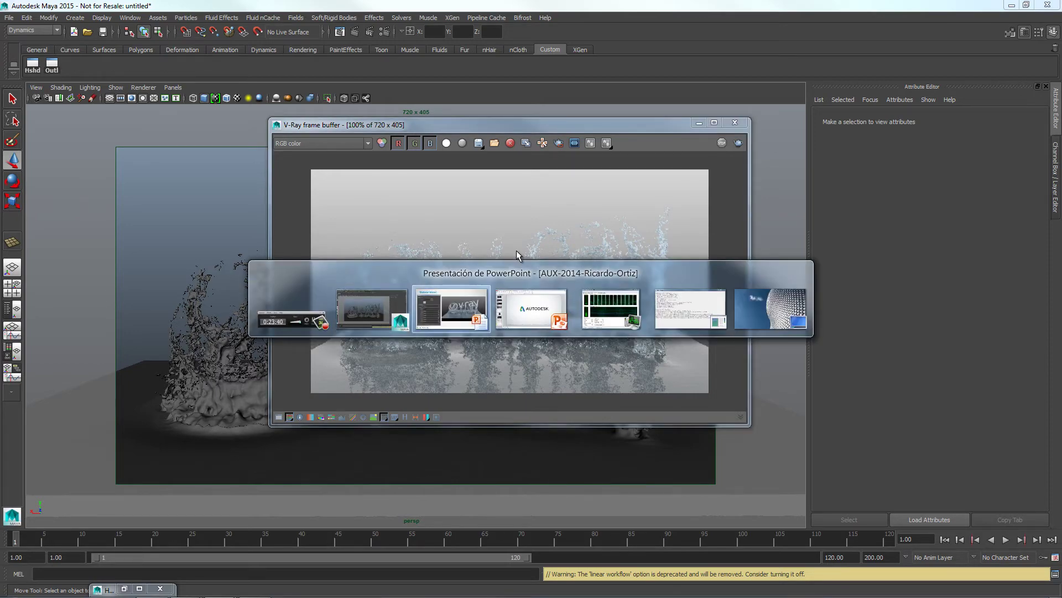
pyautogui.hotkey('alt', 'Tab')
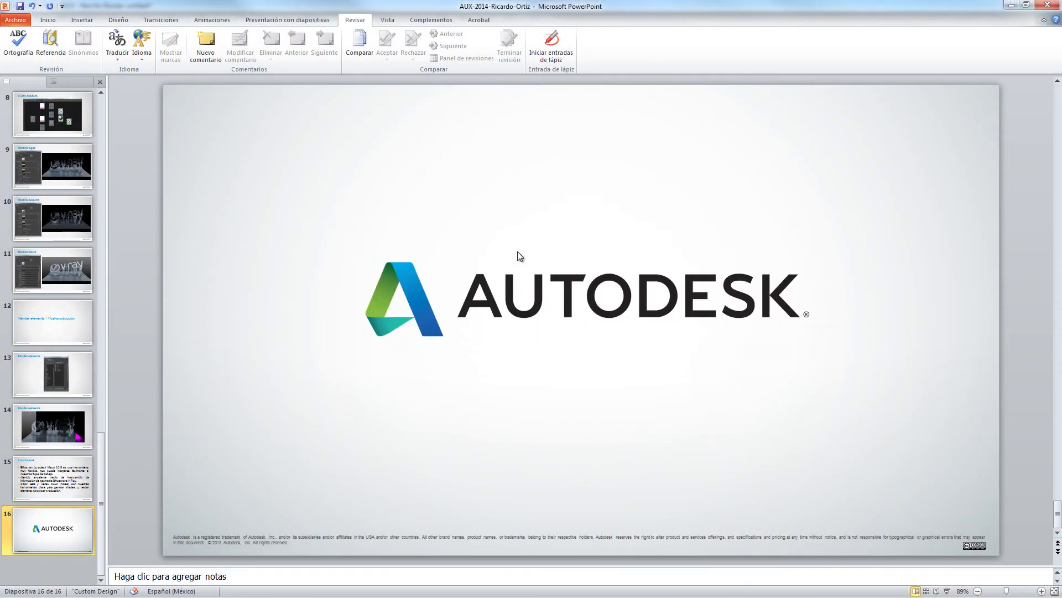
pyautogui.hotkey('alt', 'Tab')
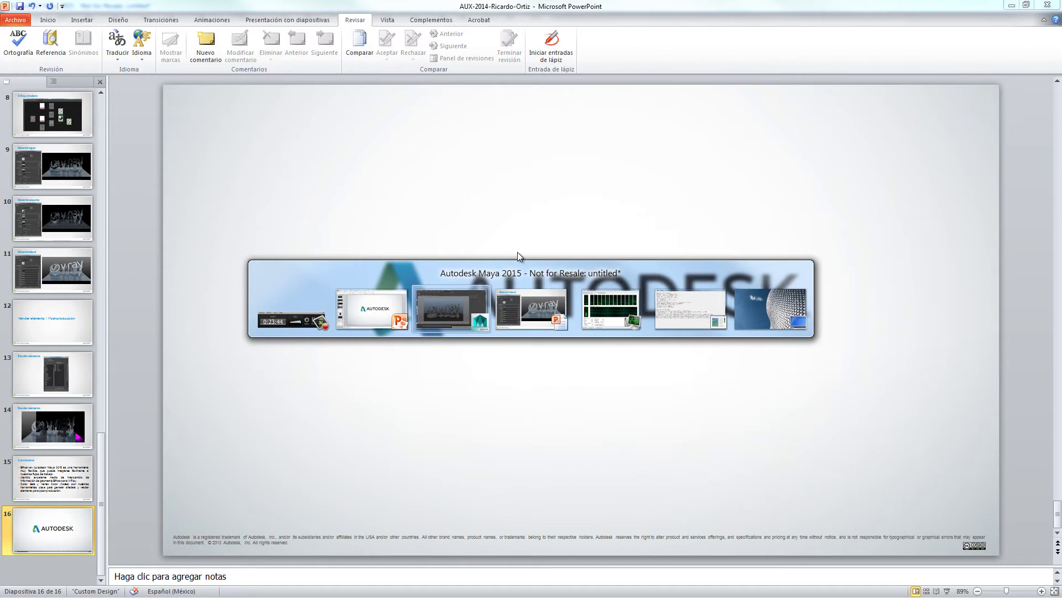
pyautogui.hotkey('alt', 'Tab')
pyautogui.hotkey('alt', 'Tab')
pyautogui.hotkey('alt', 'Tab')
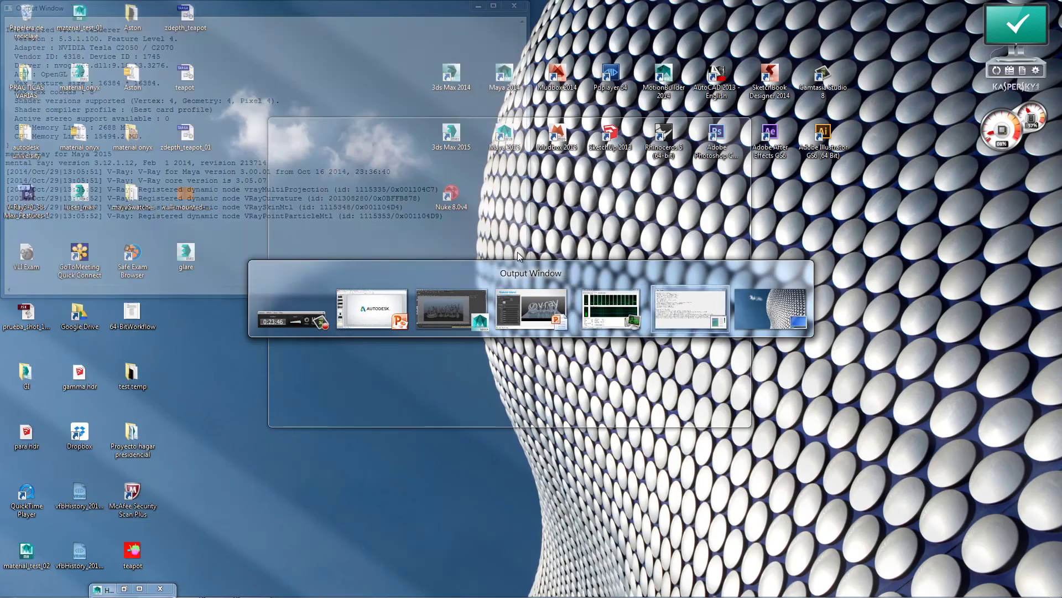
pyautogui.hotkey('alt', 'Tab')
pyautogui.hotkey('alt', 'Tab')
pyautogui.hotkey('alt', 'Tab')
pyautogui.hotkey('alt', 'Tab')
pyautogui.hotkey('alt', 'Tab')
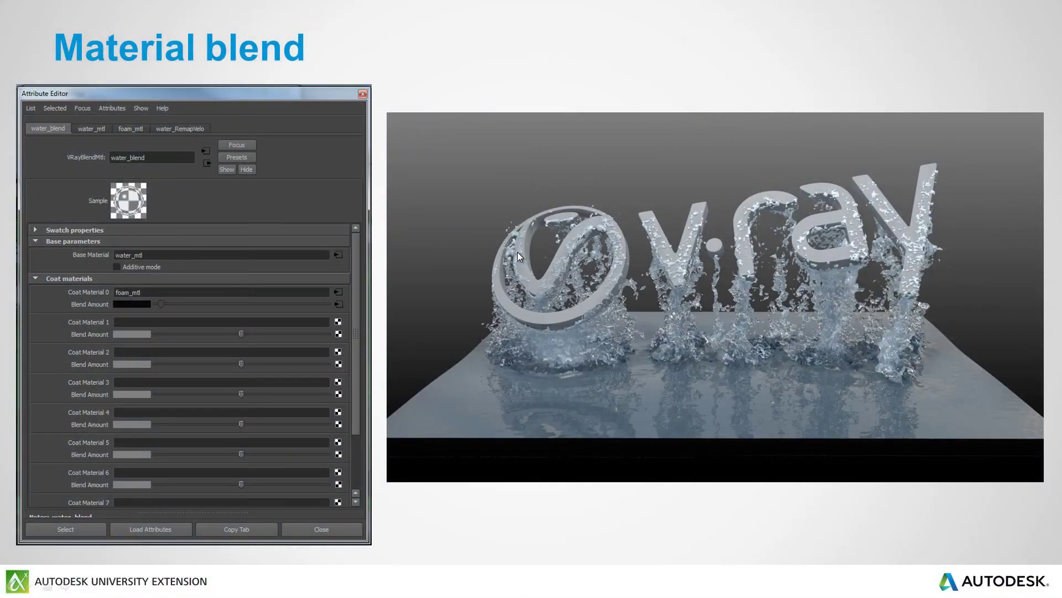
pyautogui.press('Right')
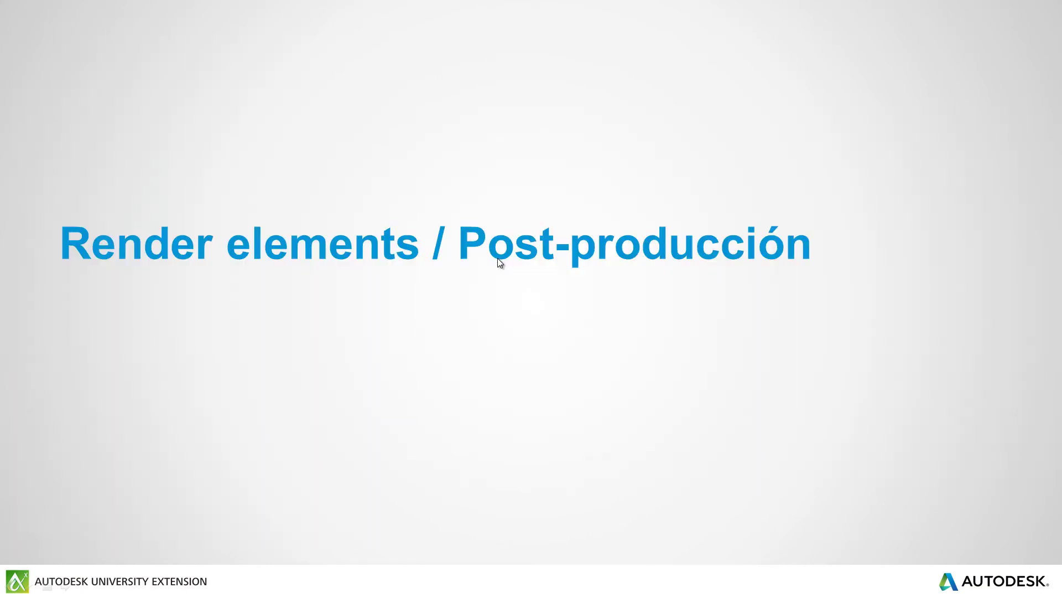
pyautogui.press('Right')
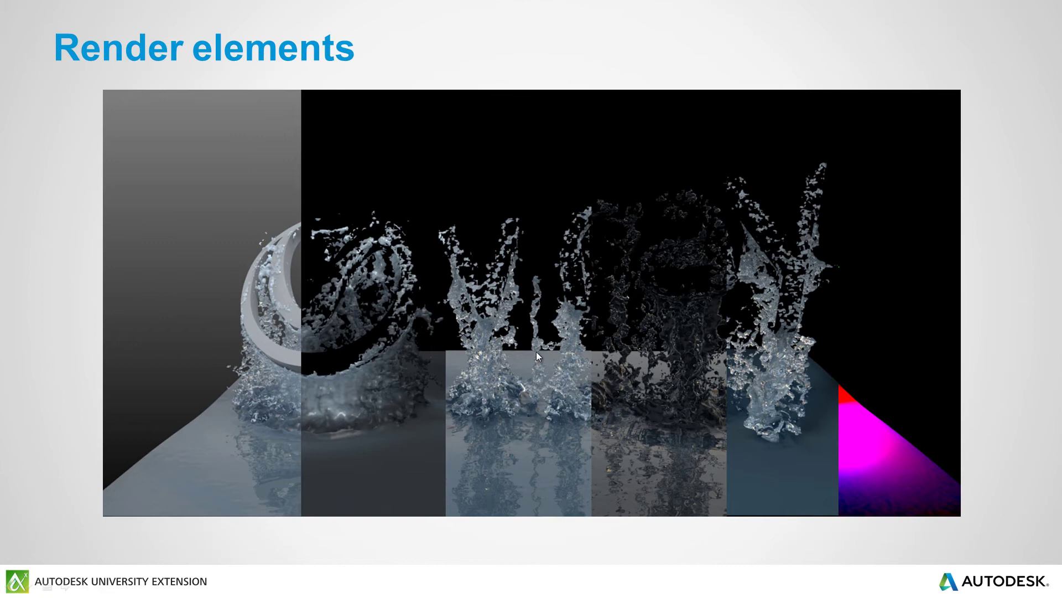
pyautogui.hotkey('alt', 'Tab')
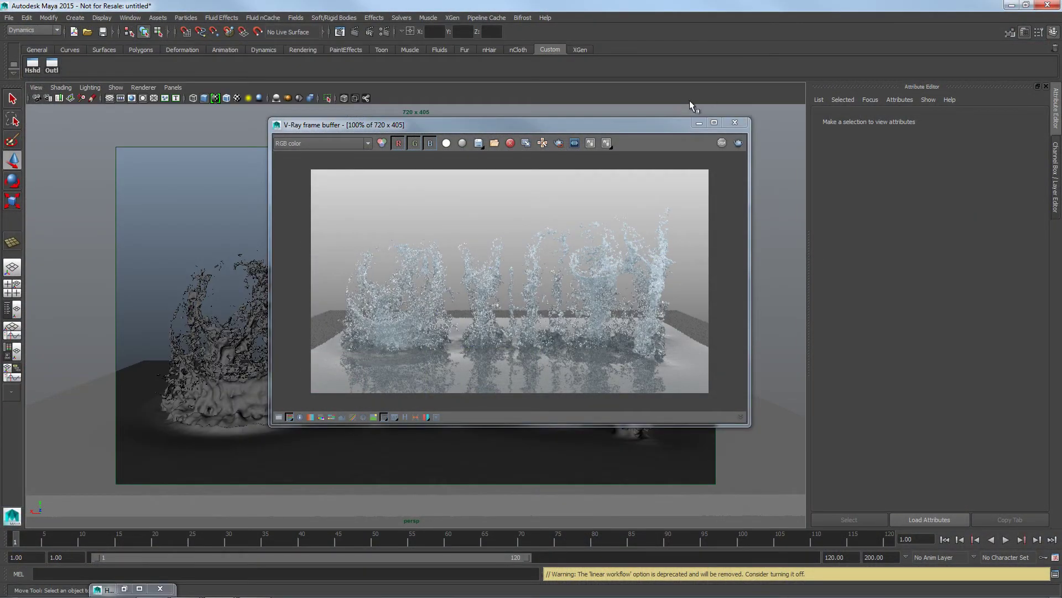
# Add an Extra Tex render element named ET_velocity in V-Ray Render Elements.
pyautogui.moveTo(622, 124); pyautogui.dragTo(655, 108)
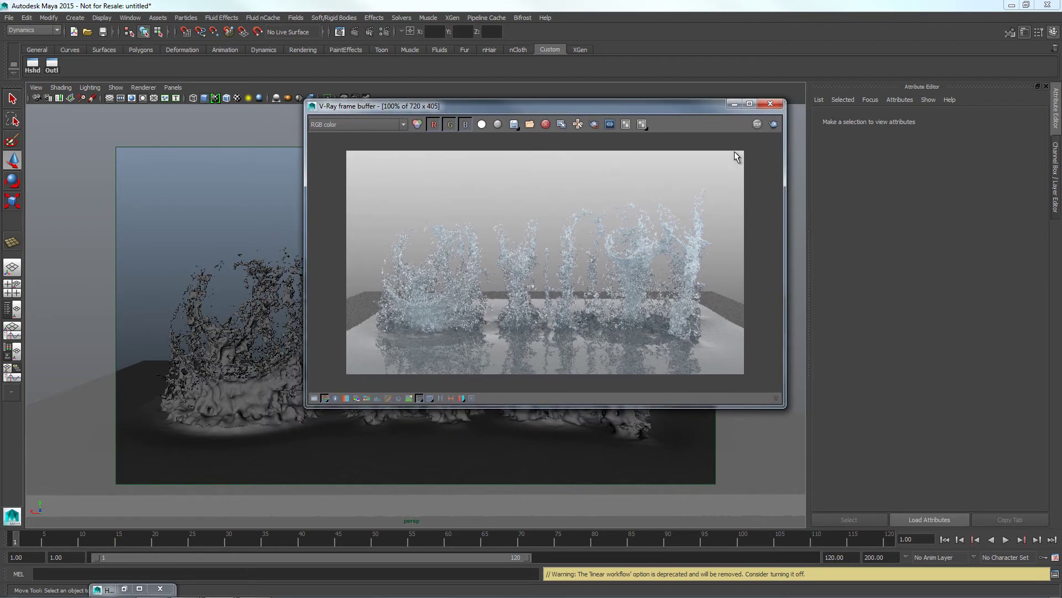
pyautogui.click(734, 105)
pyautogui.click(370, 33)
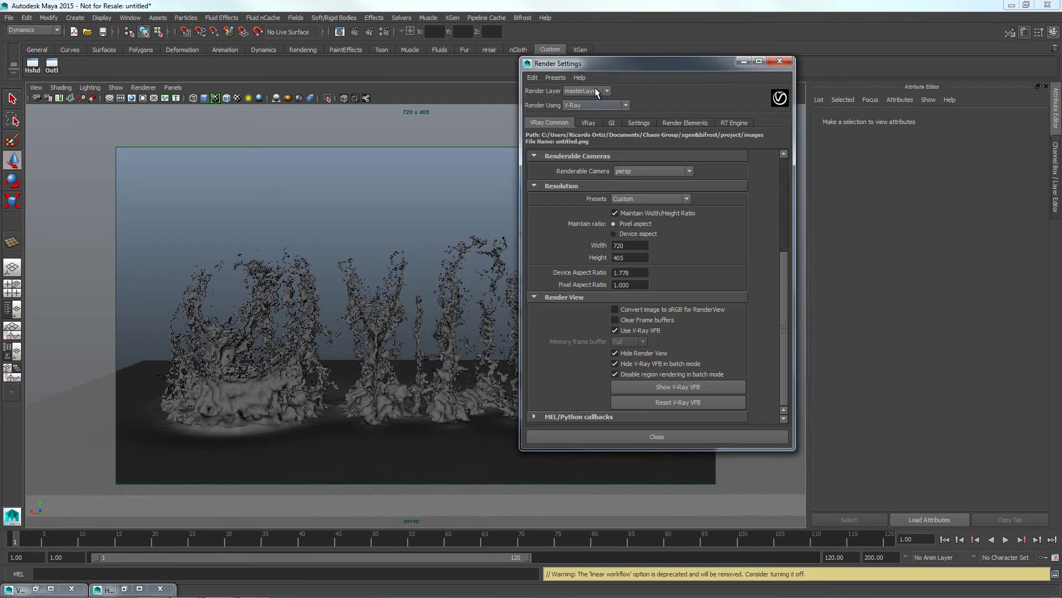
pyautogui.moveTo(592, 71); pyautogui.dragTo(470, 85)
pyautogui.click(553, 149)
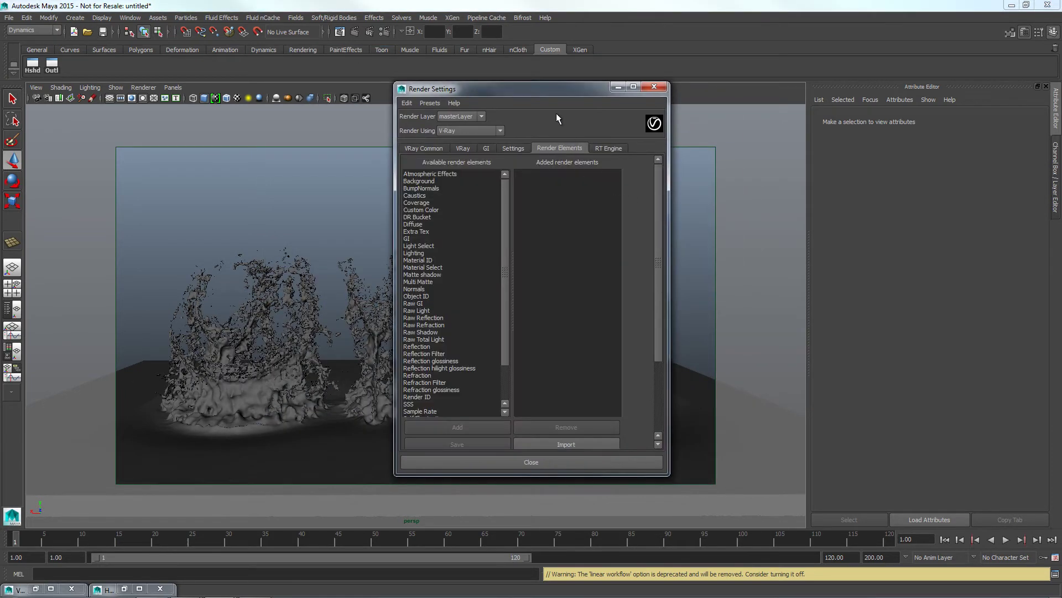
pyautogui.moveTo(533, 88); pyautogui.dragTo(564, 108)
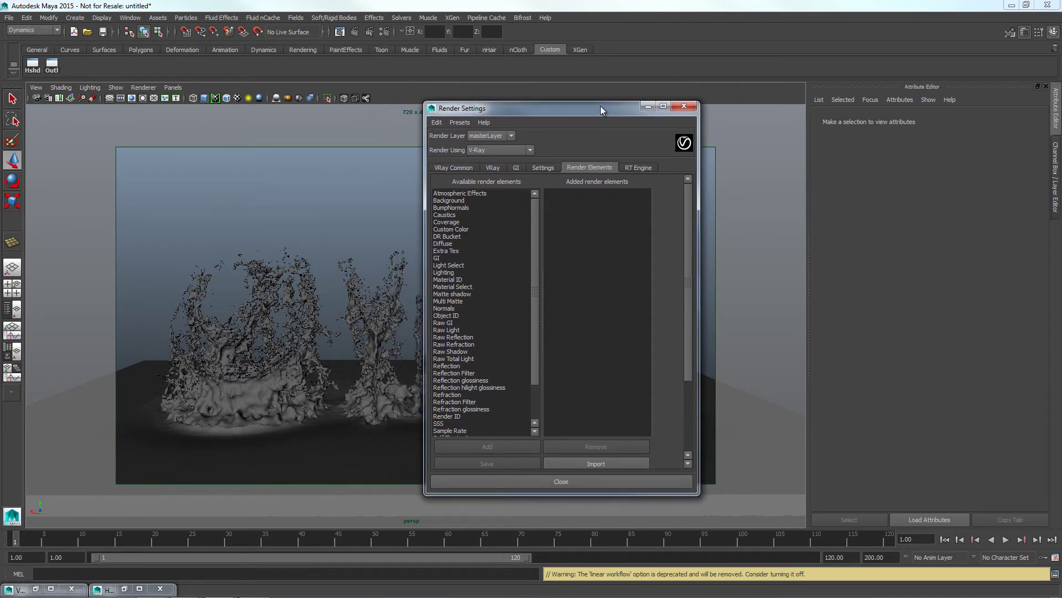
pyautogui.moveTo(601, 107); pyautogui.dragTo(603, 115)
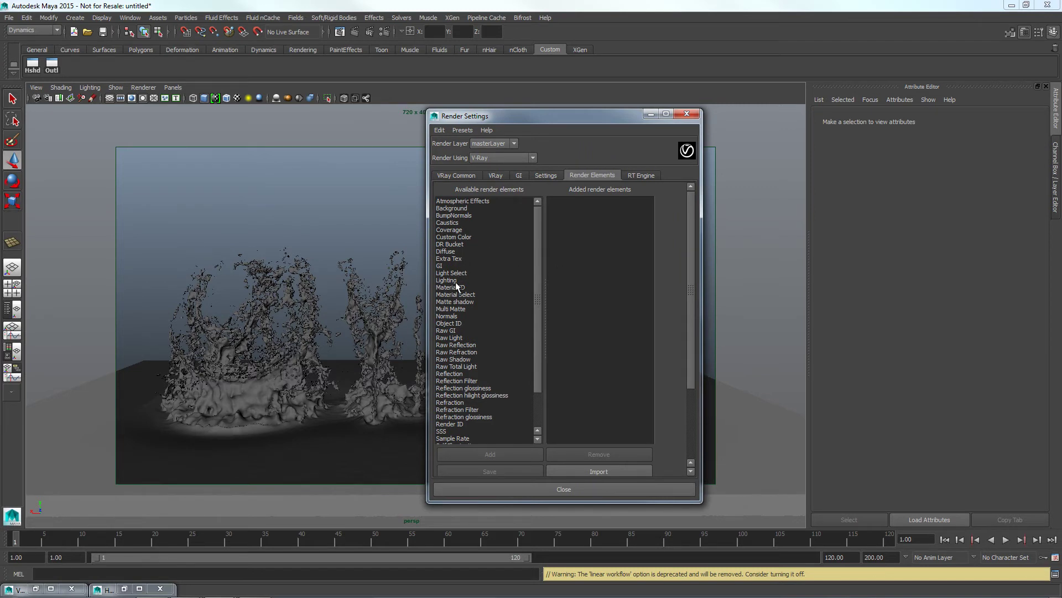
pyautogui.click(453, 259)
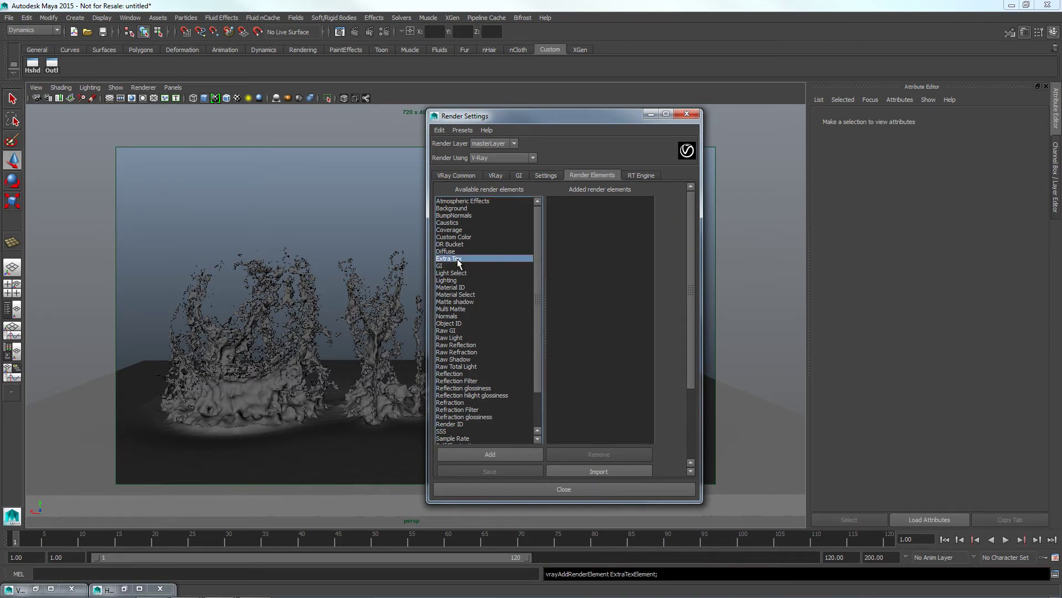
pyautogui.click(487, 453)
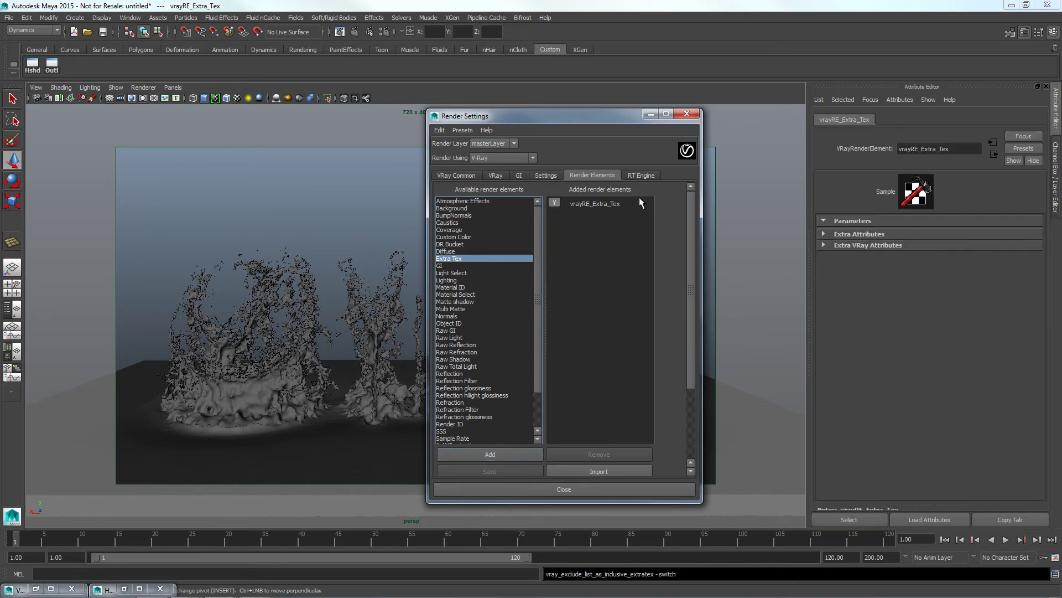
pyautogui.doubleClick(600, 204)
pyautogui.write('ET_v')
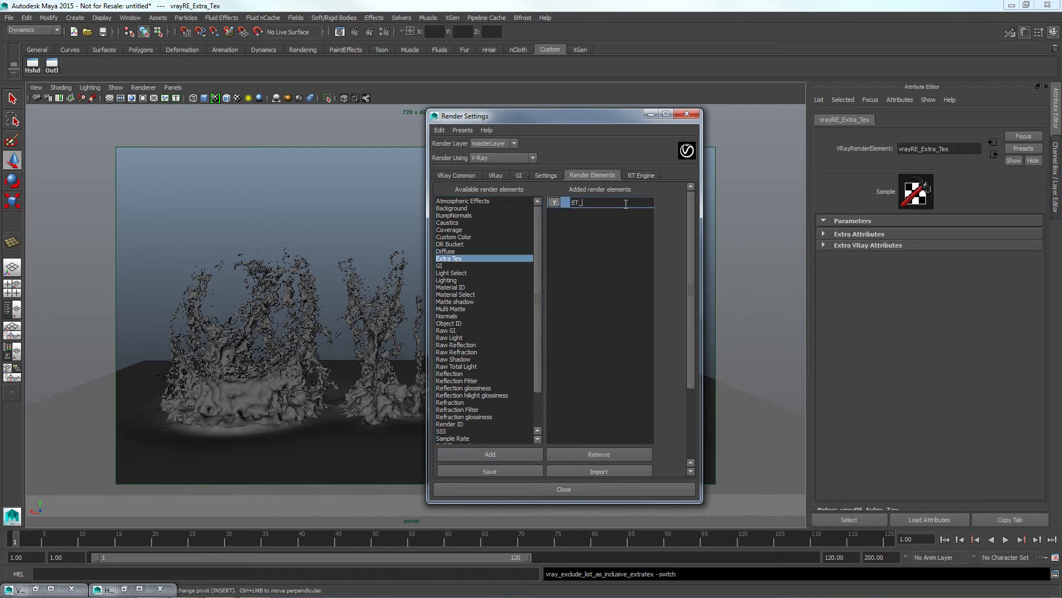
pyautogui.write('elocity')
pyautogui.press('Return')
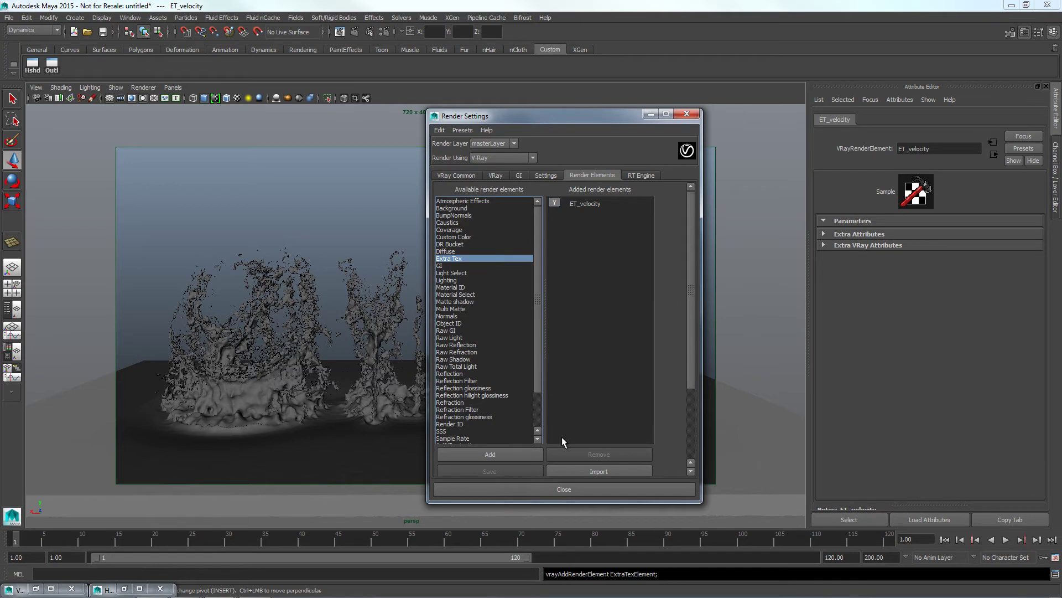
# Add a second Extra Tex element named ET_vorticity and move Render Settings aside.
pyautogui.click(520, 454)
pyautogui.doubleClick(580, 216)
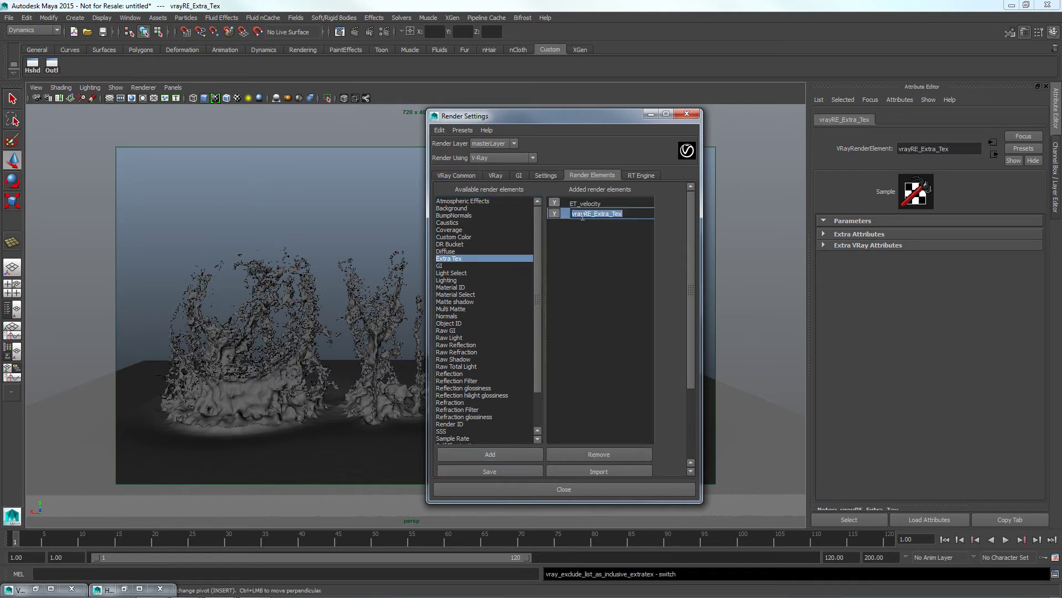
pyautogui.write('ET_vortici')
pyautogui.write('ty')
pyautogui.press('Return')
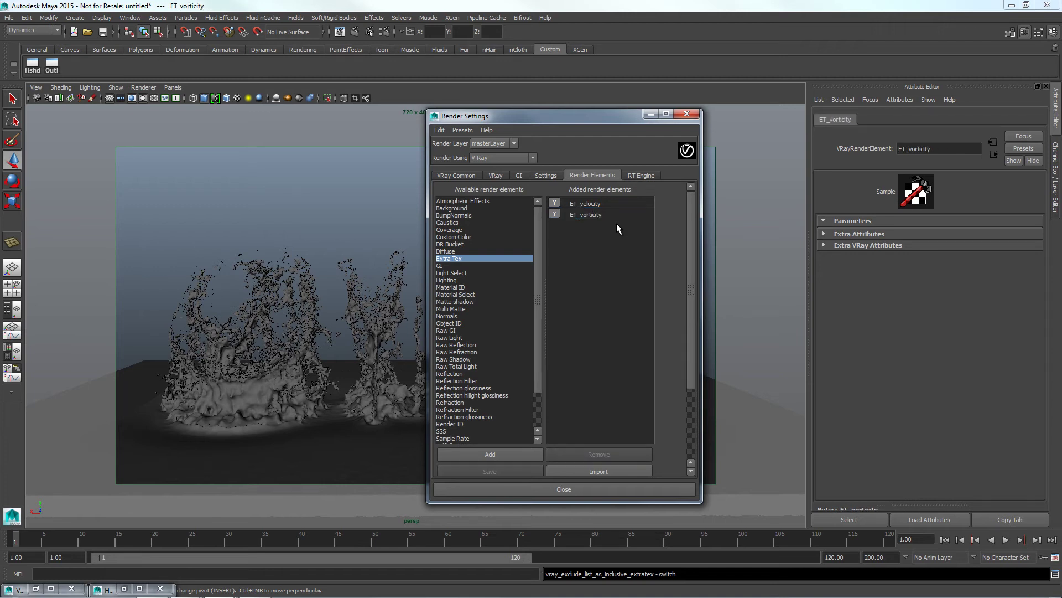
pyautogui.moveTo(592, 114); pyautogui.dragTo(469, 102)
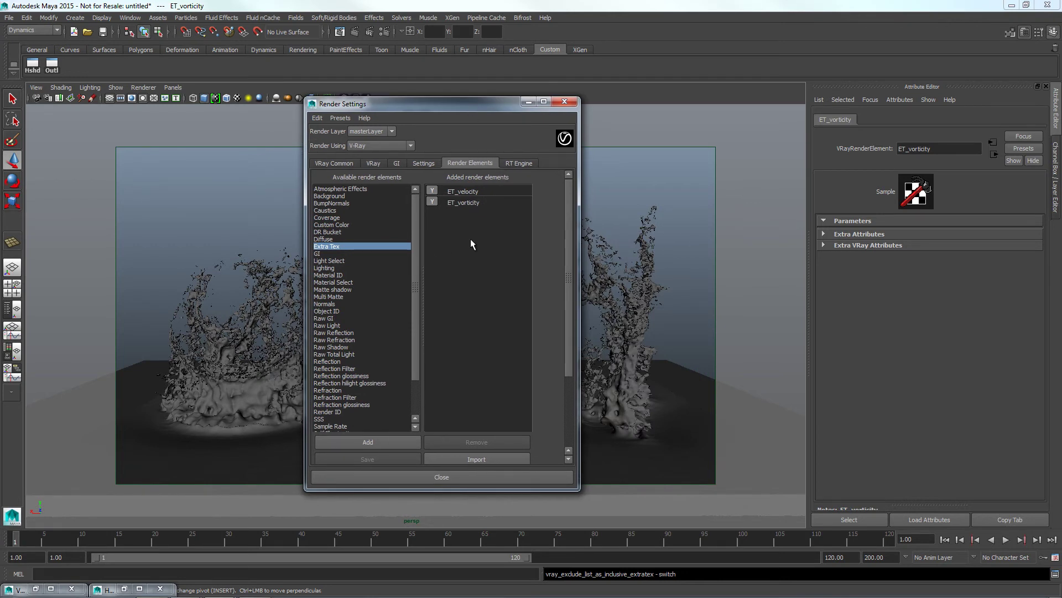
pyautogui.moveTo(466, 101); pyautogui.dragTo(435, 95)
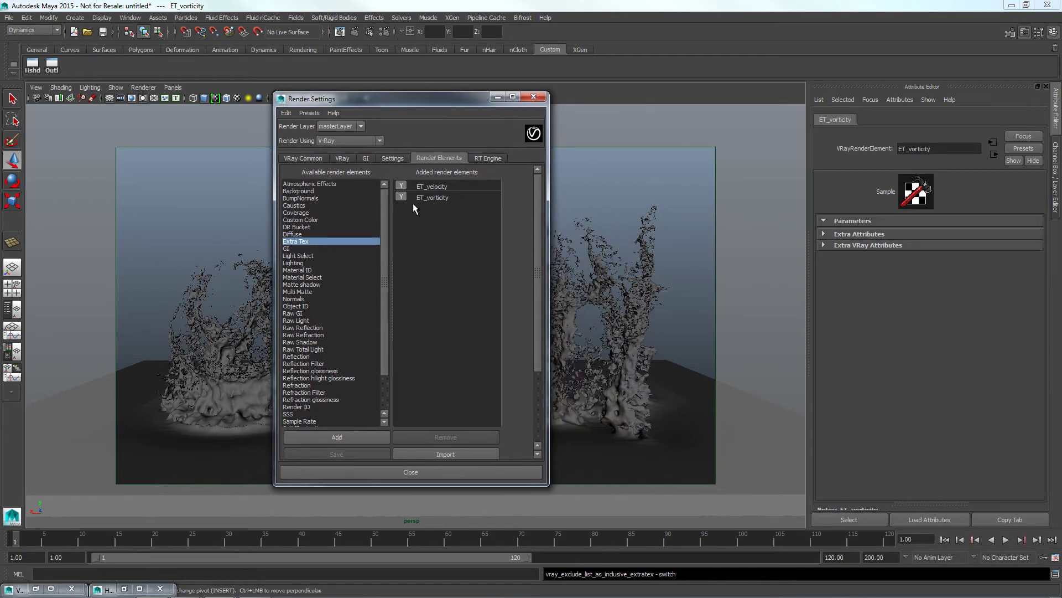
# Show only the bifrost mesh node's network in Hypershade and arrange VC_velocity and VC_vorticity.
pyautogui.click(32, 64)
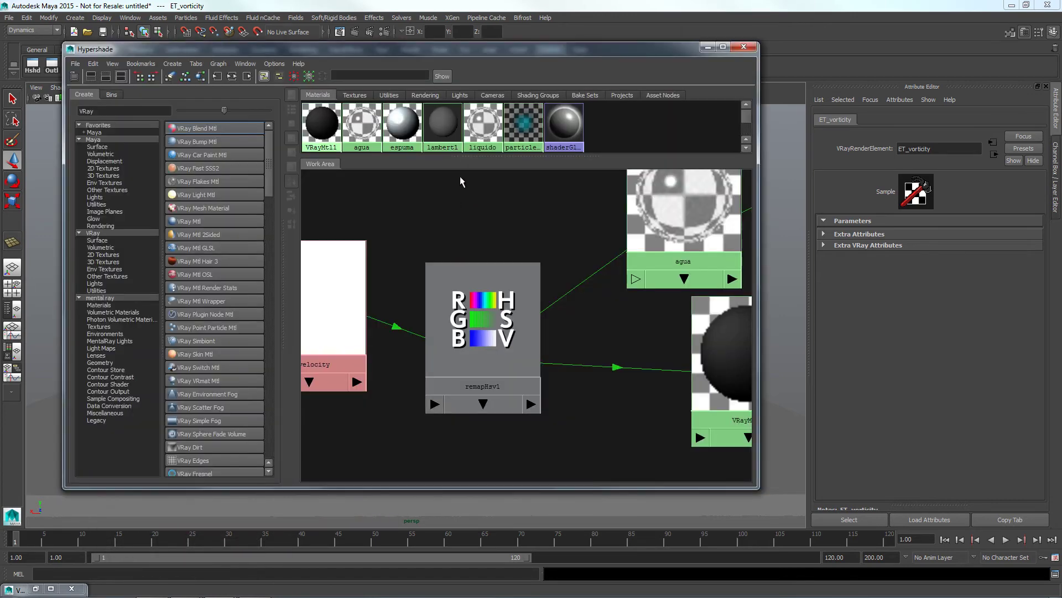
pyautogui.scroll(-3, 449, 329)
pyautogui.keyDown('alt'); pyautogui.moveTo(476, 262); pyautogui.dragTo(524, 382, button='middle'); pyautogui.keyUp('alt')
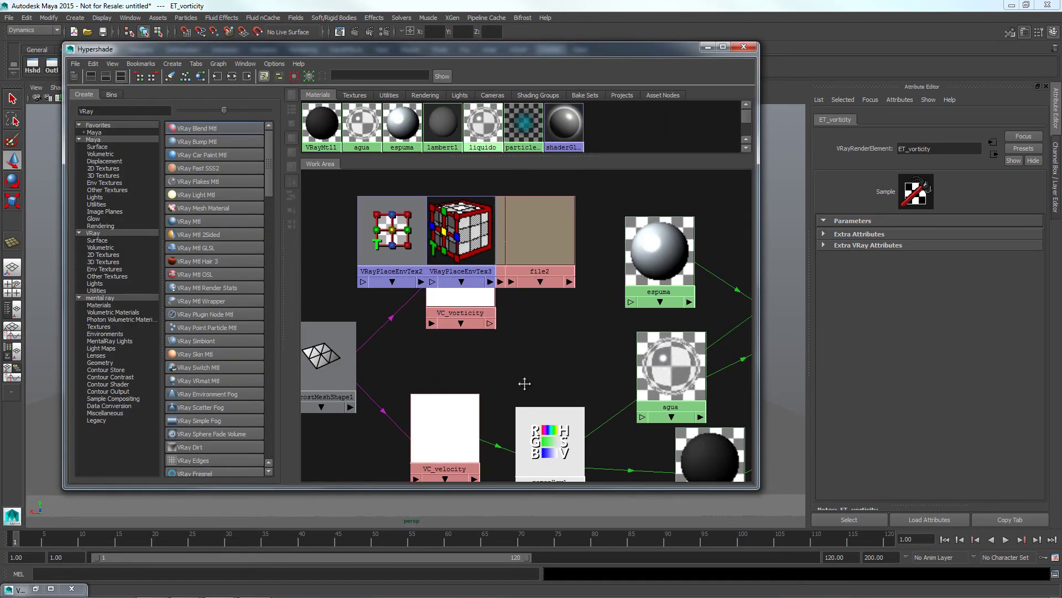
pyautogui.moveTo(475, 257); pyautogui.dragTo(372, 222)
pyautogui.click(429, 242)
pyautogui.click(391, 344)
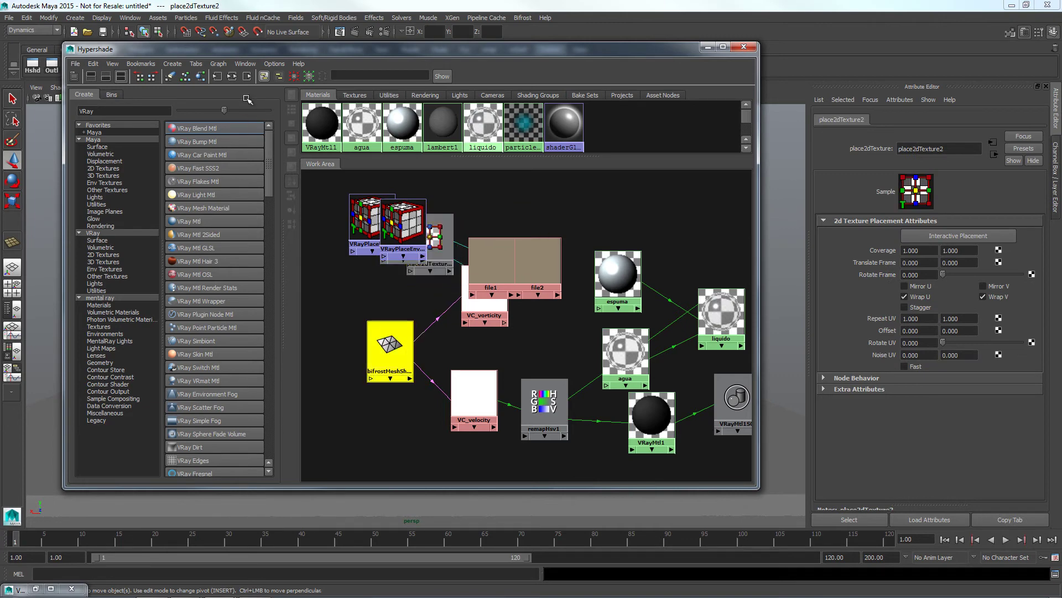
pyautogui.click(244, 76)
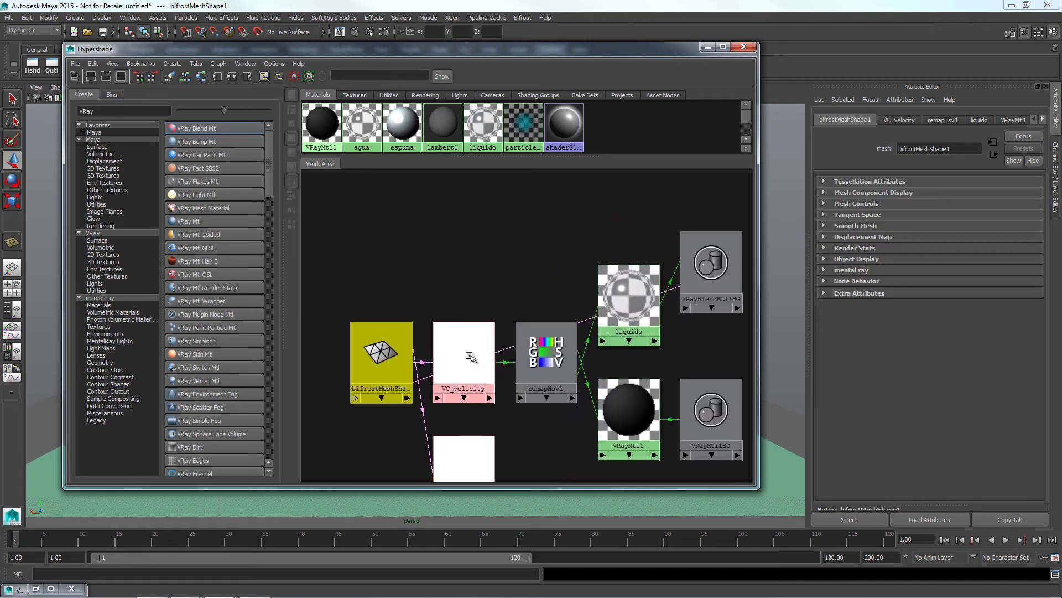
pyautogui.moveTo(474, 354); pyautogui.dragTo(471, 271)
pyautogui.moveTo(465, 428); pyautogui.dragTo(437, 224)
pyautogui.moveTo(476, 286); pyautogui.dragTo(468, 477)
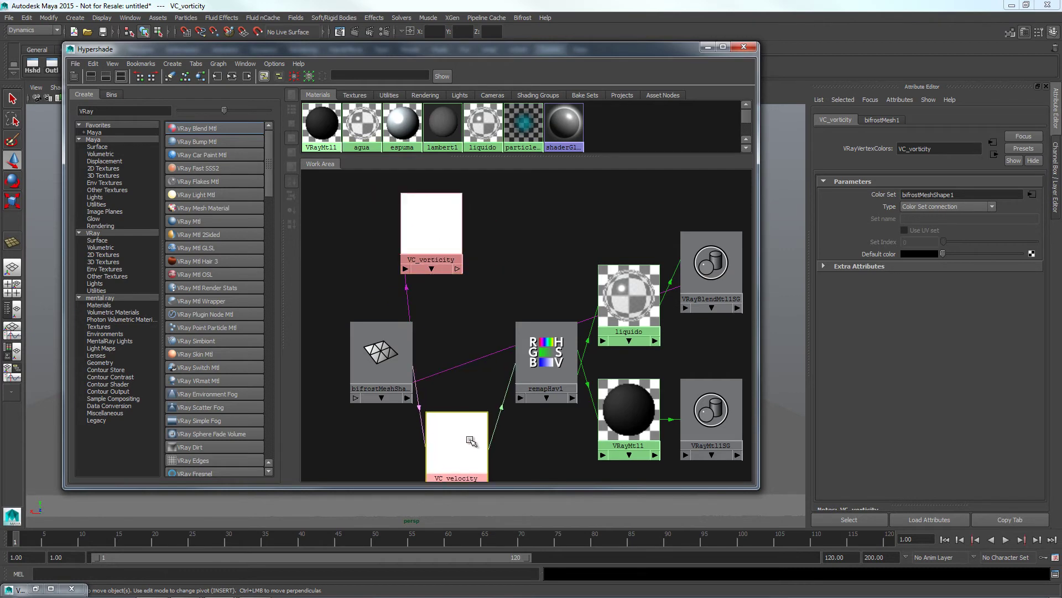
pyautogui.keyDown('alt'); pyautogui.moveTo(567, 300); pyautogui.dragTo(538, 300, button='middle'); pyautogui.keyUp('alt')
# Display ET_velocity's extra texture settings beside the Hypershade node network.
pyautogui.moveTo(634, 49); pyautogui.dragTo(497, 126)
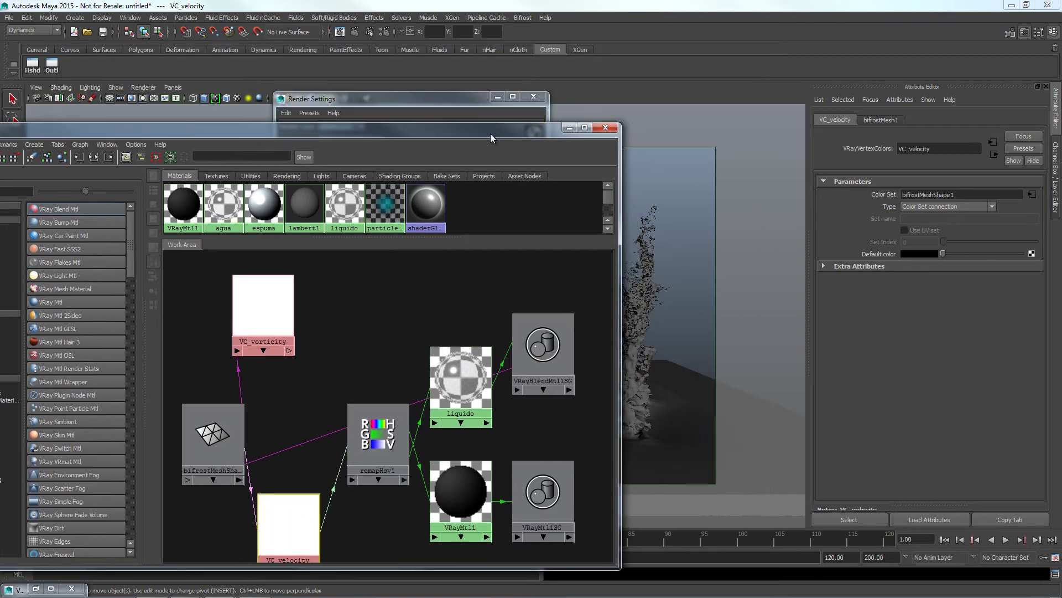
pyautogui.moveTo(700, 46); pyautogui.dragTo(737, 38)
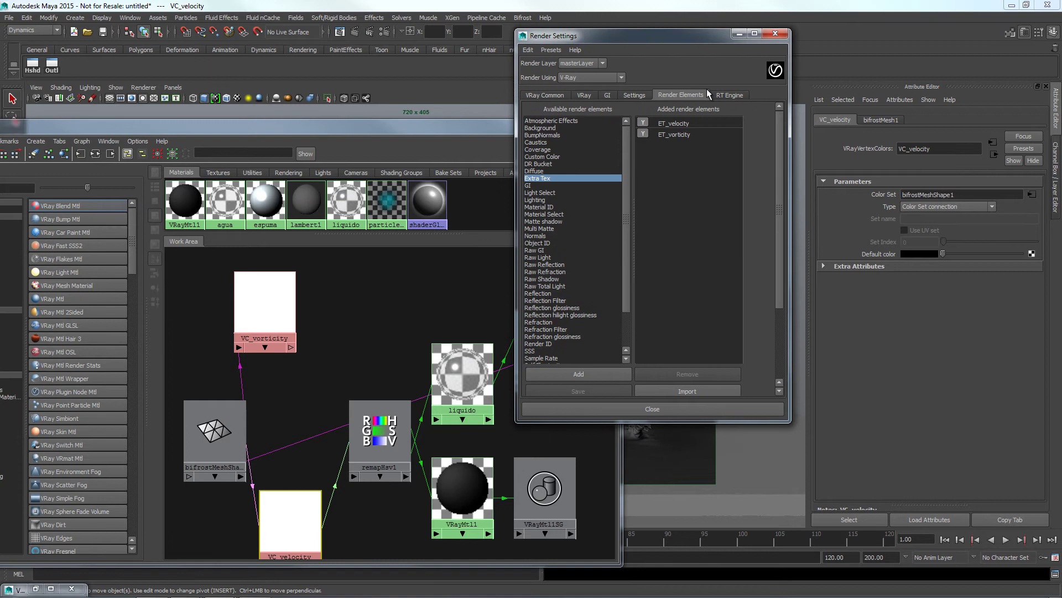
pyautogui.click(686, 123)
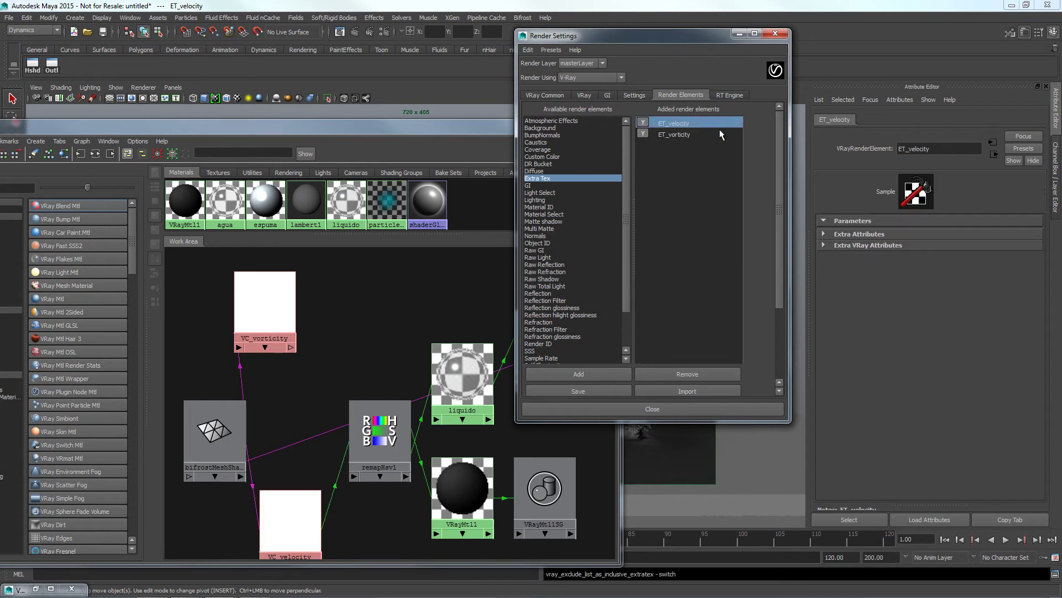
pyautogui.click(858, 235)
pyautogui.moveTo(680, 49); pyautogui.dragTo(662, 43)
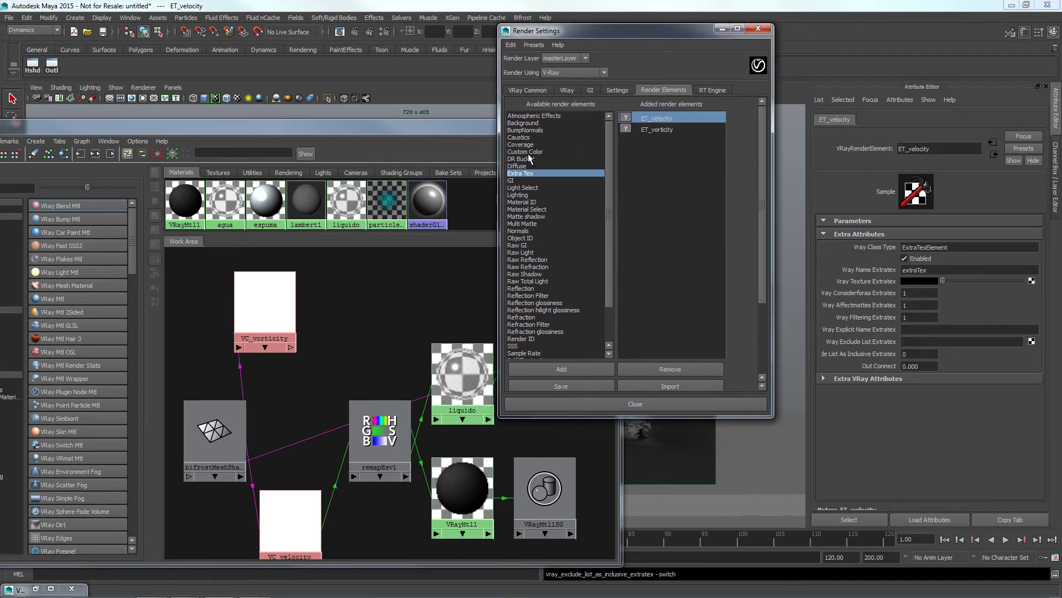
pyautogui.moveTo(449, 125)
pyautogui.mouseDown()
pyautogui.moveTo(381, 108)
pyautogui.moveTo(335, 67)
pyautogui.mouseUp()
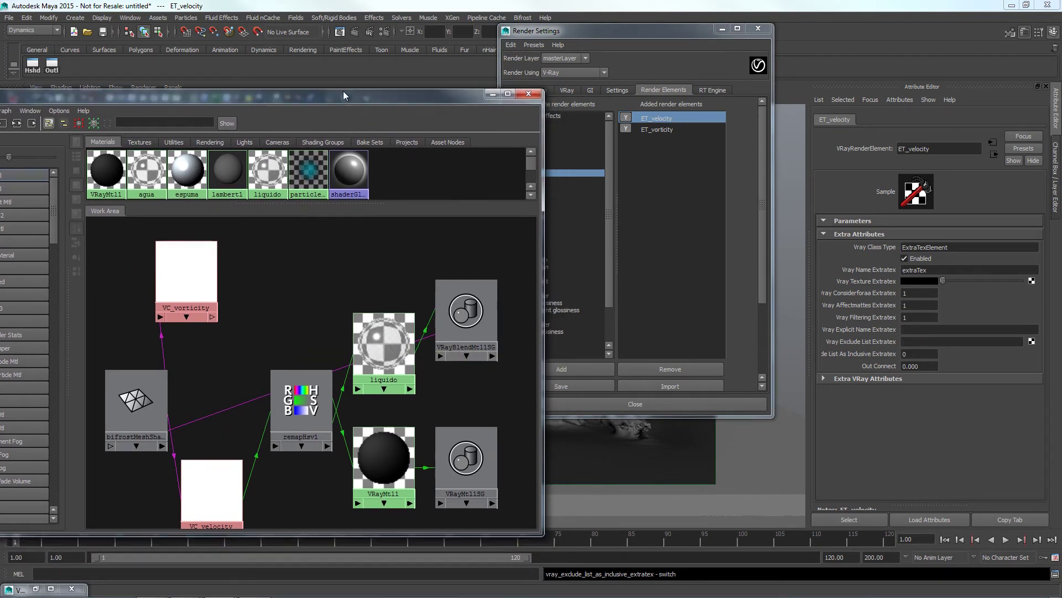
pyautogui.moveTo(131, 392); pyautogui.dragTo(112, 369)
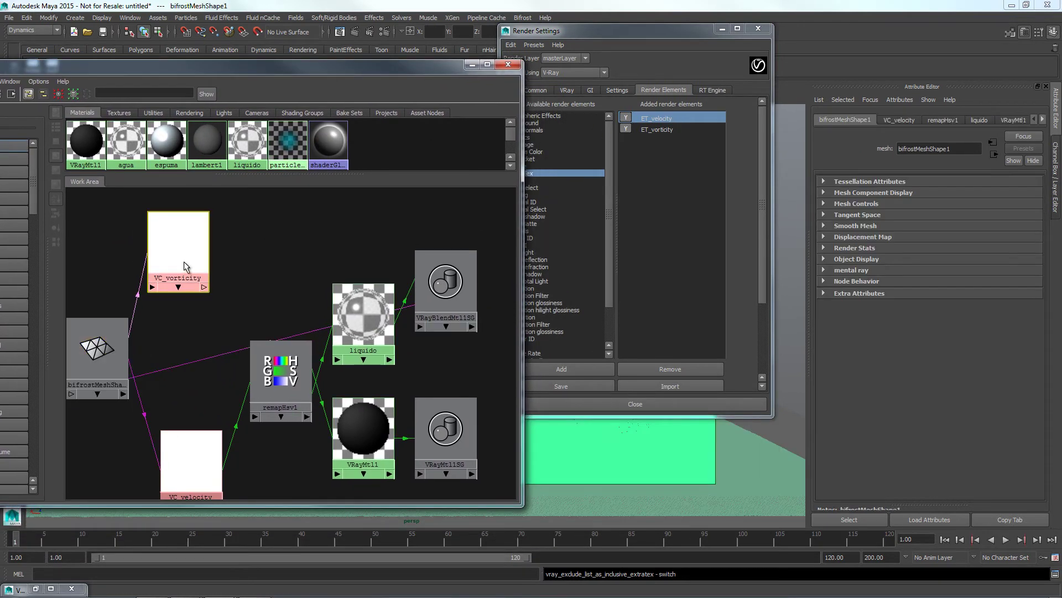
pyautogui.moveTo(166, 266); pyautogui.dragTo(182, 265)
pyautogui.moveTo(185, 447); pyautogui.dragTo(185, 382)
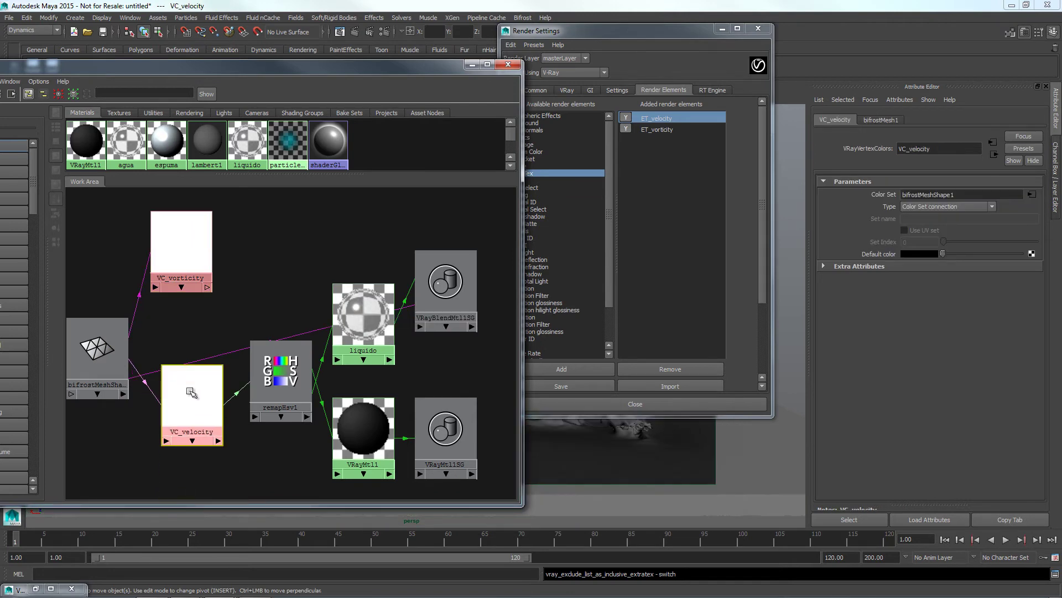
# Drag VC_velocity into ET_velocity's Extratex field and VC_vorticity into ET_vorticity's.
pyautogui.click(663, 119)
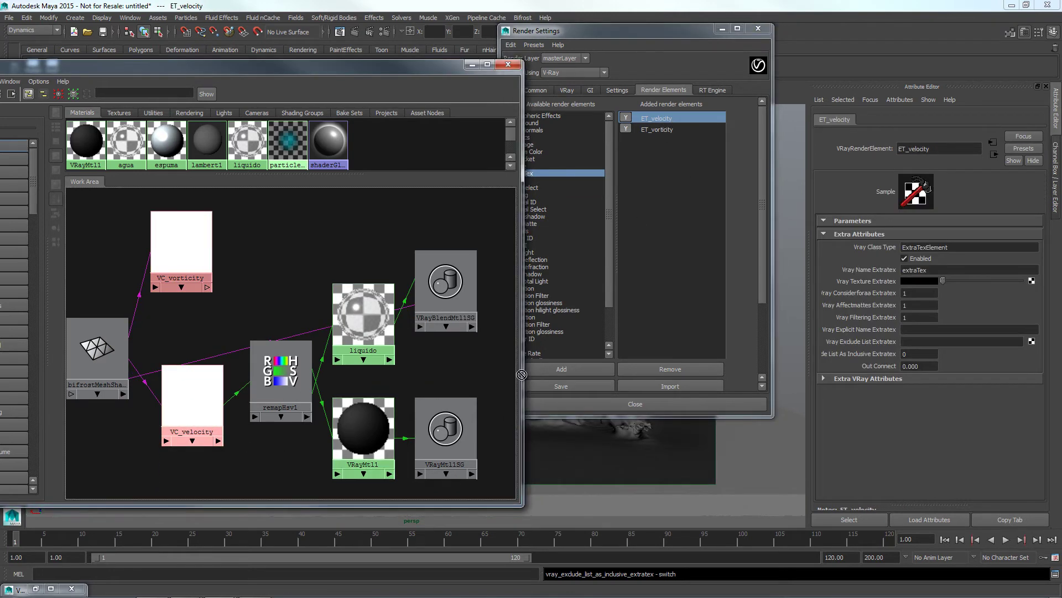
pyautogui.click(195, 409)
pyautogui.moveTo(867, 294); pyautogui.dragTo(870, 284, button='middle')
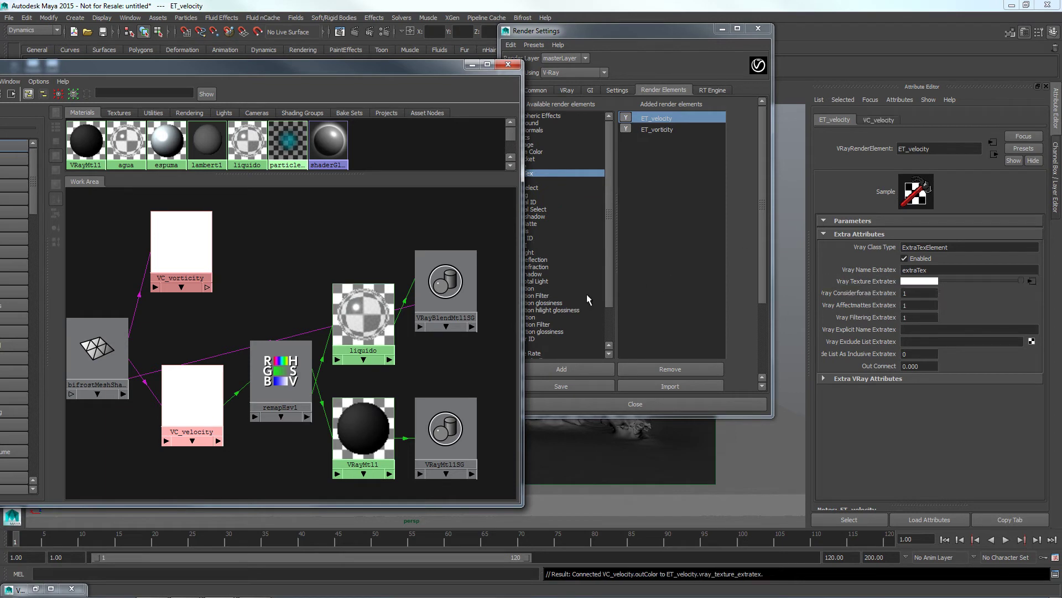
pyautogui.click(667, 130)
pyautogui.moveTo(185, 240); pyautogui.dragTo(871, 290, button='middle')
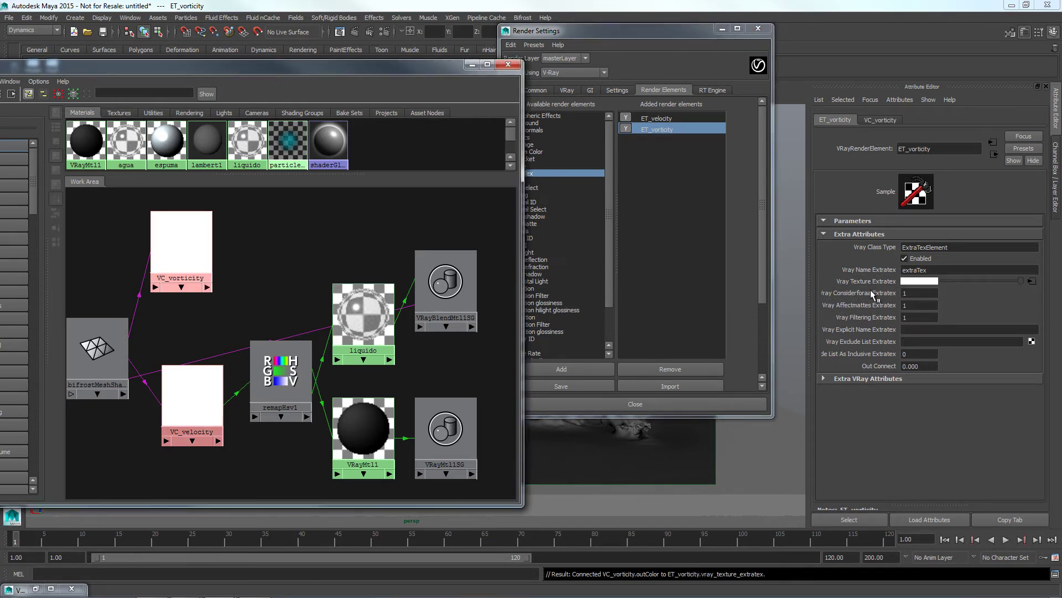
pyautogui.click(473, 64)
# Close Render Settings and start a test render of the splash, stopping it early.
pyautogui.click(720, 29)
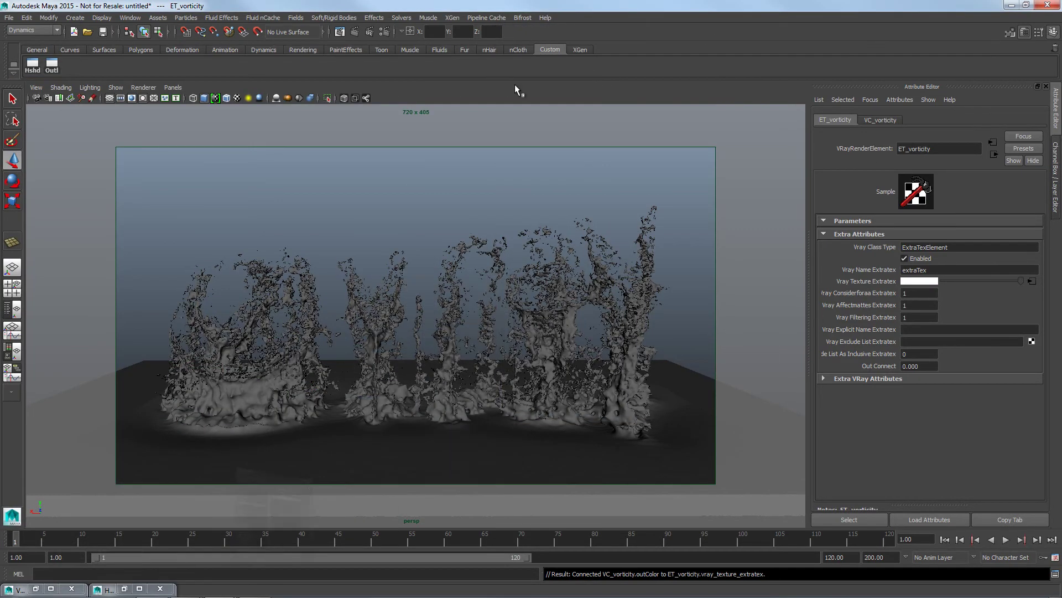
pyautogui.click(354, 31)
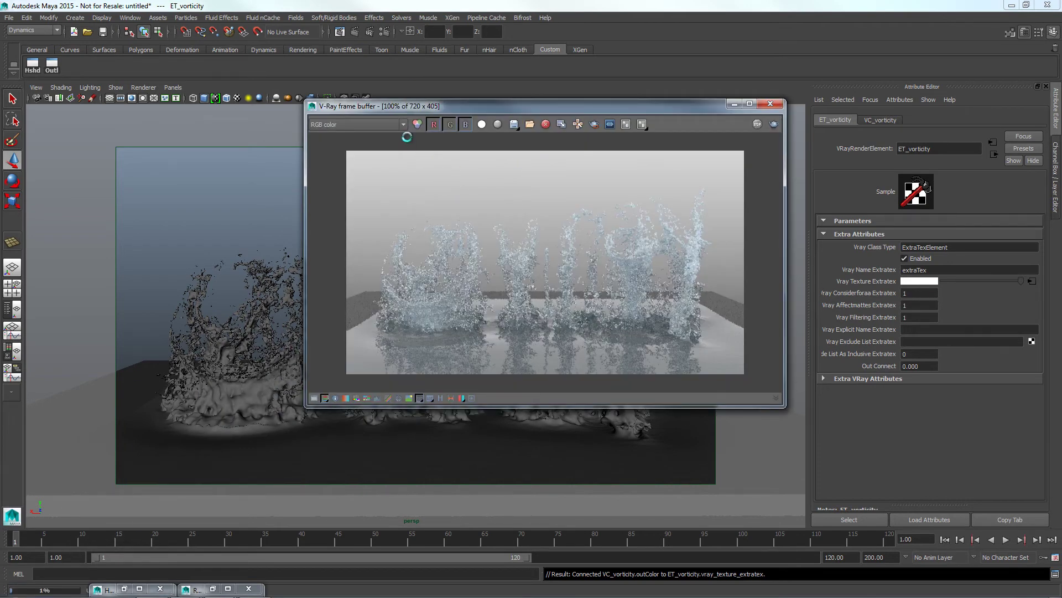
pyautogui.click(401, 124)
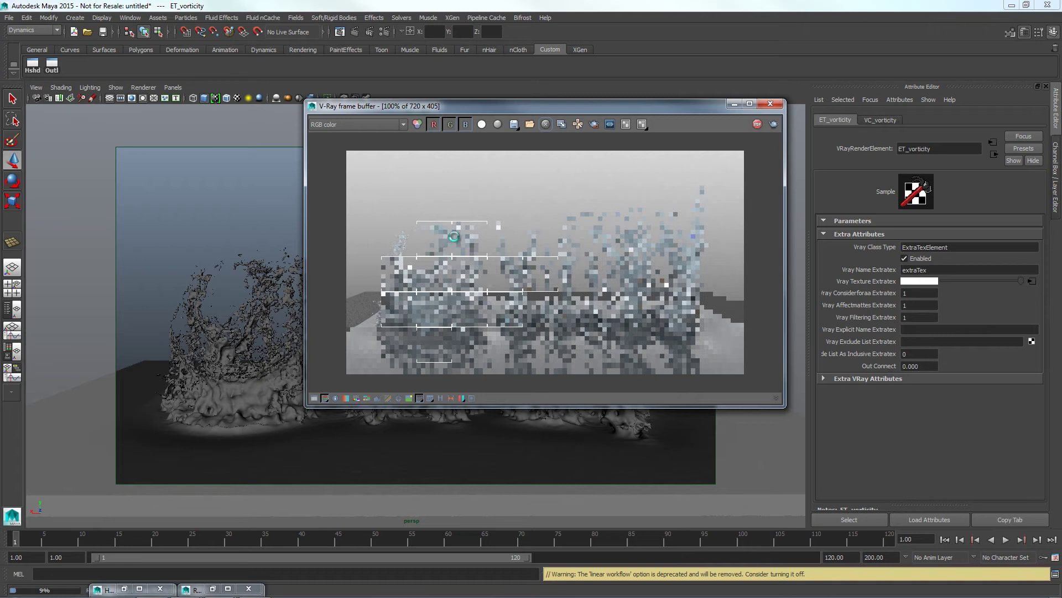
pyautogui.click(757, 124)
# View the extraTex_VC_velocity and extraTex_VC_vorticity channels, then close the frame buffer.
pyautogui.click(403, 125)
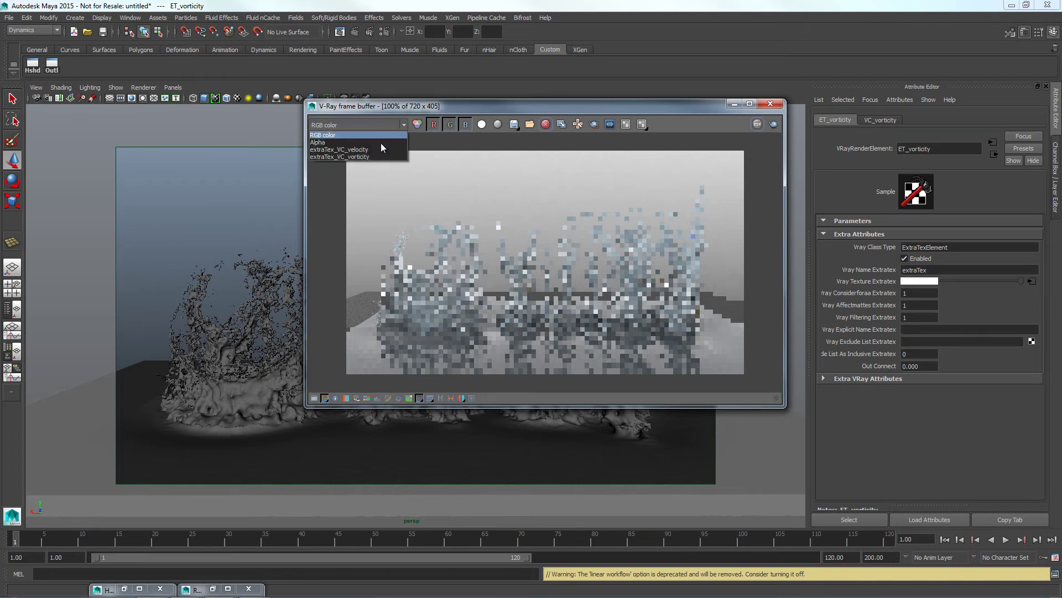
pyautogui.click(374, 148)
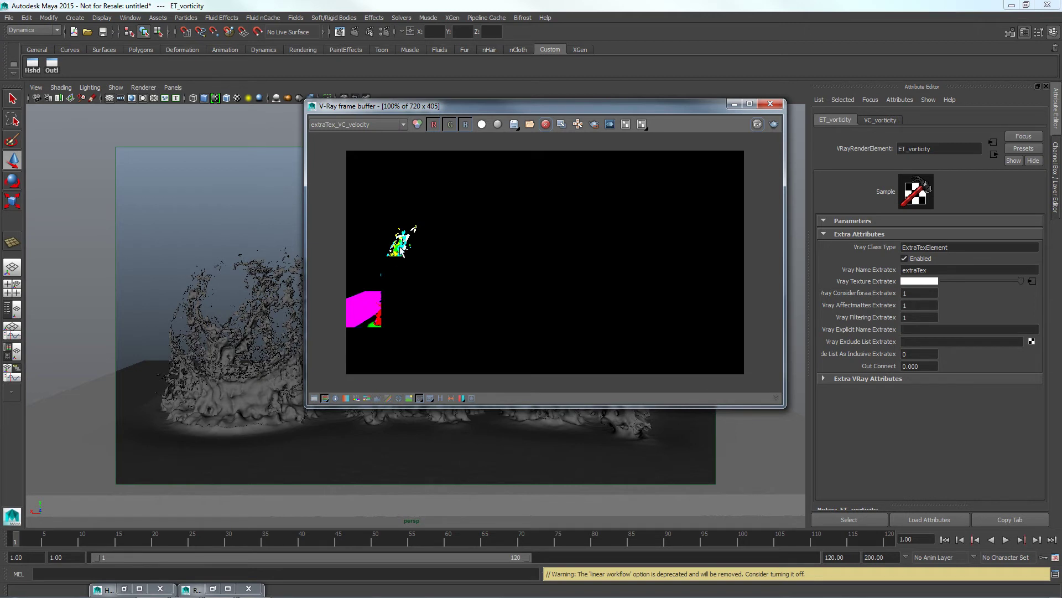
pyautogui.click(404, 125)
pyautogui.click(378, 155)
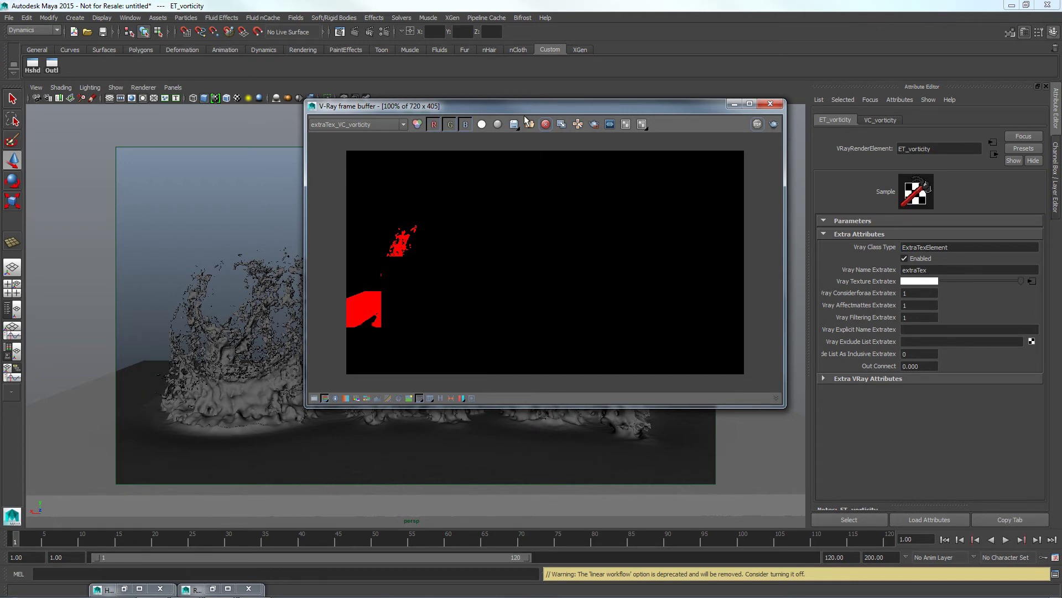
pyautogui.click(765, 108)
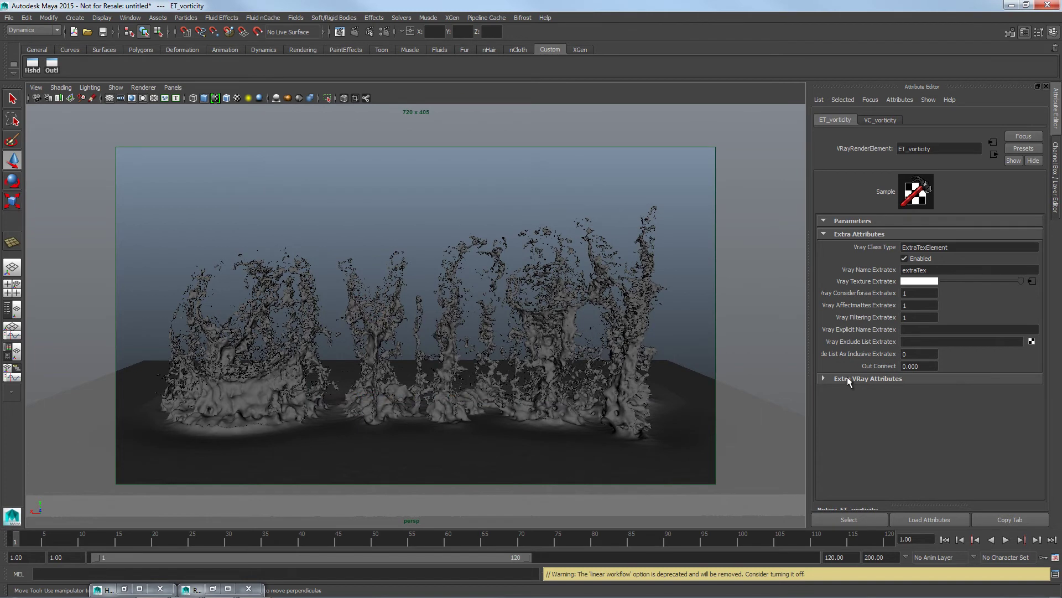
# Turn off anti-aliasing for ET_velocity, then minimize Render Settings on the VRay Common tab.
pyautogui.click(847, 378)
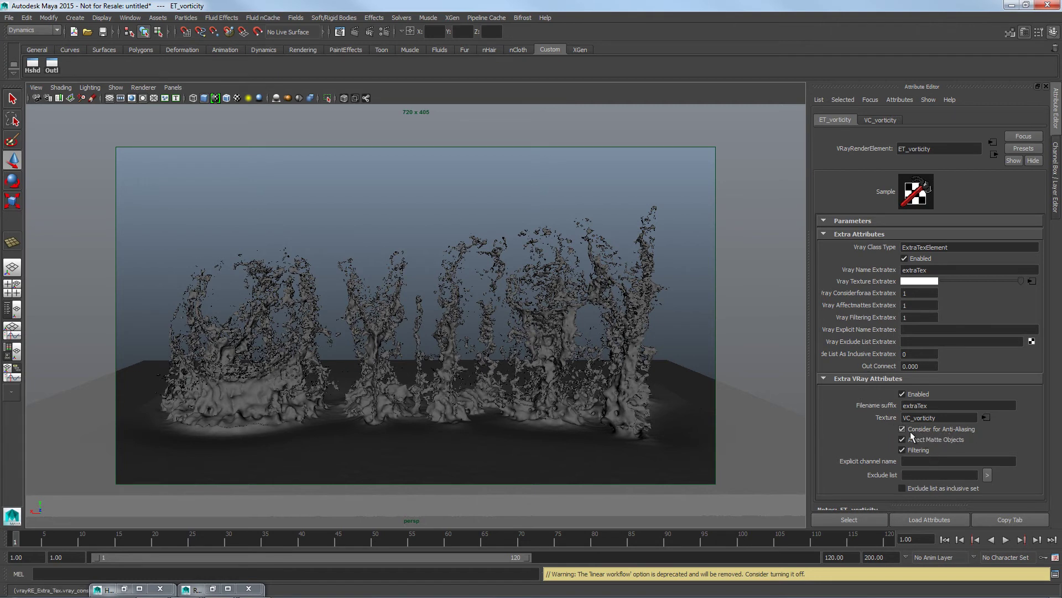
pyautogui.click(388, 30)
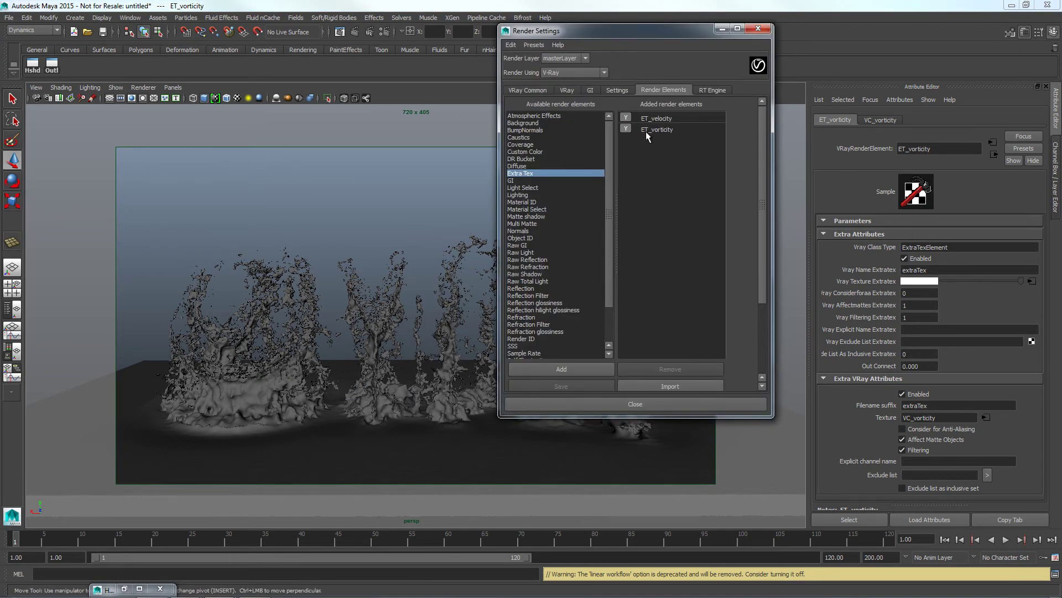
pyautogui.click(658, 119)
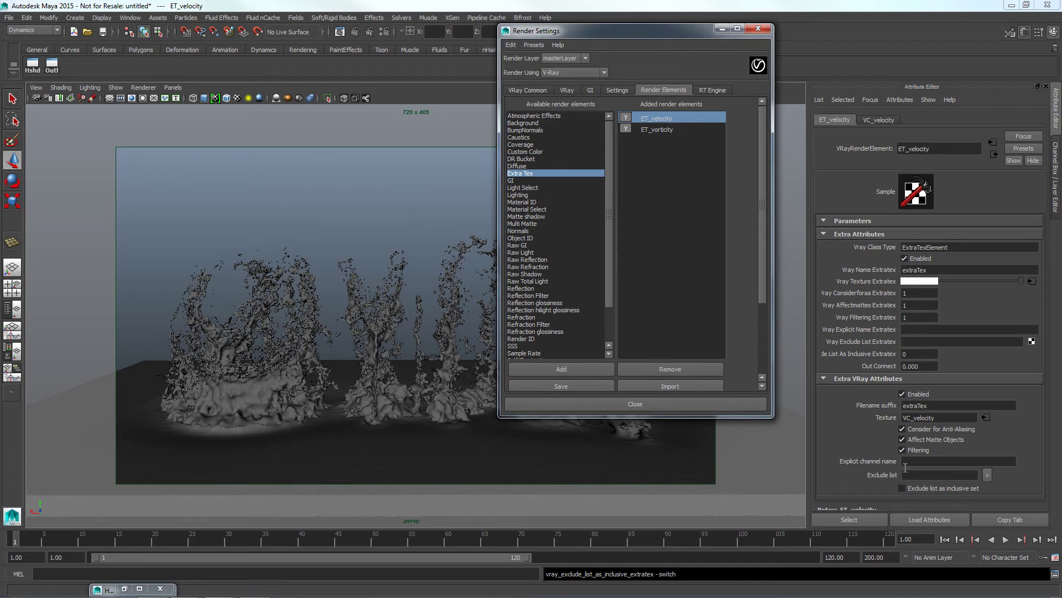
pyautogui.click(907, 427)
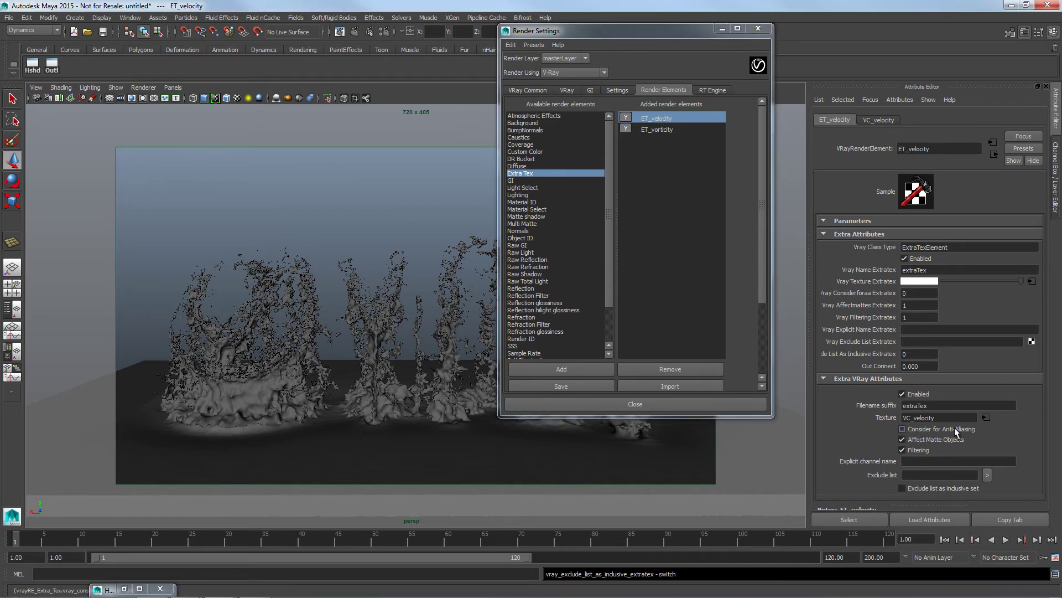
pyautogui.moveTo(622, 35); pyautogui.dragTo(405, 55)
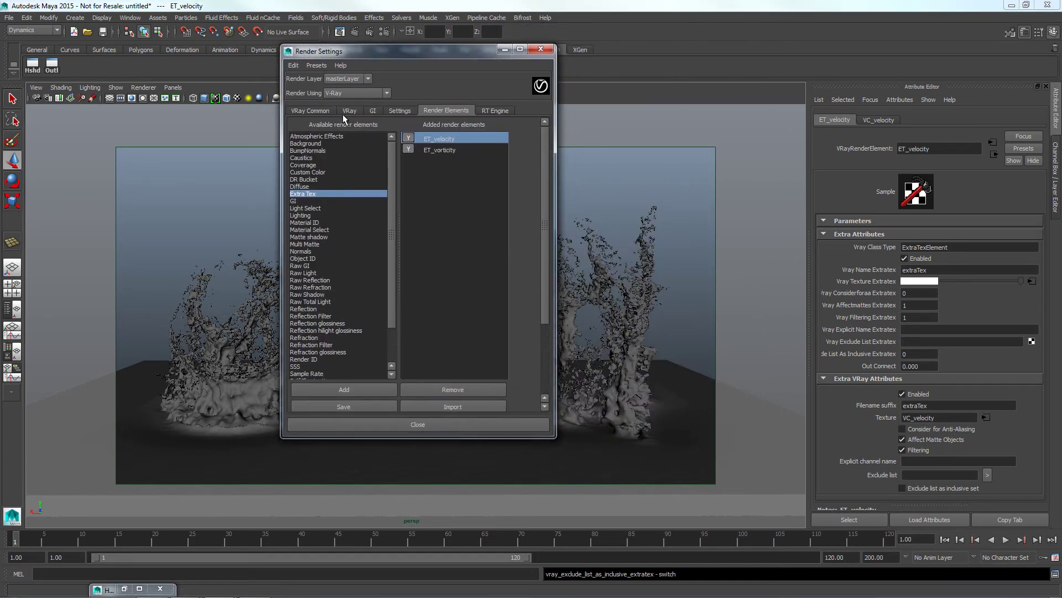
pyautogui.click(346, 112)
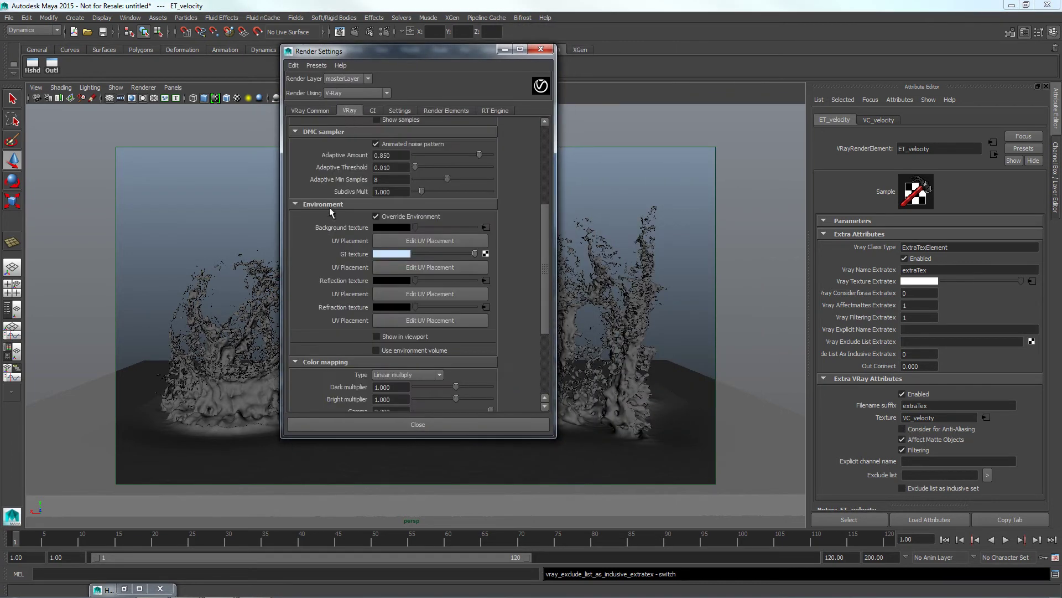
pyautogui.click(329, 110)
pyautogui.click(506, 48)
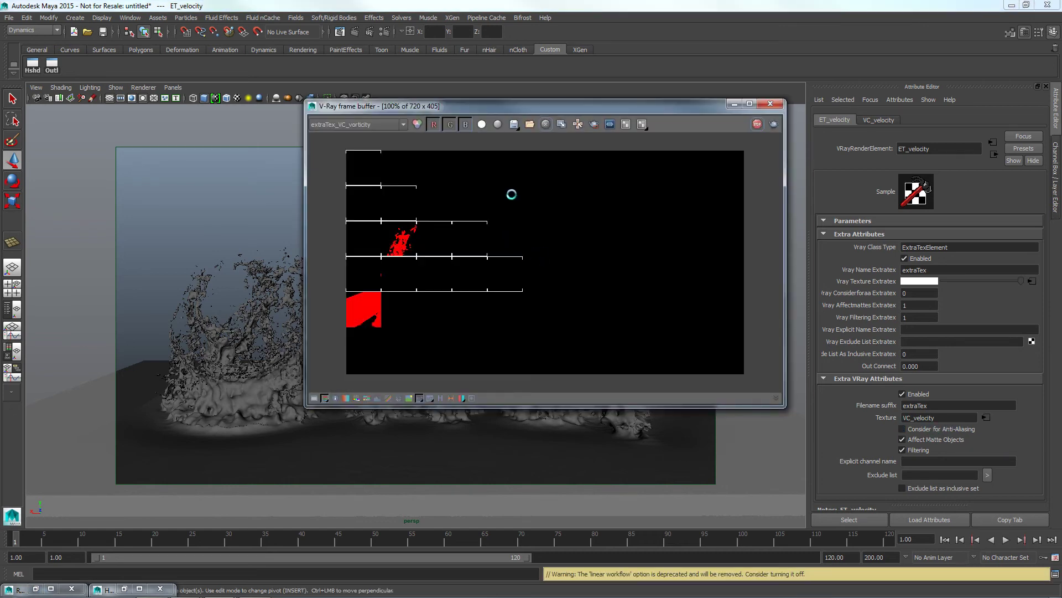
# Compare the RGB, extraTex_VC_velocity and extraTex_VC_vorticity passes, ending on vorticity, then close the frame buffer.
pyautogui.click(387, 124)
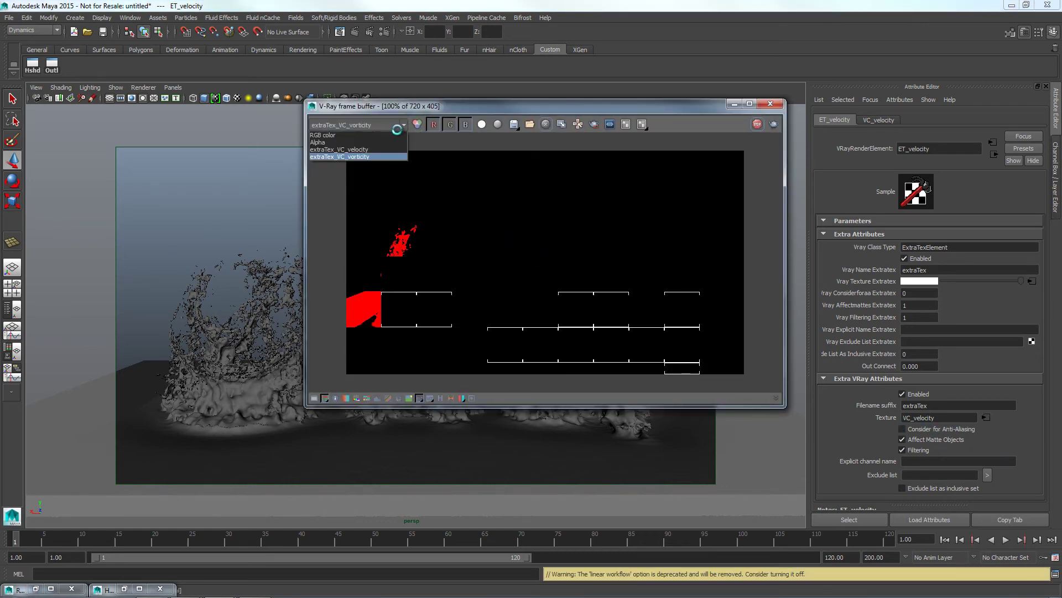
pyautogui.click(343, 135)
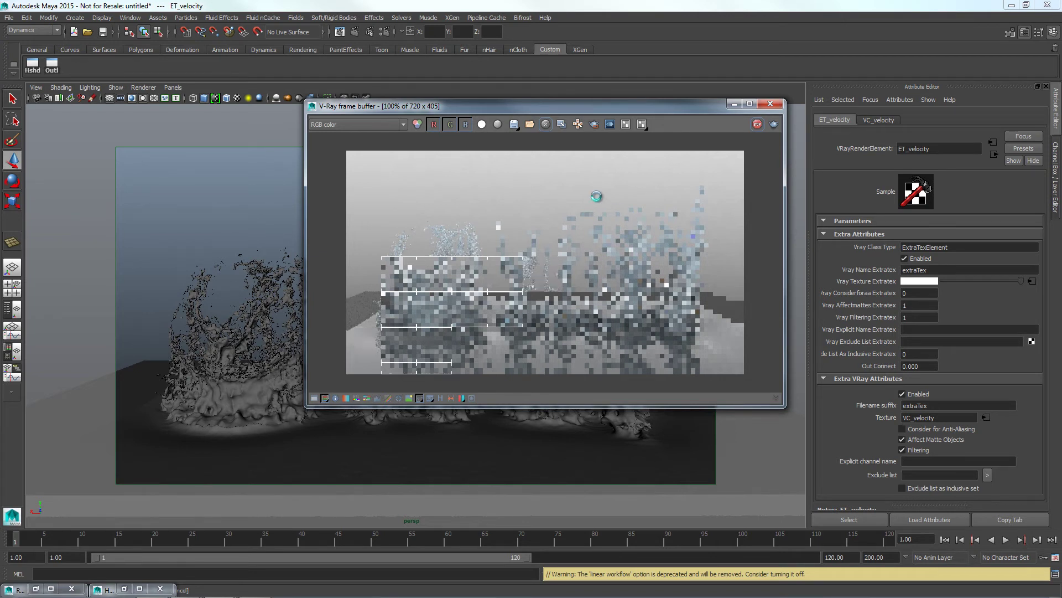
pyautogui.click(402, 125)
pyautogui.click(387, 149)
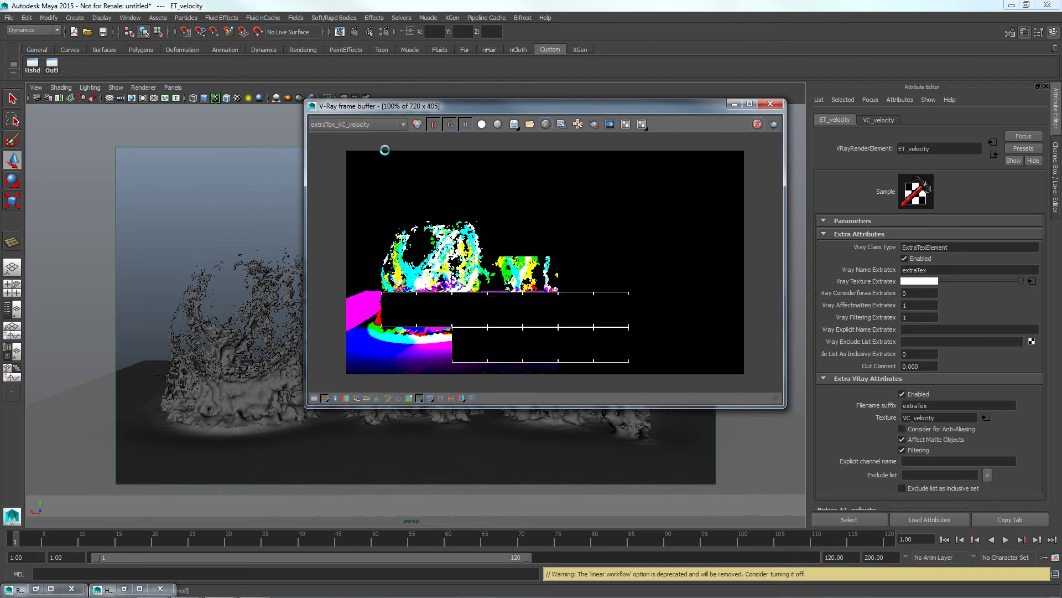
pyautogui.press('Down')
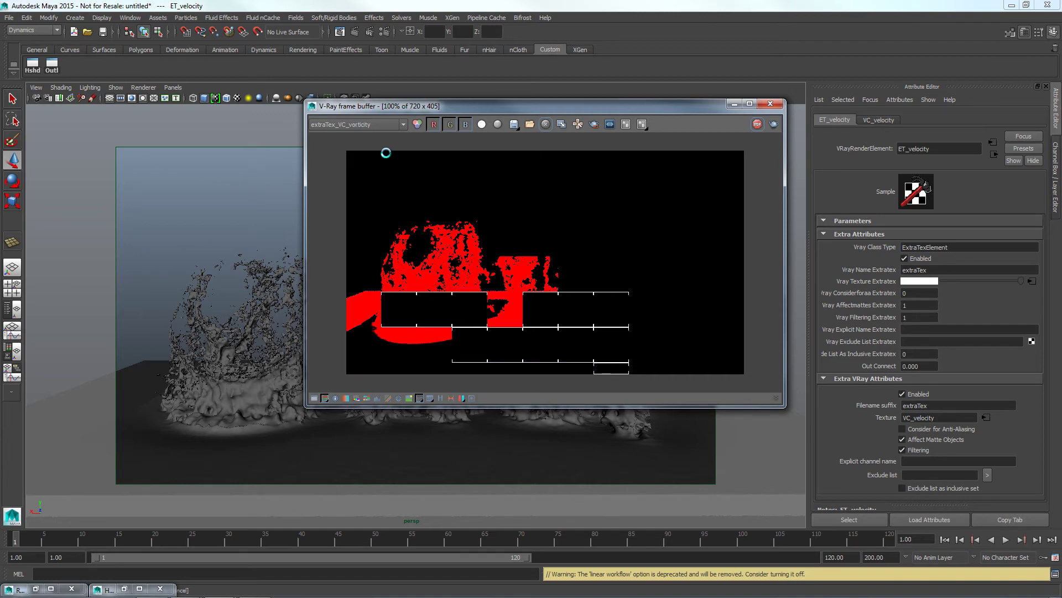
pyautogui.press('Up')
pyautogui.press('Up')
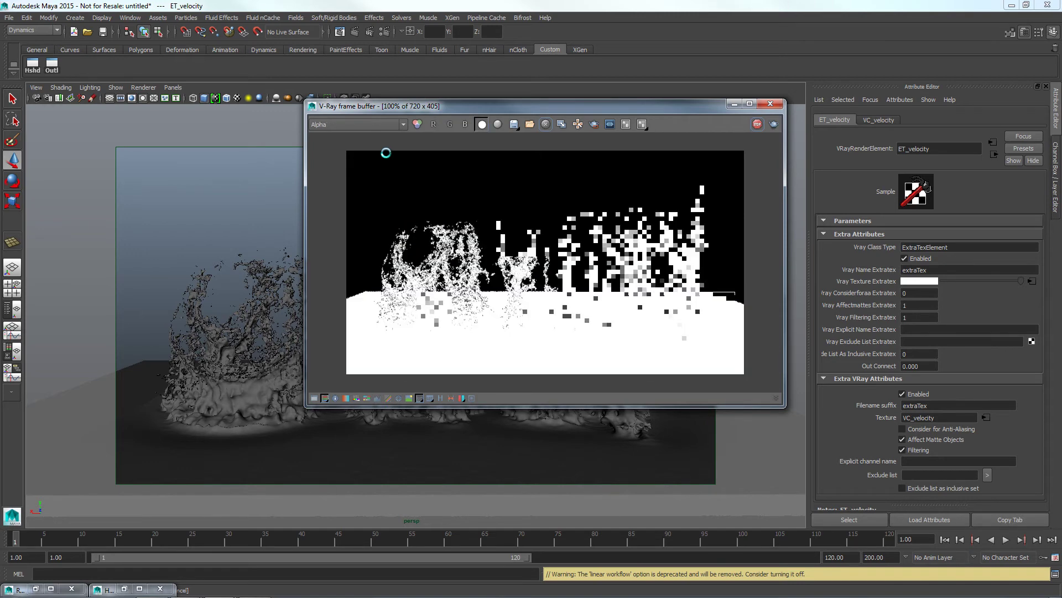
pyautogui.press('Down')
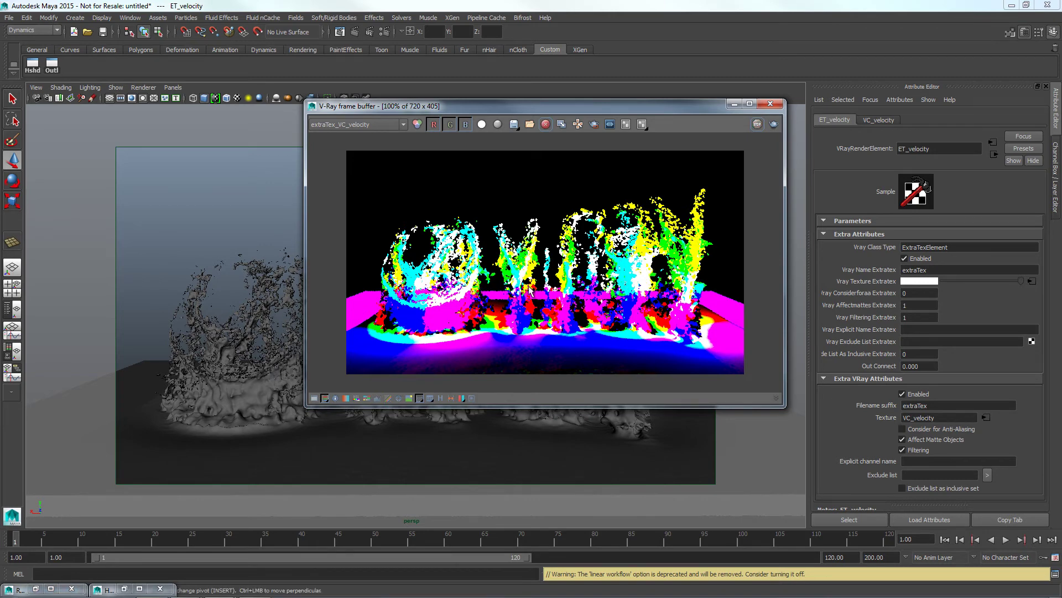
pyautogui.click(406, 123)
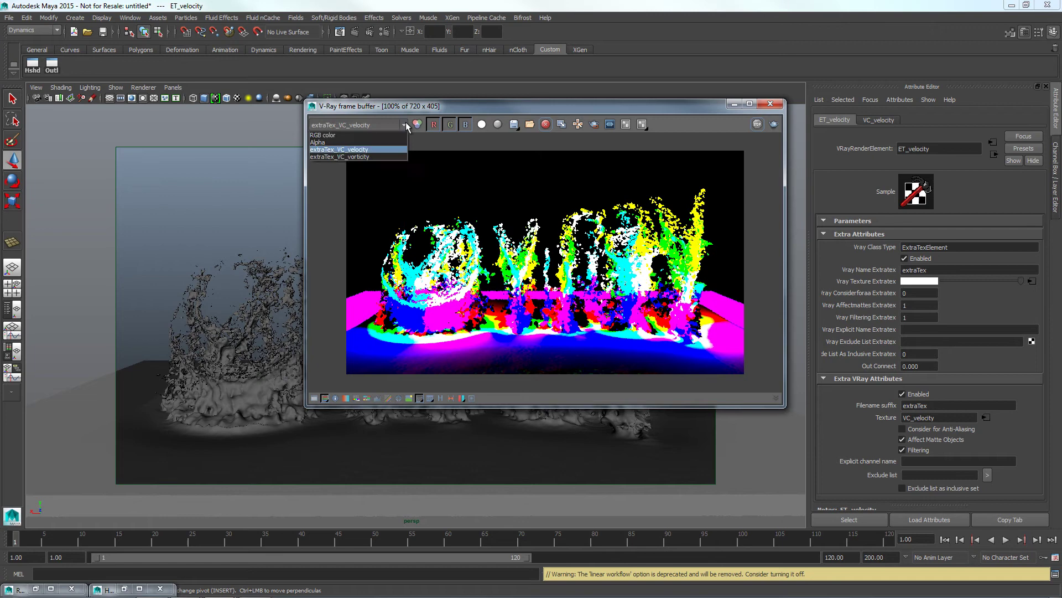
pyautogui.click(380, 159)
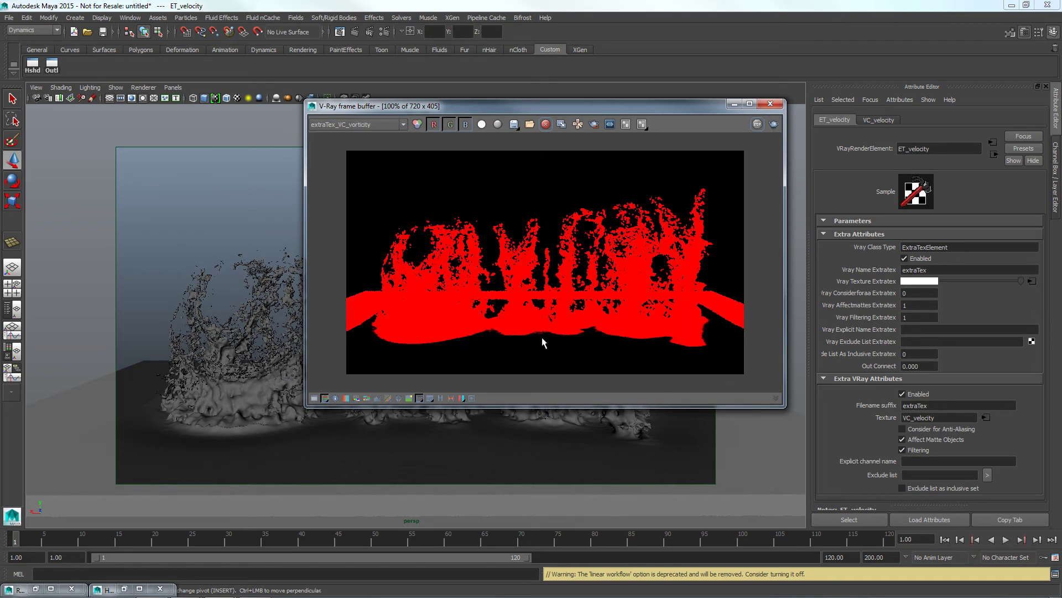
pyautogui.click(772, 105)
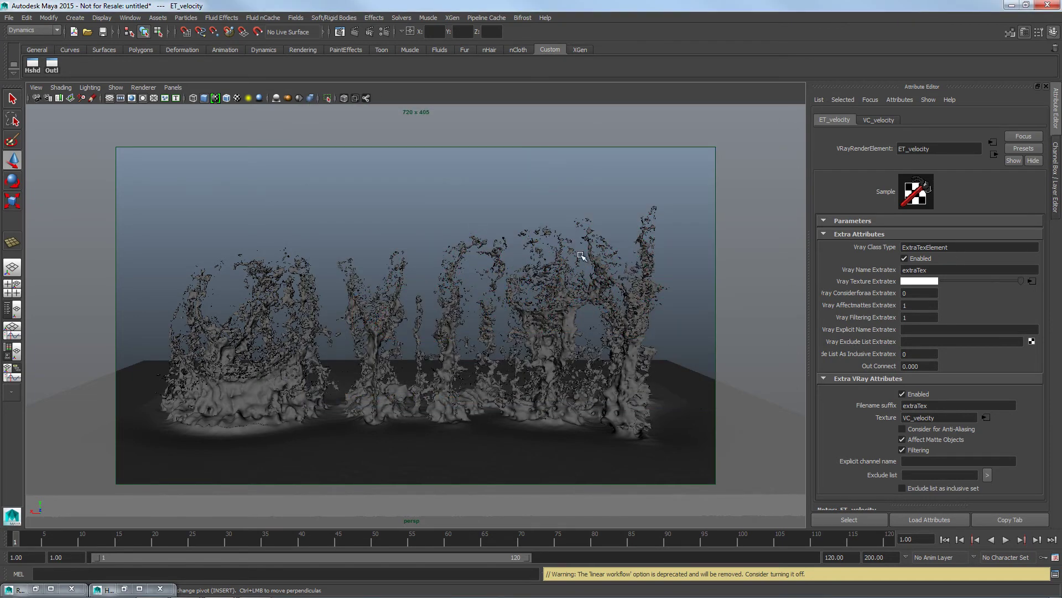
# Change the V-Ray render region division X from 64 to 24 and close Render Settings.
pyautogui.click(382, 33)
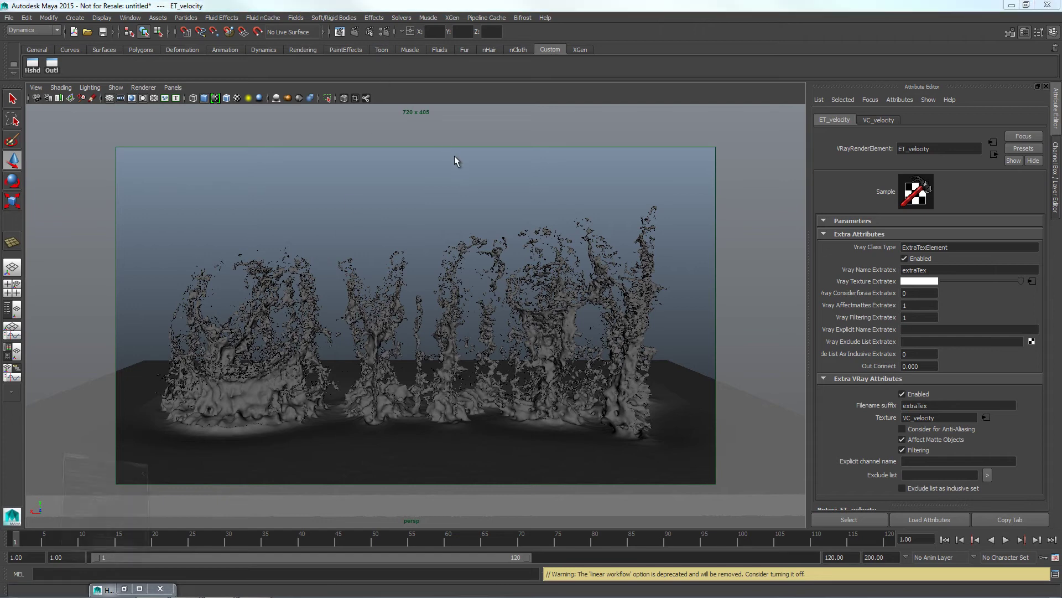
pyautogui.click(408, 111)
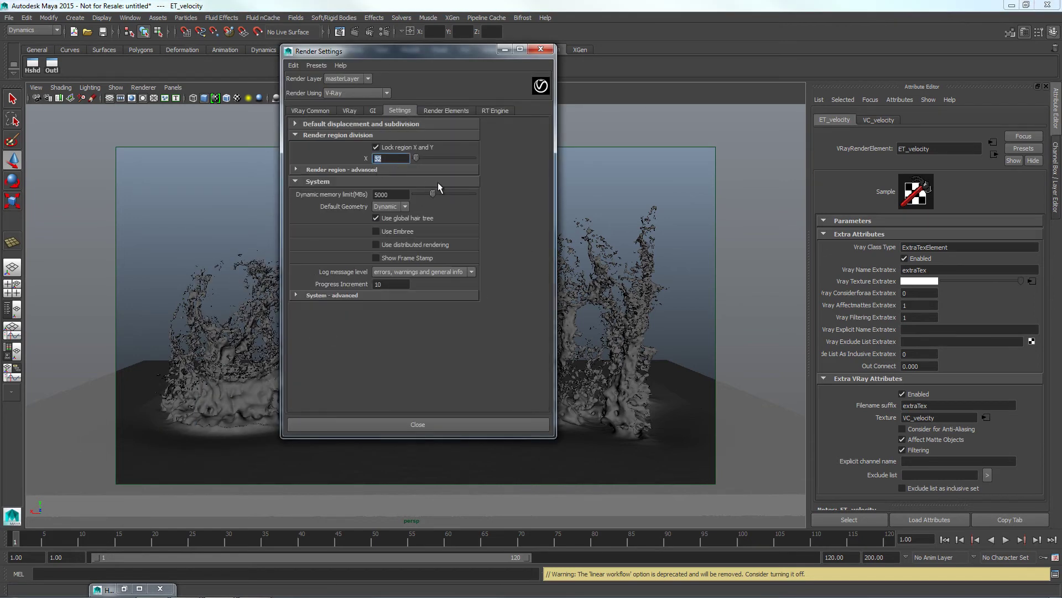
pyautogui.write('24')
pyautogui.press('Return')
pyautogui.click(540, 50)
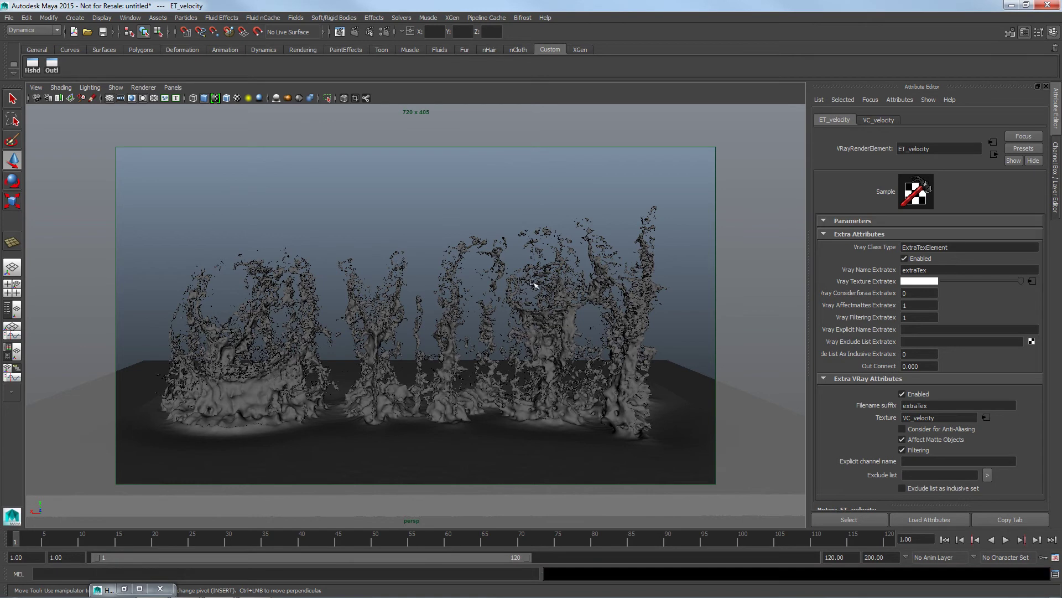
# Create set1 containing the selected Bifrost water mesh.
pyautogui.click(558, 299)
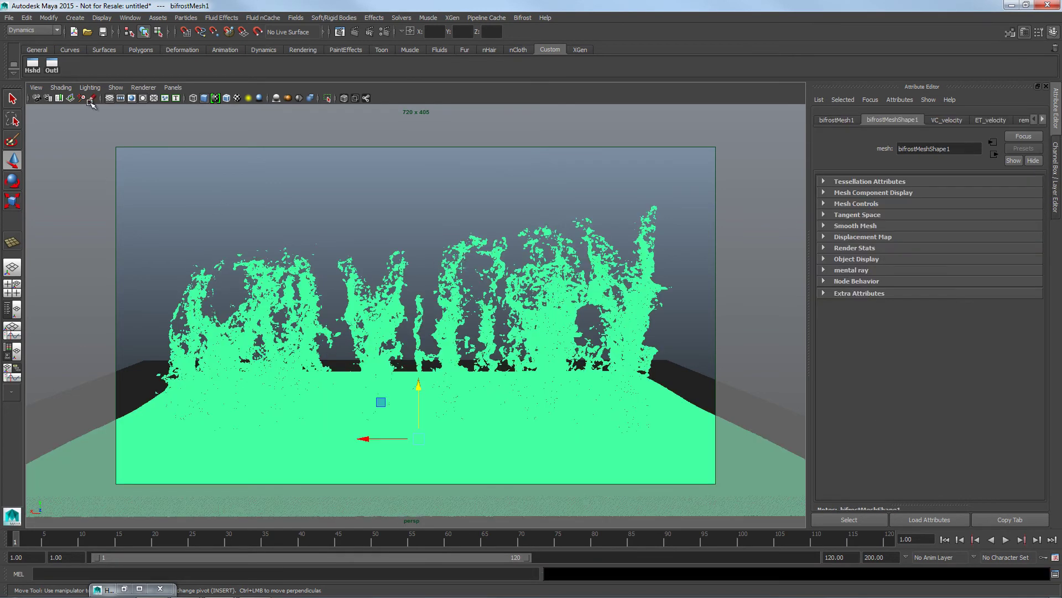
pyautogui.click(68, 18)
pyautogui.moveTo(83, 240)
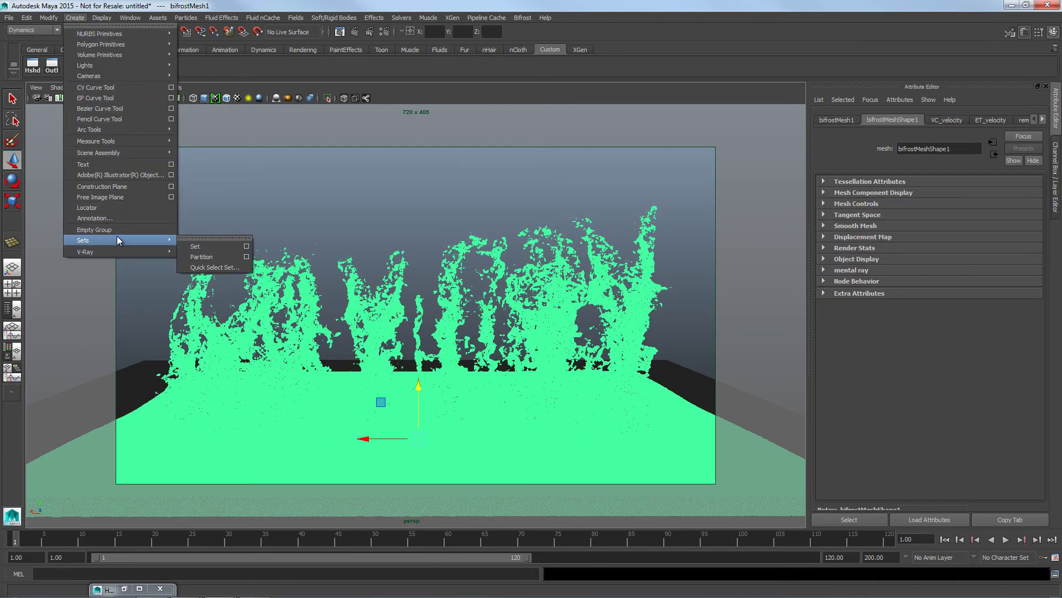
pyautogui.click(204, 246)
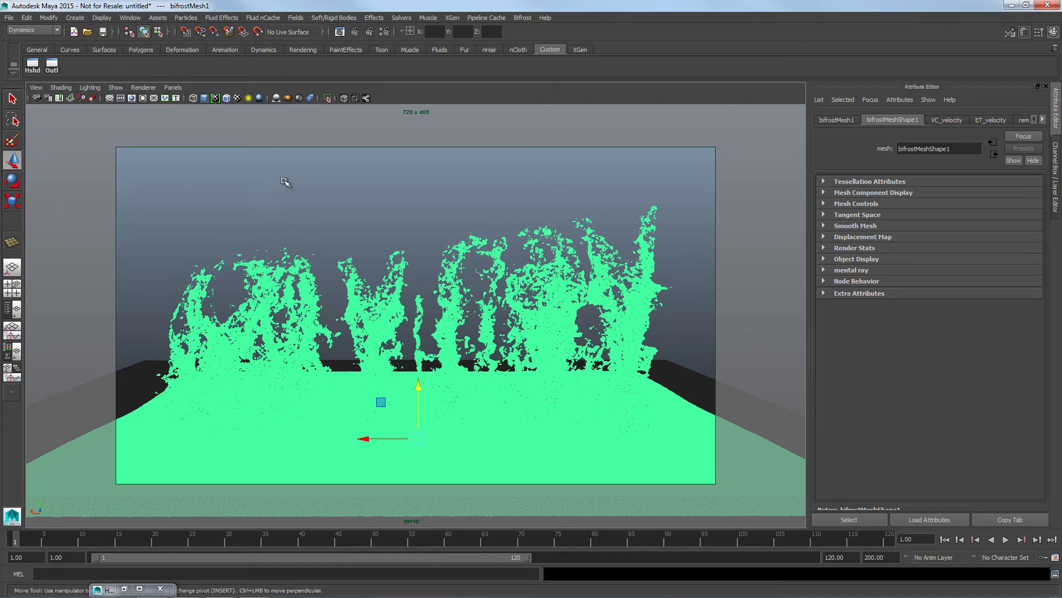
# Select the ET_velocity element under Render Settings' Render Elements.
pyautogui.click(386, 32)
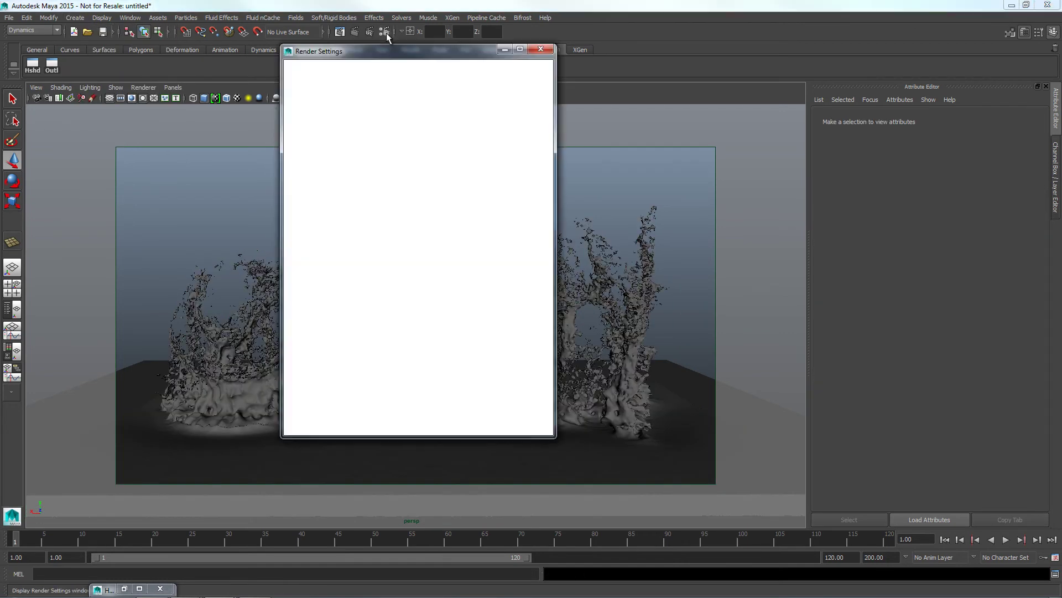
pyautogui.click(453, 113)
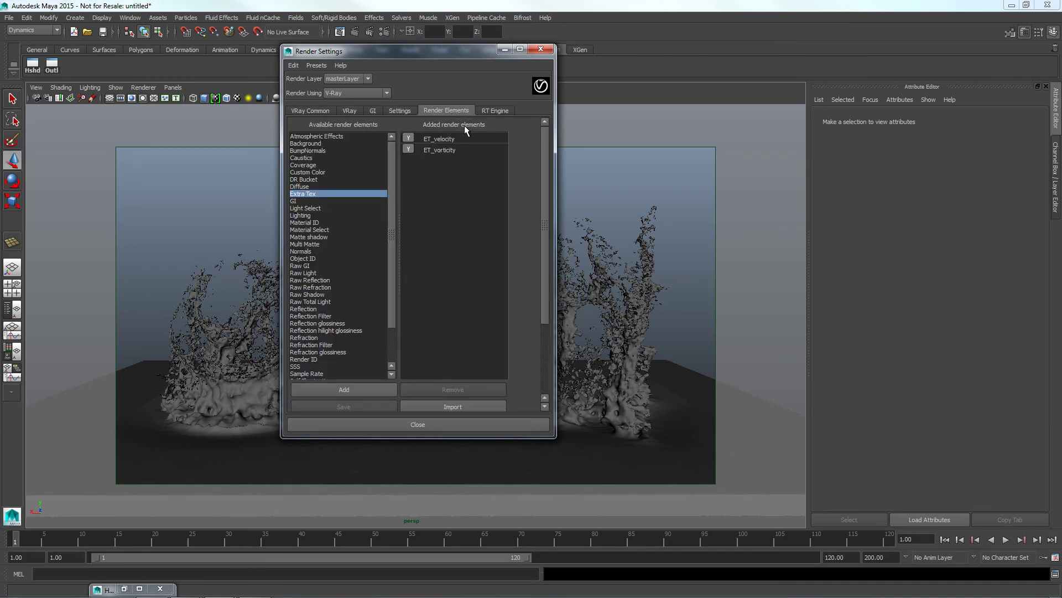
pyautogui.click(478, 138)
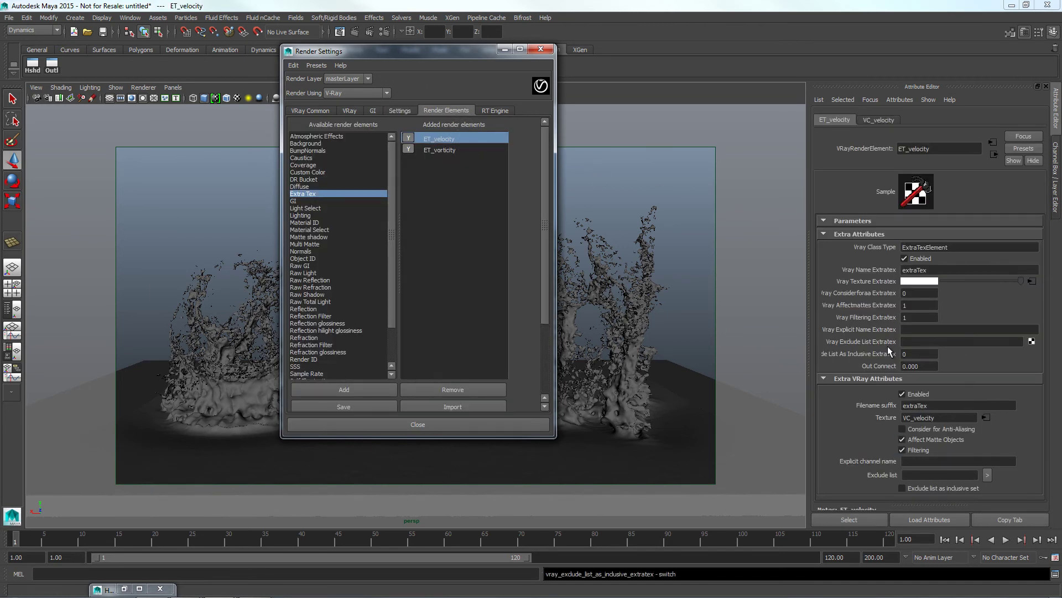
pyautogui.click(130, 17)
pyautogui.moveTo(157, 65)
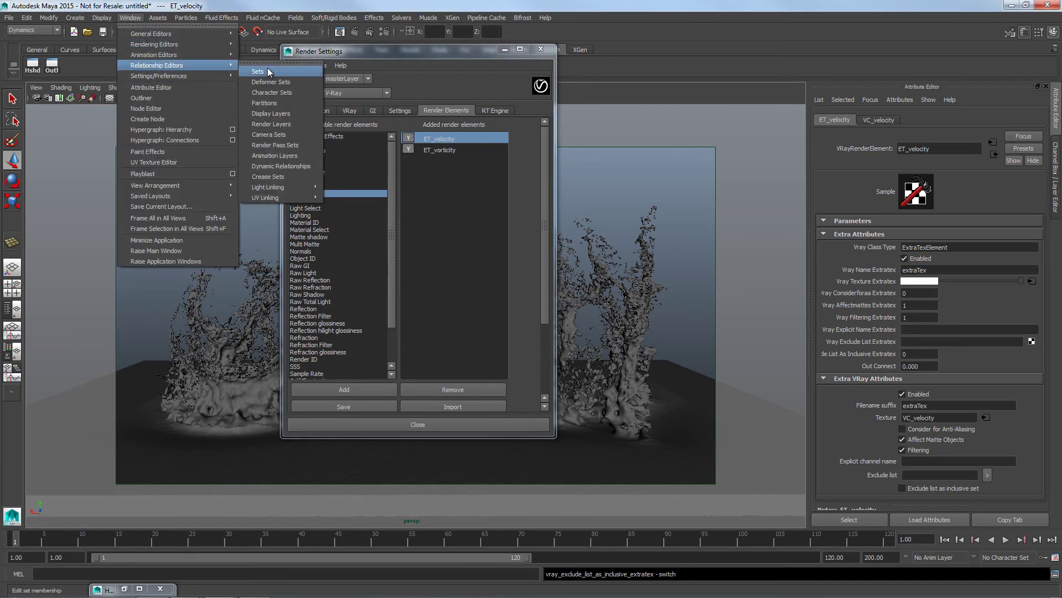
# Add set1 to ET_velocity's exclude list and mark it as an inclusive set.
pyautogui.click(309, 147)
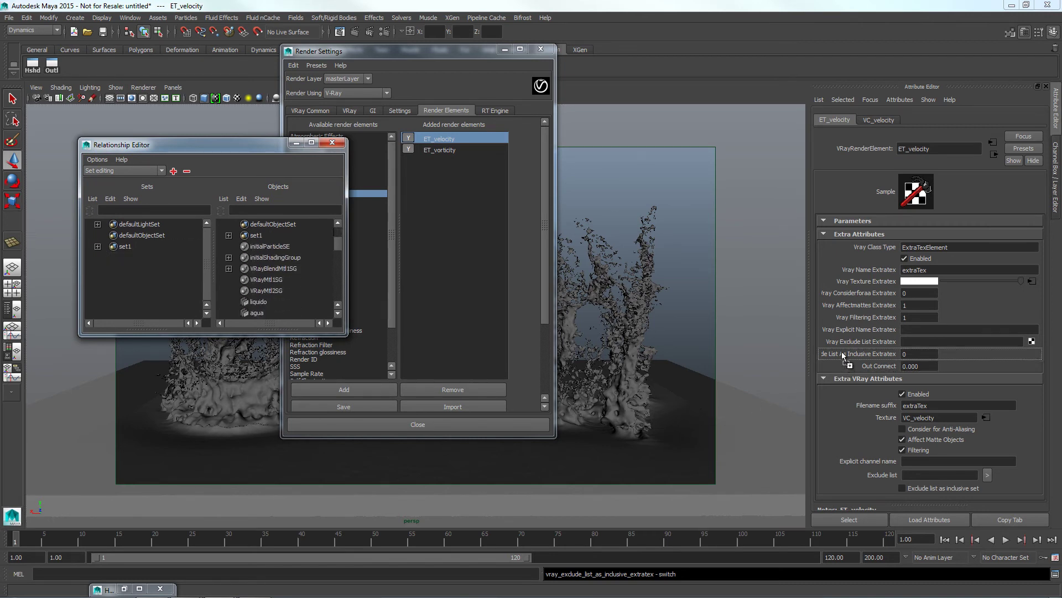
pyautogui.moveTo(843, 346); pyautogui.dragTo(837, 347, button='middle')
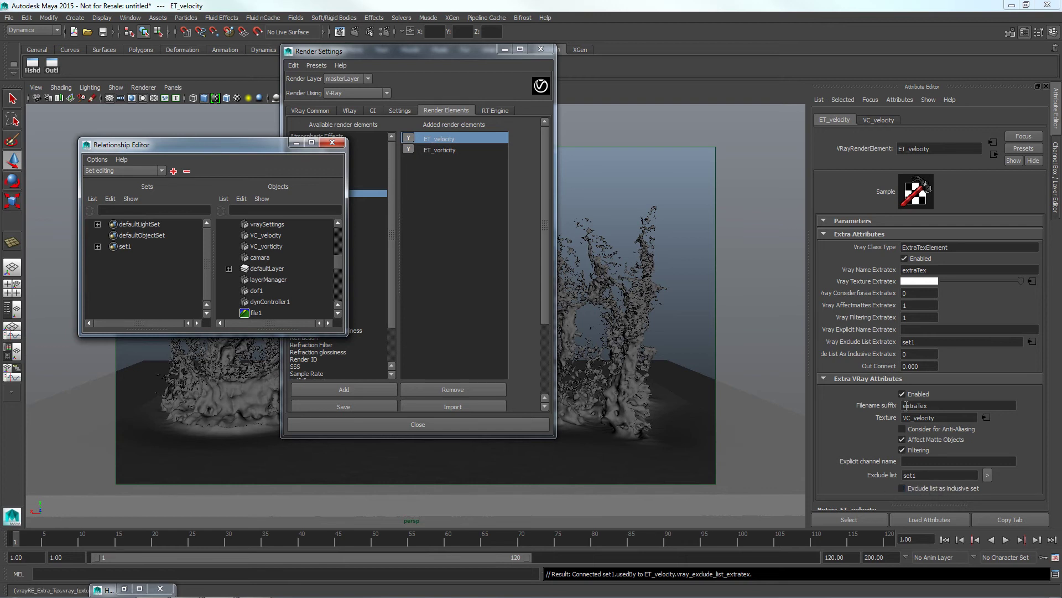
pyautogui.click(902, 489)
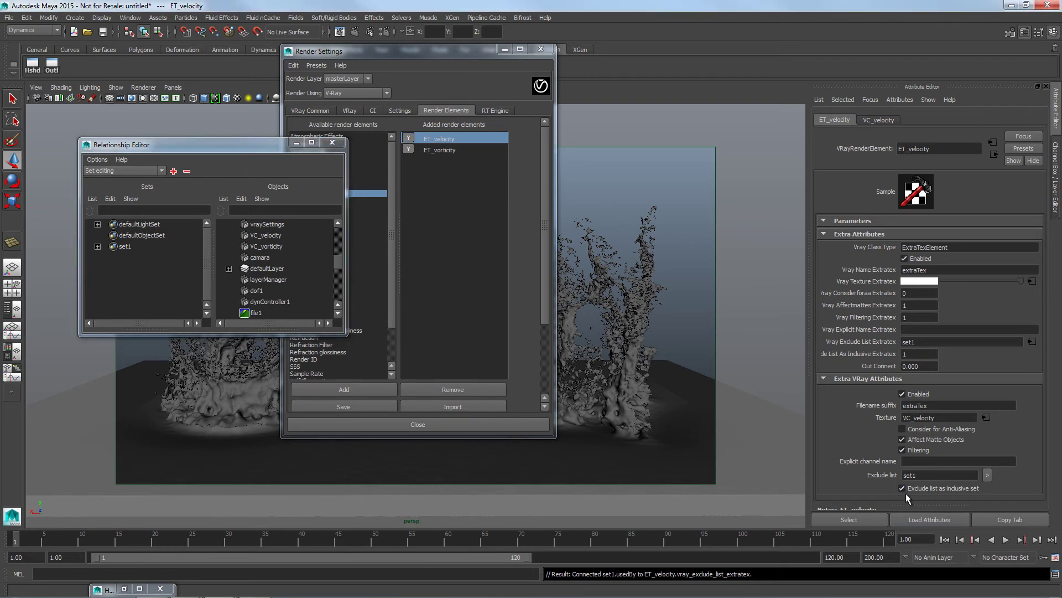
# Add set1 to ET_vorticity's exclude list as an inclusive set, then render the frame.
pyautogui.moveTo(412, 54); pyautogui.dragTo(490, 53)
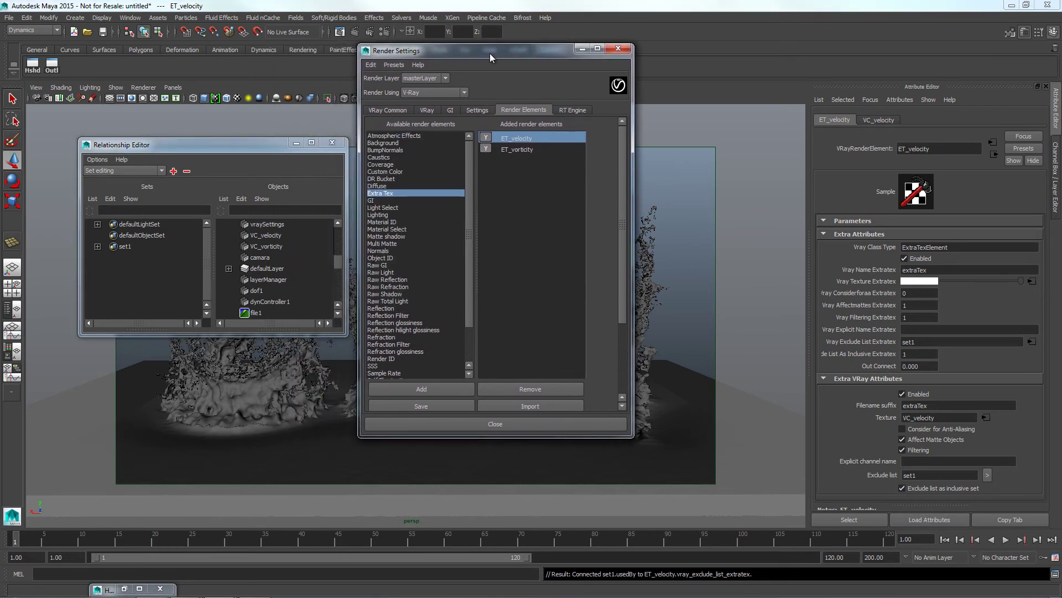
pyautogui.click(526, 150)
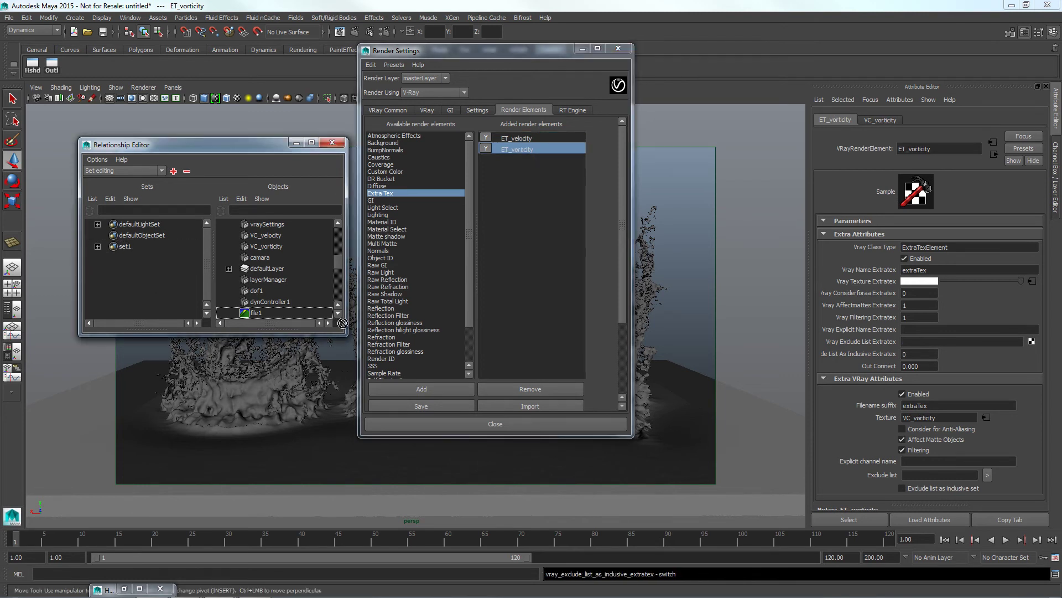
pyautogui.moveTo(850, 344); pyautogui.dragTo(850, 343, button='middle')
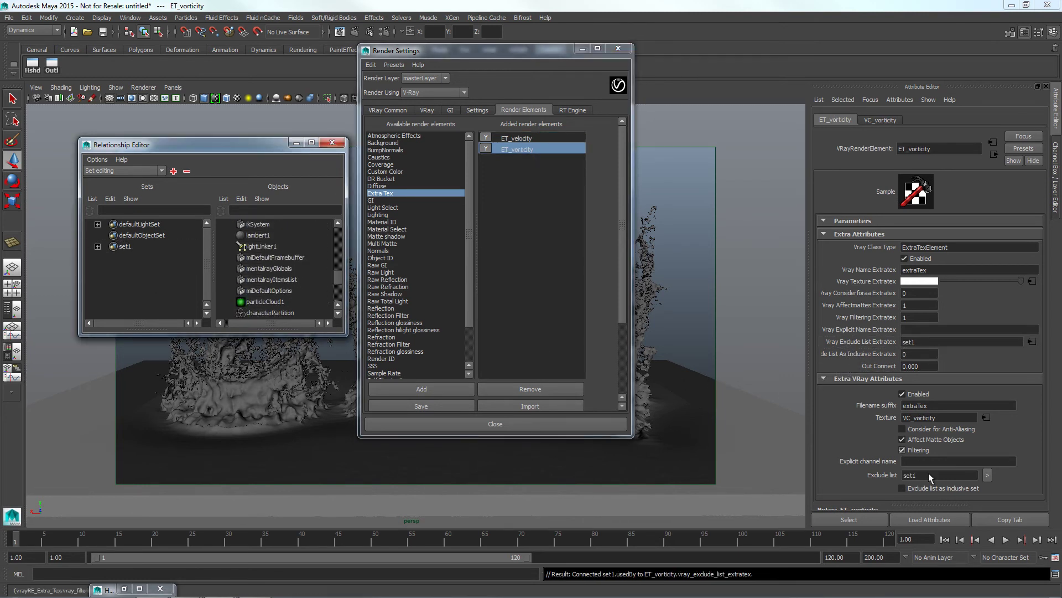
pyautogui.click(902, 488)
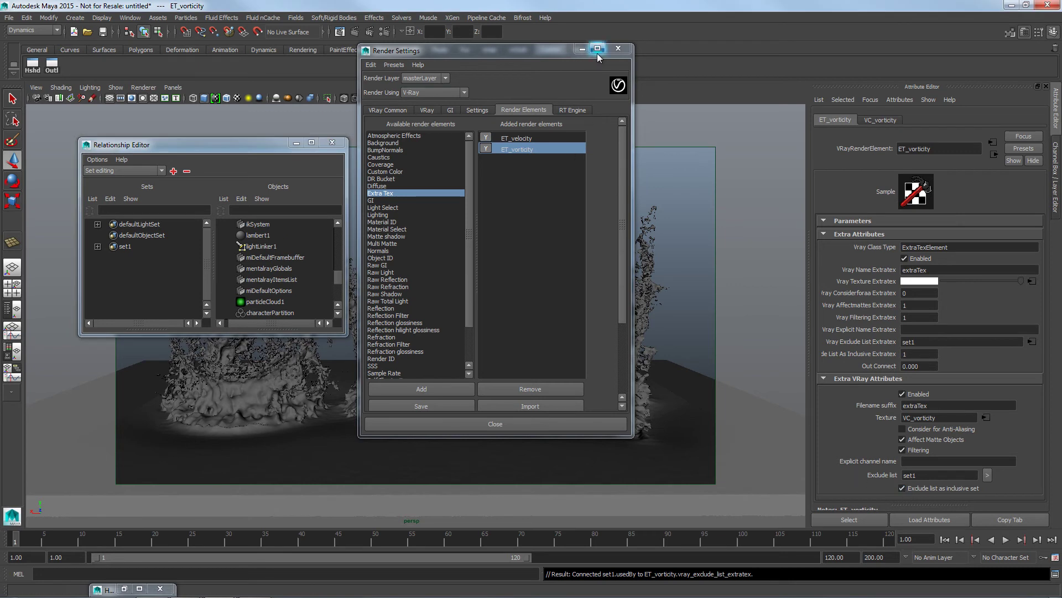
pyautogui.click(355, 33)
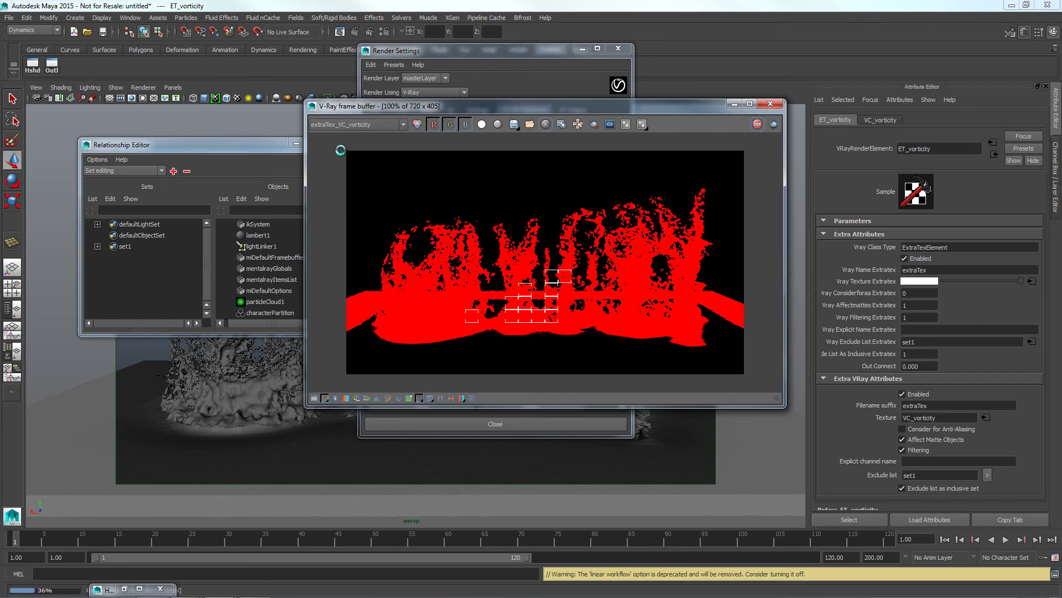
# Restart the render and view the RGB color, then the extraTex_VC_velocity pass.
pyautogui.click(404, 124)
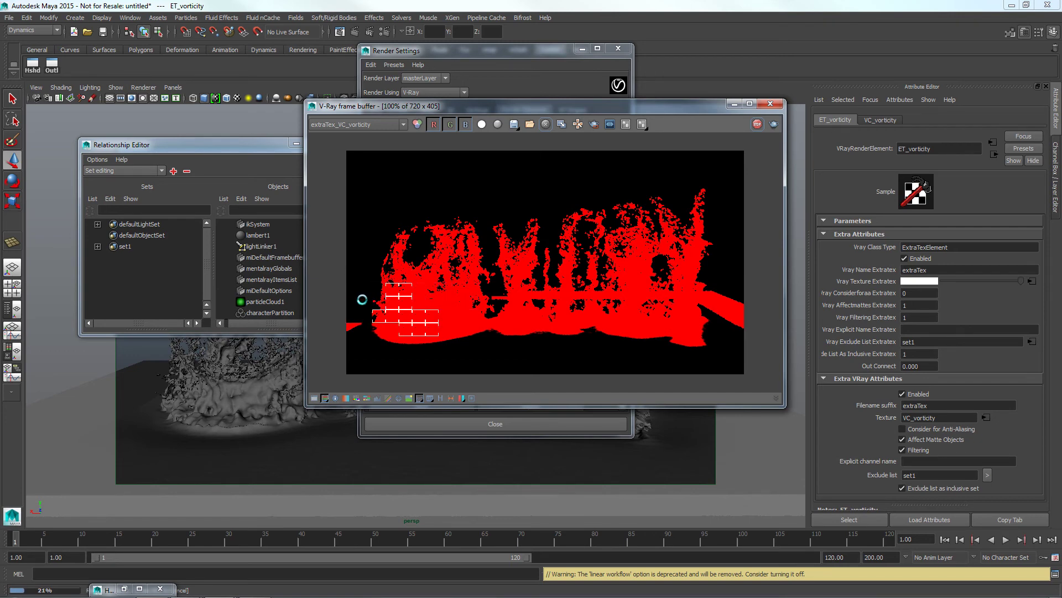
pyautogui.click(403, 124)
pyautogui.click(354, 135)
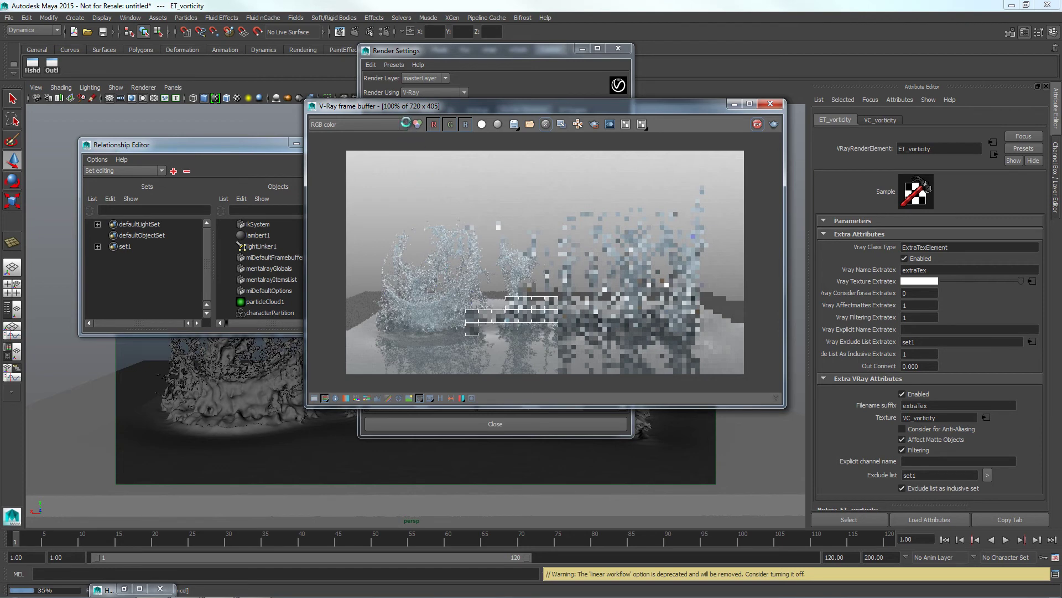
pyautogui.click(404, 124)
pyautogui.click(354, 150)
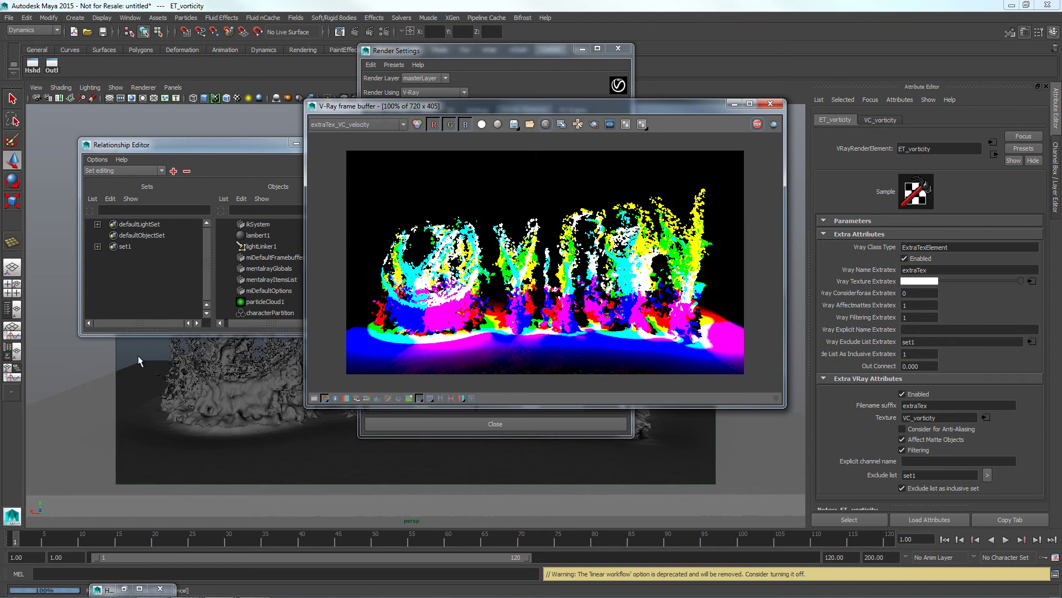
# Switch the frame buffer to the solid red extraTex_VC_vorticity pass.
pyautogui.moveTo(454, 106); pyautogui.dragTo(478, 106)
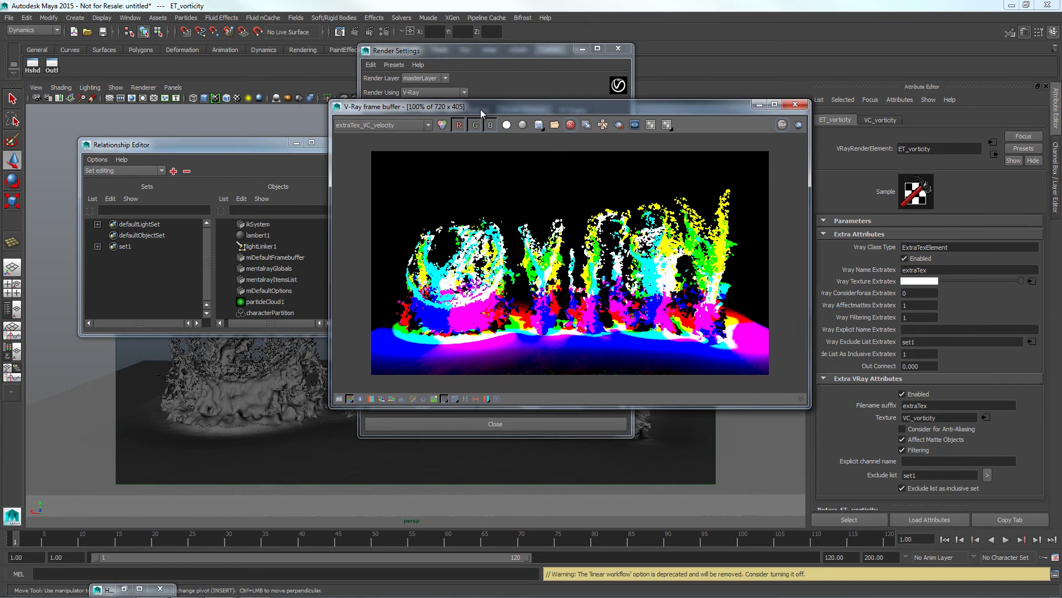
pyautogui.click(429, 125)
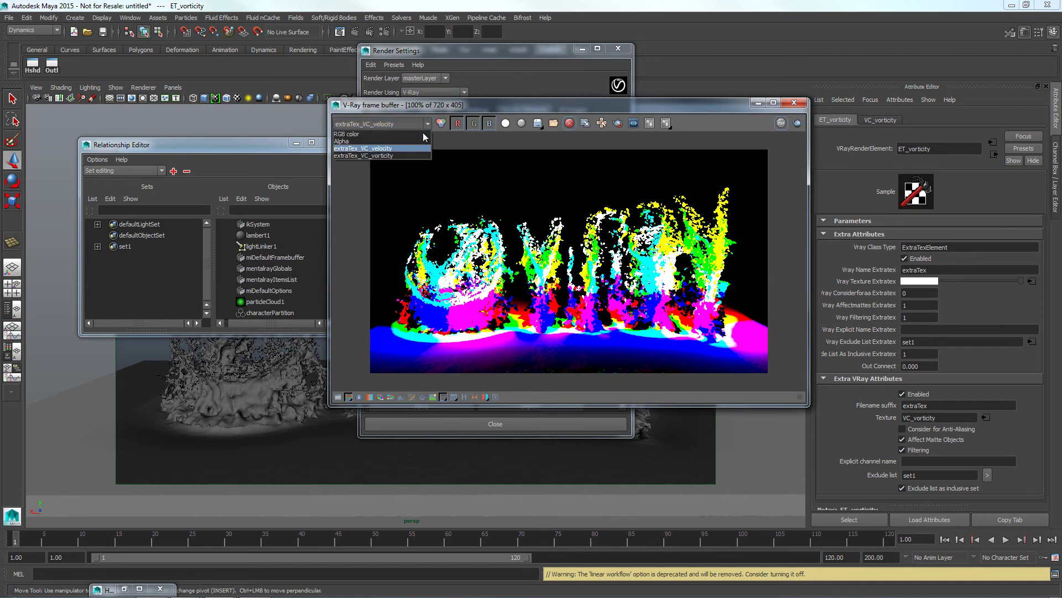
pyautogui.click(408, 148)
pyautogui.click(427, 124)
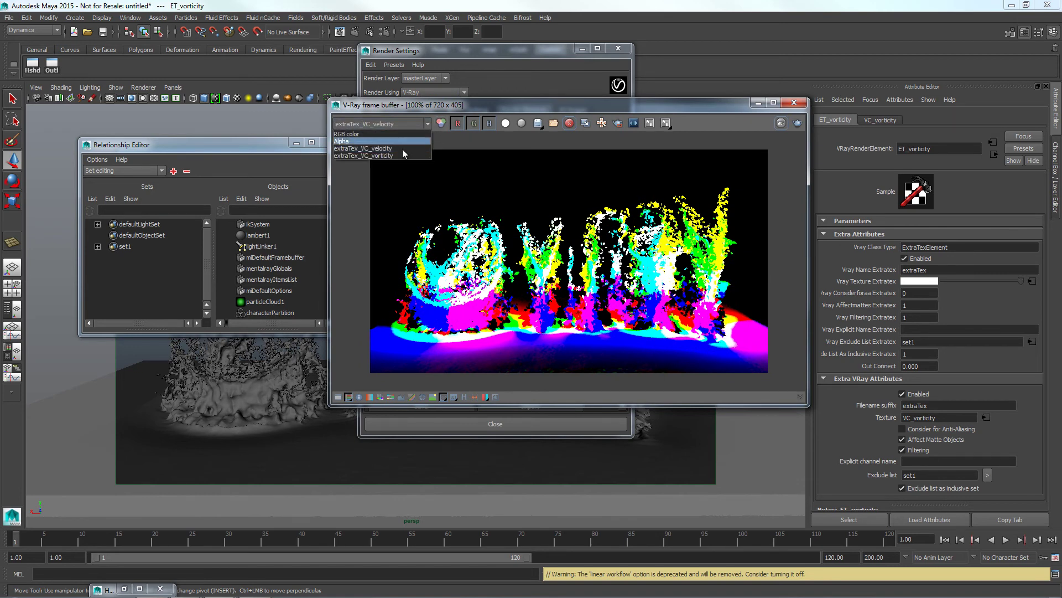
pyautogui.click(406, 155)
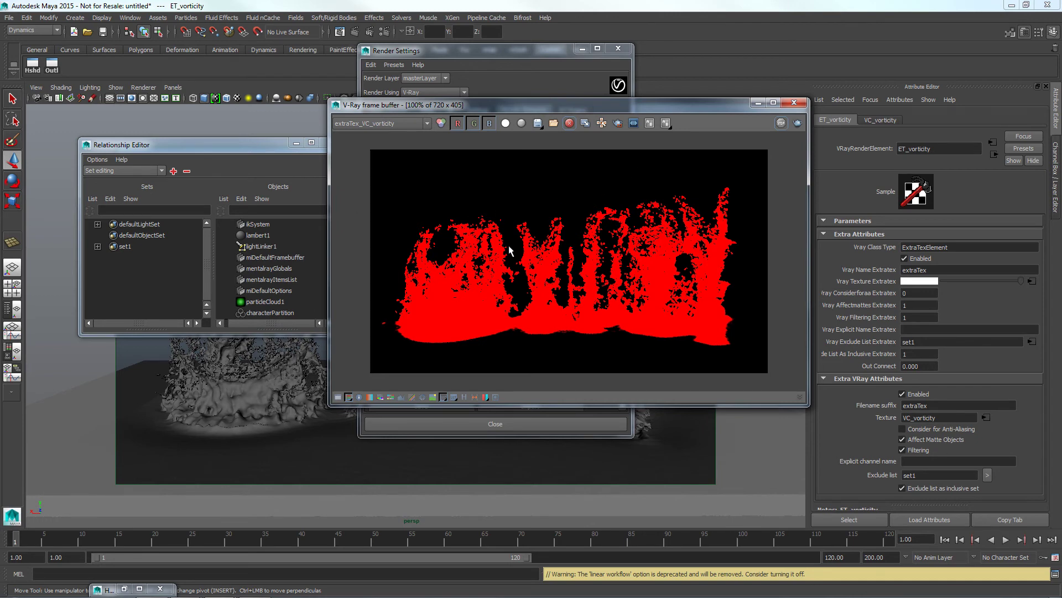
# Close the frame buffer and add a Material Select render element named MS_espuma.
pyautogui.click(797, 102)
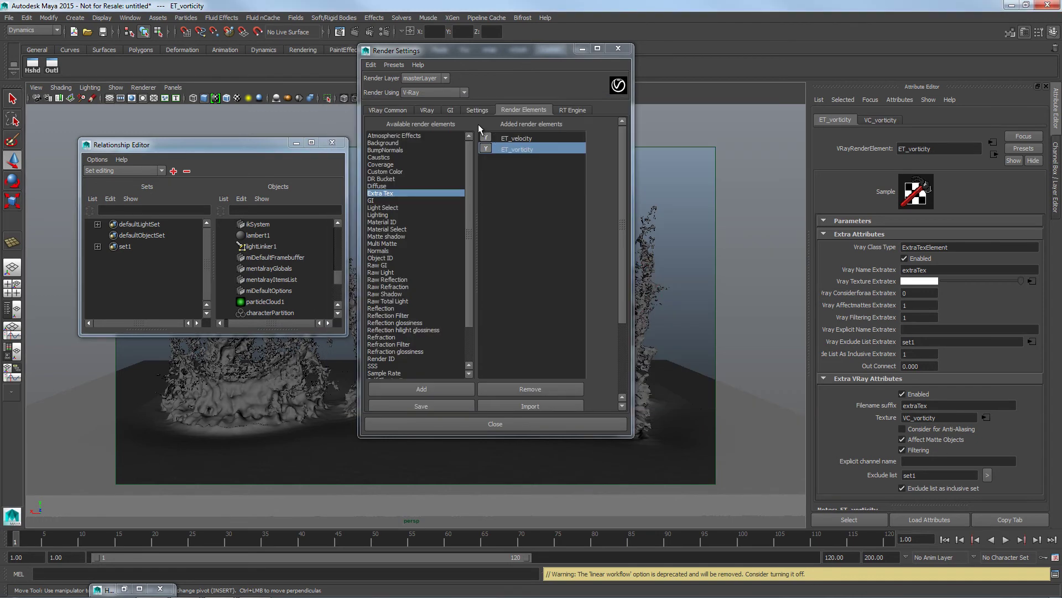
pyautogui.doubleClick(394, 210)
pyautogui.doubleClick(394, 229)
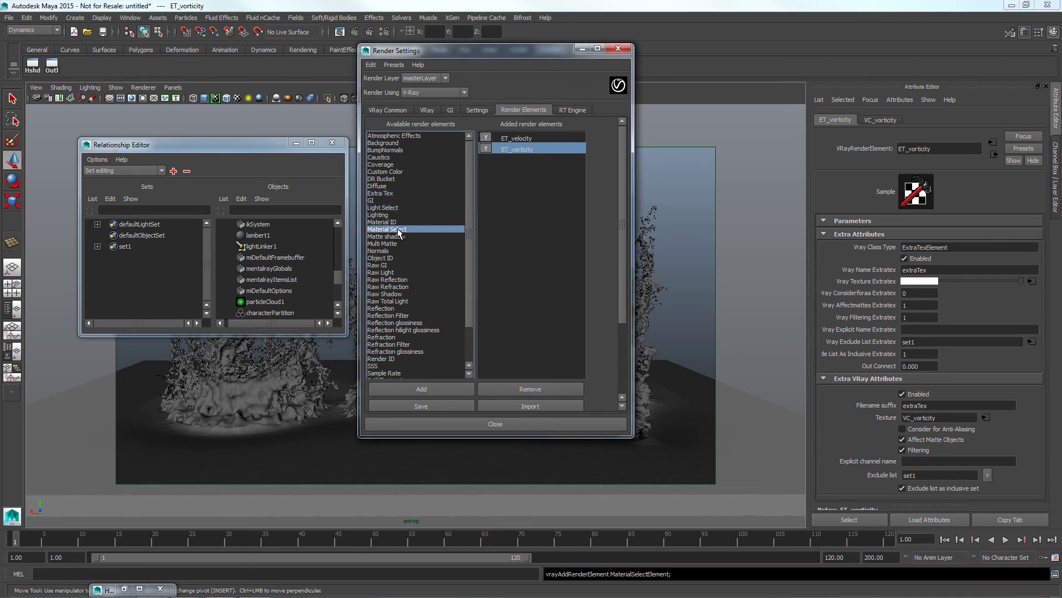
pyautogui.click(521, 160)
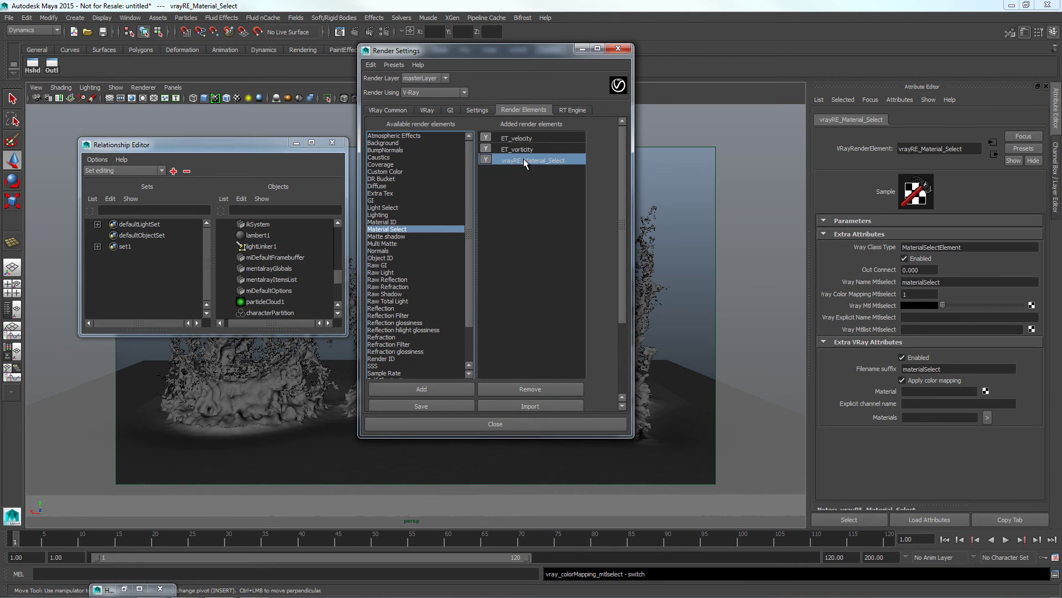
pyautogui.doubleClick(527, 161)
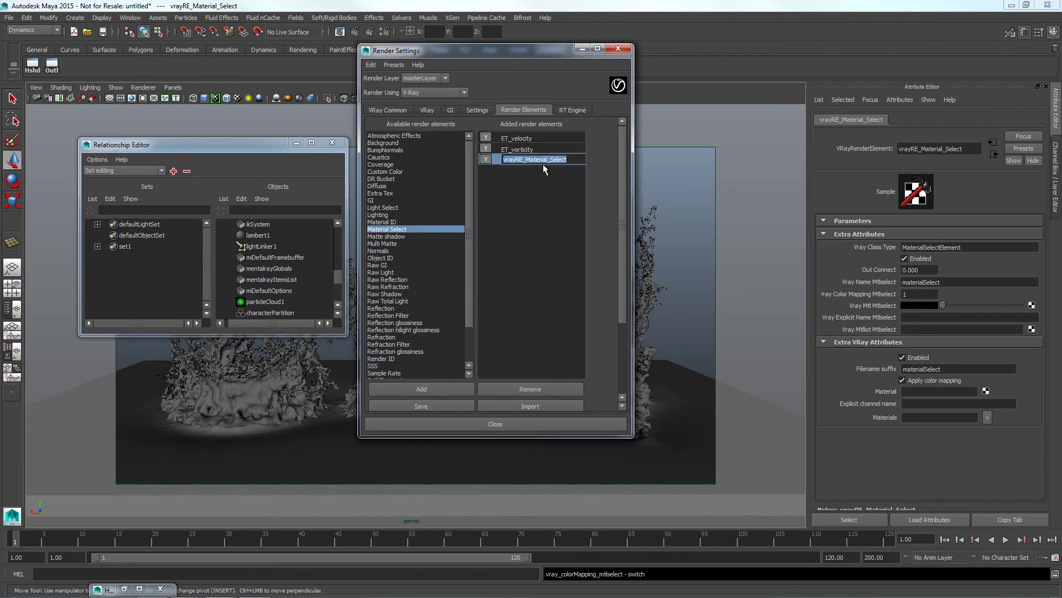
pyautogui.write('MS_espuma')
pyautogui.press('Return')
# Add a second Material Select element named MS_agua and close the Relationship Editor.
pyautogui.click(403, 229)
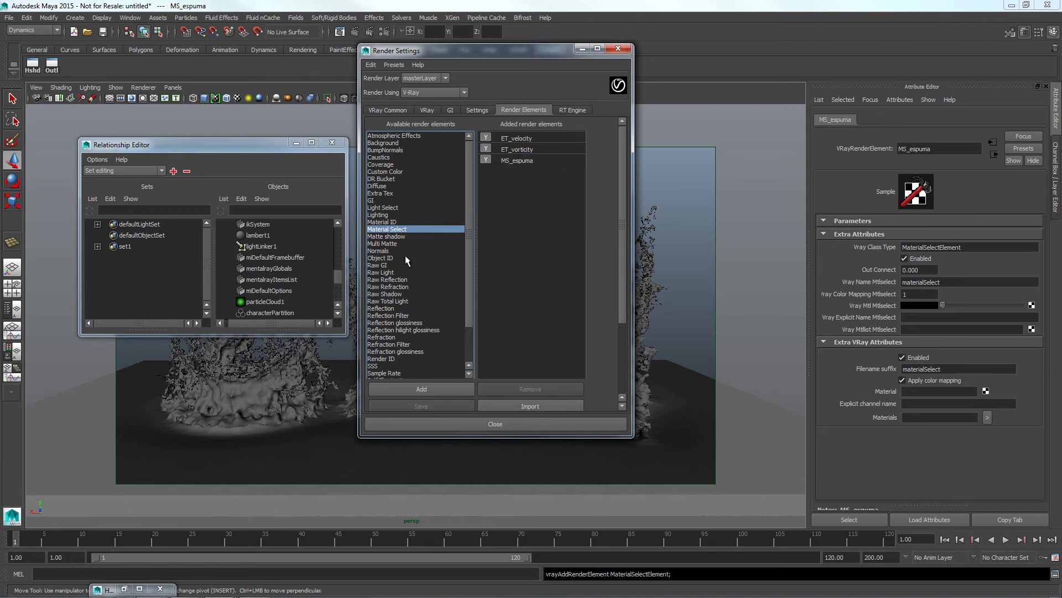
pyautogui.click(403, 387)
pyautogui.click(530, 172)
pyautogui.doubleClick(530, 173)
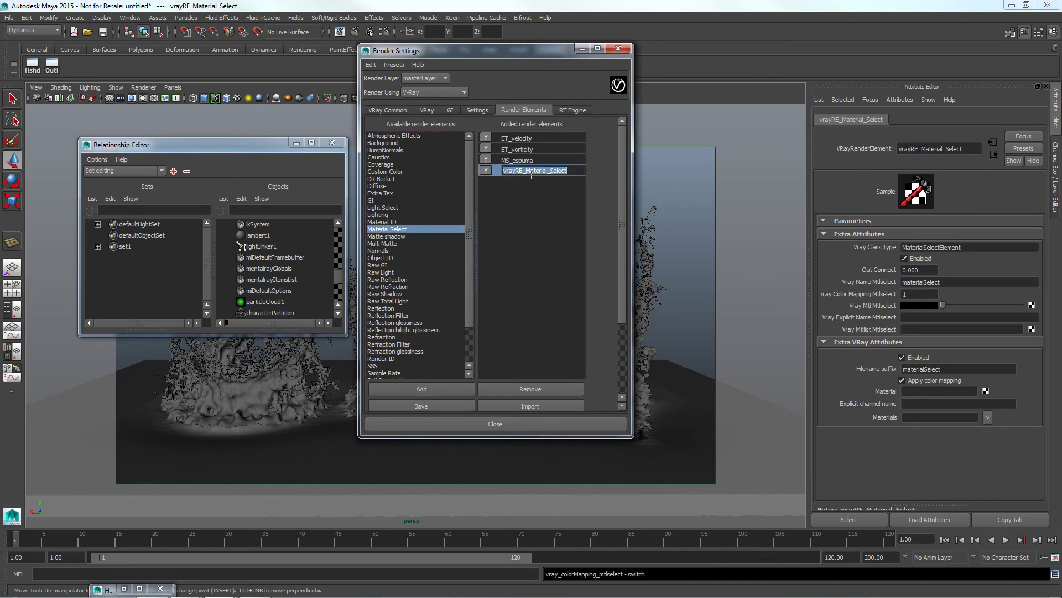
pyautogui.write('MS_agua')
pyautogui.press('Return')
pyautogui.click(533, 163)
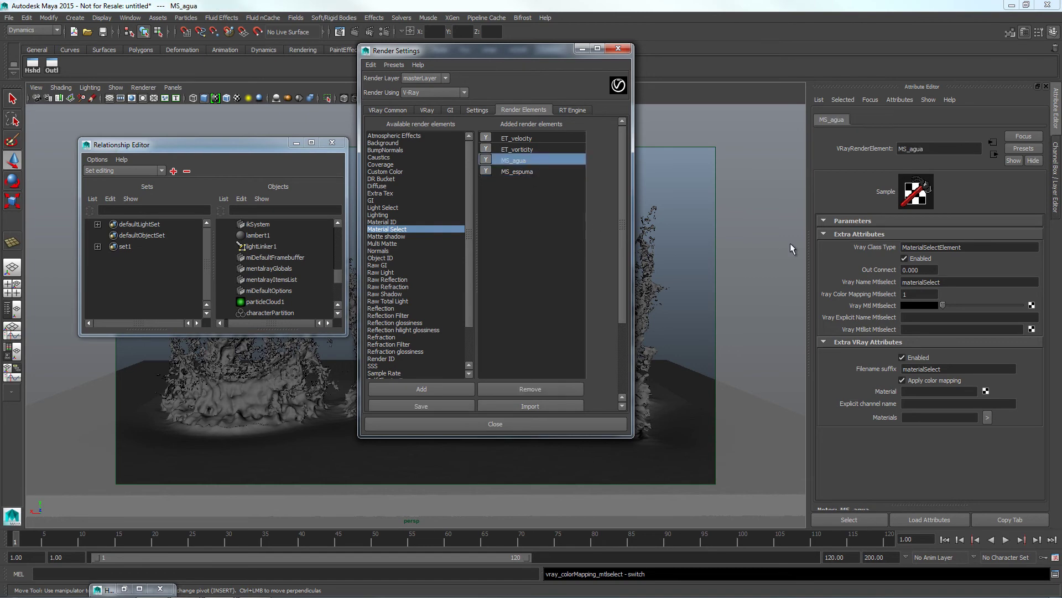
pyautogui.click(332, 142)
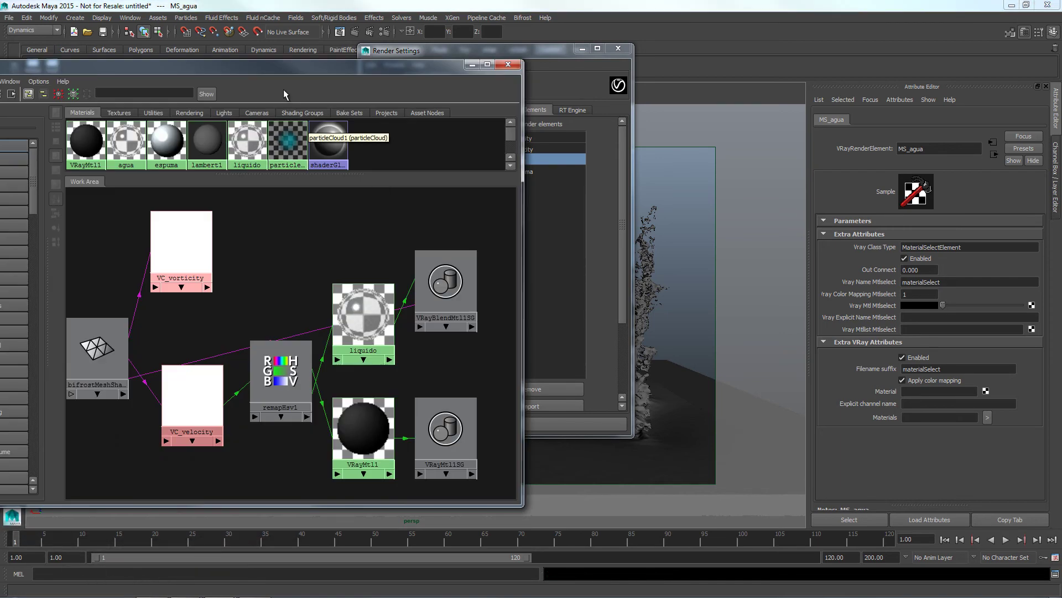
# Arrange the Hypershade graph to expose the agua and espuma materials feeding liquido.
pyautogui.moveTo(279, 71); pyautogui.dragTo(221, 72)
pyautogui.click(318, 317)
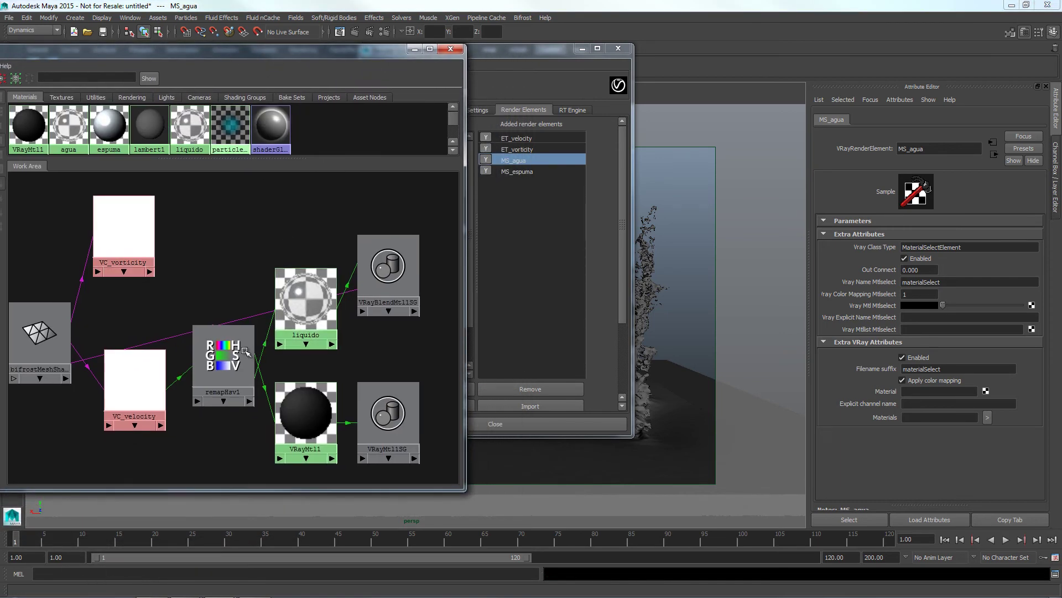
pyautogui.moveTo(305, 300); pyautogui.dragTo(301, 307)
pyautogui.scroll(-2, 302, 307)
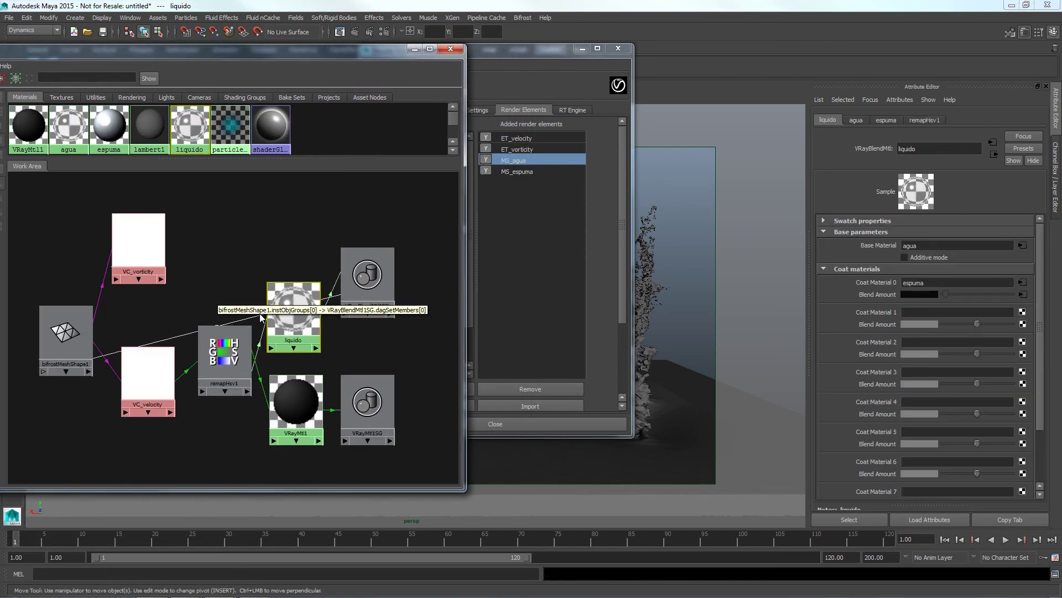
pyautogui.moveTo(244, 337)
pyautogui.mouseDown()
pyautogui.moveTo(218, 345)
pyautogui.moveTo(231, 338)
pyautogui.mouseUp()
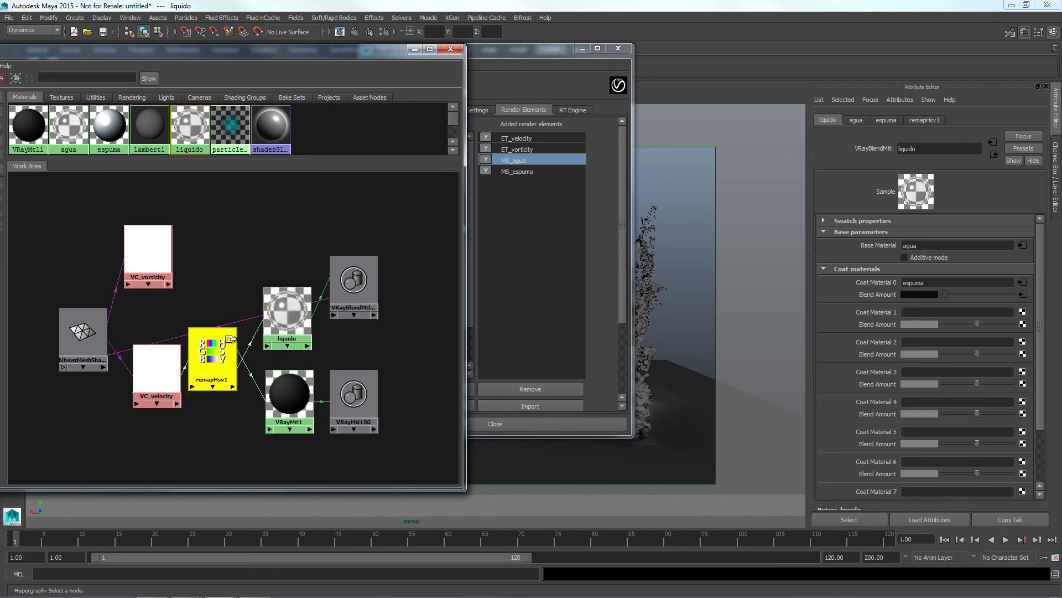
pyautogui.click(286, 318)
pyautogui.moveTo(88, 55); pyautogui.dragTo(224, 60)
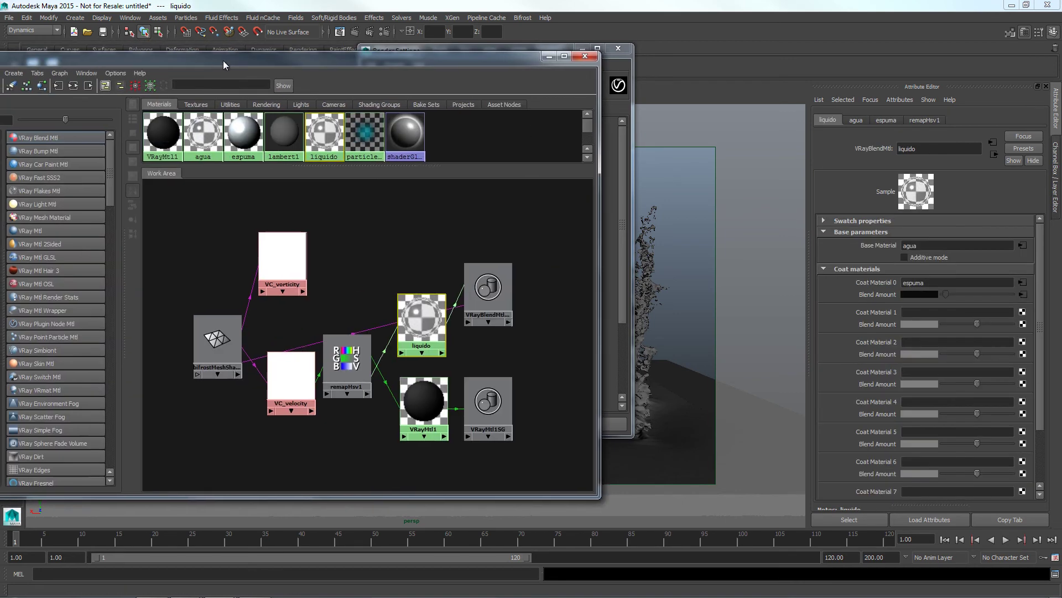
pyautogui.click(58, 86)
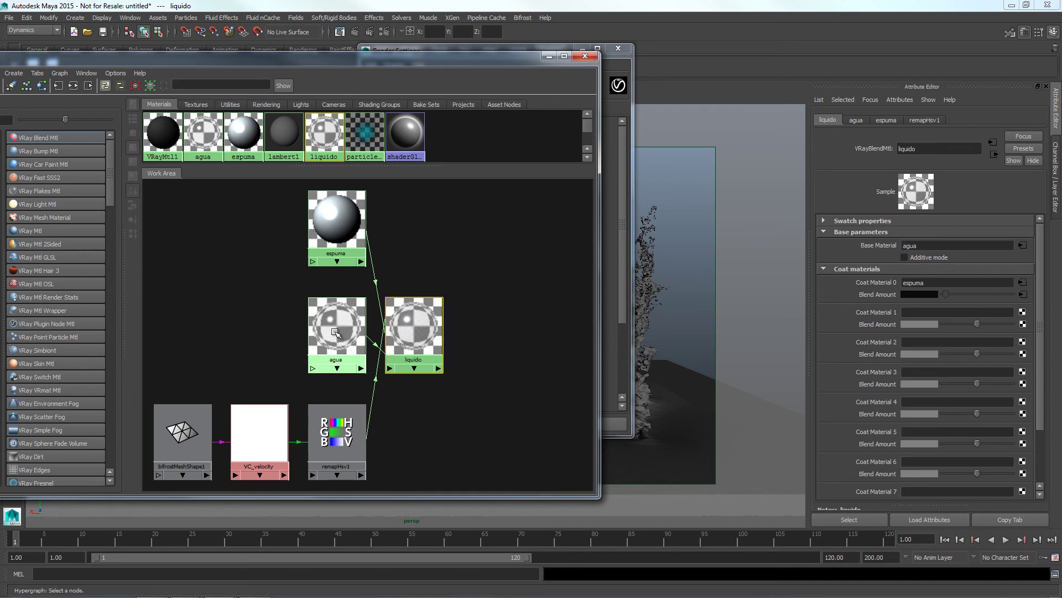
pyautogui.moveTo(336, 327); pyautogui.dragTo(297, 330)
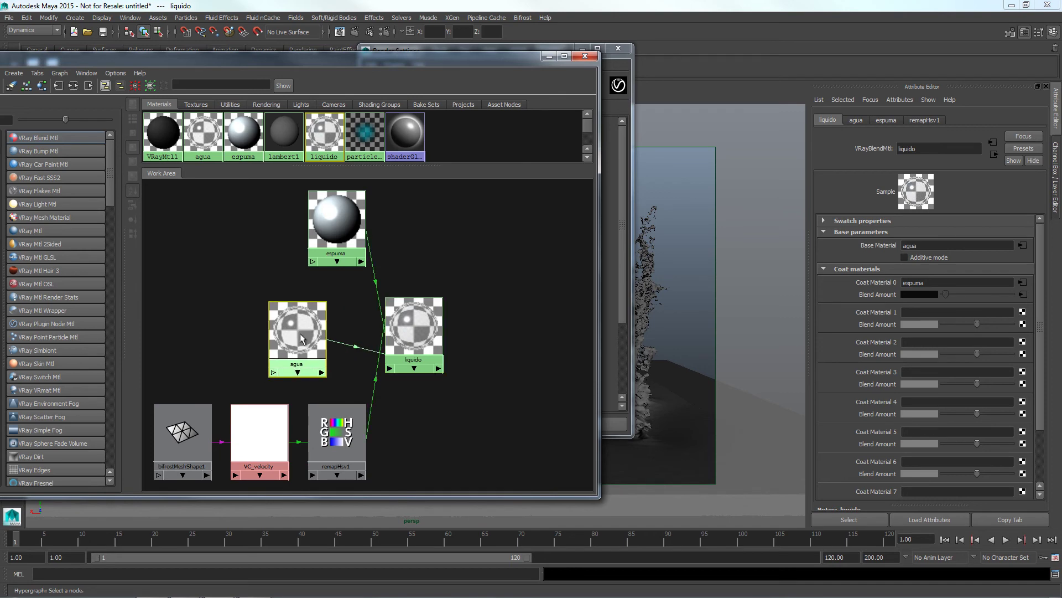
# Assign the agua material to MS_agua's Vray Mtl Mtlselect attribute.
pyautogui.click(498, 49)
pyautogui.click(518, 156)
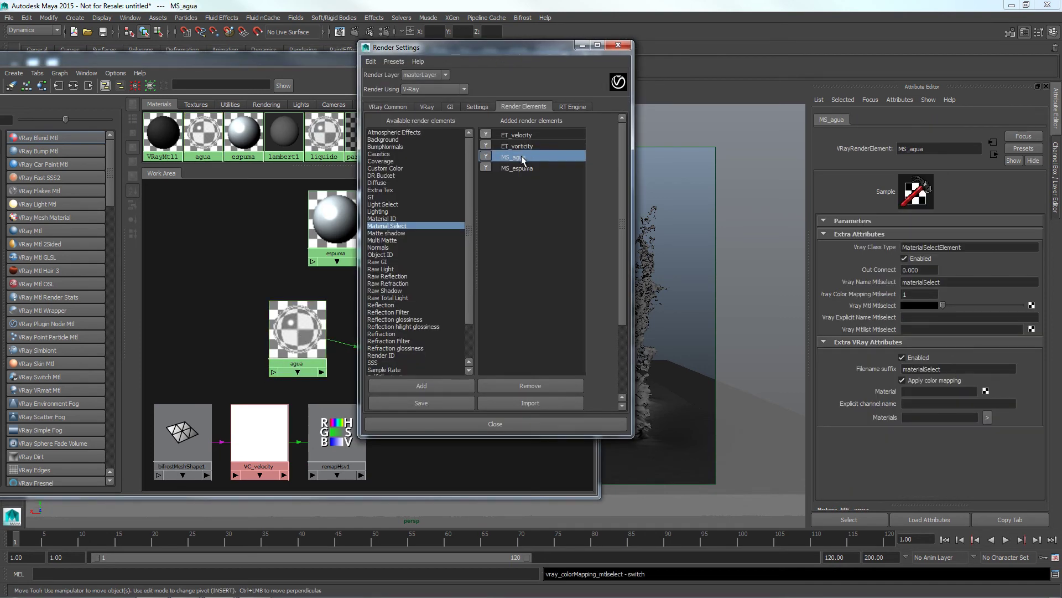
pyautogui.click(282, 354)
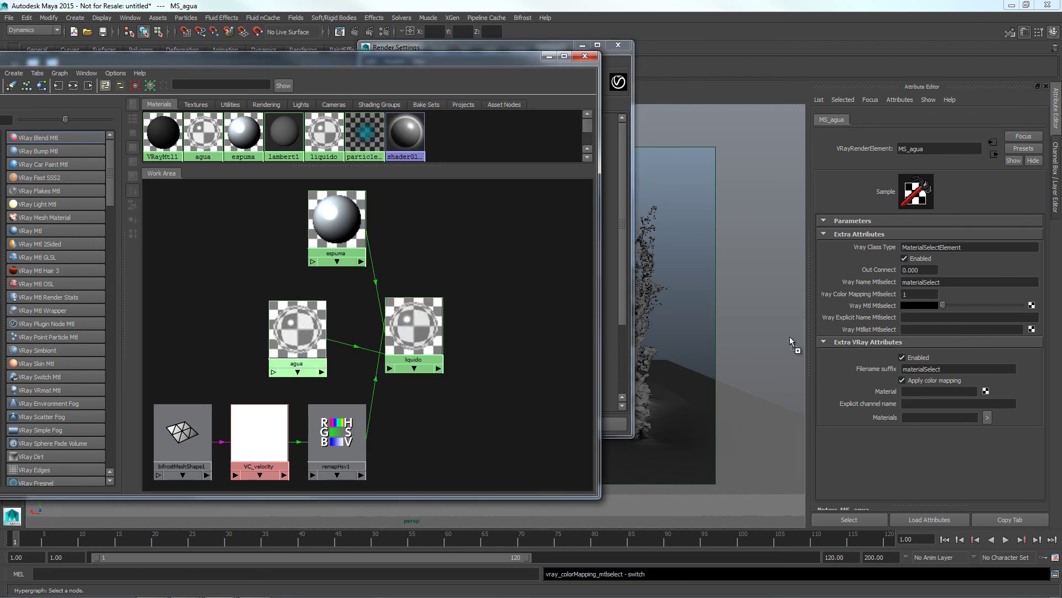
pyautogui.moveTo(831, 304); pyautogui.dragTo(868, 309, button='middle')
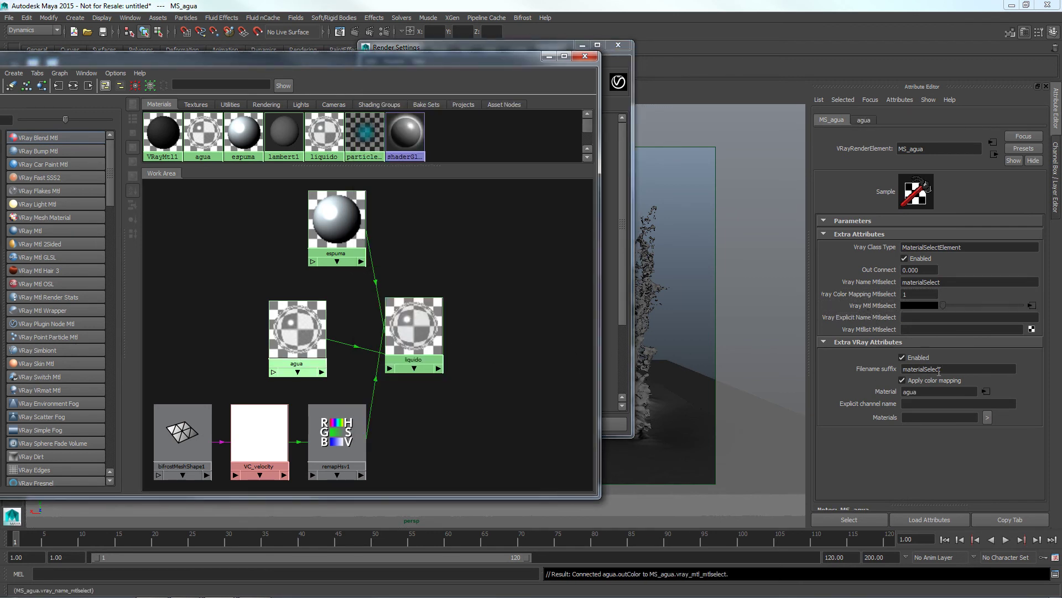
# Assign the espuma material to MS_espuma's Vray Mtl Mtlselect attribute, then minimize Hypershade.
pyautogui.click(472, 44)
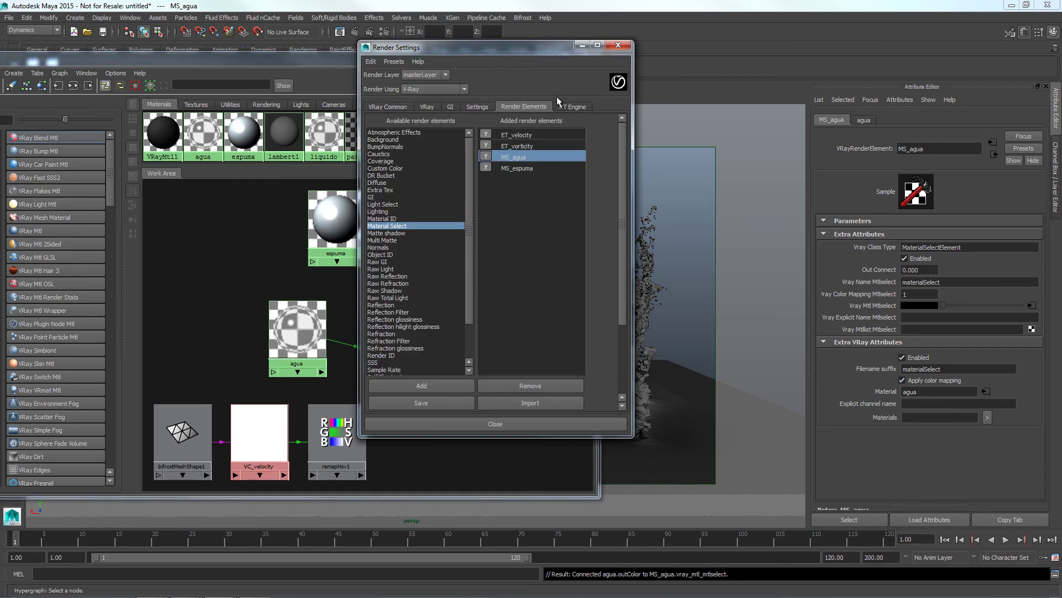
pyautogui.click(523, 168)
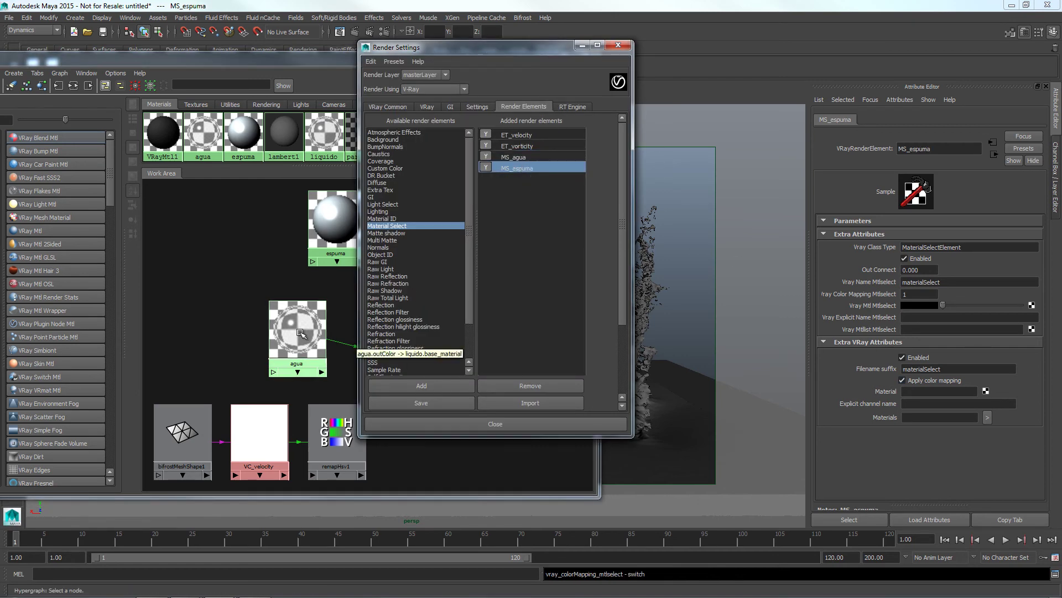
pyautogui.click(338, 208)
pyautogui.moveTo(719, 357); pyautogui.dragTo(881, 310, button='middle')
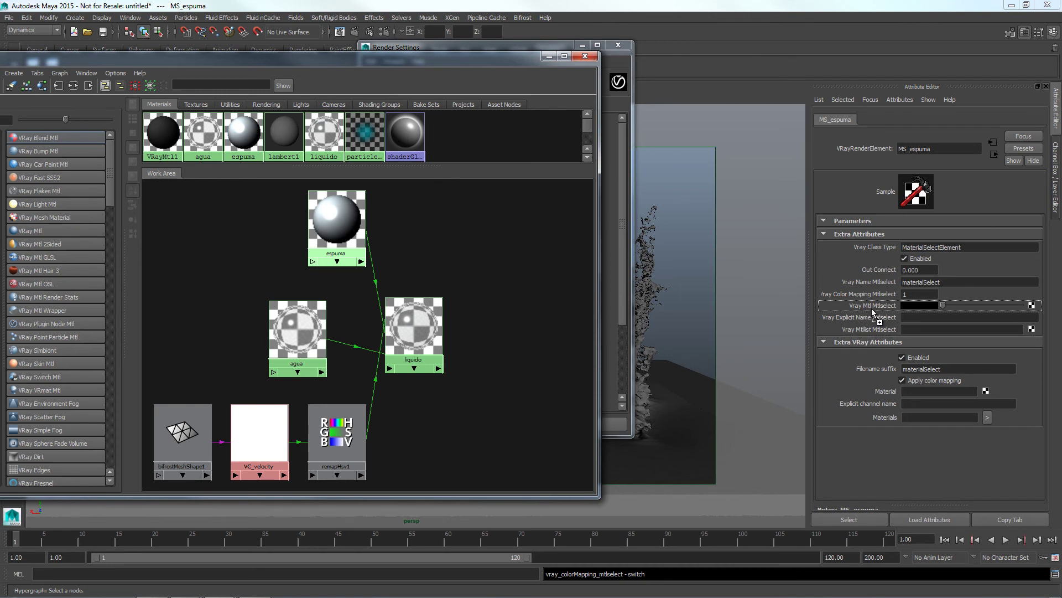
pyautogui.moveTo(880, 311); pyautogui.dragTo(880, 310, button='middle')
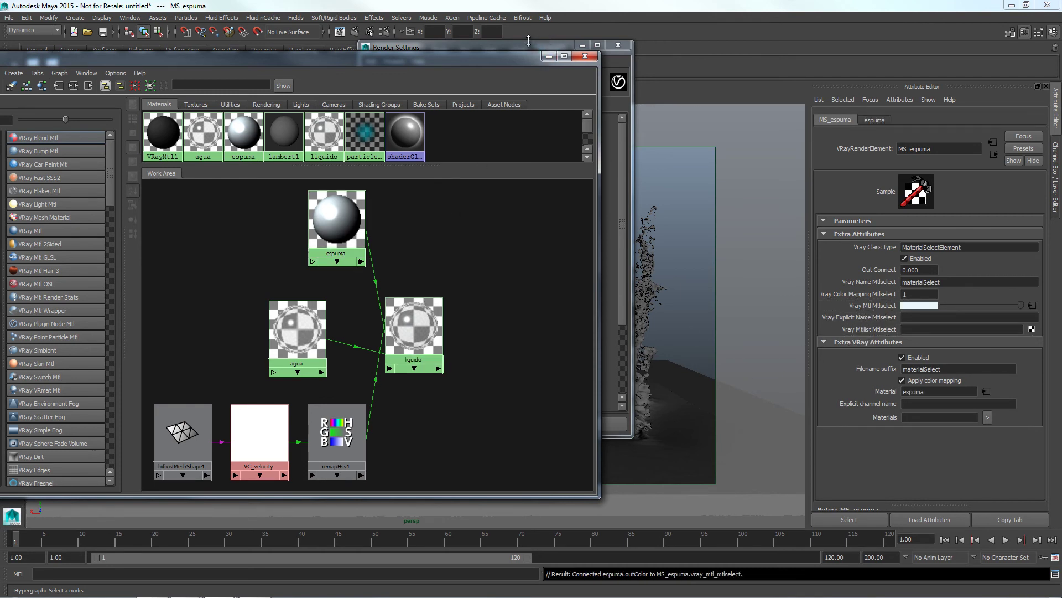
pyautogui.click(510, 45)
pyautogui.click(342, 61)
pyautogui.click(548, 58)
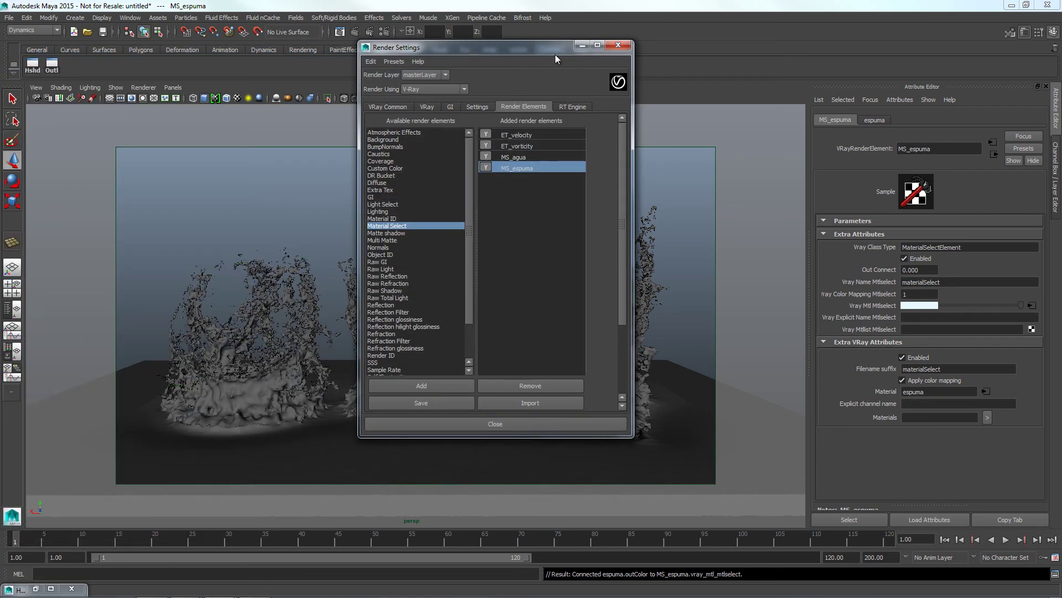
# Open the V-Ray frame buffer from Render Settings and minimize Render Settings.
pyautogui.click(582, 45)
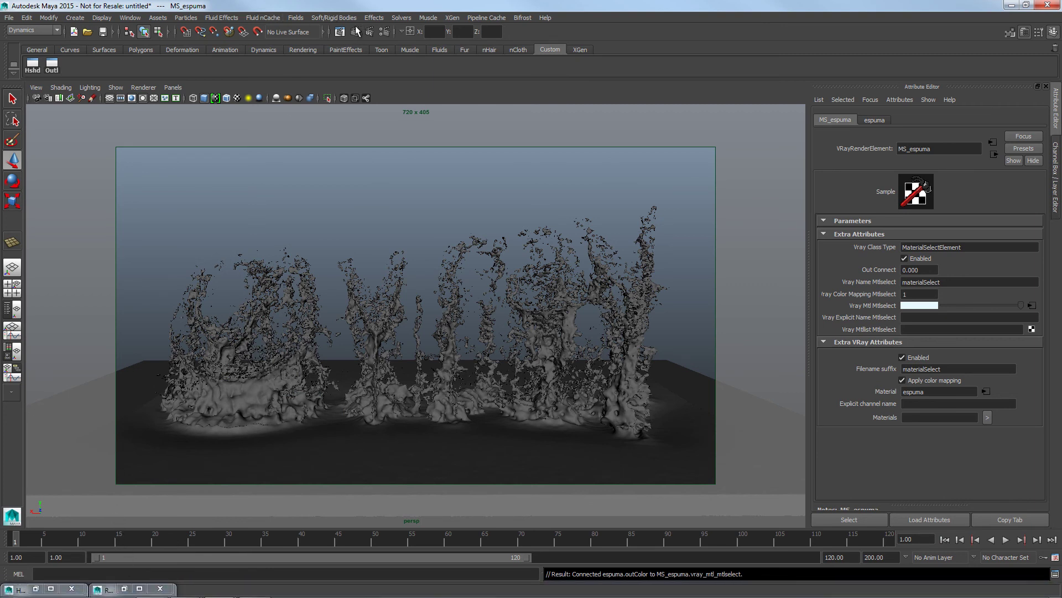
pyautogui.click(384, 33)
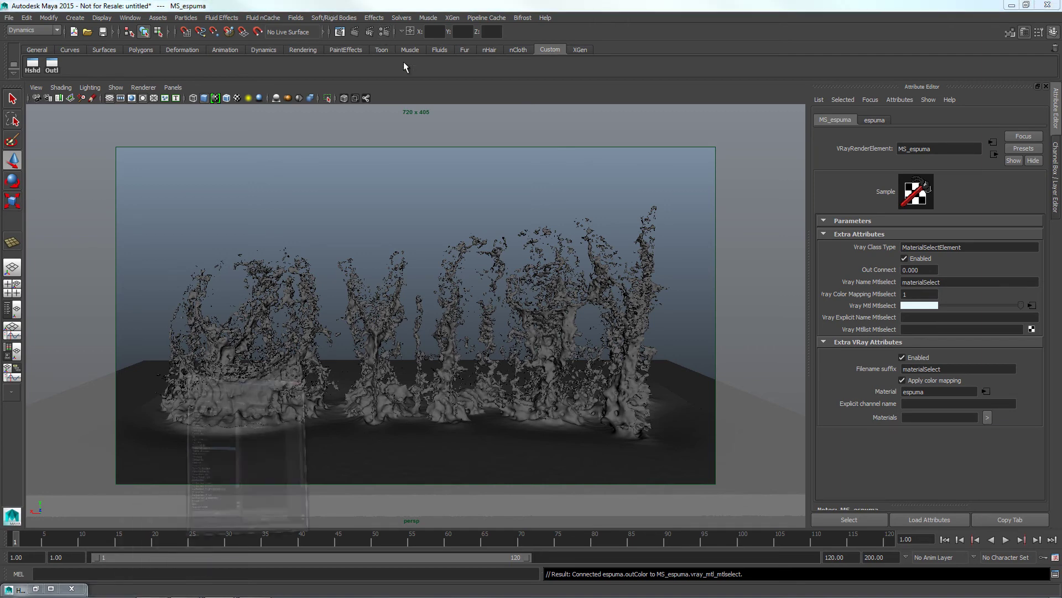
pyautogui.click(390, 106)
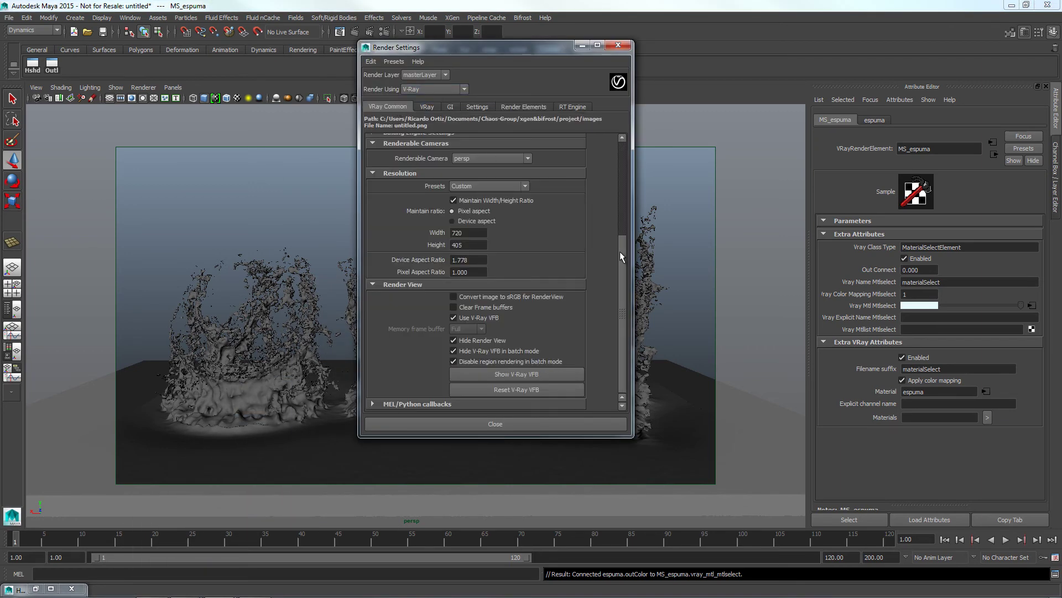
pyautogui.click(553, 374)
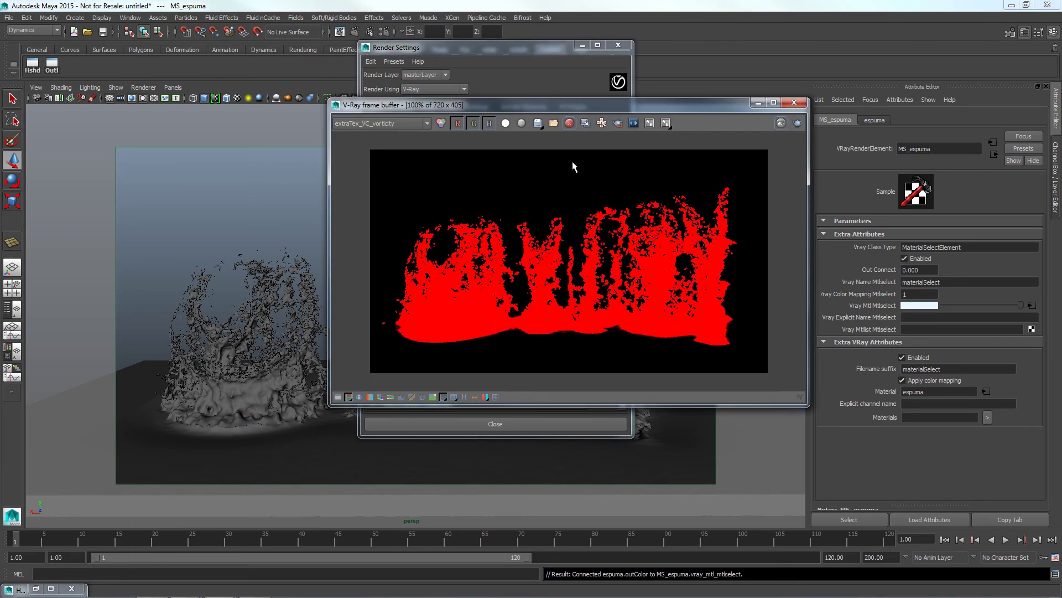
pyautogui.click(582, 46)
# Step the frame buffer channels to the velocity pass, then switch to another window.
pyautogui.click(428, 124)
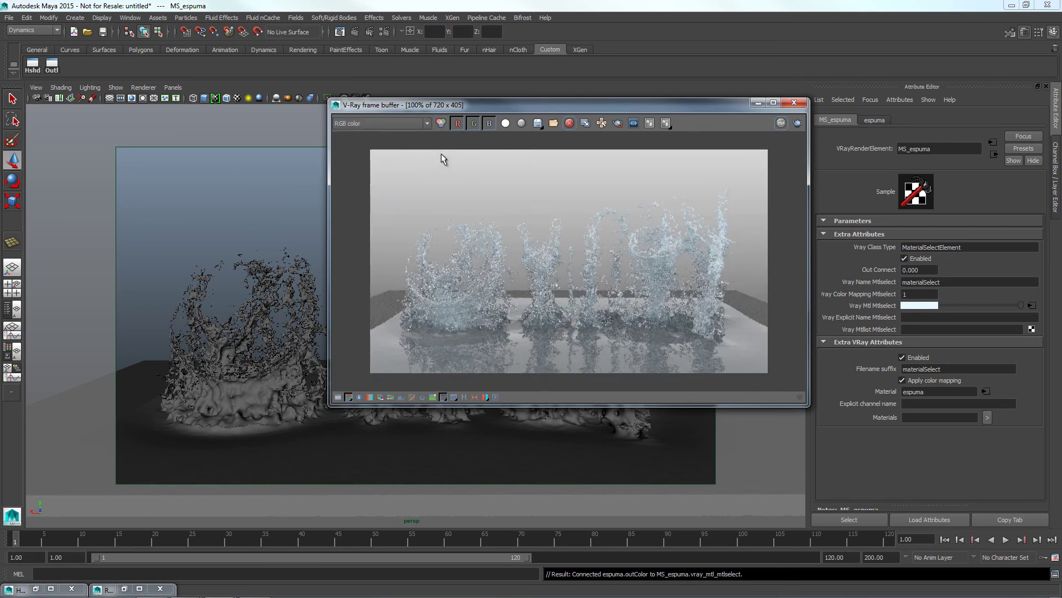
pyautogui.press('Down')
pyautogui.press('Down')
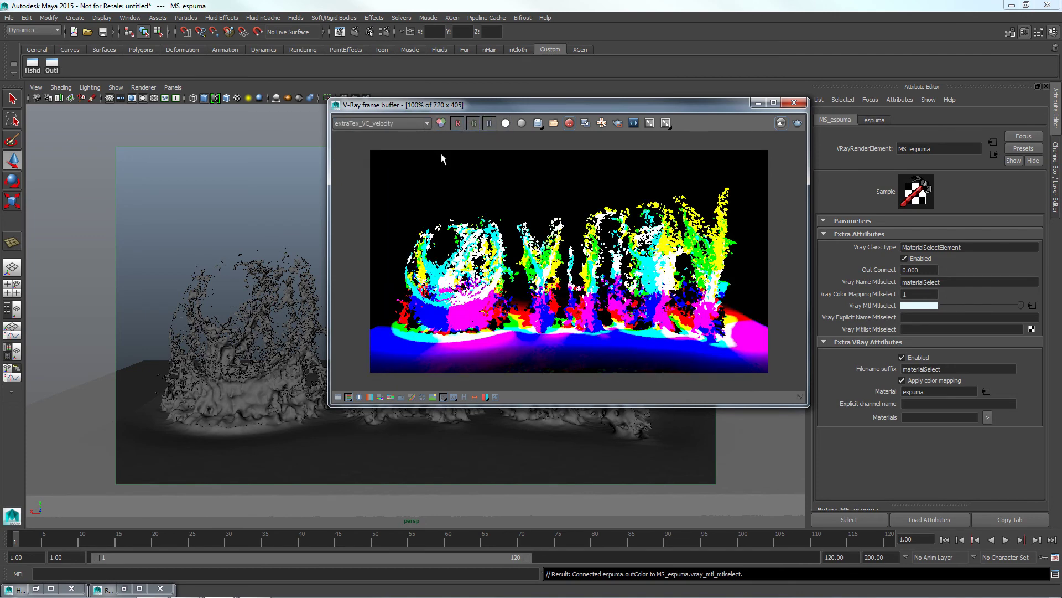
pyautogui.press('Down')
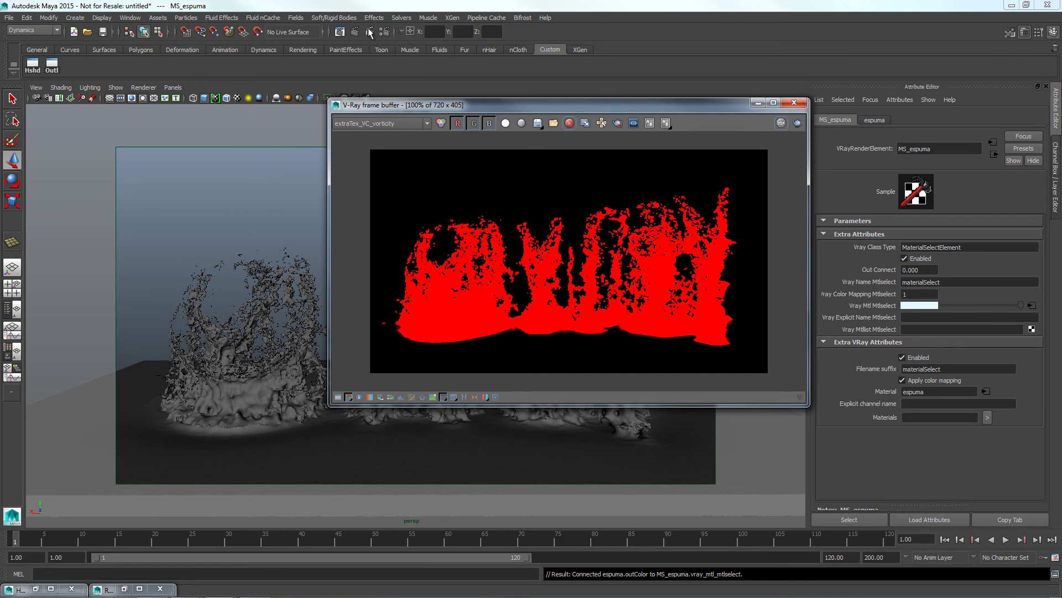
pyautogui.moveTo(629, 114); pyautogui.dragTo(572, 106)
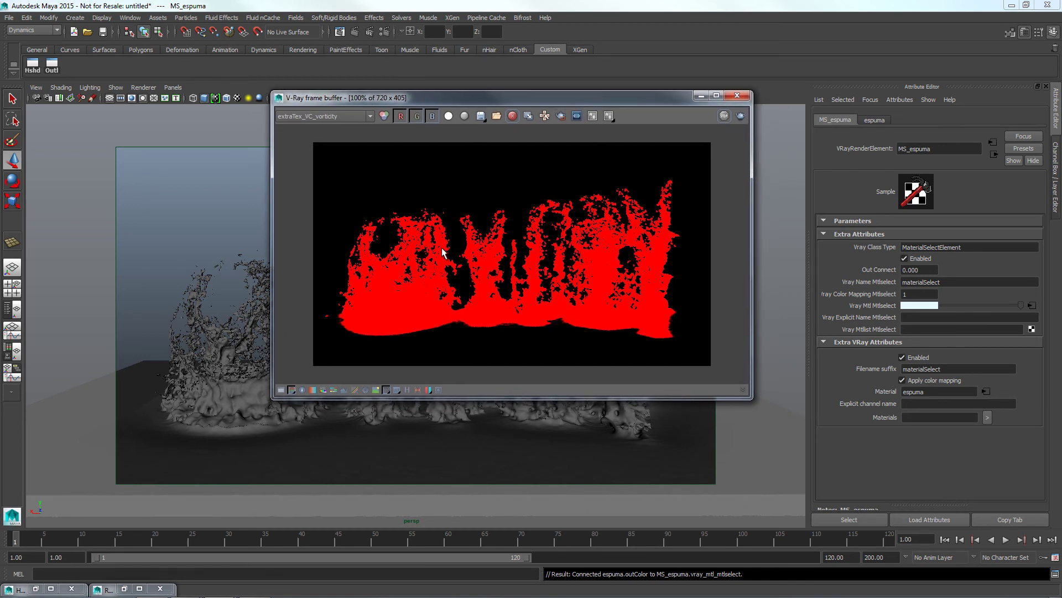
pyautogui.hotkey('alt', 'Tab')
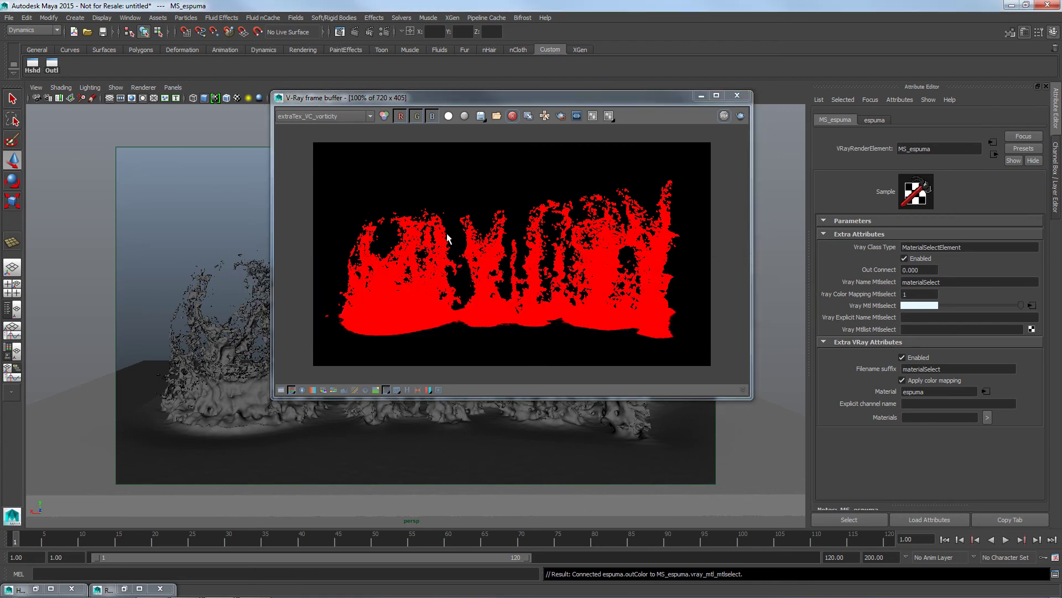
pyautogui.hotkey('alt', 'Tab')
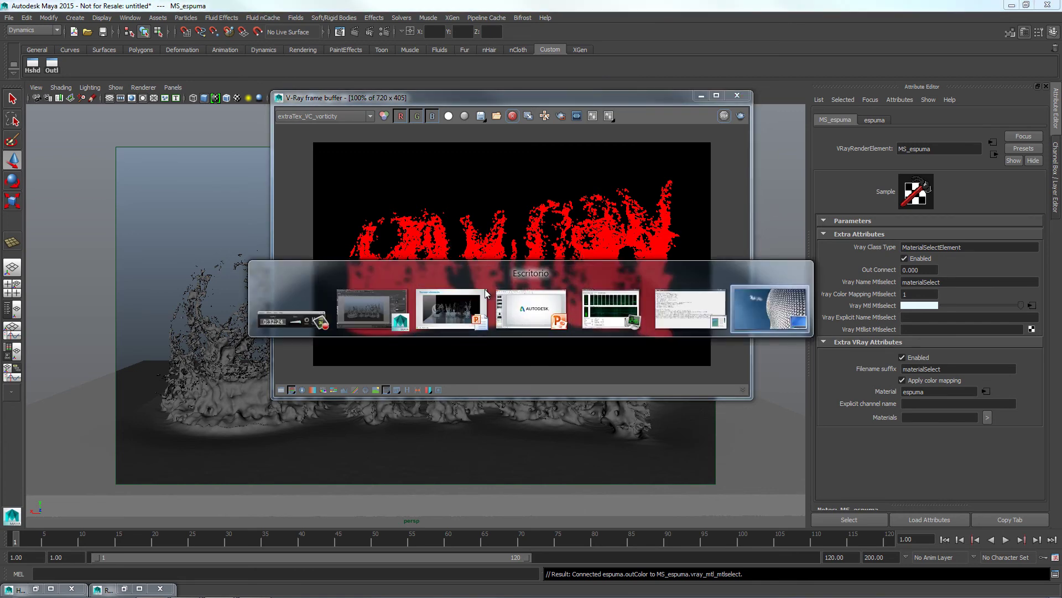
pyautogui.hotkey('alt', 'Tab')
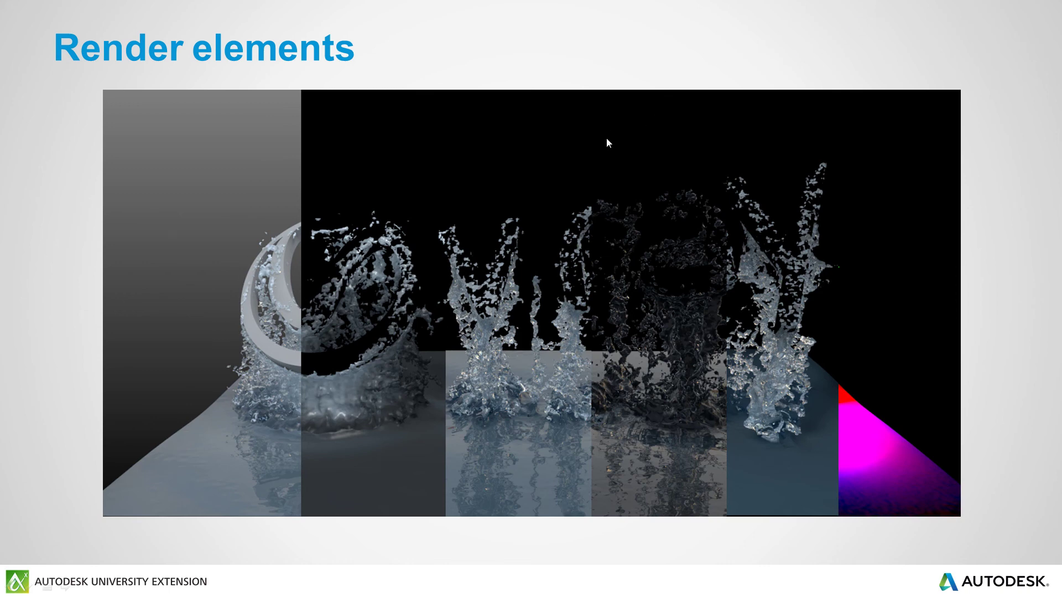
pyautogui.hotkey('alt', 'Tab')
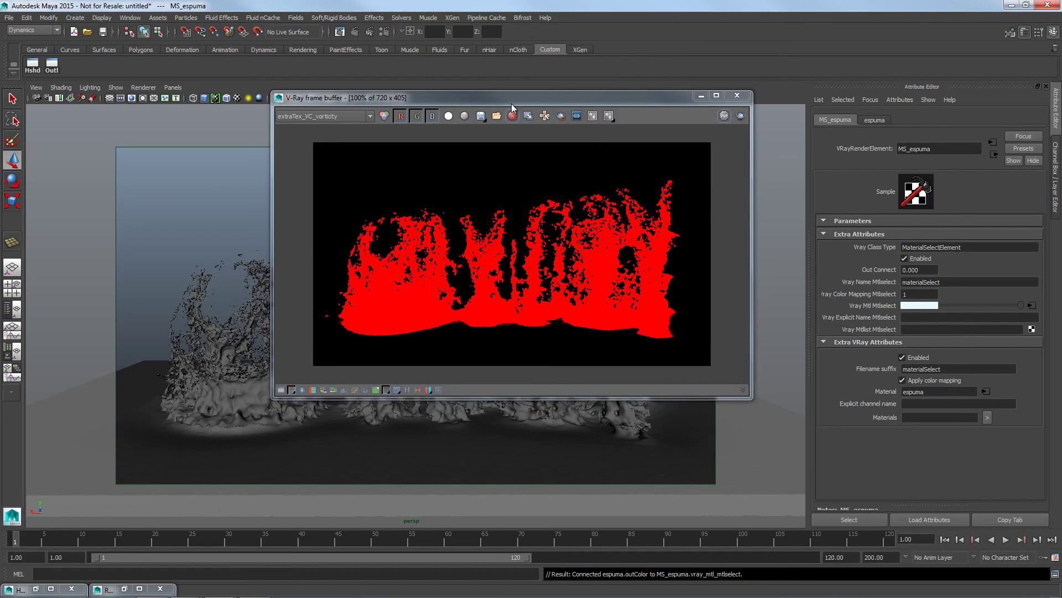
# Re-render the splash and view the RGB color, then the velocity pass.
pyautogui.moveTo(511, 104); pyautogui.dragTo(552, 100)
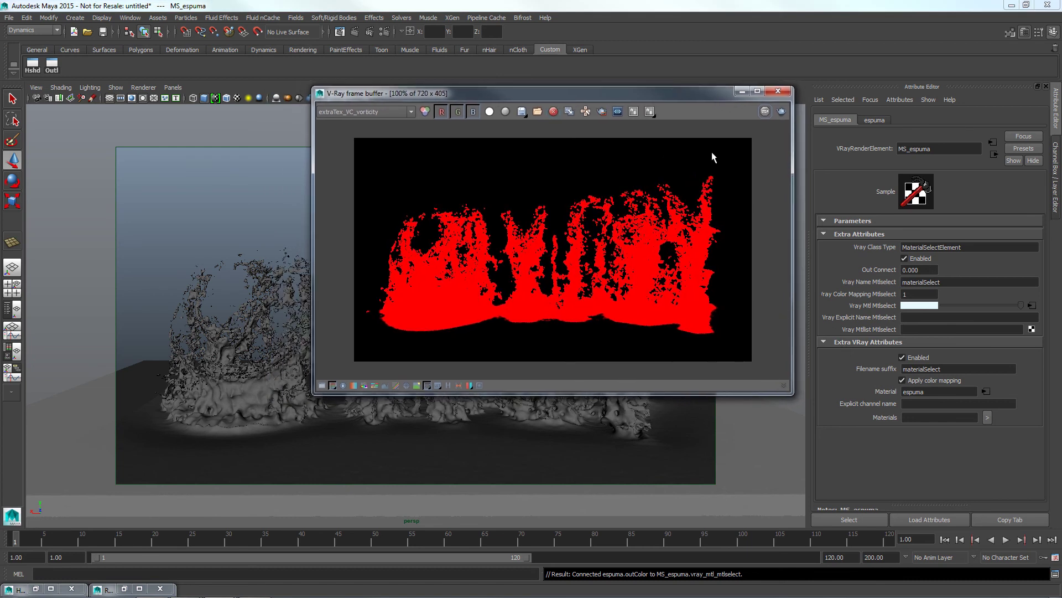
pyautogui.click(780, 112)
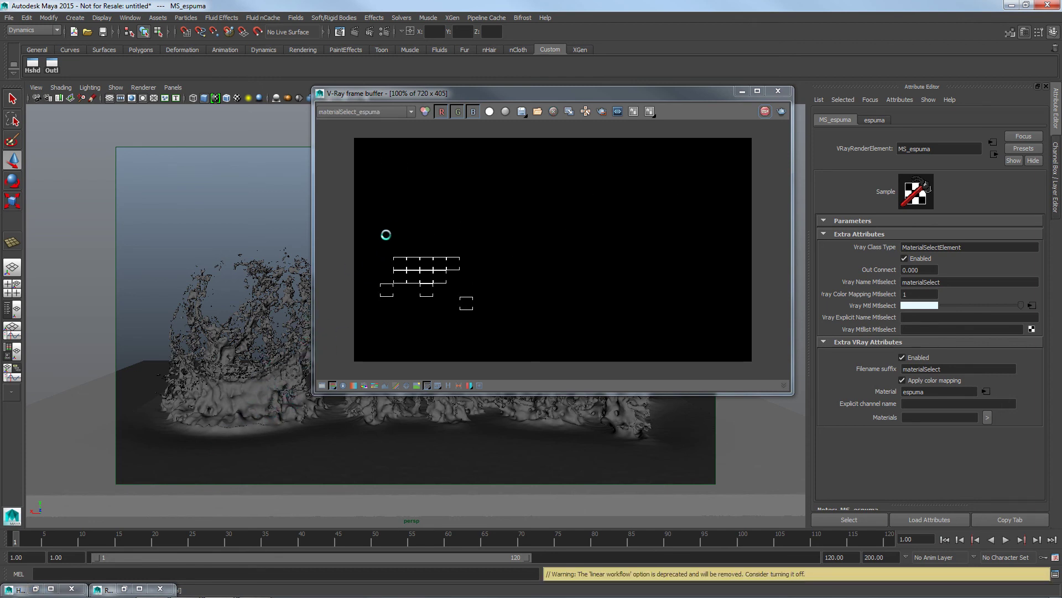
pyautogui.click(365, 111)
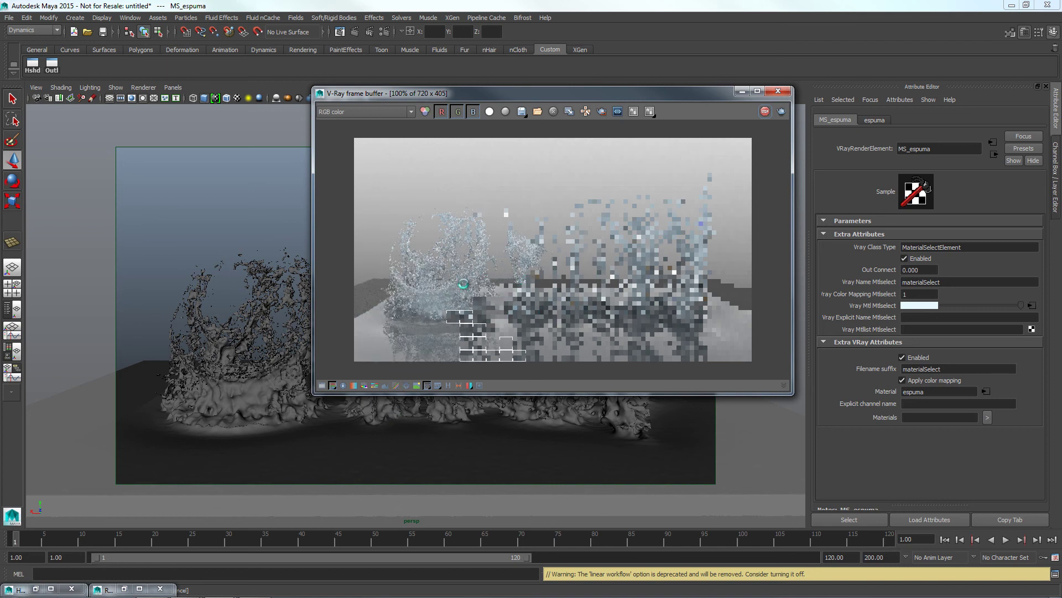
pyautogui.click(408, 111)
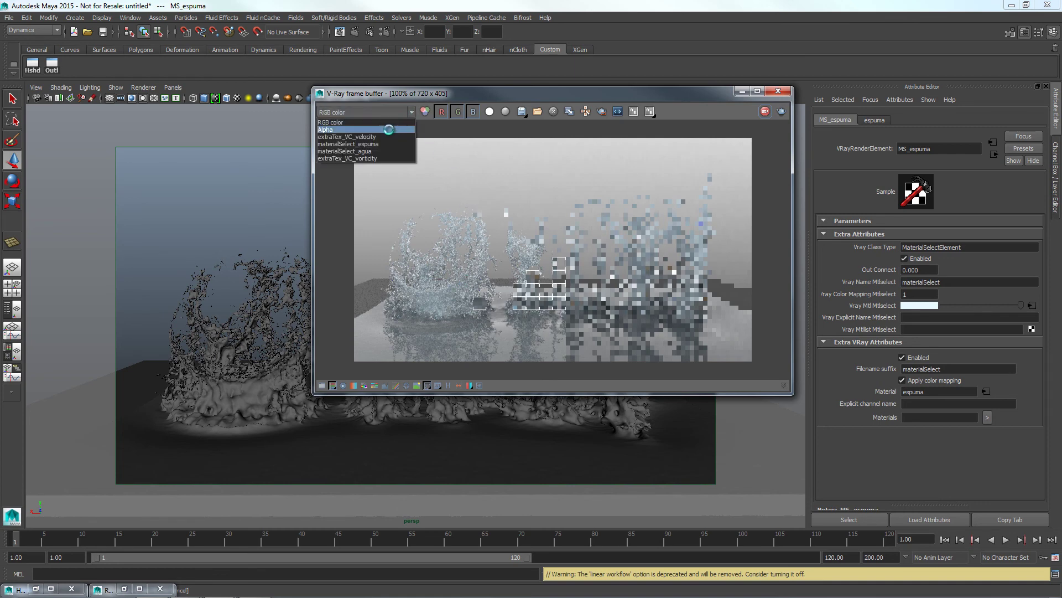
pyautogui.click(405, 153)
# Compare the materialSelect_espuma foam and materialSelect_agua water passes.
pyautogui.click(409, 111)
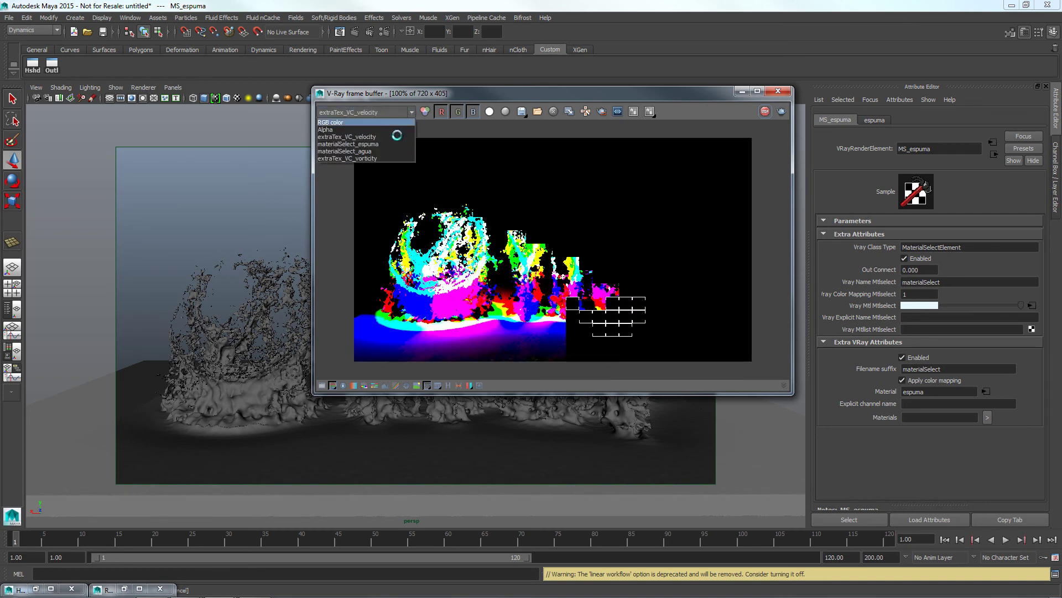
pyautogui.click(394, 143)
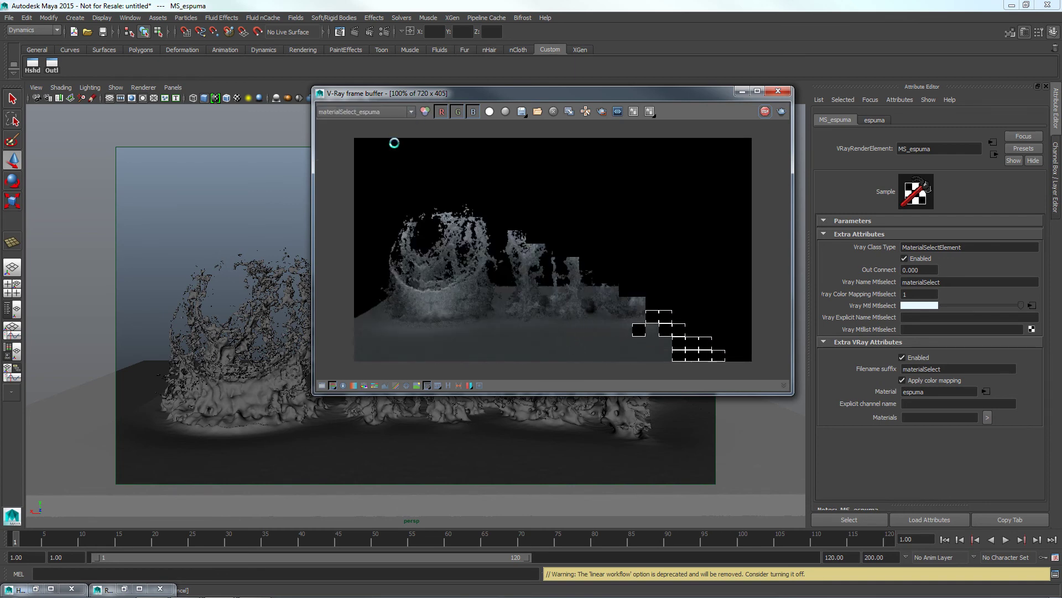
pyautogui.press('Down')
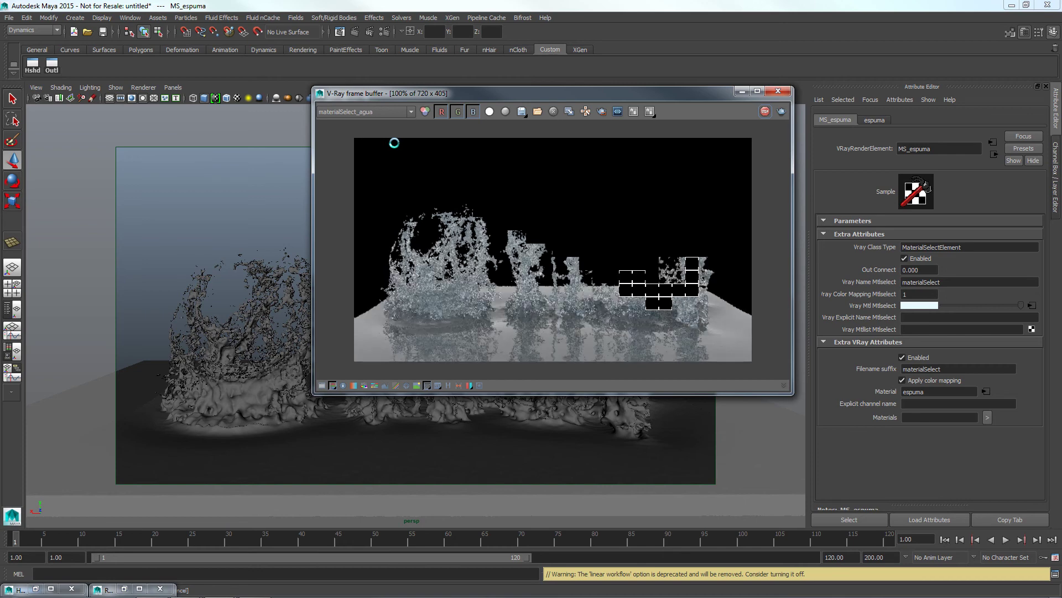
pyautogui.press('Up')
pyautogui.press('Up')
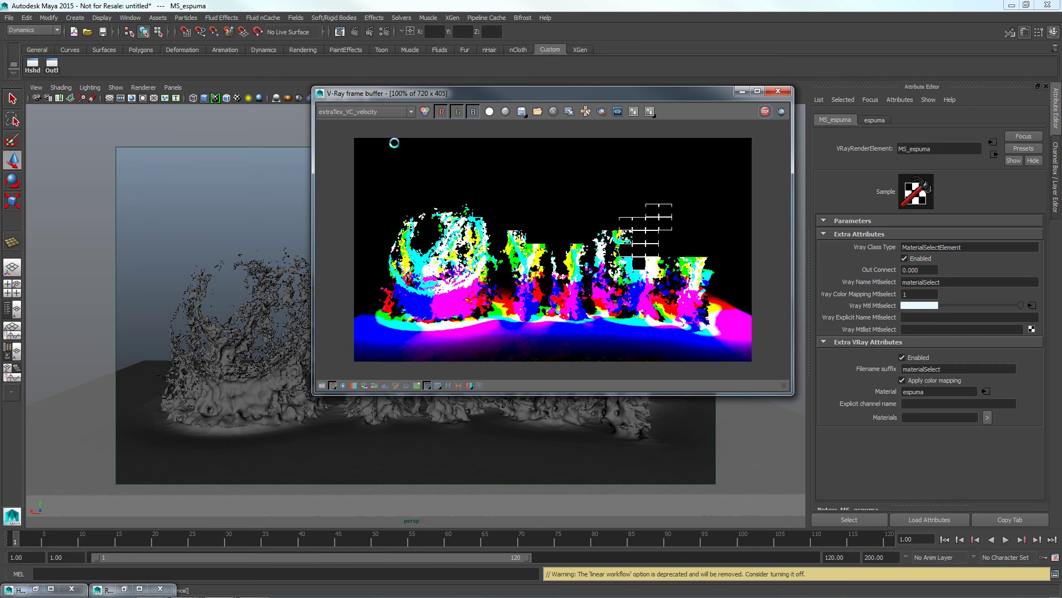
pyautogui.press('Down')
pyautogui.press('Down')
pyautogui.press('Down')
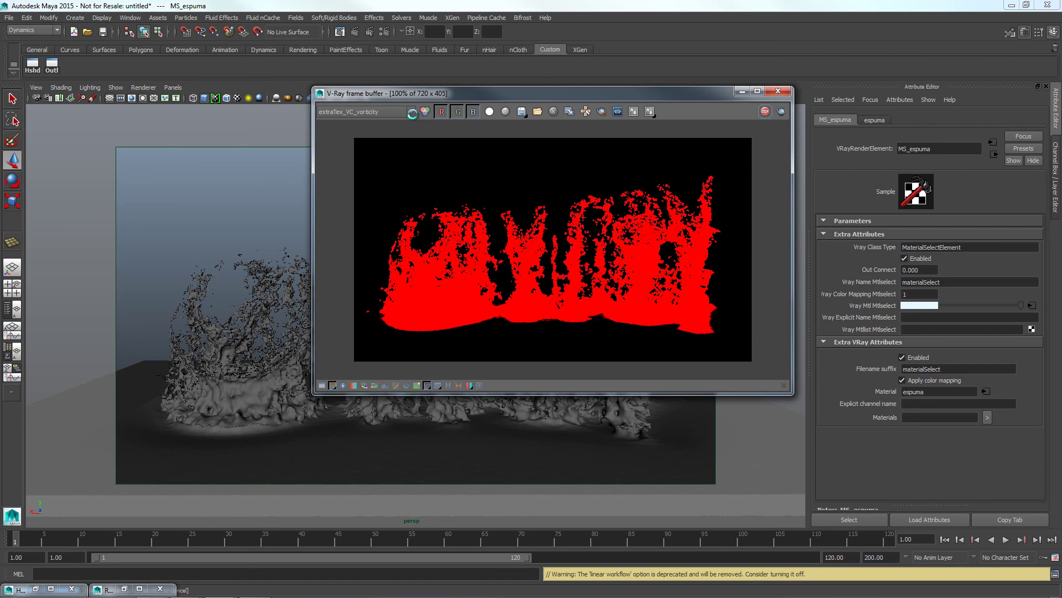
pyautogui.scroll(1, 411, 112)
pyautogui.click(411, 112)
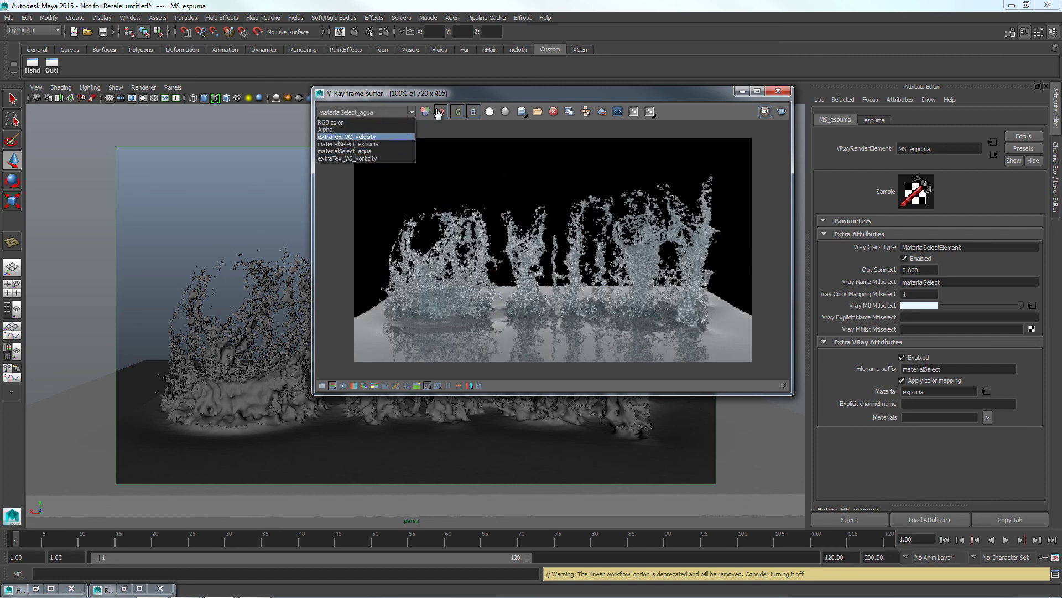
pyautogui.click(398, 151)
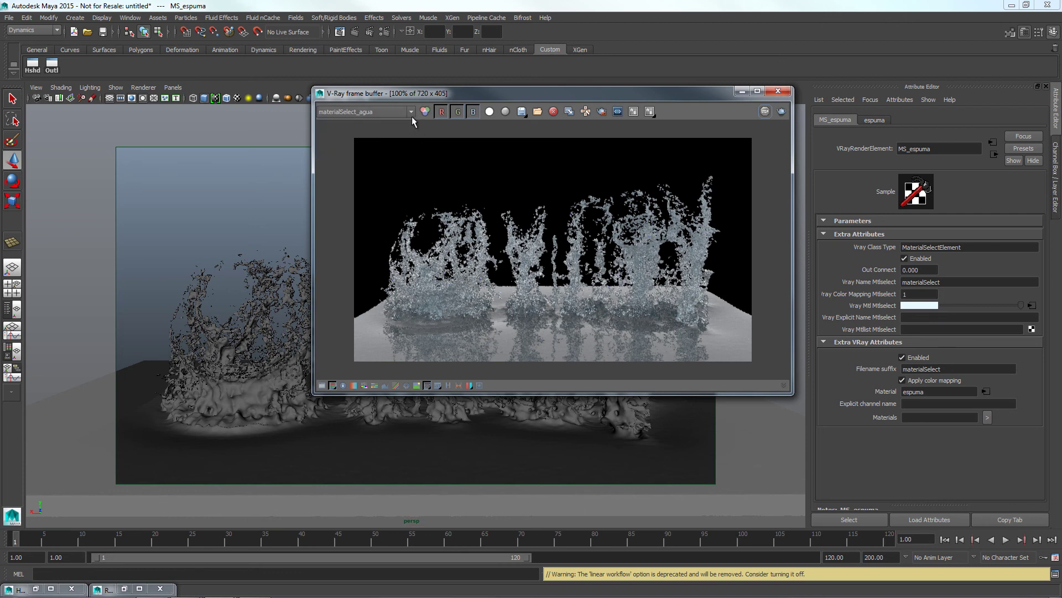
pyautogui.click(412, 112)
pyautogui.click(396, 144)
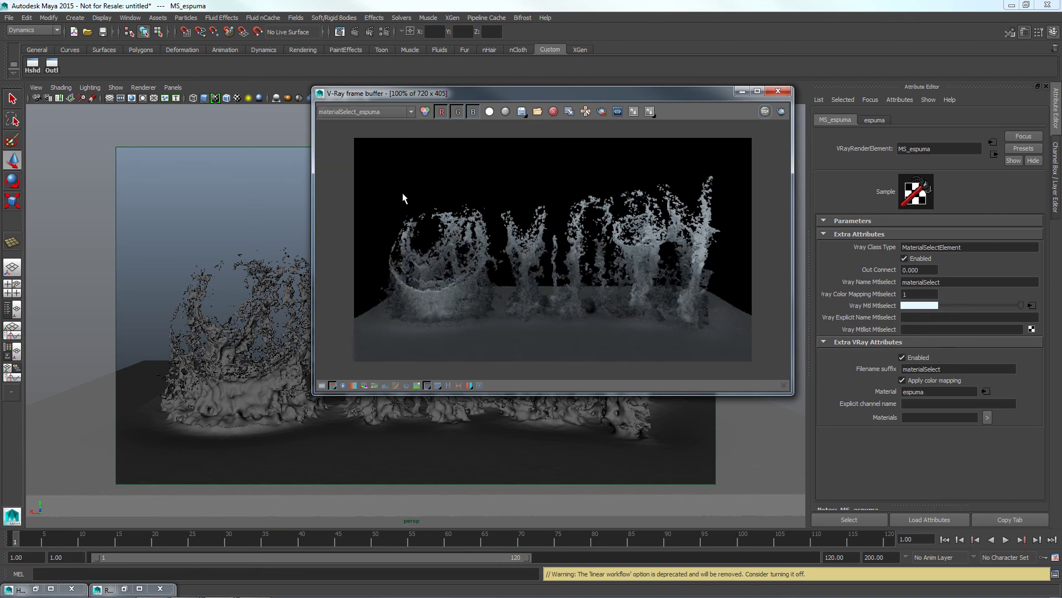
# Return to the RGB color image and reopen Render Settings.
pyautogui.click(410, 114)
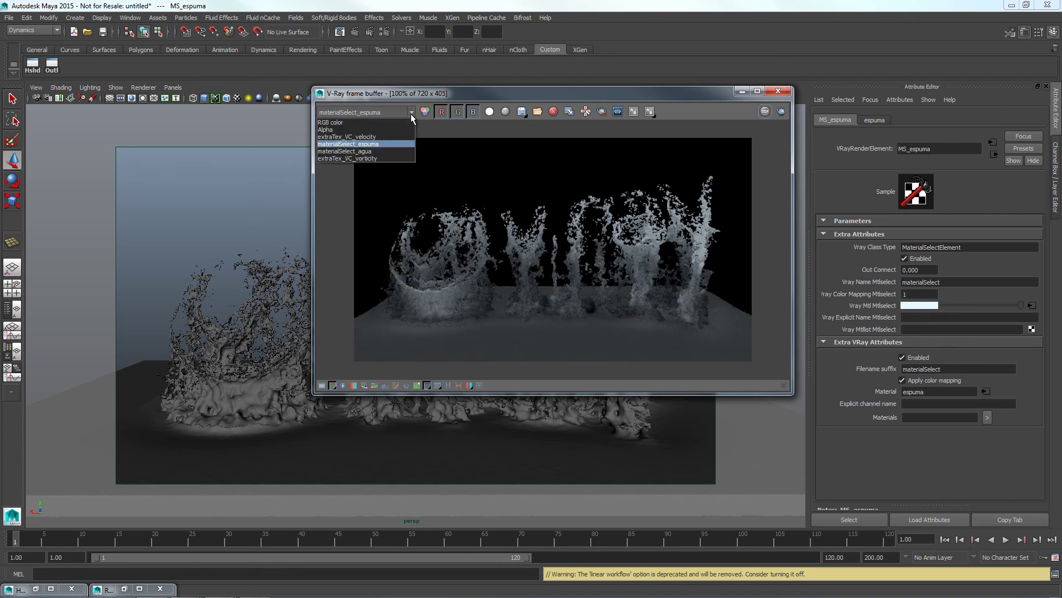
pyautogui.click(397, 121)
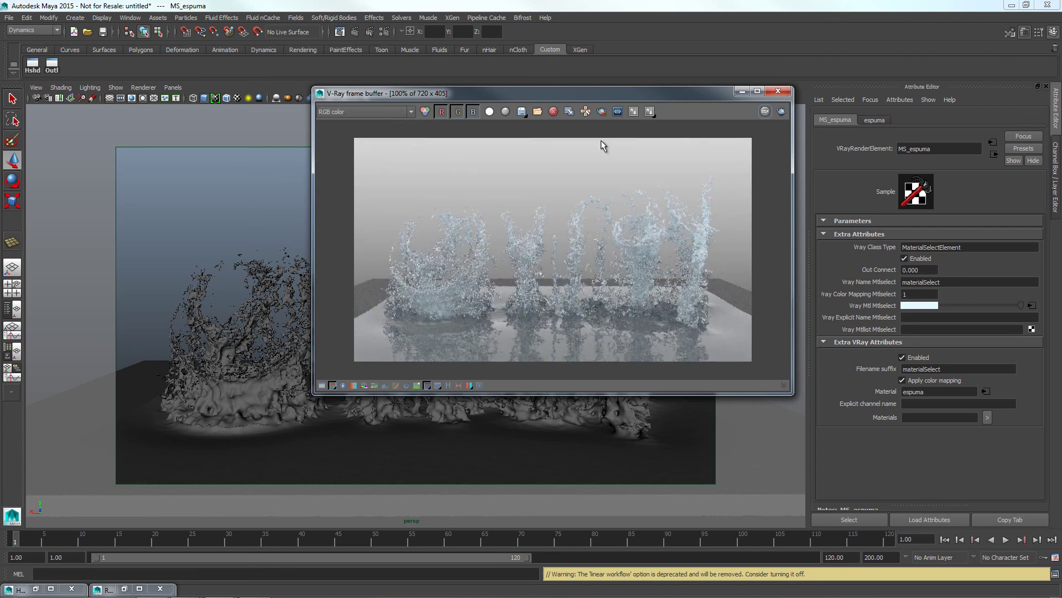
pyautogui.click(384, 31)
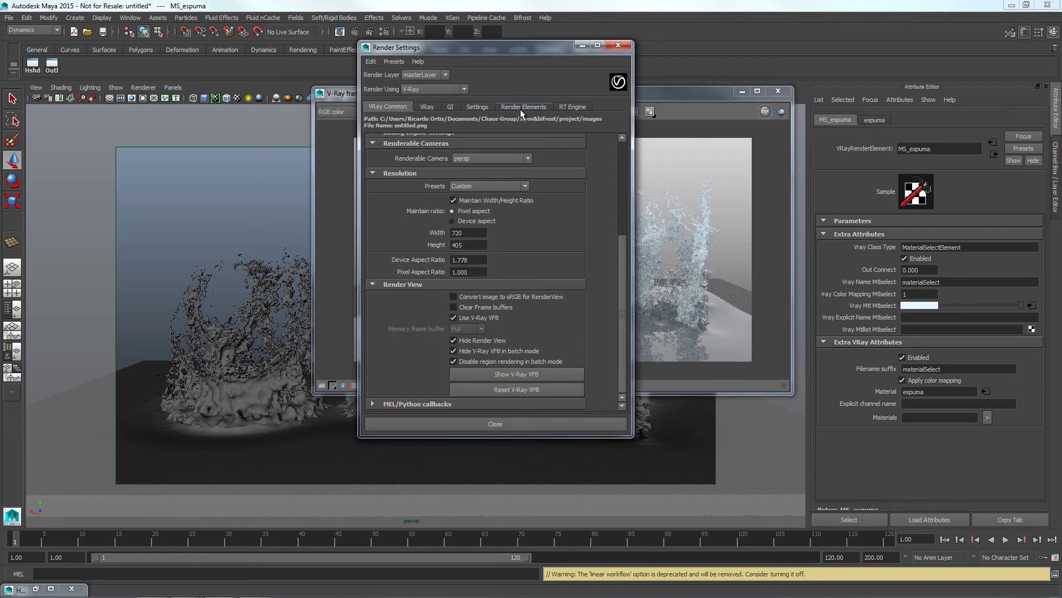
# Add Reflection and Refraction render elements, then minimize Render Settings to show the frame buffer.
pyautogui.click(505, 110)
pyautogui.scroll(-2, 466, 338)
pyautogui.scroll(-1, 466, 338)
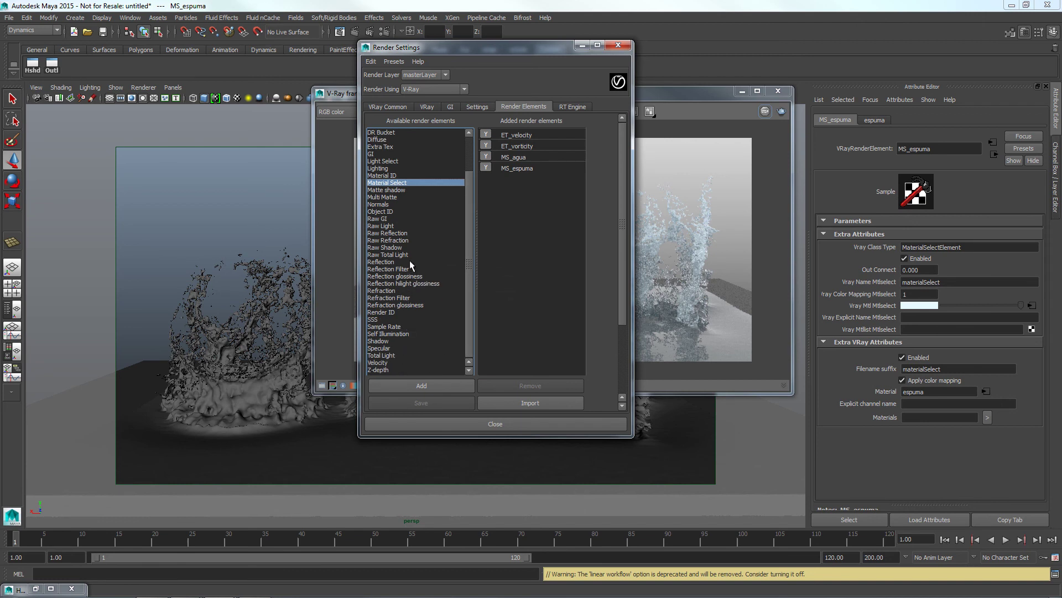
pyautogui.click(391, 262)
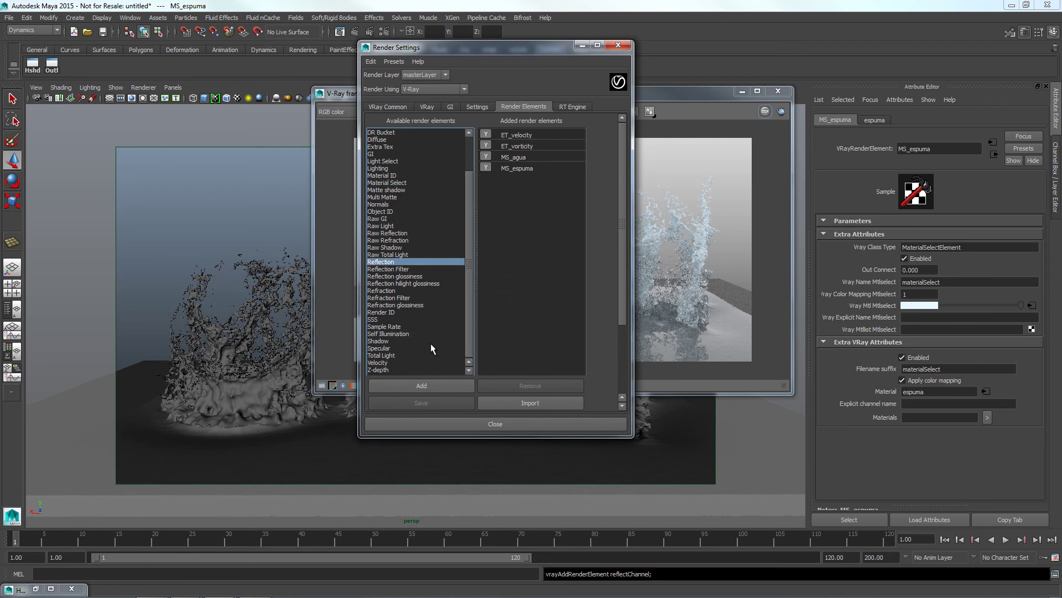
pyautogui.click(444, 383)
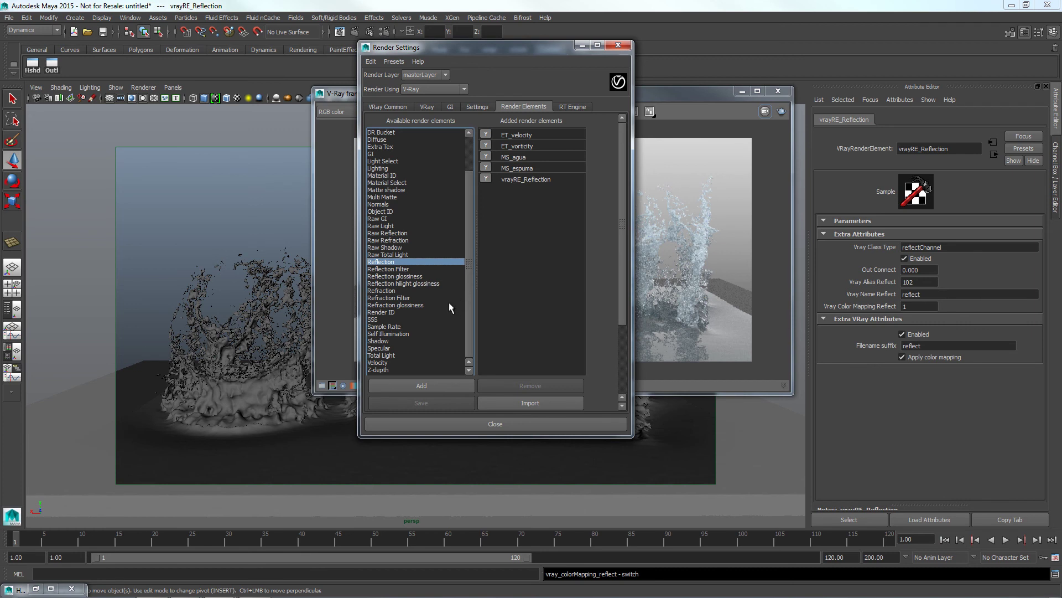
pyautogui.click(390, 290)
pyautogui.click(437, 385)
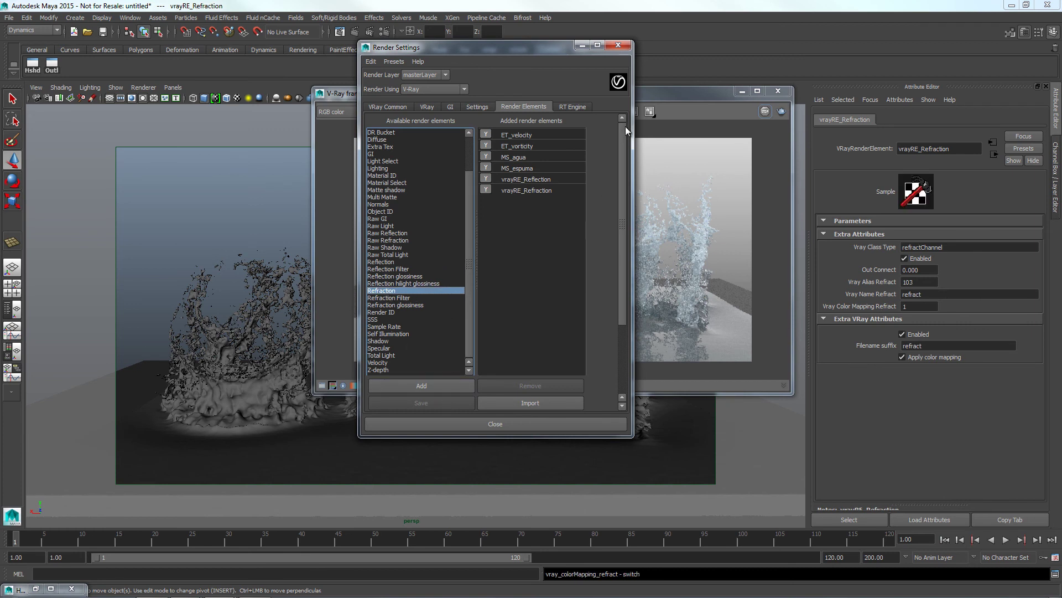
pyautogui.click(581, 45)
pyautogui.moveTo(604, 97); pyautogui.dragTo(546, 88)
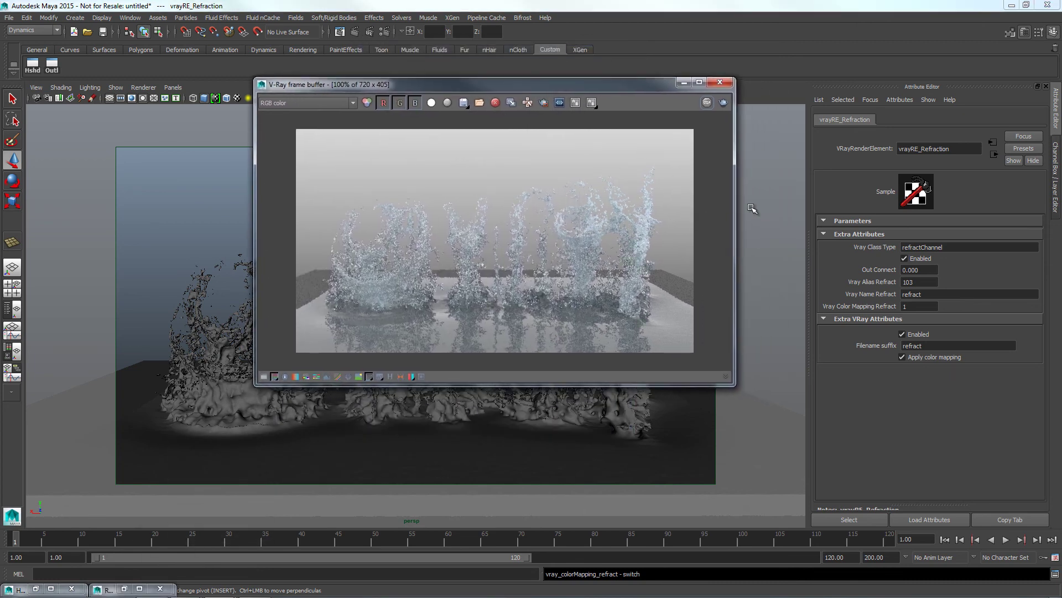
# Re-render the water splash scene with the new render elements and let the V-Ray buckets finish.
pyautogui.click(724, 104)
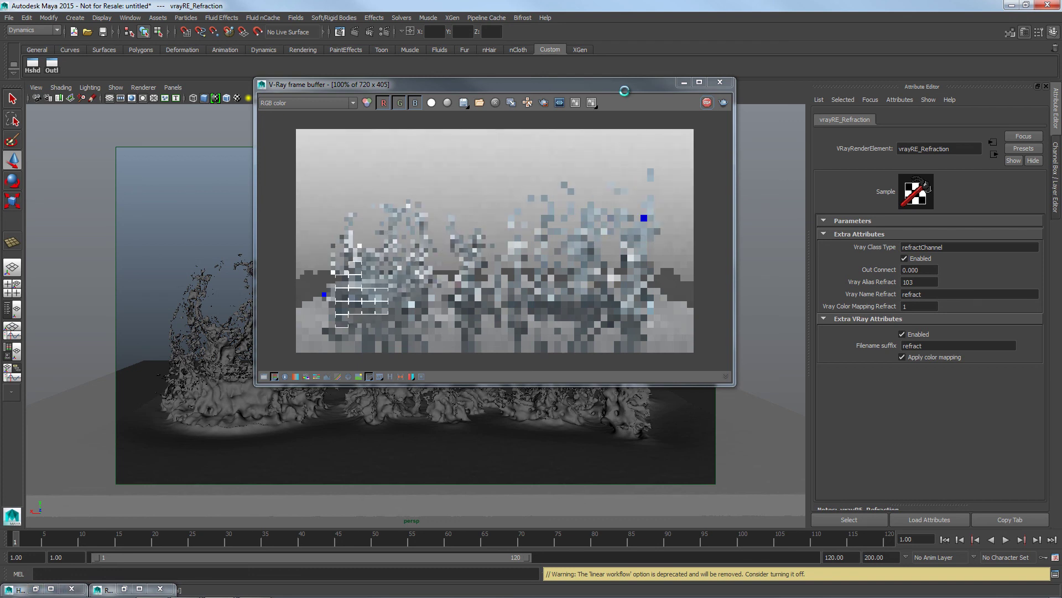
pyautogui.moveTo(595, 88); pyautogui.dragTo(587, 102)
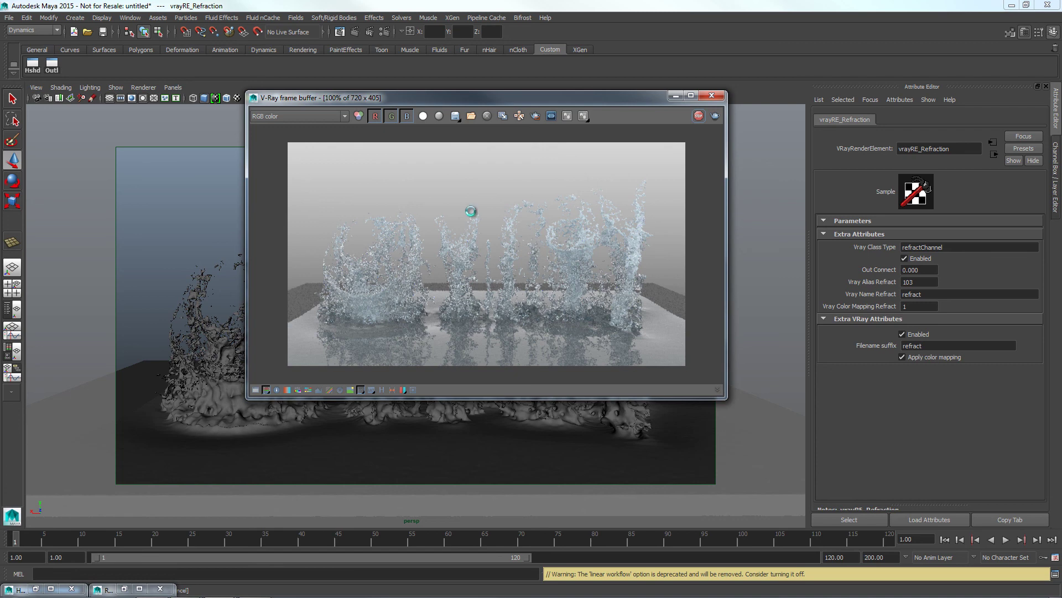
# Step from Alpha through velocity, foam, water, vorticity and reflect passes to the refract pass.
pyautogui.click(343, 116)
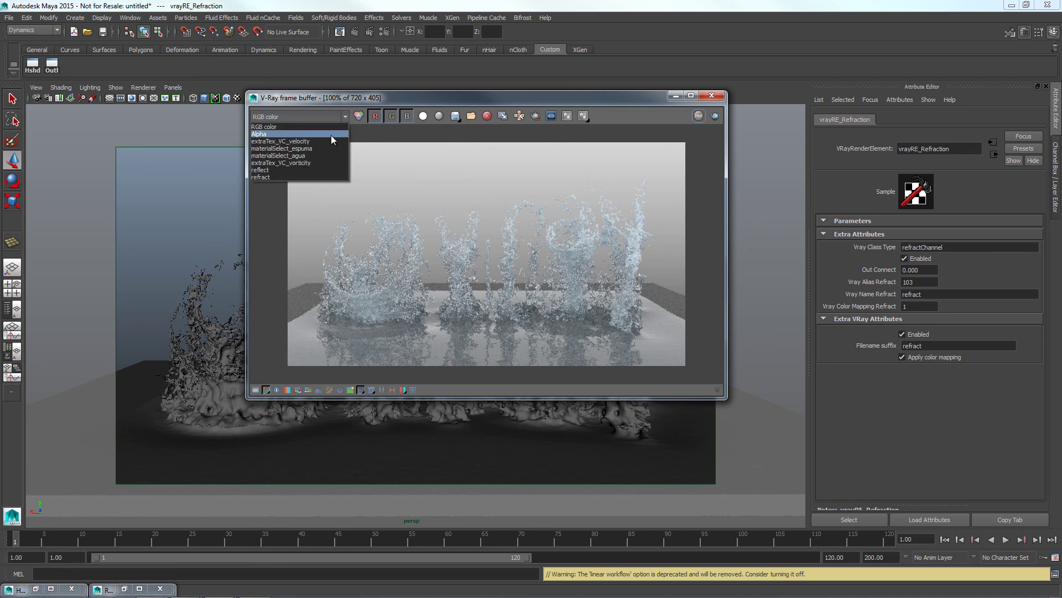
pyautogui.click(331, 135)
pyautogui.press('Down')
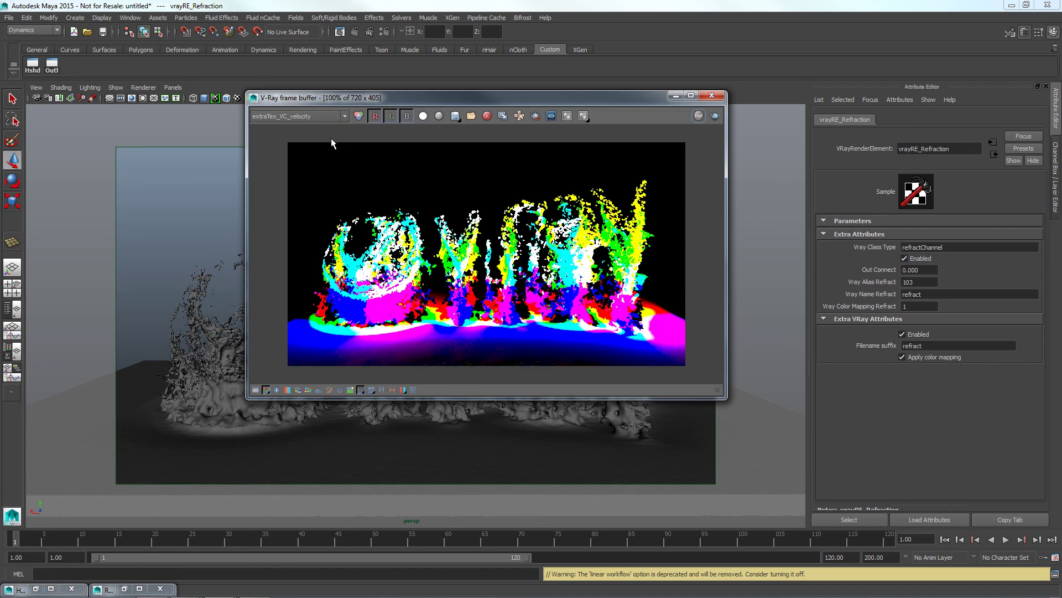
pyautogui.press('Down')
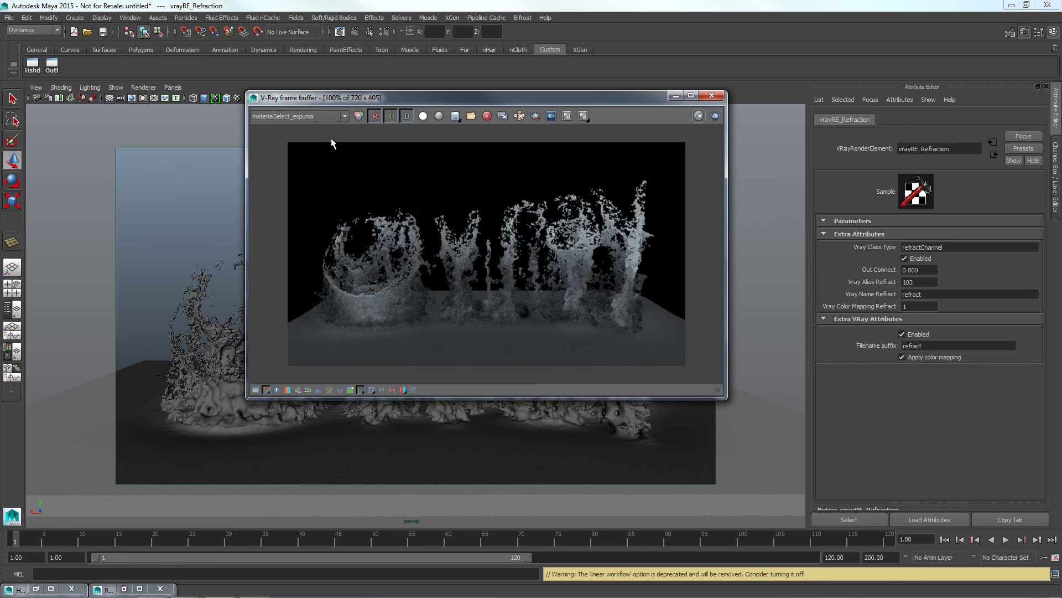
pyautogui.press('Down')
pyautogui.press('Down')
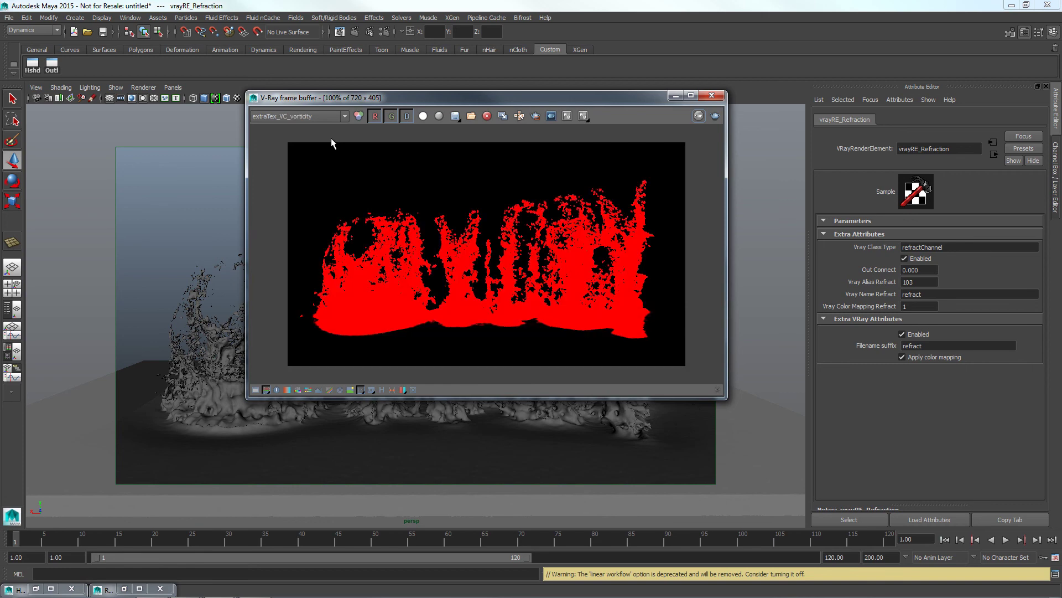
pyautogui.press('Down')
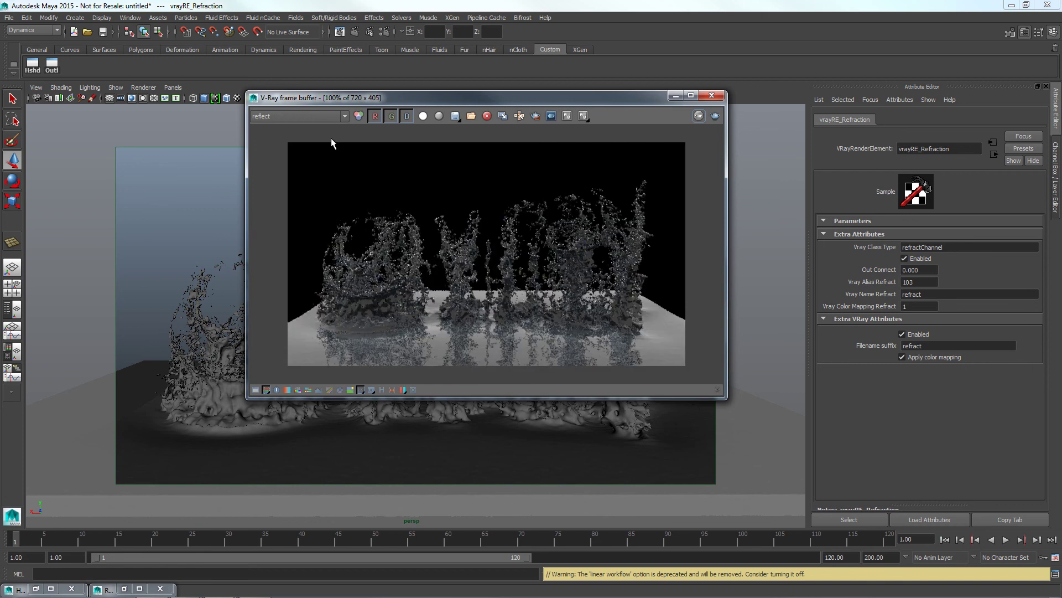
pyautogui.press('Down')
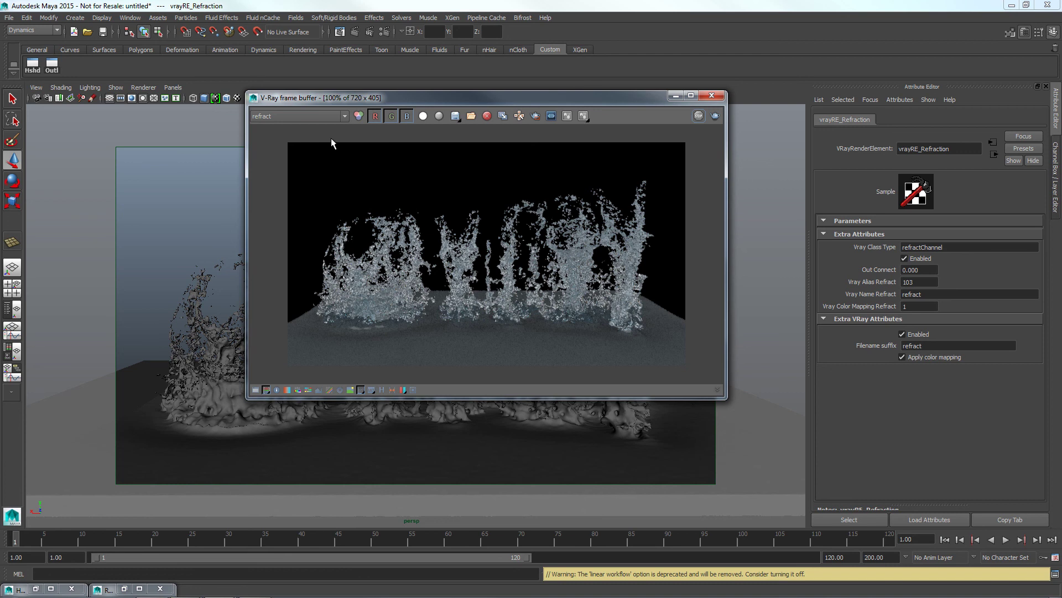
pyautogui.moveTo(464, 103); pyautogui.dragTo(482, 94)
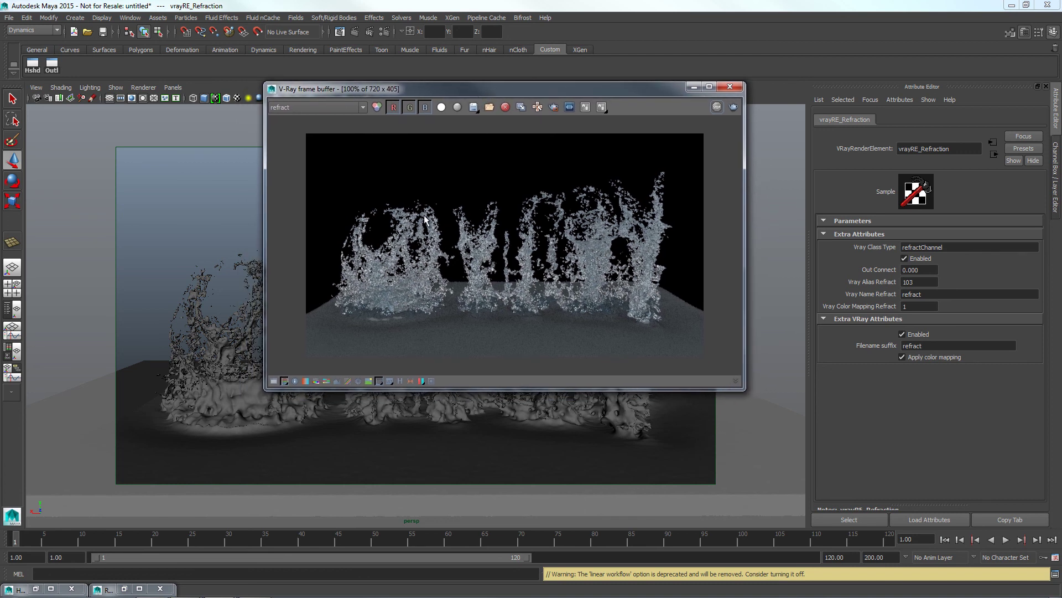
# Load rendering\Bifrost Water 1.vrimg into the V-Ray frame buffer and view its RGB color.
pyautogui.click(489, 107)
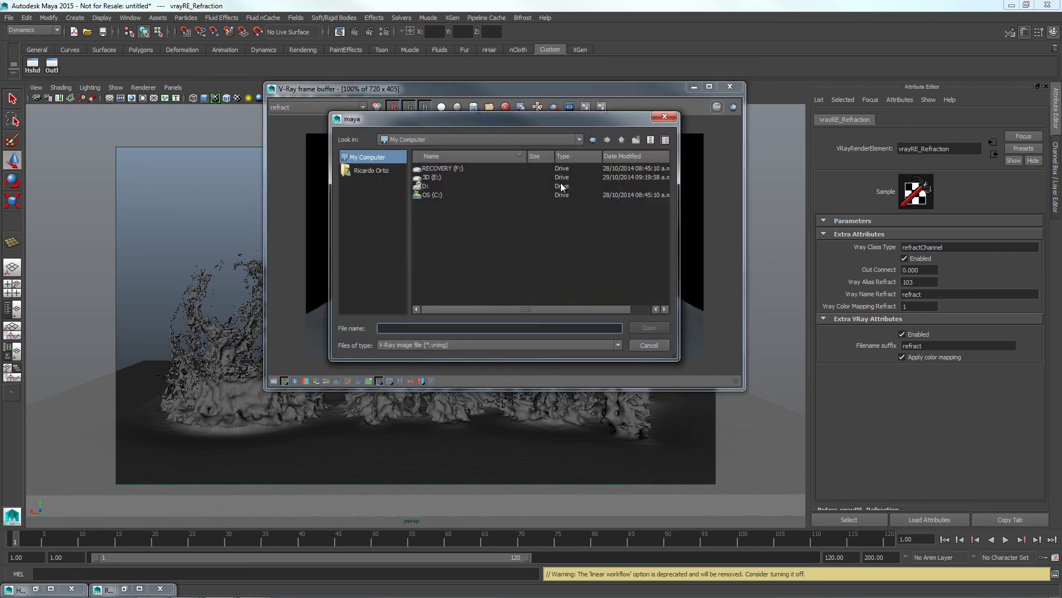
pyautogui.click(590, 142)
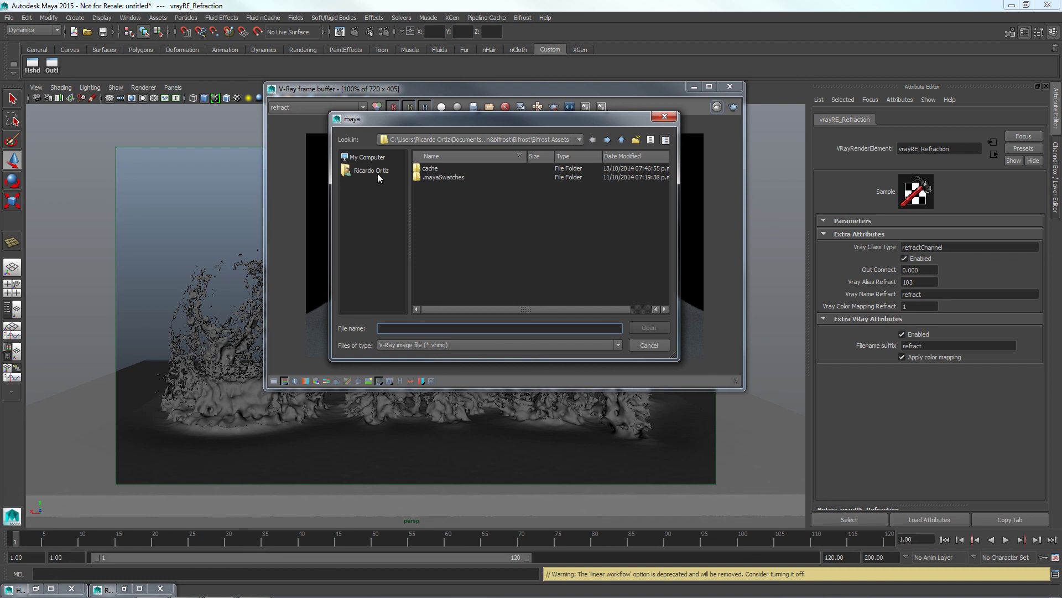
pyautogui.click(579, 139)
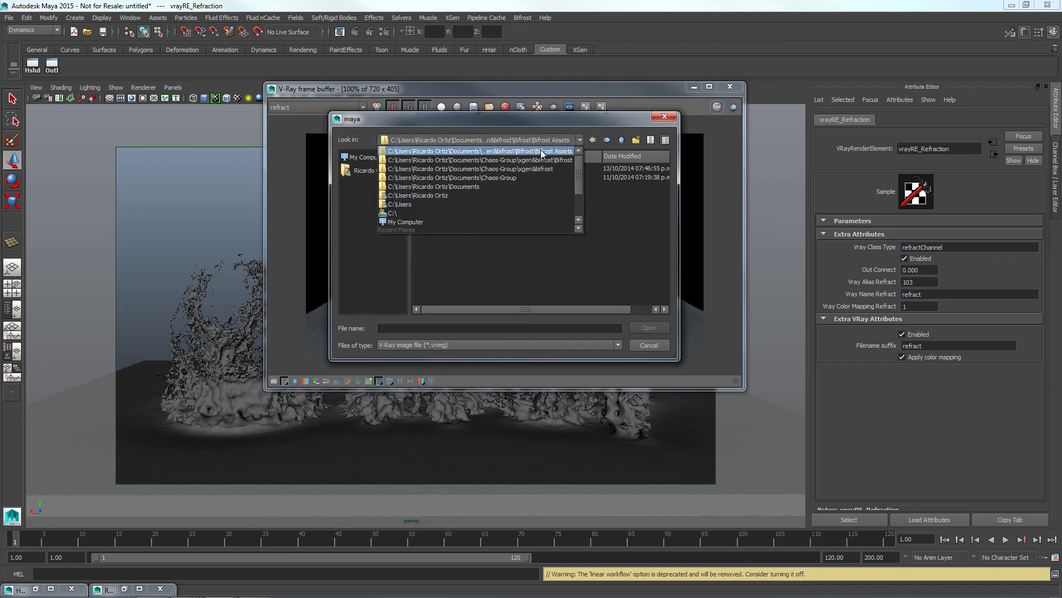
pyautogui.click(537, 153)
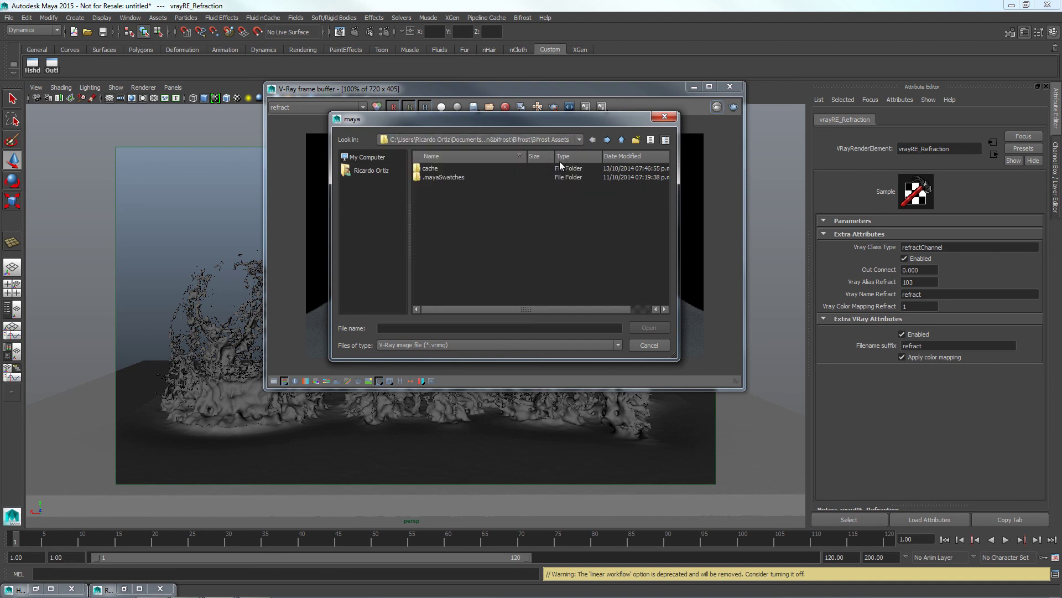
pyautogui.click(622, 139)
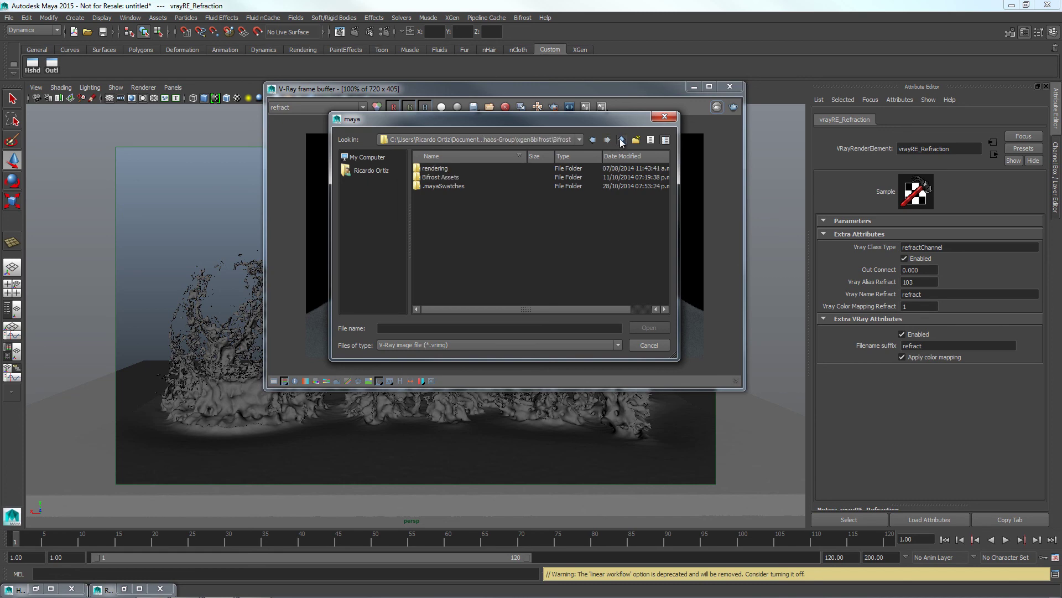
pyautogui.click(441, 169)
pyautogui.doubleClick(442, 168)
pyautogui.click(443, 168)
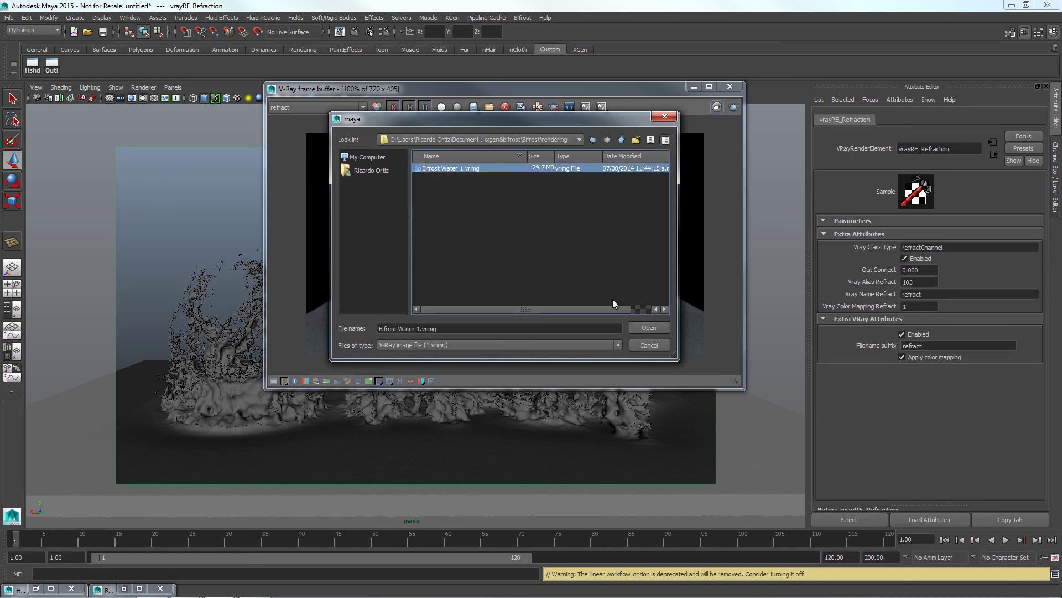
pyautogui.click(649, 328)
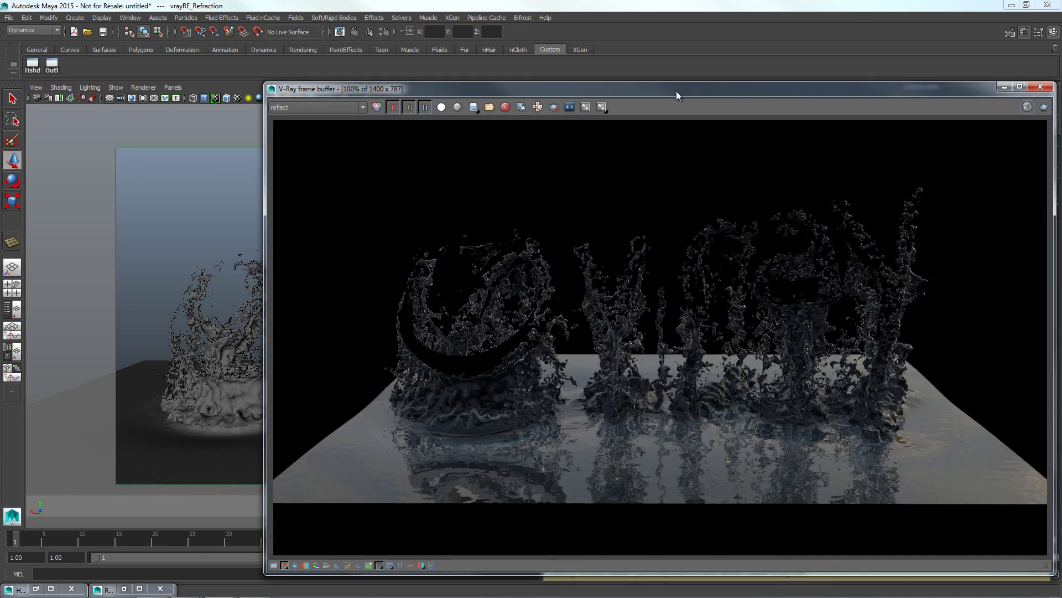
pyautogui.moveTo(676, 91); pyautogui.dragTo(507, 60)
pyautogui.click(192, 78)
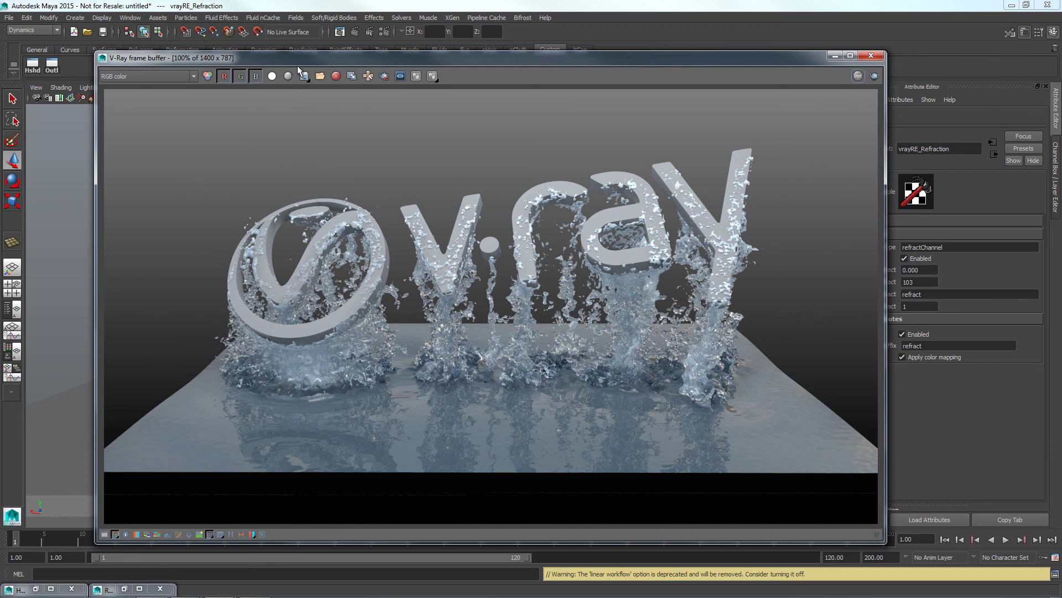
# Review the saved render's alpha, multimatte, velocity, foam, water, vorticity and refraction passes, then return to PowerPoint.
pyautogui.moveTo(299, 61); pyautogui.dragTo(319, 56)
pyautogui.click(213, 74)
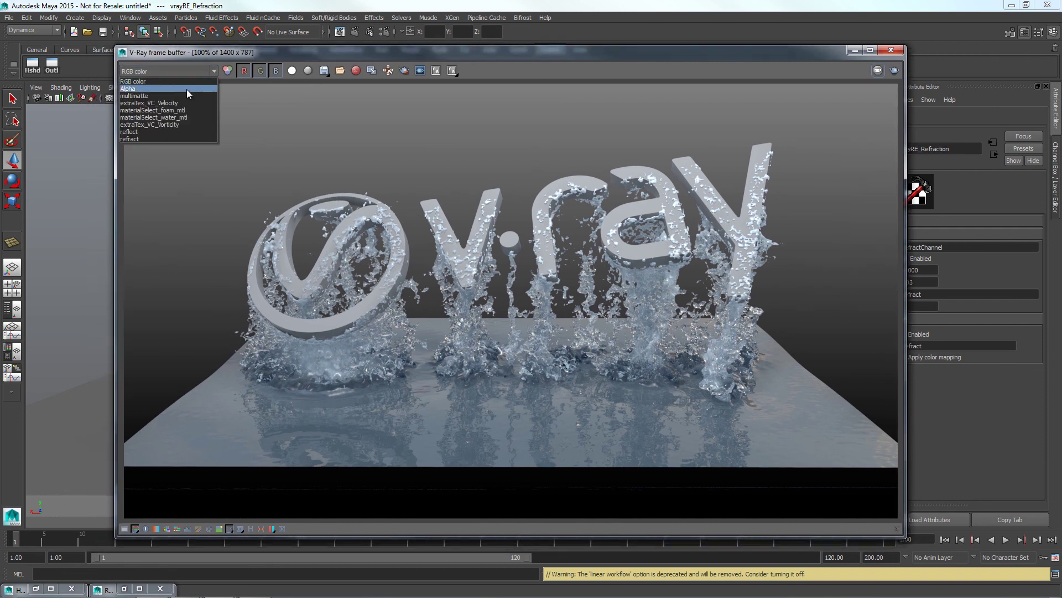
pyautogui.click(187, 89)
pyautogui.press('Down')
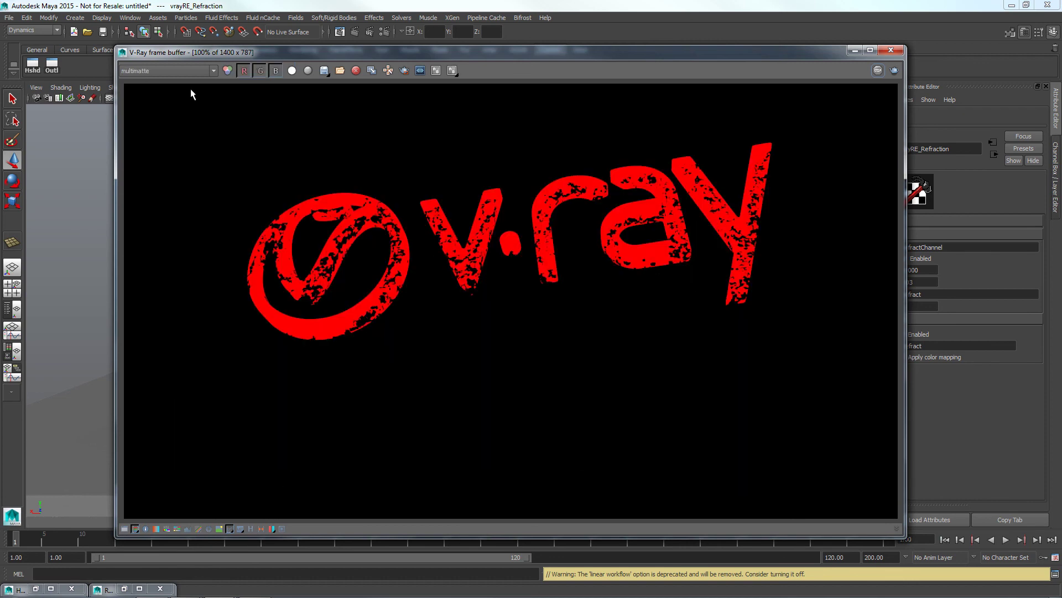
pyautogui.press('Down')
pyautogui.press('Up')
pyautogui.press('Down')
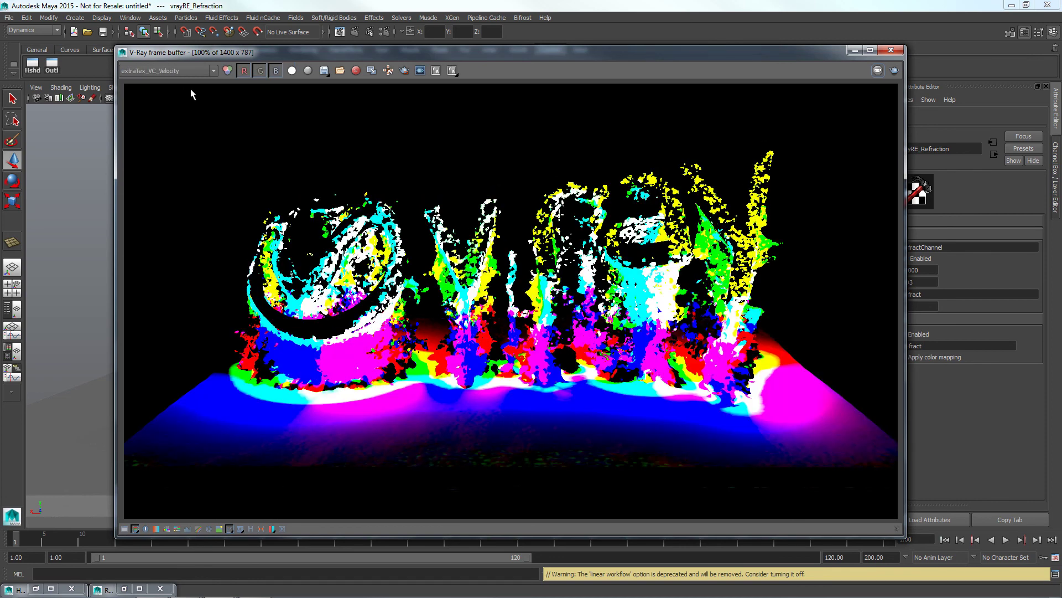
pyautogui.press('Down')
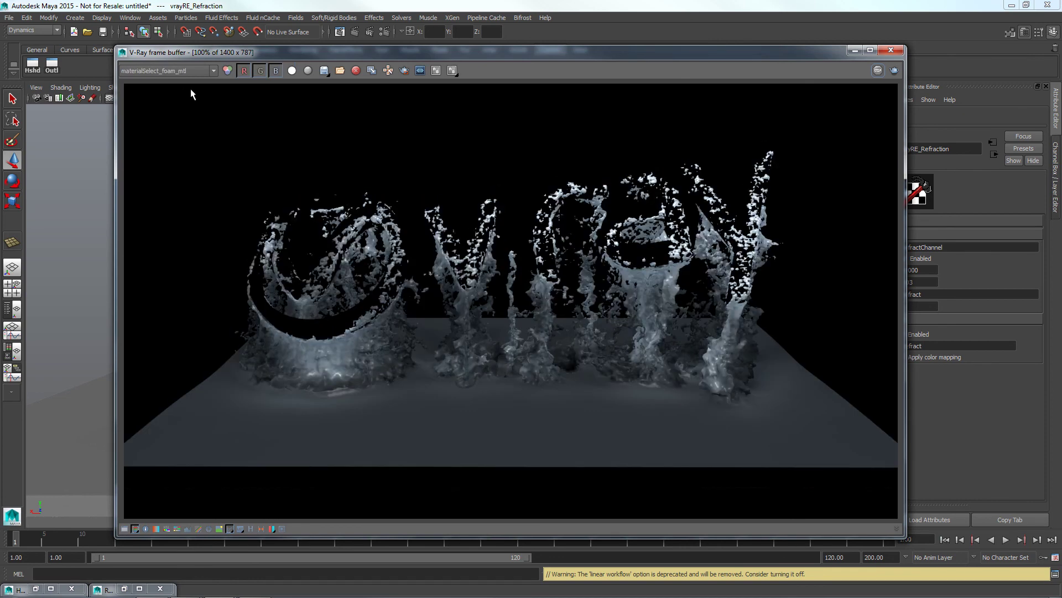
pyautogui.press('Down')
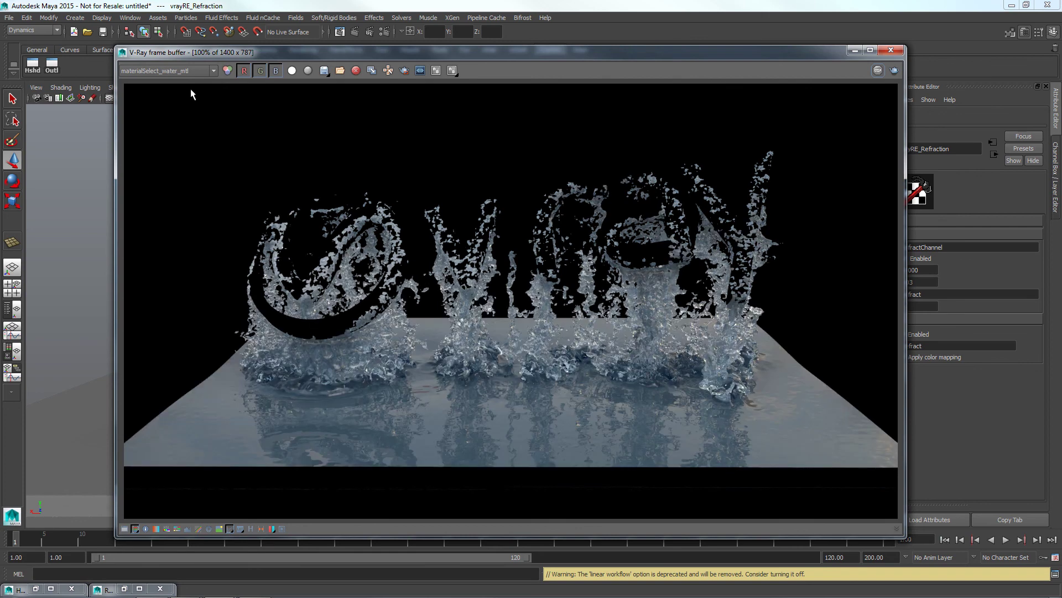
pyautogui.press('Down')
pyautogui.press('Down')
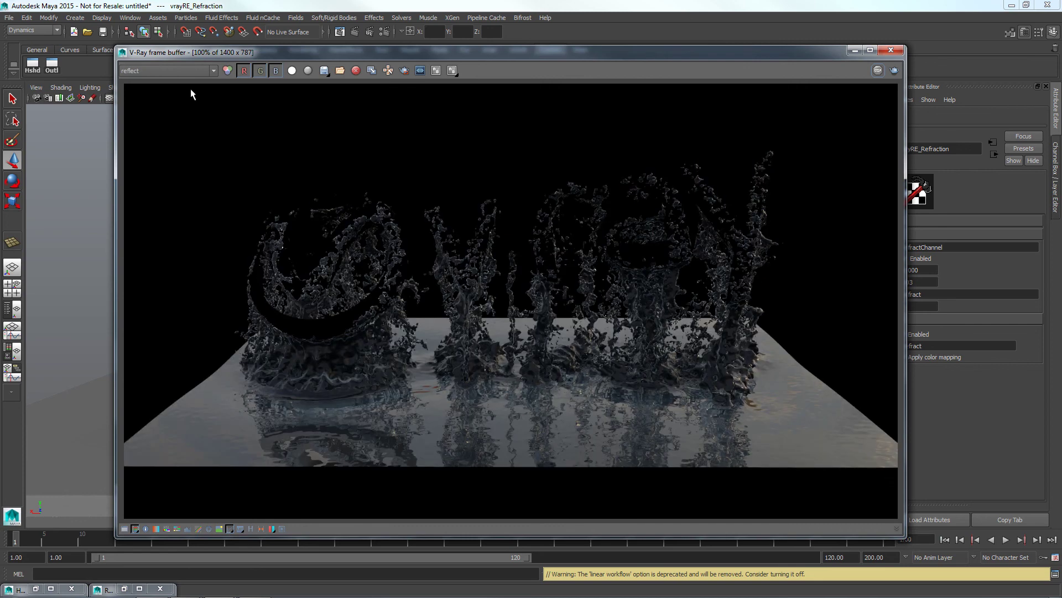
pyautogui.press('Down')
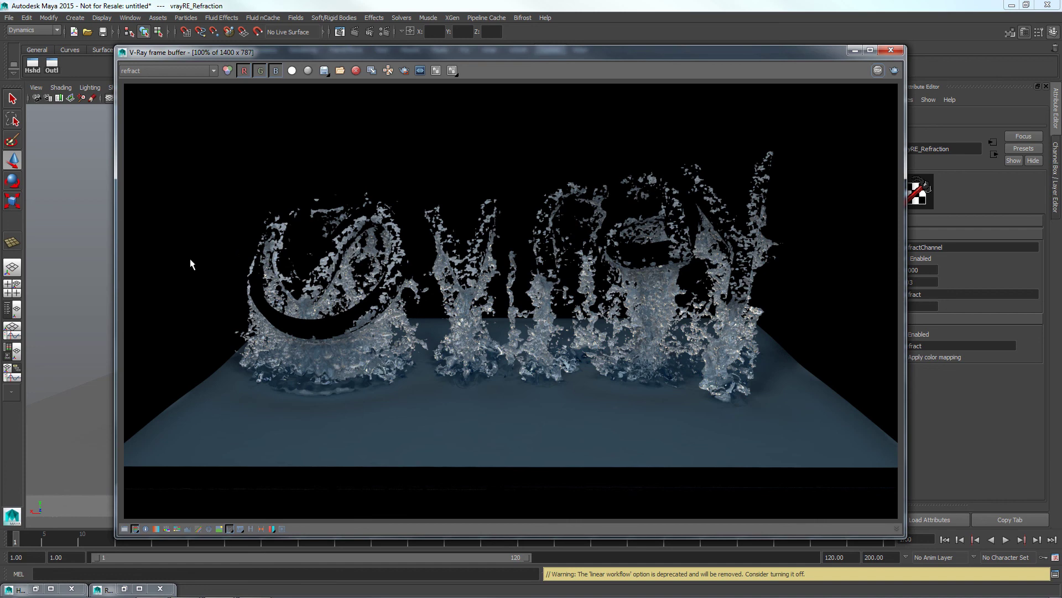
pyautogui.hotkey('alt', 'Tab')
pyautogui.hotkey('alt', 'Tab')
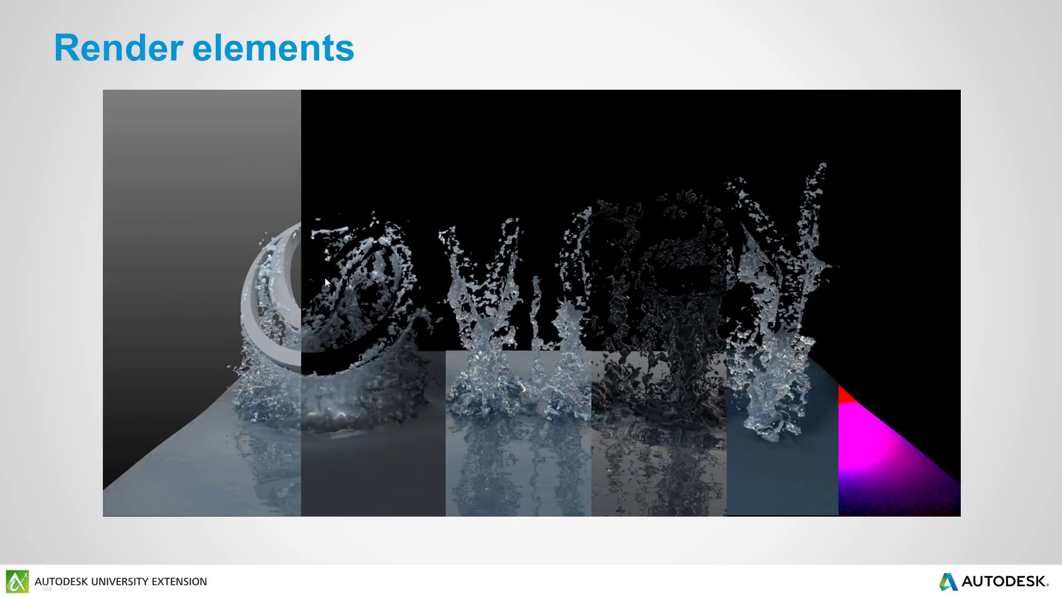
# Advance the slideshow to Conclusions, then on to the closing Autodesk logo slide.
pyautogui.press('Right')
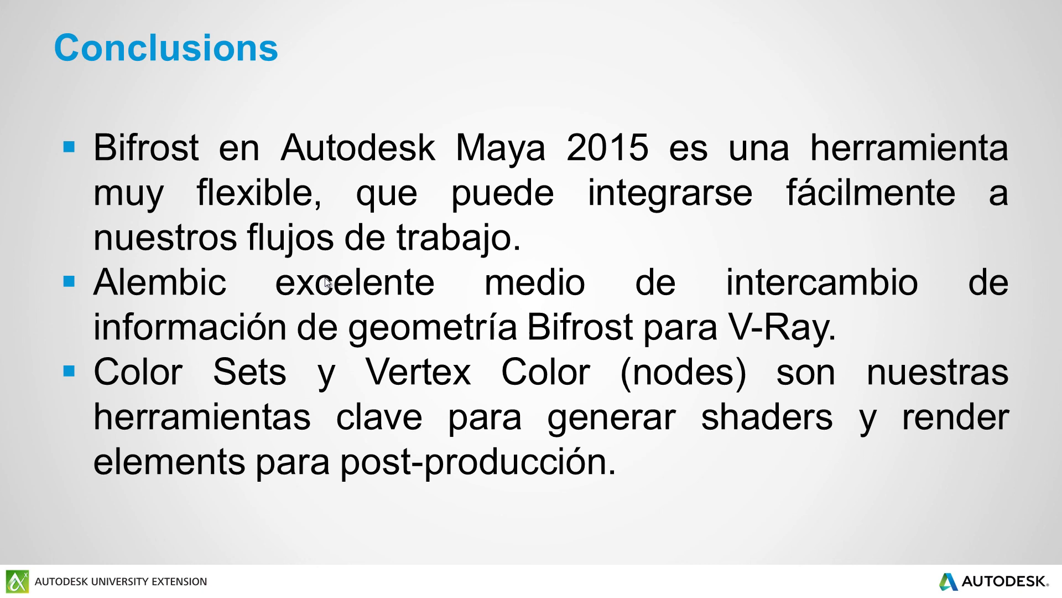
pyautogui.click(325, 281)
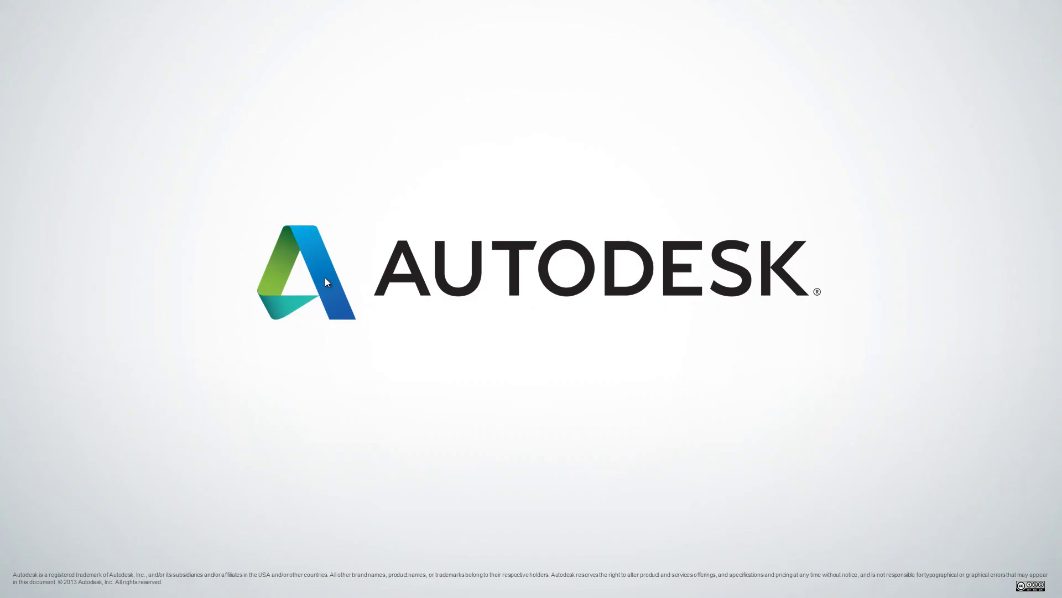